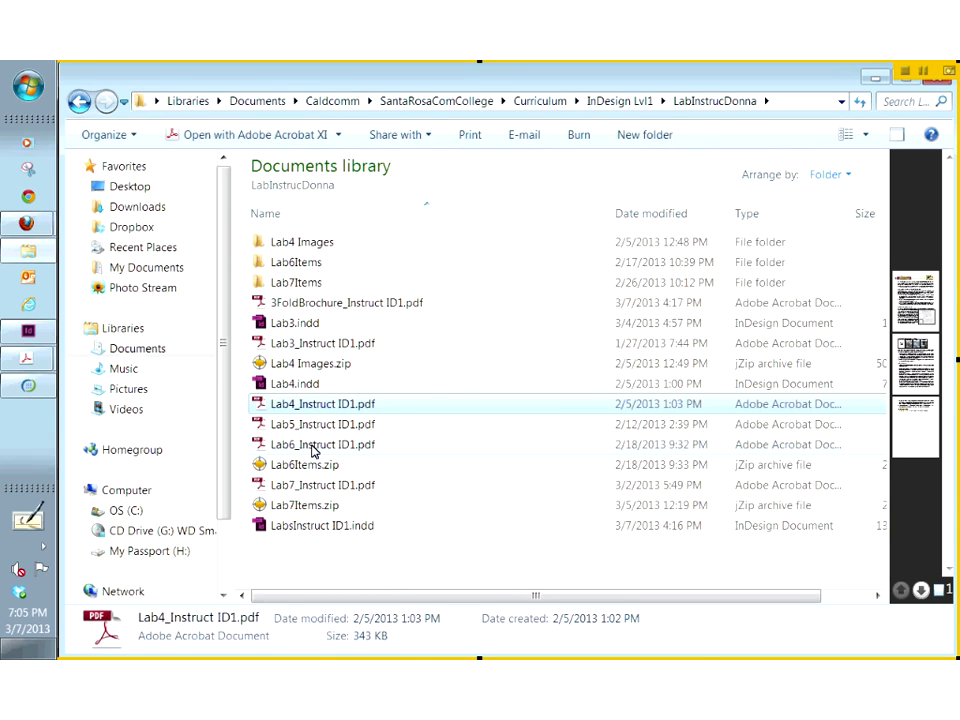
Open Lab6_Instruct ID1.pdf and enlarge the page 10 instructions on contour-wrapping text around a vector graphic.
double_click(313, 449)
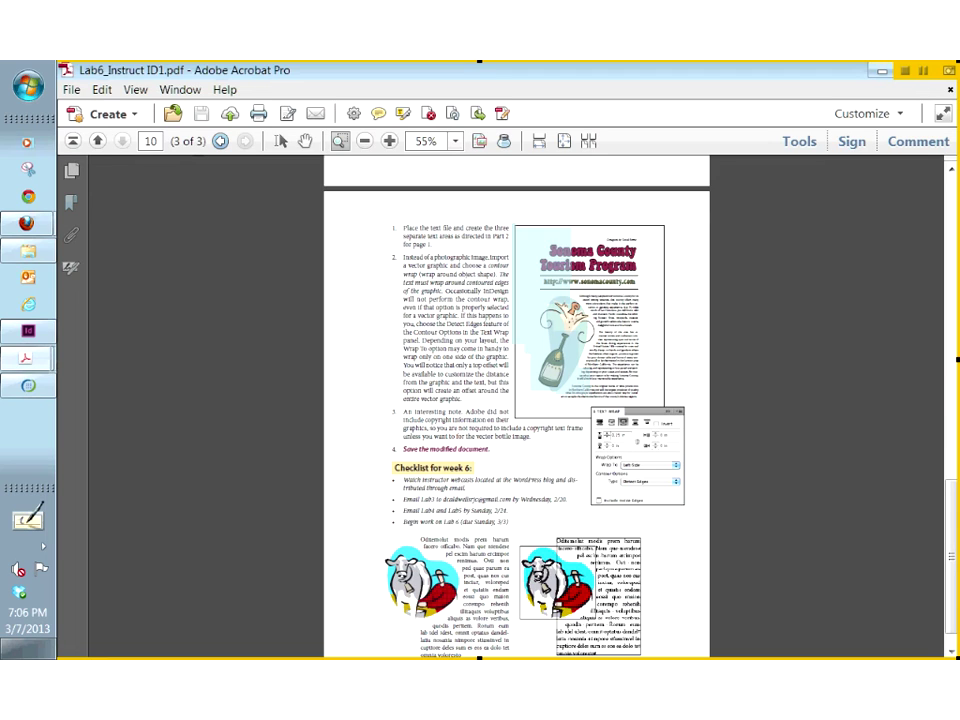
left_click_drag(385, 220, 705, 410)
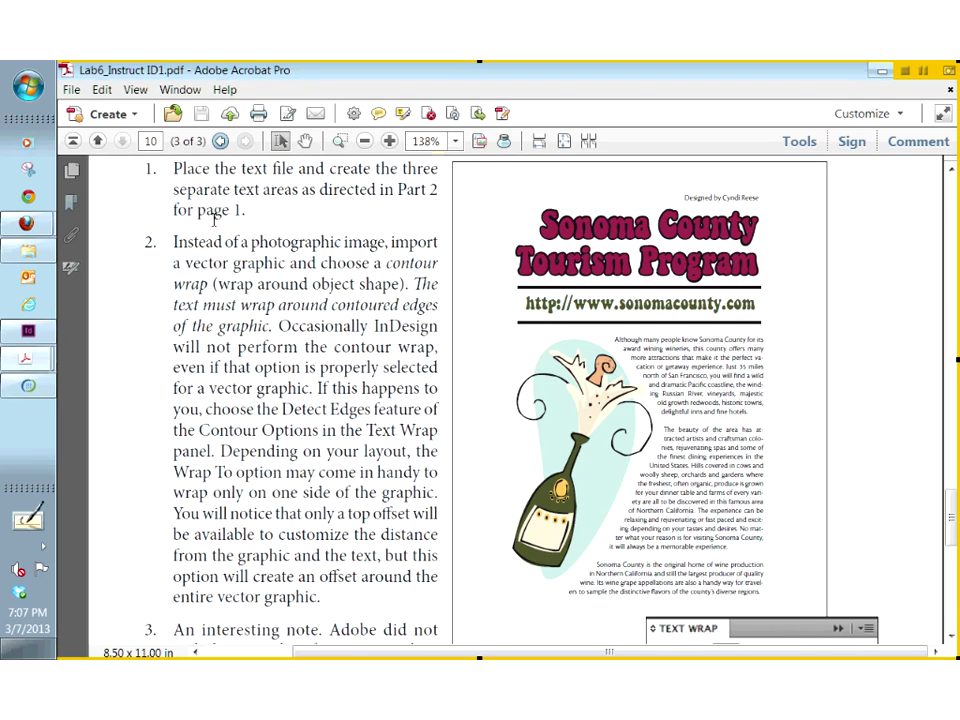
Switch to Demo File.indd in InDesign, select the chocolates image on page 47 and show its link information.
left_click(27, 336)
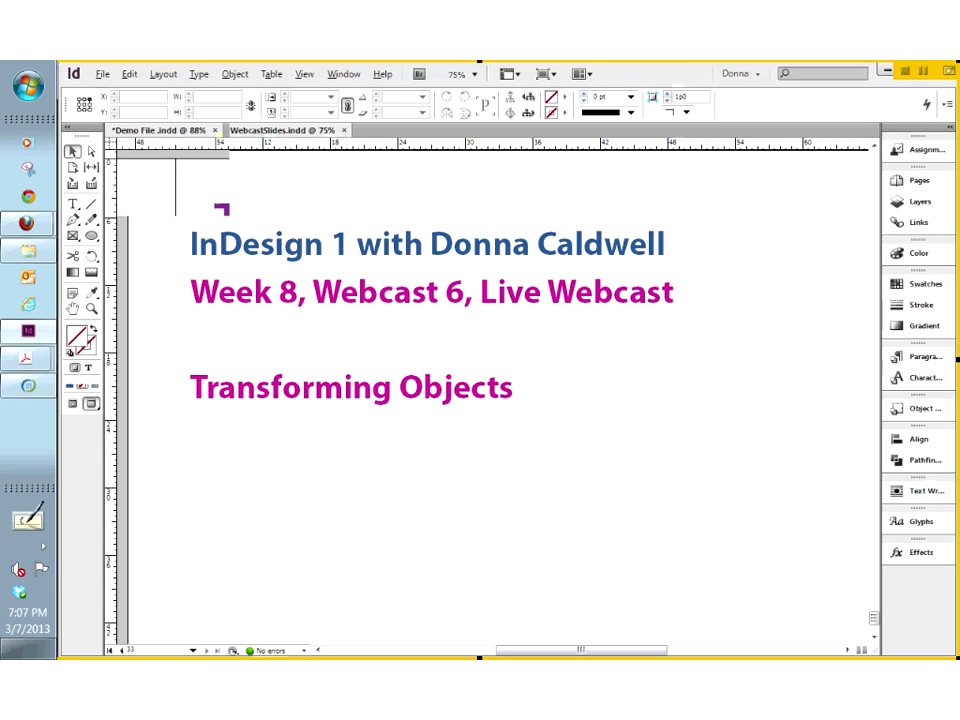
left_click(160, 130)
scroll(620, 340, "up", 10)
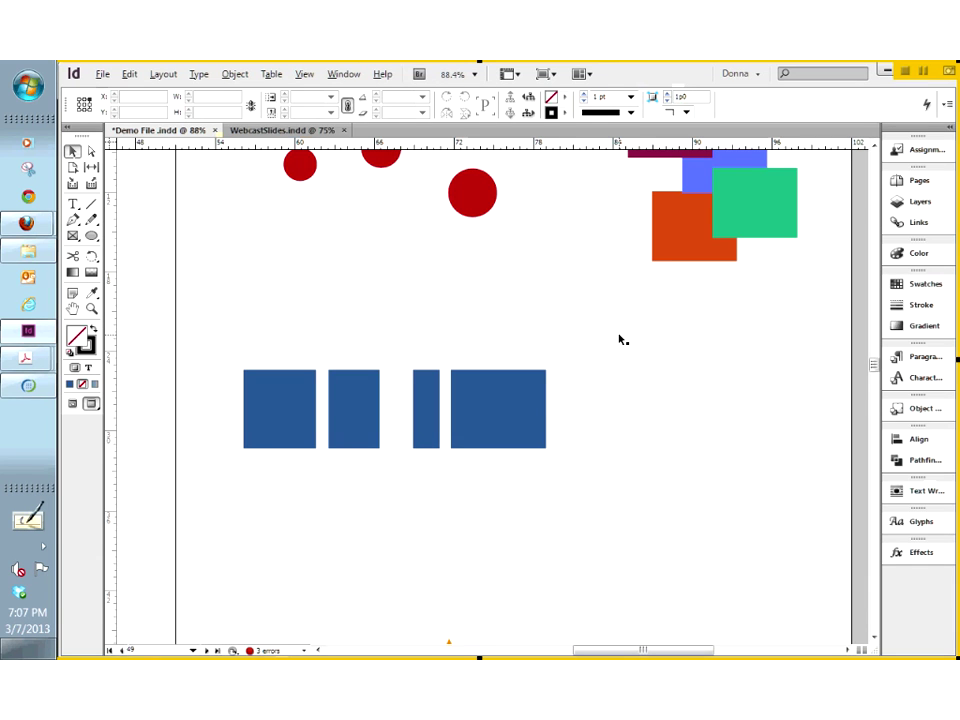
scroll(620, 340, "up", 10)
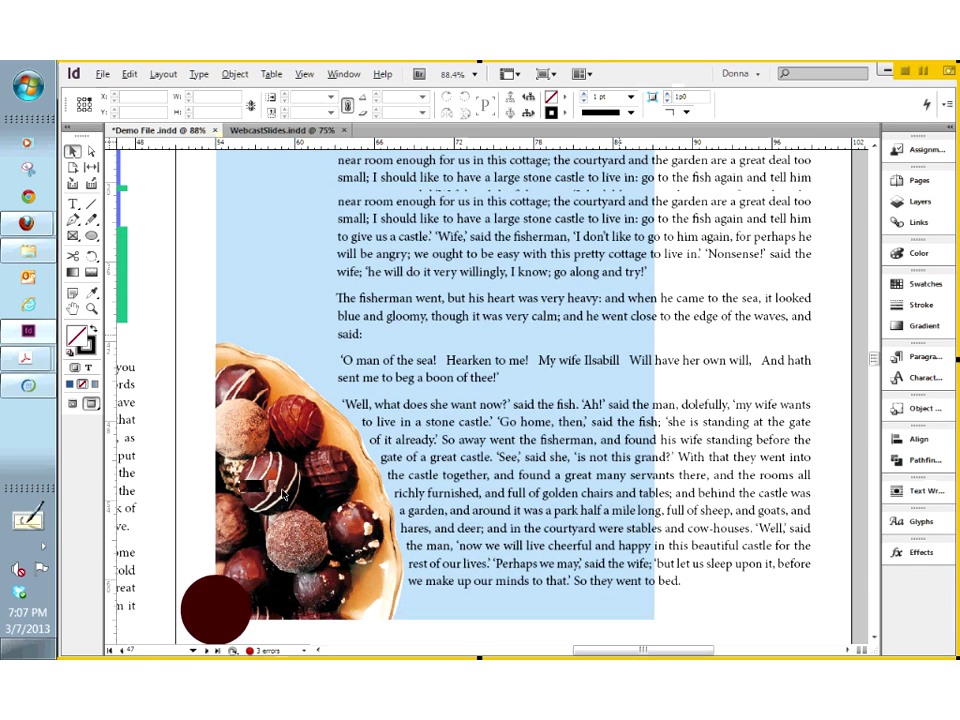
scroll(284, 494, "down", 1)
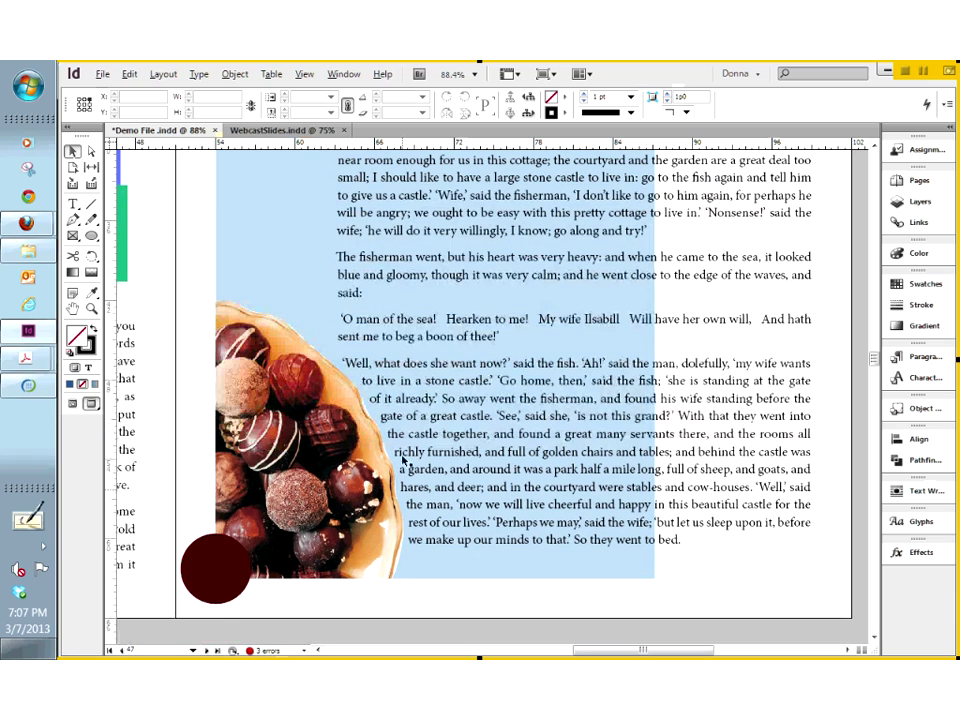
left_click(295, 433)
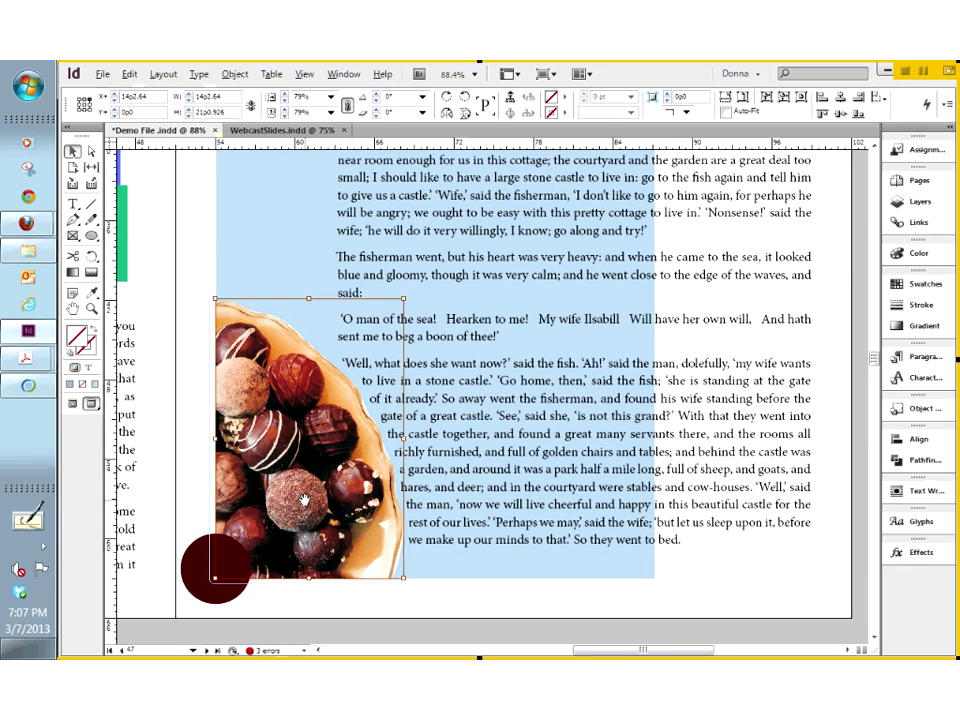
left_click(918, 222)
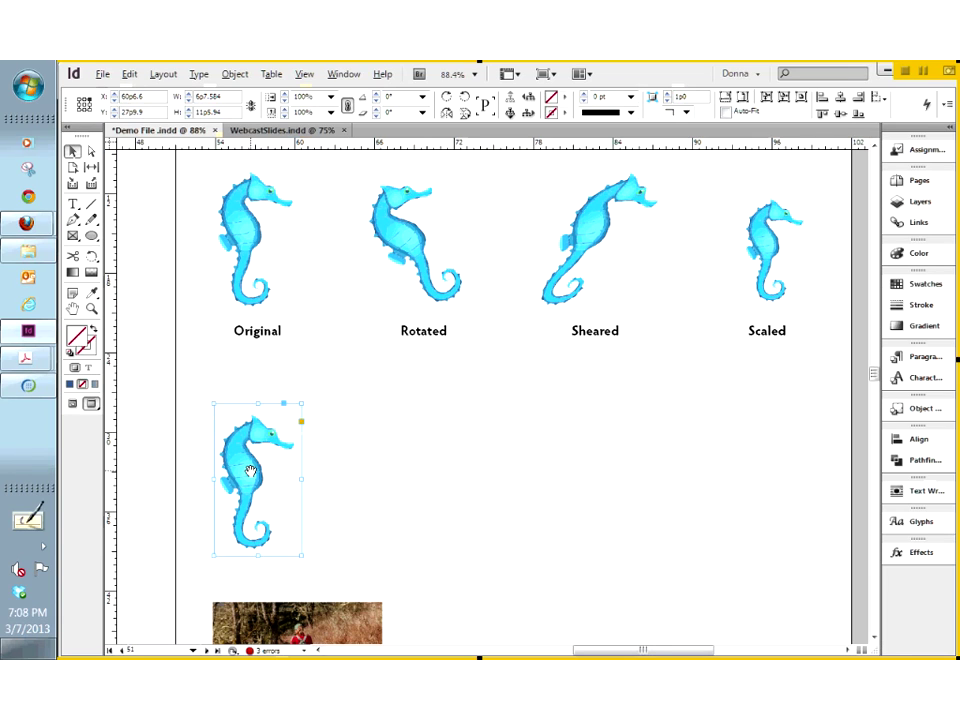
Select the content of the lone seahorse graphic below the labelled row on page 51 and show its link information.
left_click(251, 467)
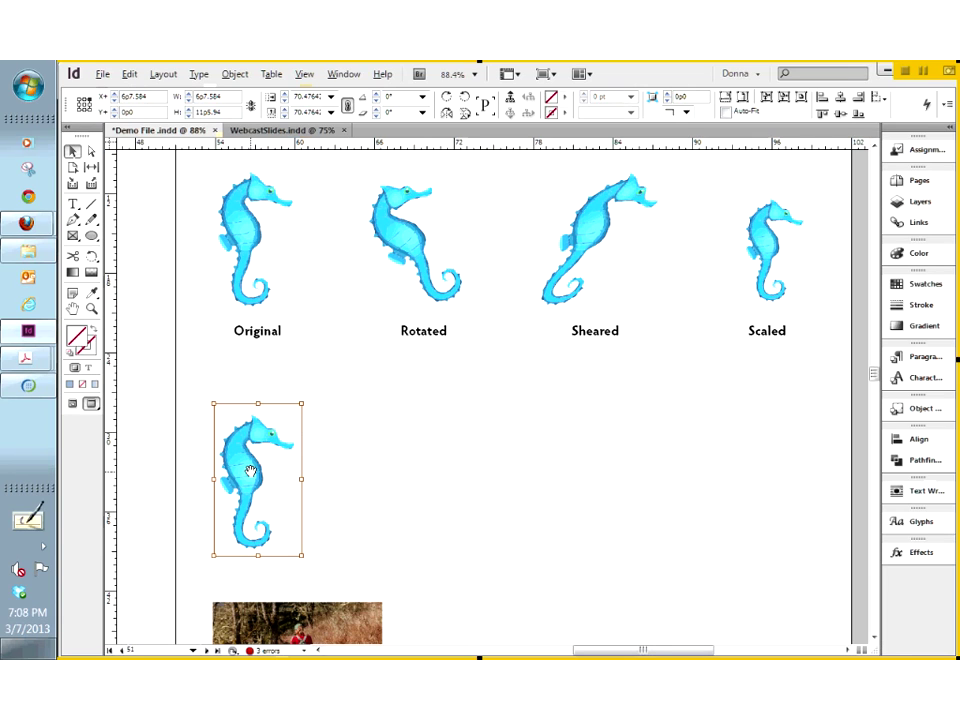
left_click(924, 224)
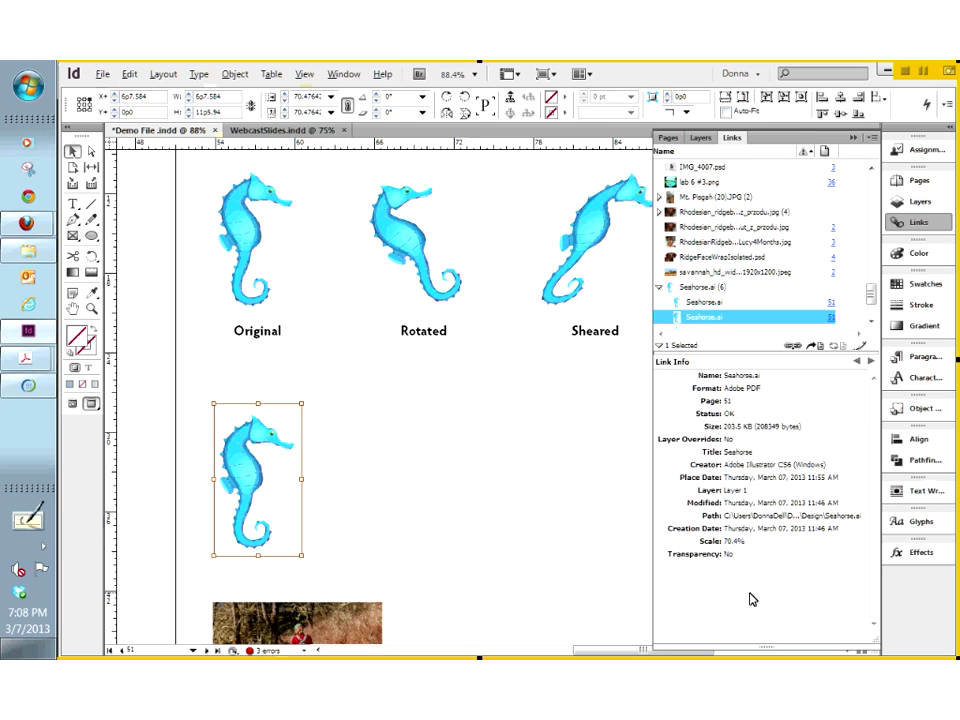
Switch to the vector4free.com page in Firefox and look through the free vector artwork listed there.
mouse_move(32, 225)
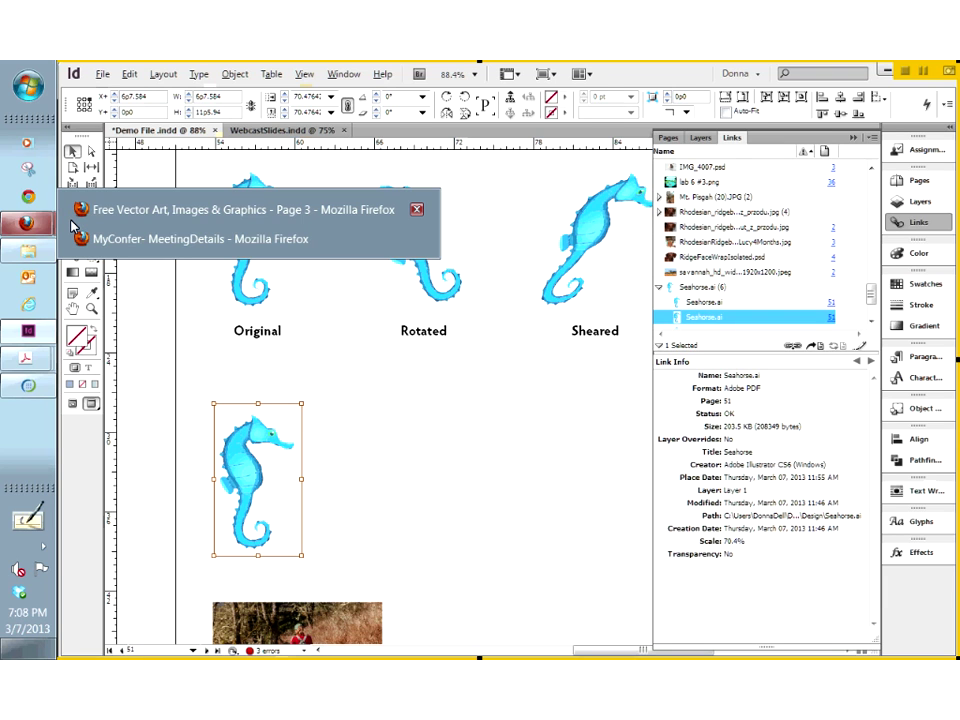
left_click(73, 222)
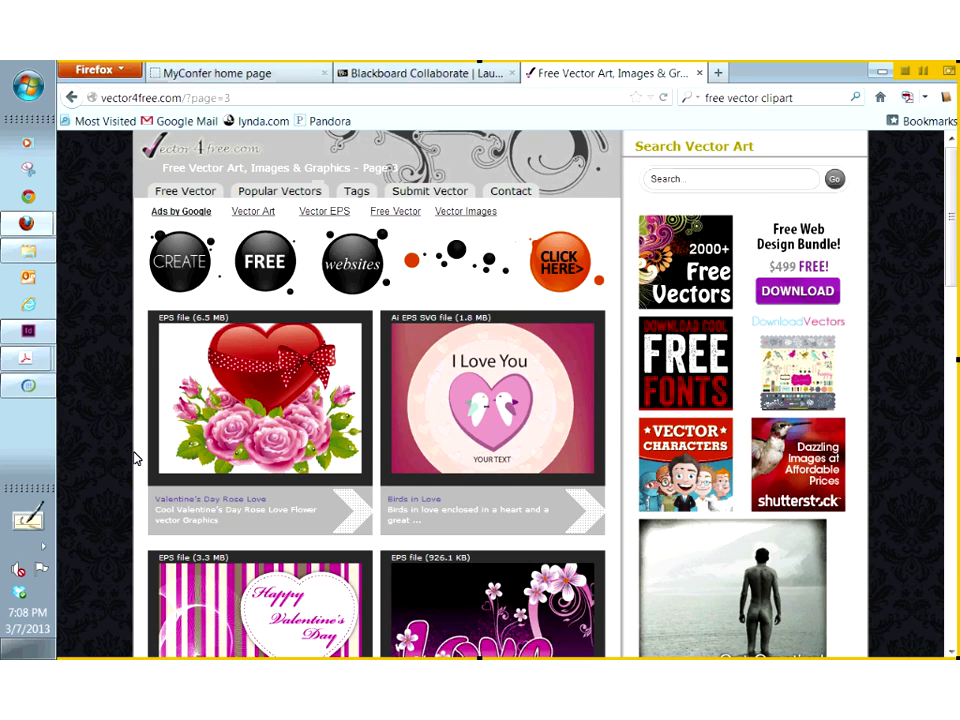
scroll(135, 458, "down", 15)
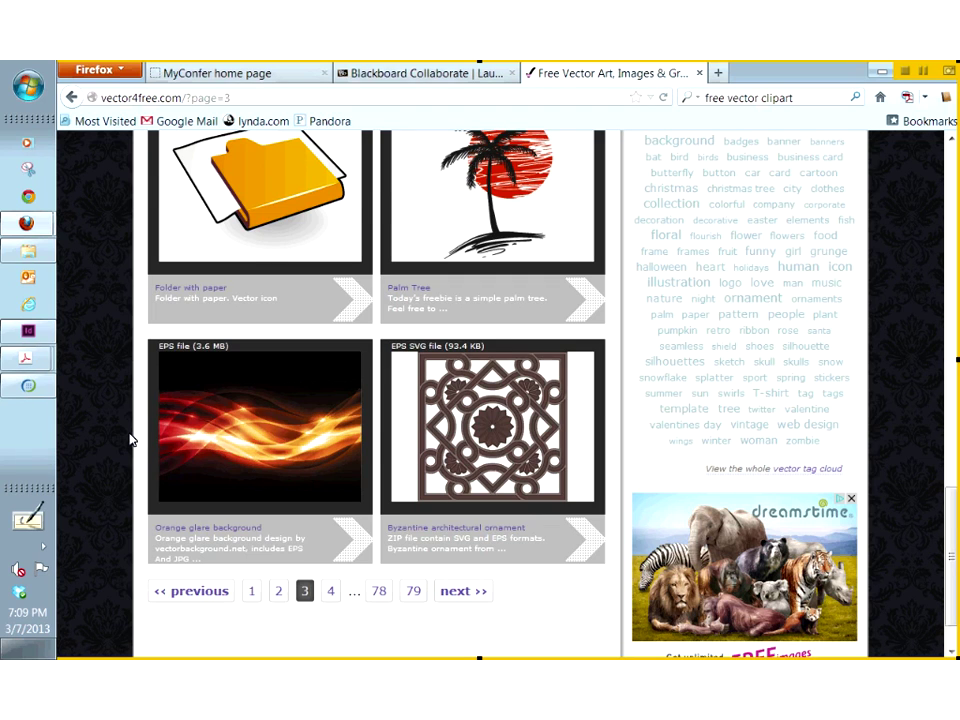
scroll(130, 440, "up", 2)
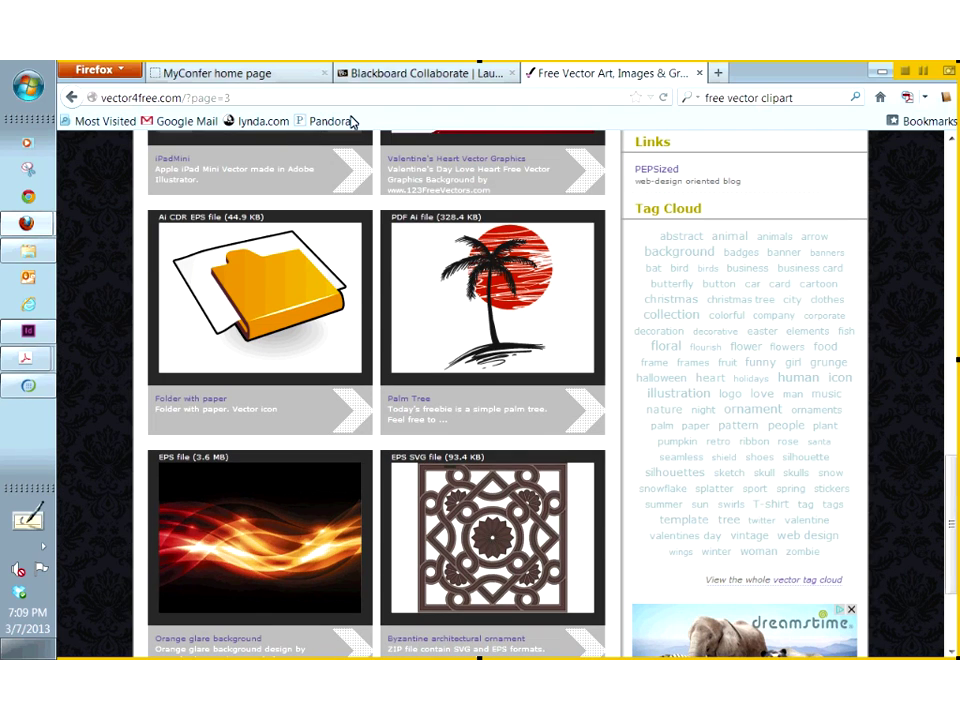
Return to the Transforming Objects page in InDesign and hide the link information.
left_click(28, 331)
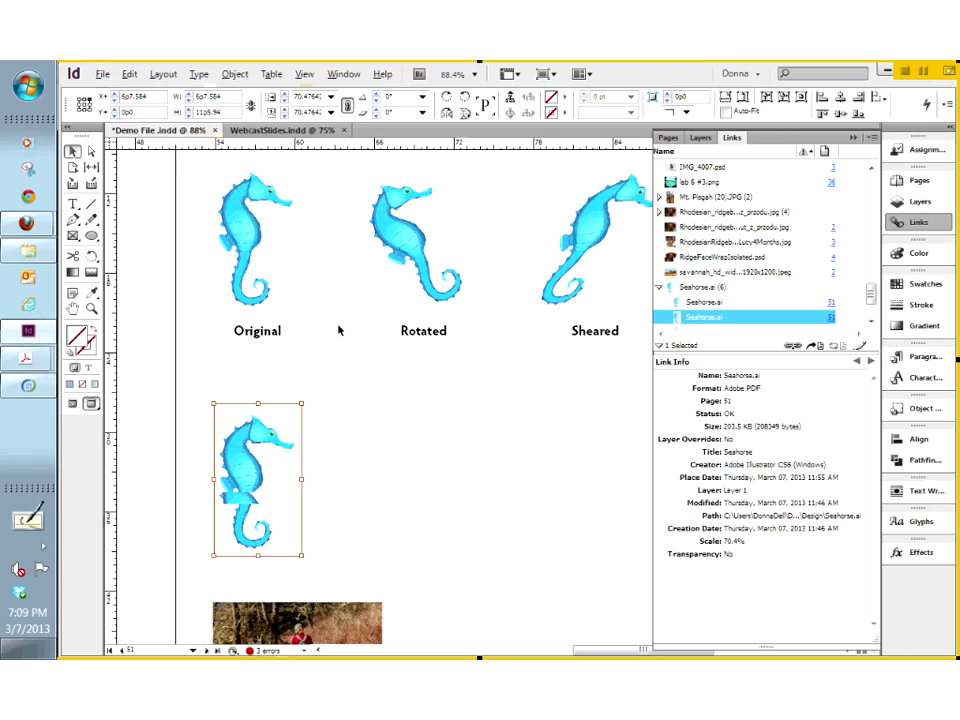
scroll(338, 330, "up", 3)
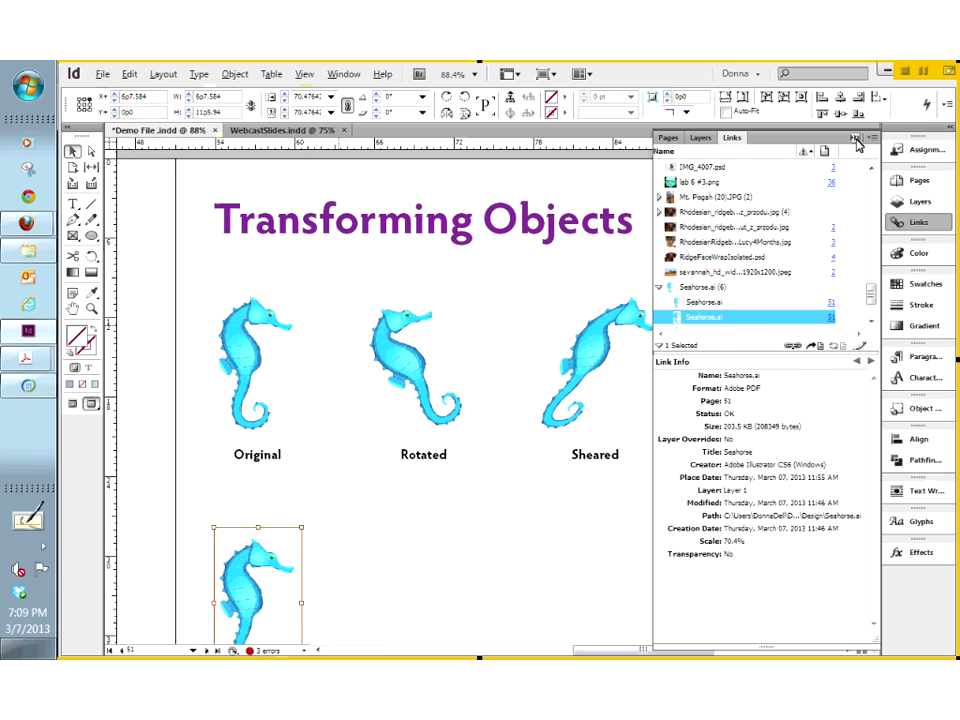
left_click(853, 137)
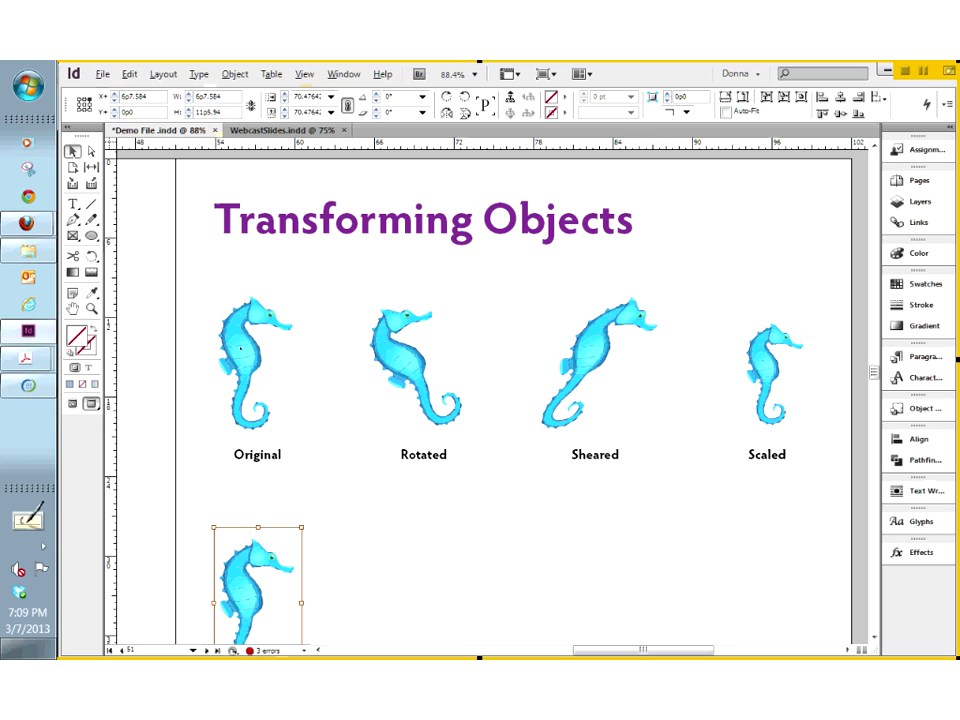
Set the document's display performance to Typical Display.
left_click(305, 74)
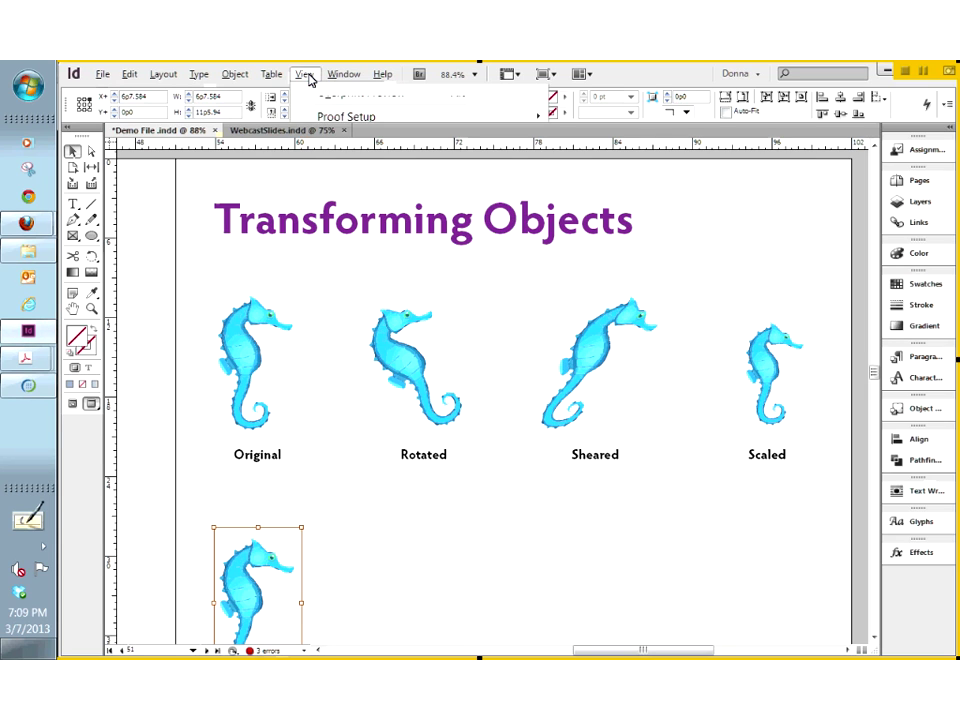
mouse_move(405, 315)
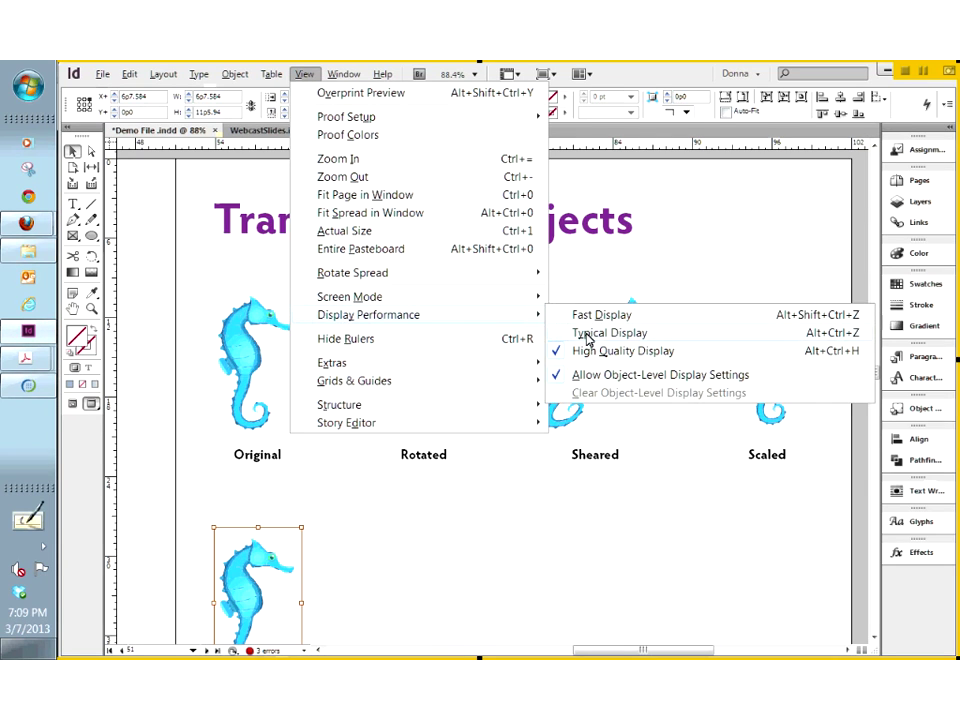
left_click(585, 349)
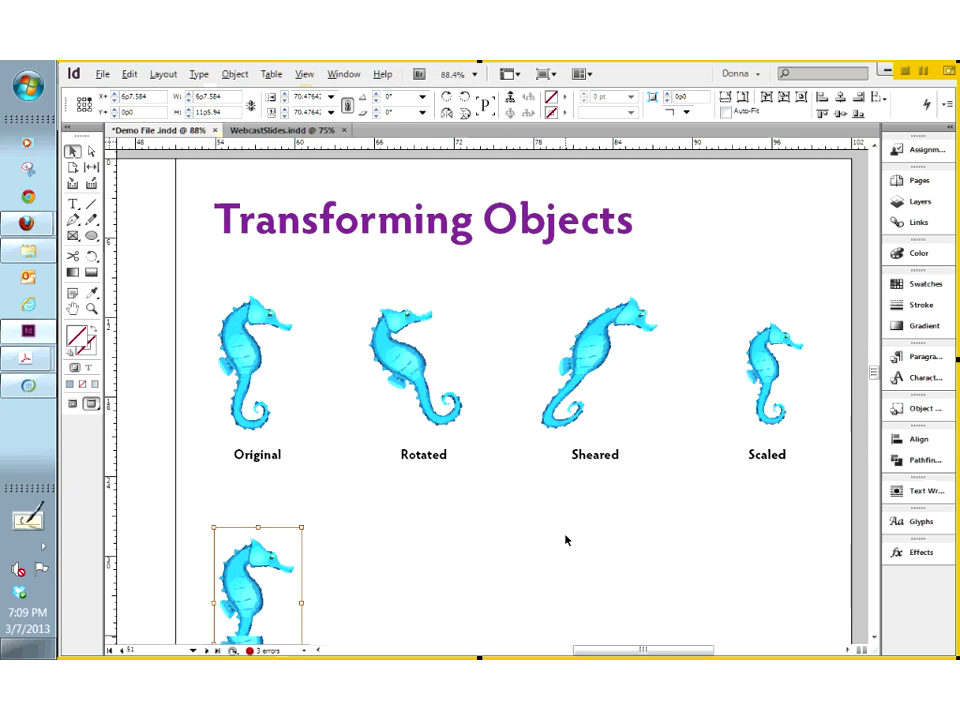
Look through the document's spreads for page 35 and examine its flower vase vector graphic up close.
scroll(565, 540, "up", 3)
left_click(916, 180)
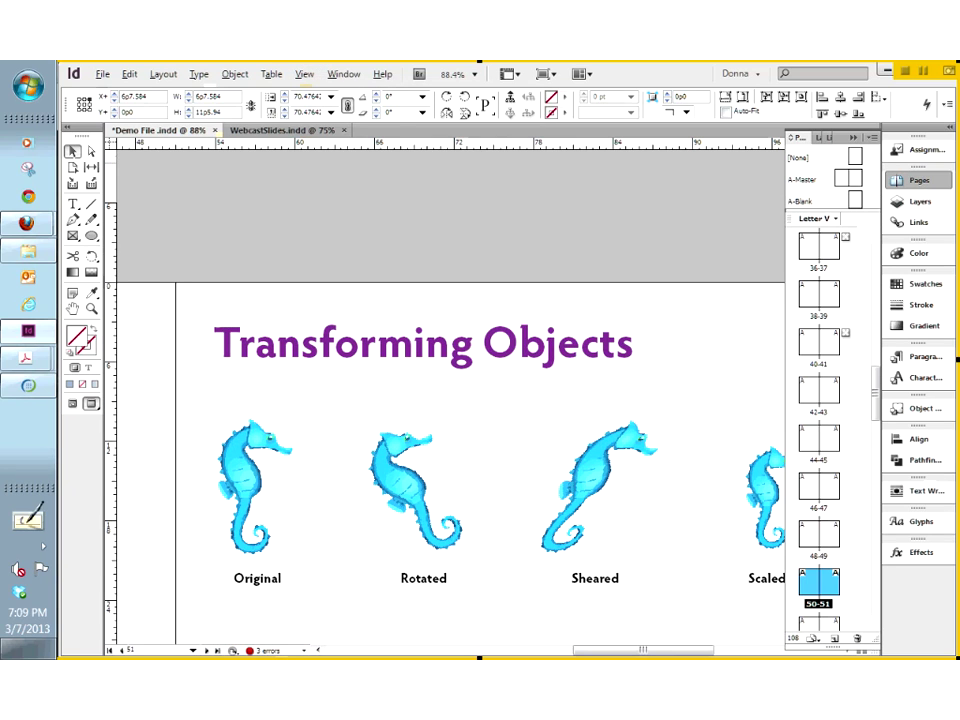
double_click(816, 488)
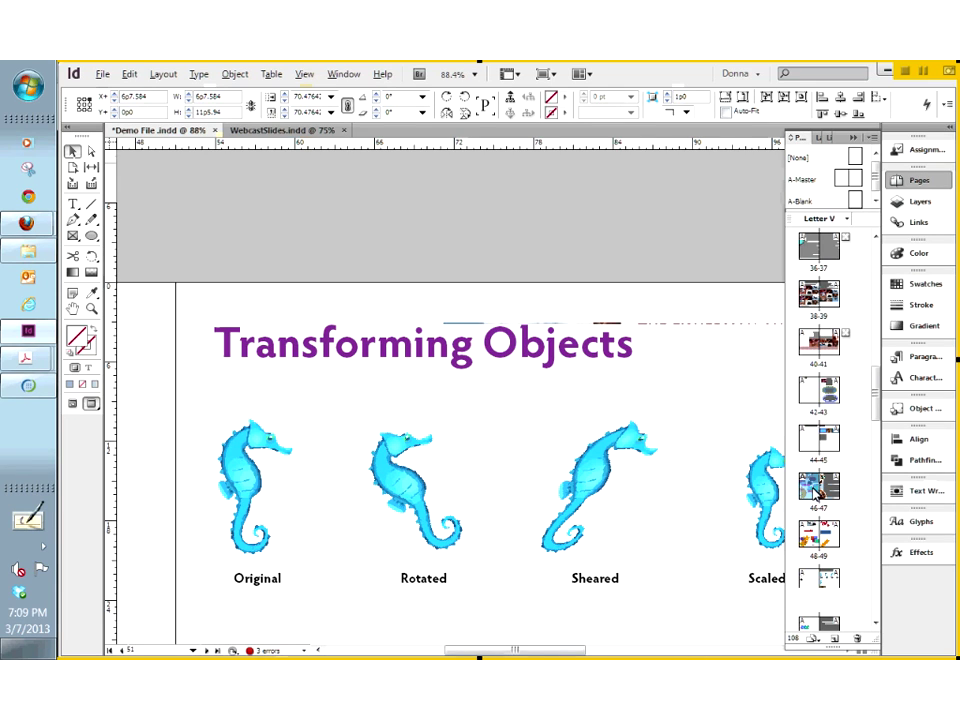
double_click(811, 538)
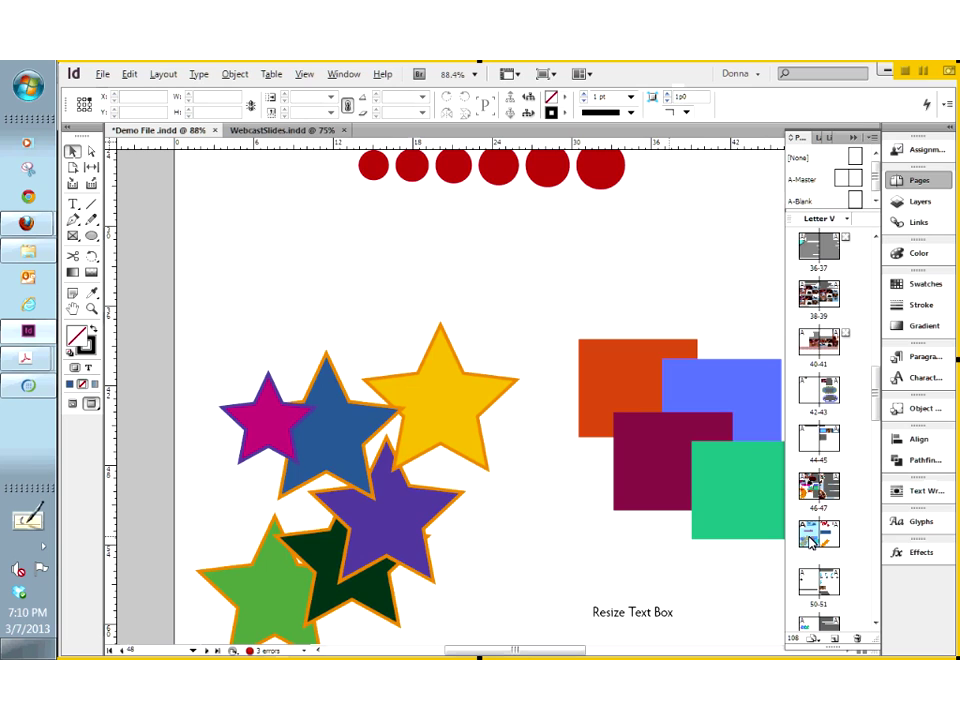
double_click(818, 555)
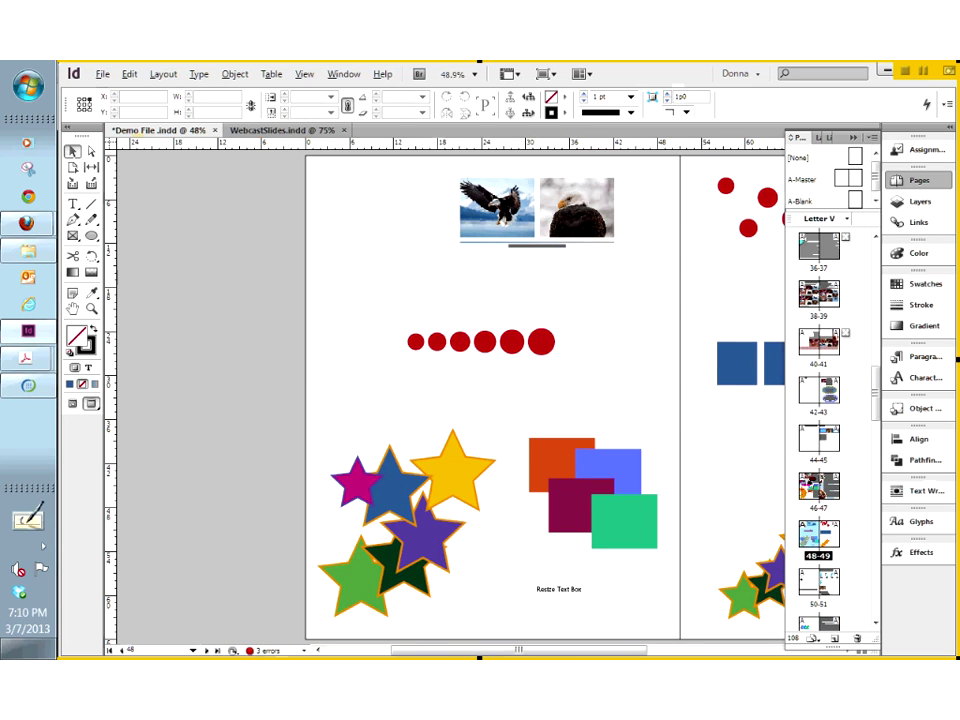
double_click(812, 248)
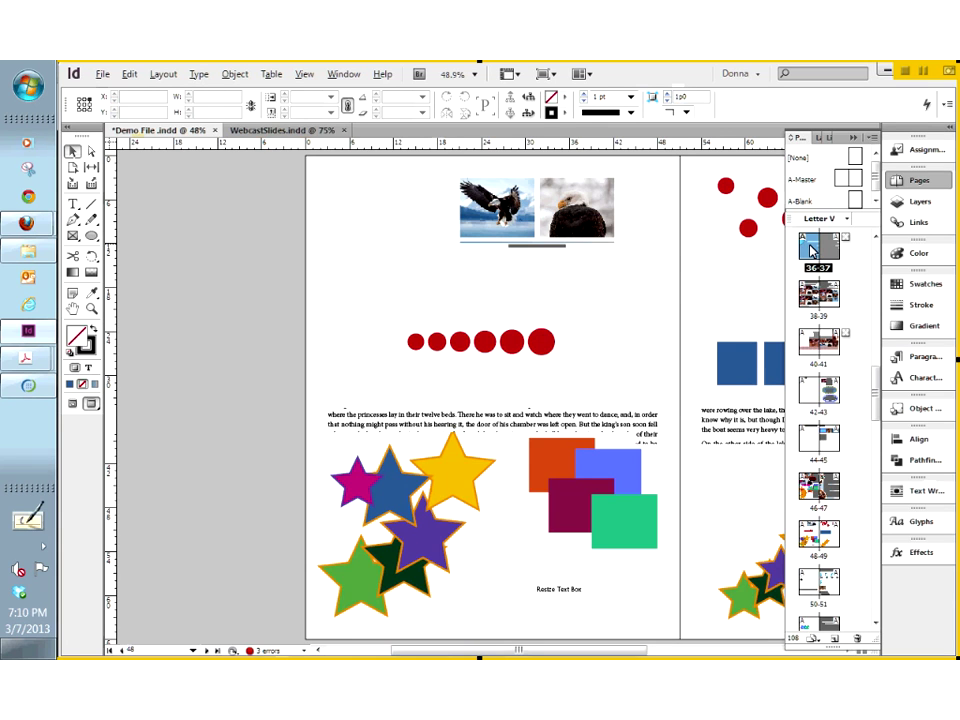
scroll(828, 345, "up", 3)
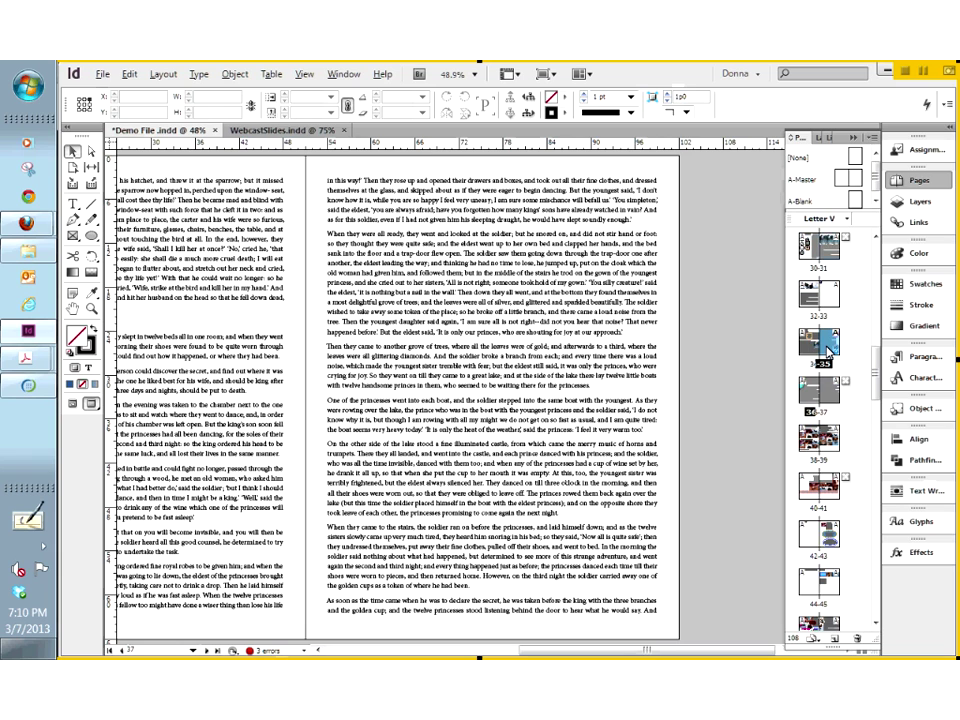
double_click(828, 345)
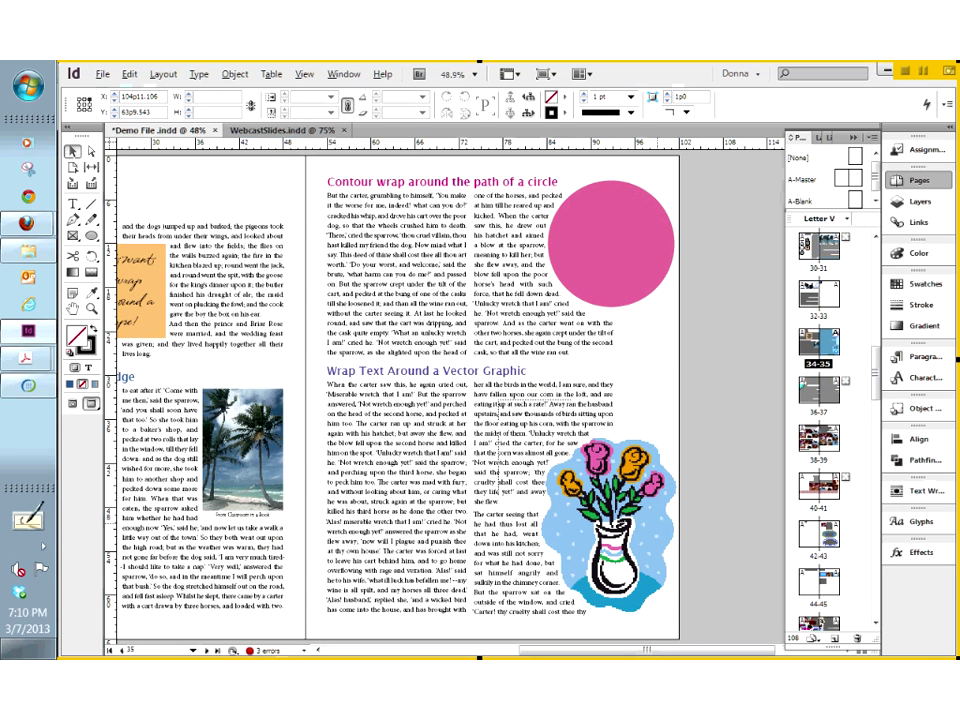
scroll(711, 583, "up", 3)
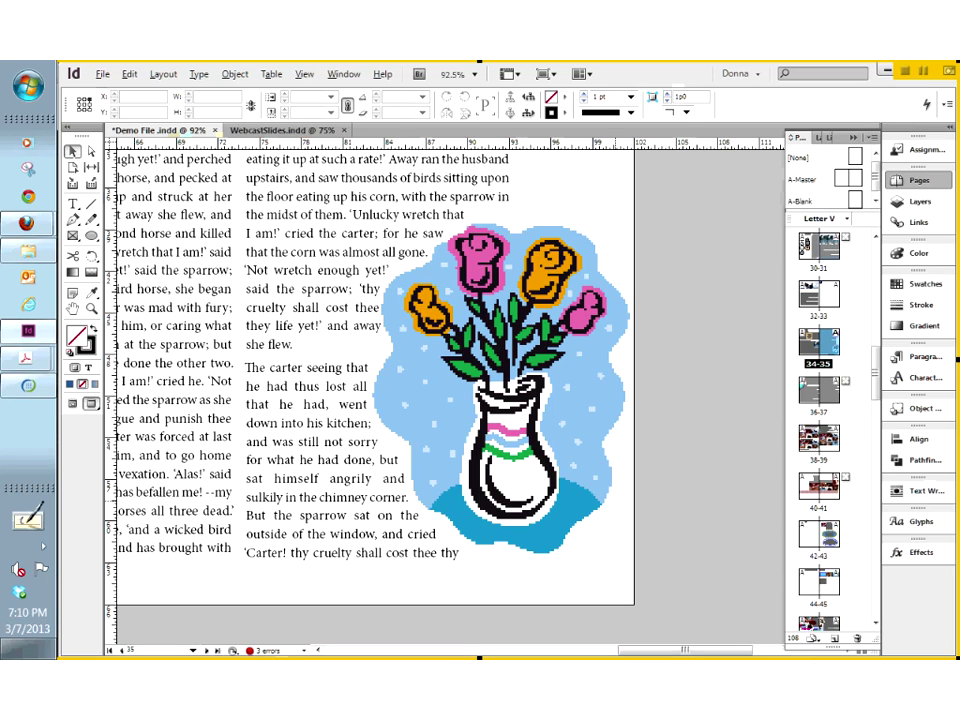
Set the document's display performance to High Quality Display.
left_click(304, 74)
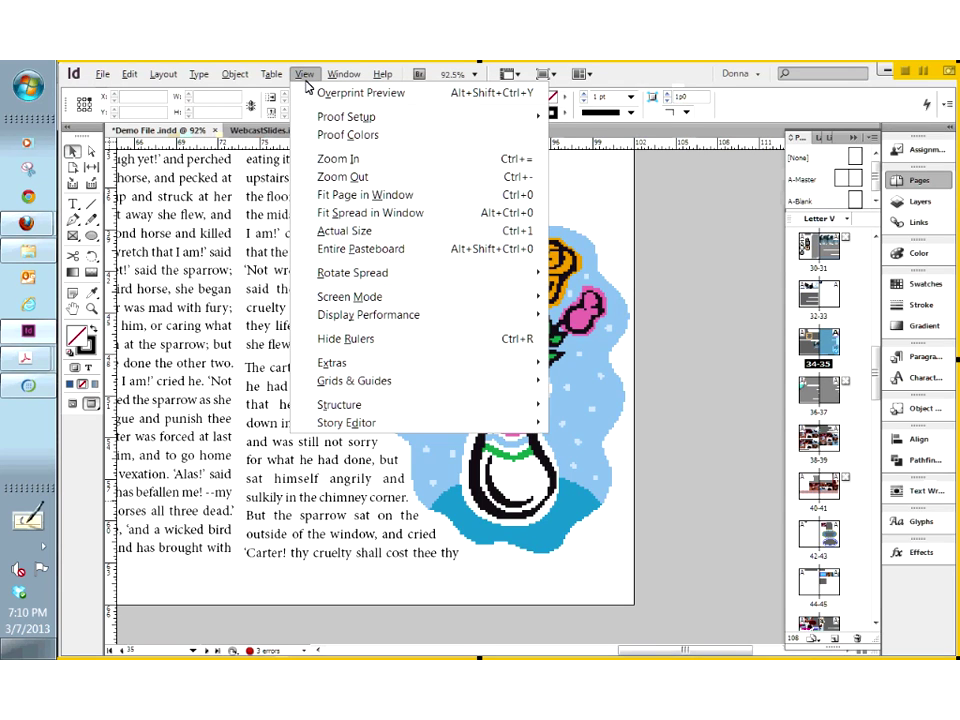
mouse_move(343, 317)
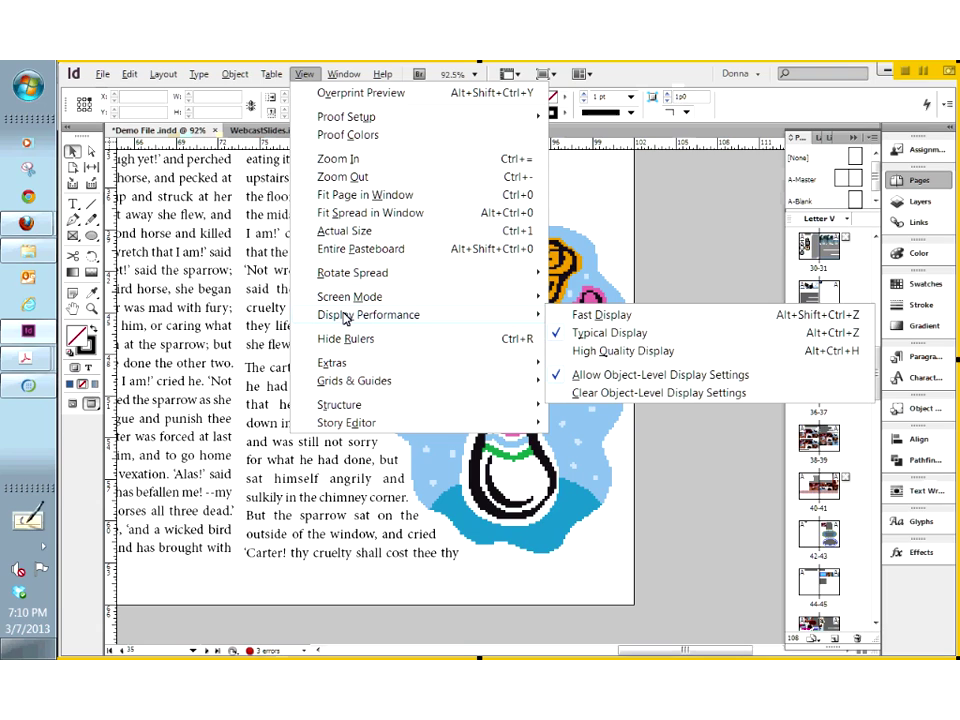
left_click(609, 352)
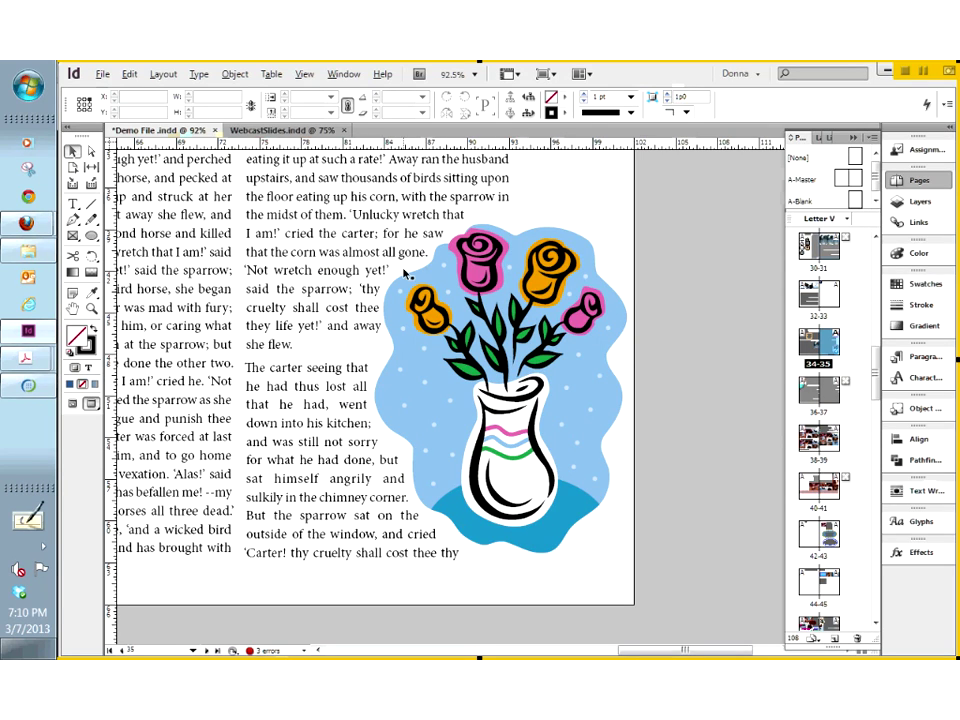
Compare the edges of the vase vector graphic on page 35 with the photo on page 38 at 4000% magnification.
left_click(370, 253)
scroll(487, 381, "up", 4)
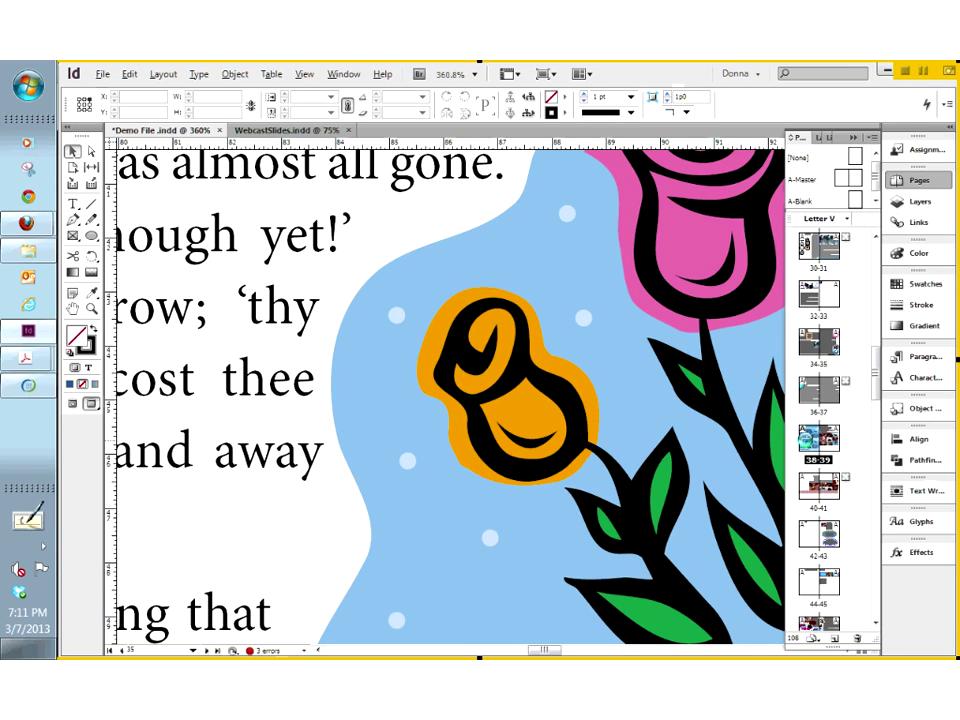
scroll(649, 476, "up", 10)
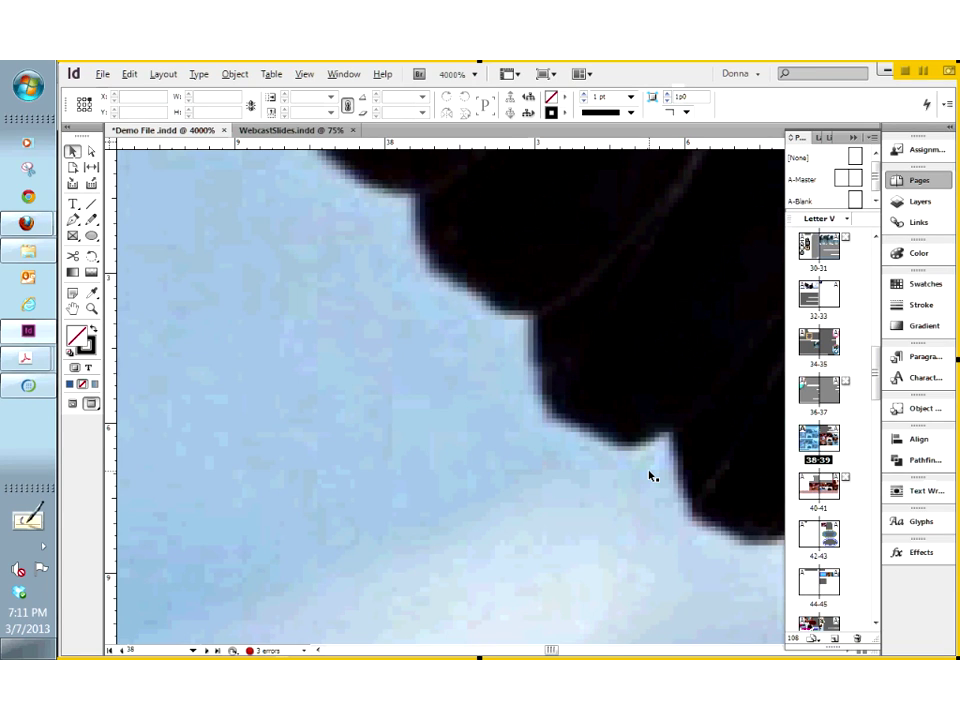
left_click(828, 346)
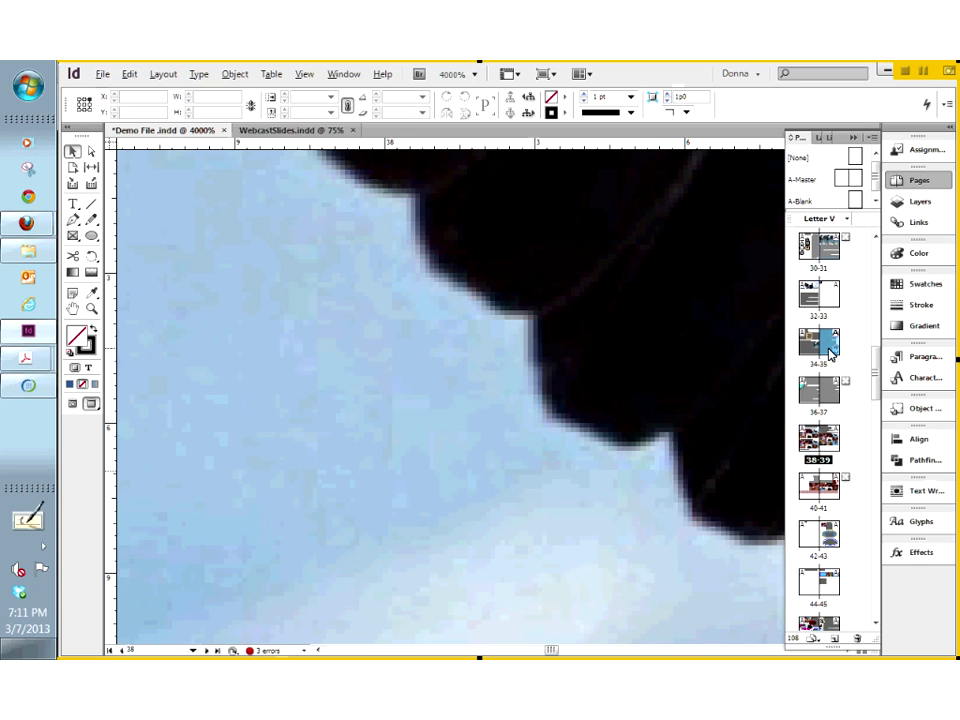
double_click(828, 346)
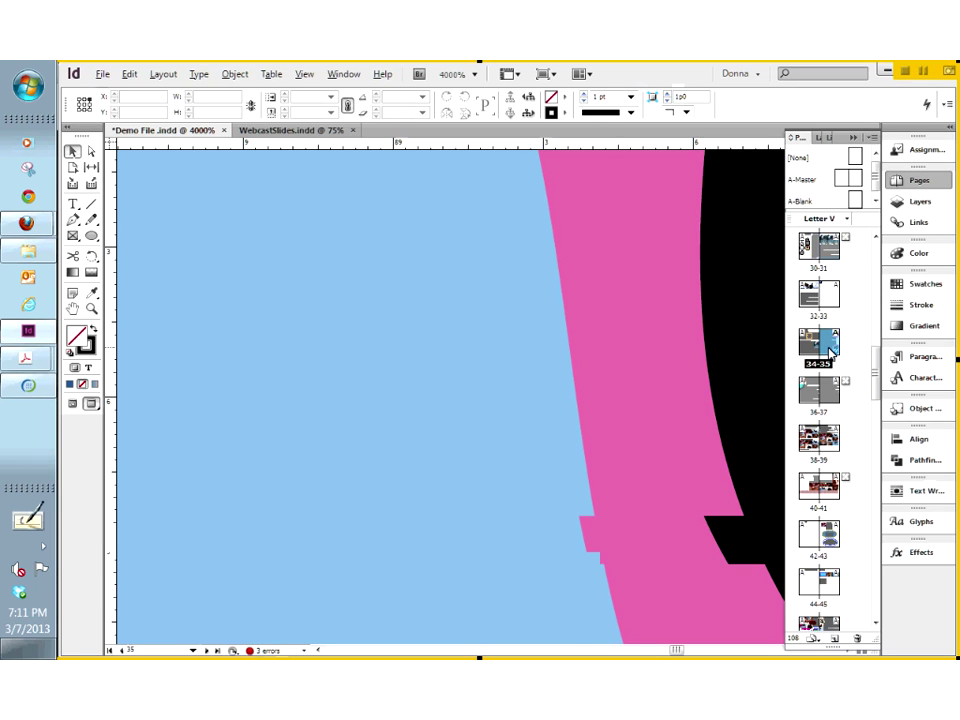
Return to a full view of page 35 and select its flower vase vector graphic.
key("ctrl+minus")
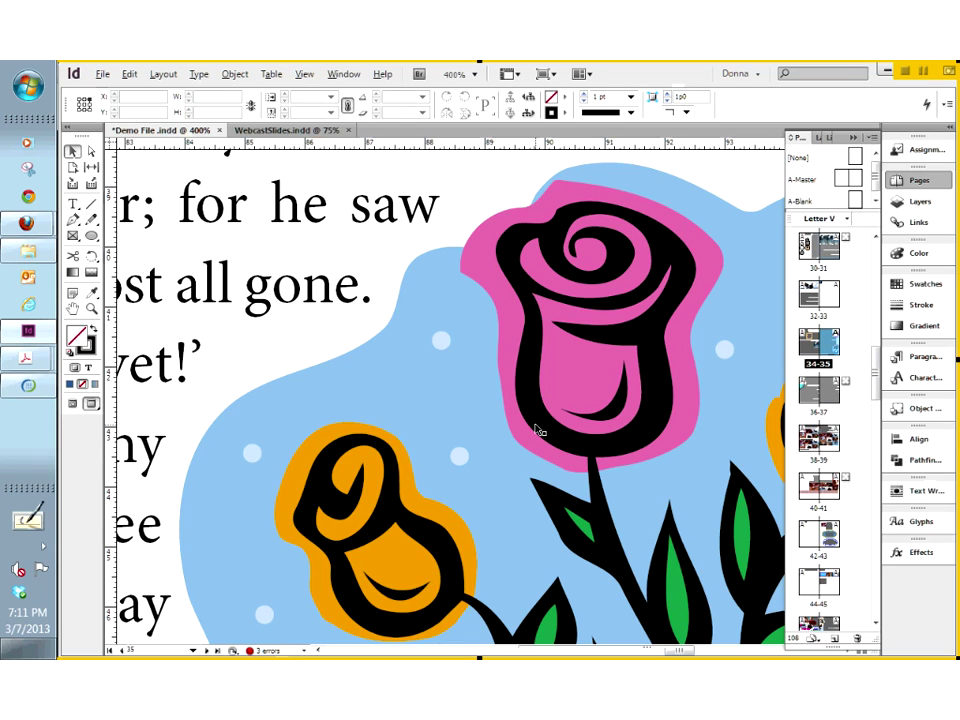
key("ctrl+0")
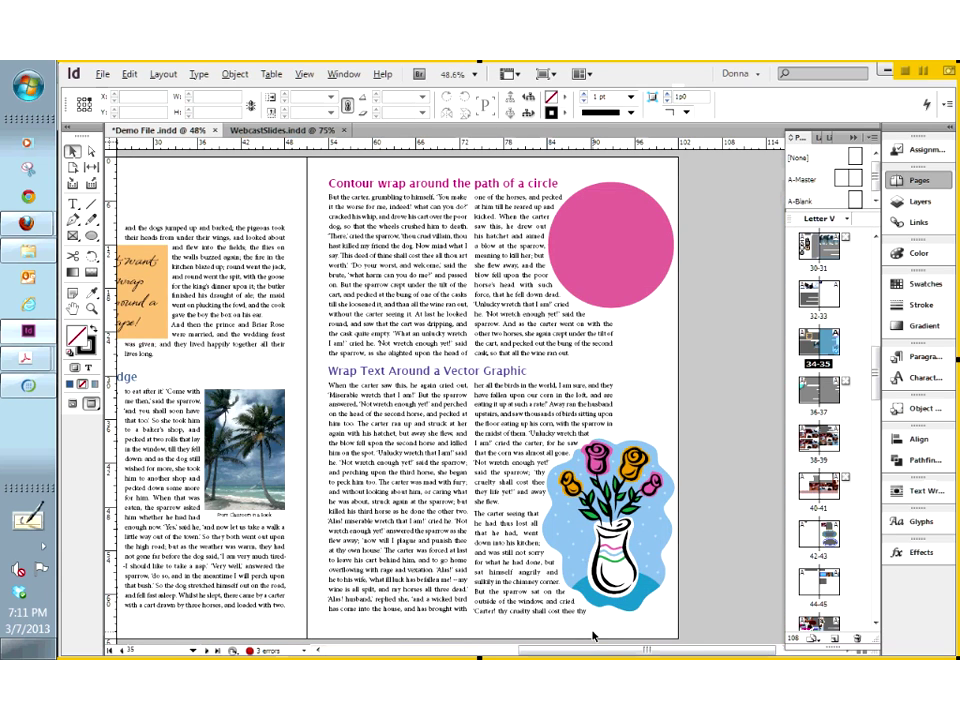
left_click(641, 532)
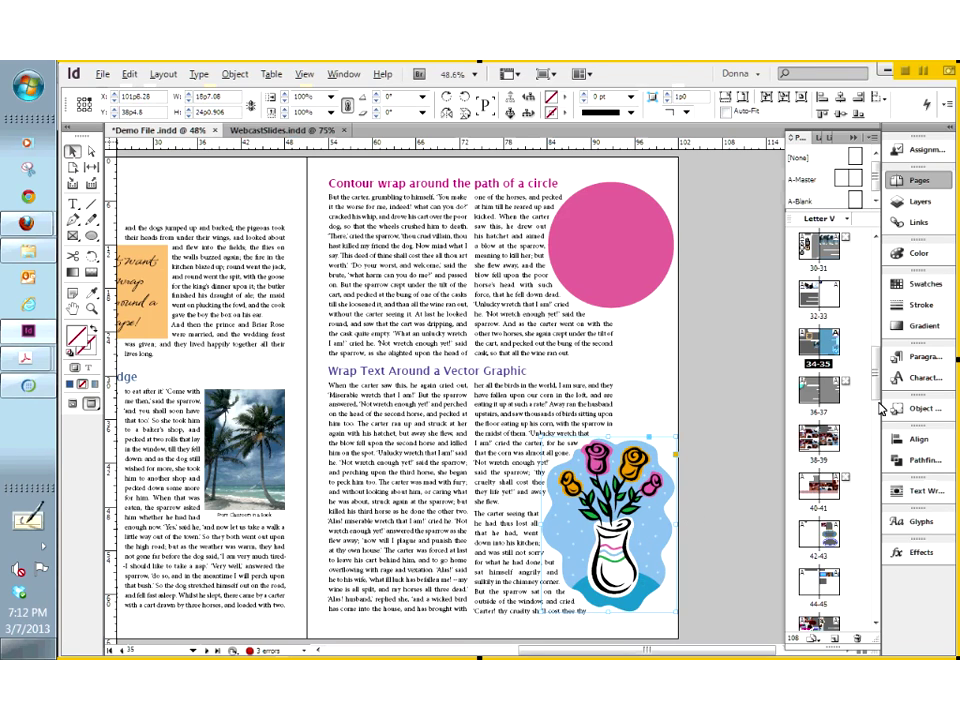
Go to page 51, which holds the Transforming Objects examples.
left_click_drag(878, 385, 881, 518)
scroll(878, 515, "up", 10)
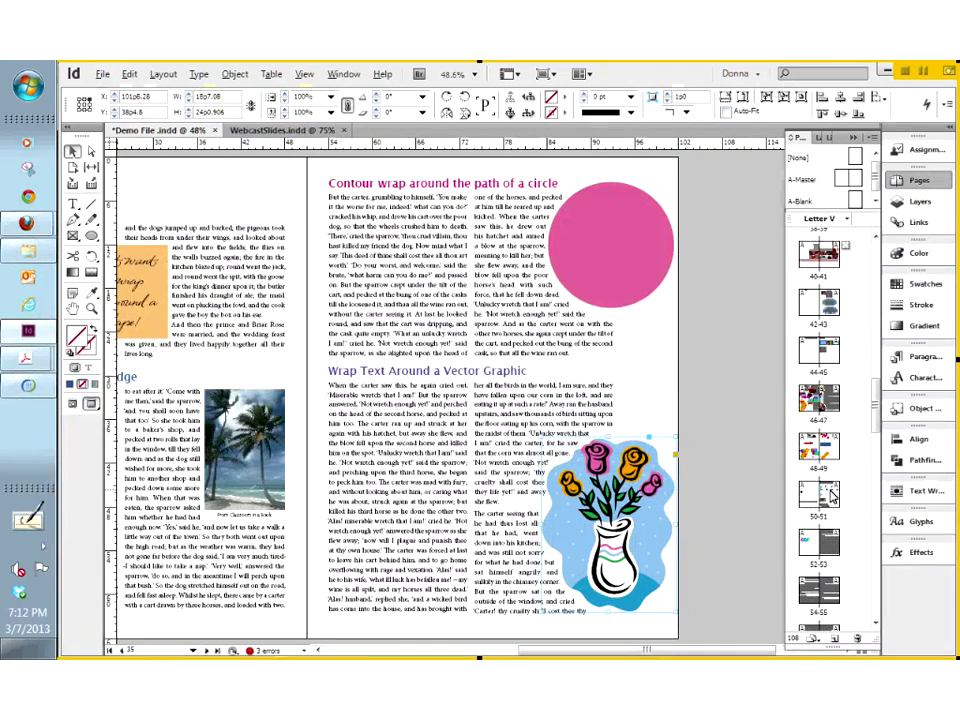
left_click(830, 492)
double_click(832, 492)
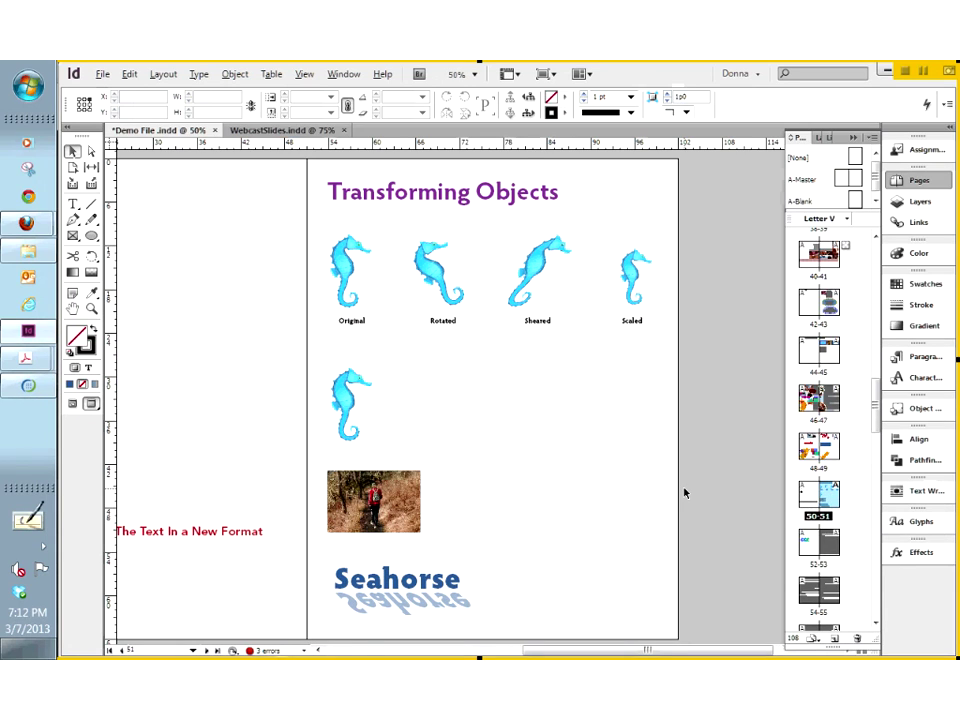
Look over the seahorse graphics, hiking photo and Seahorse text on page 51, selecting the photo.
key("ctrl+equal")
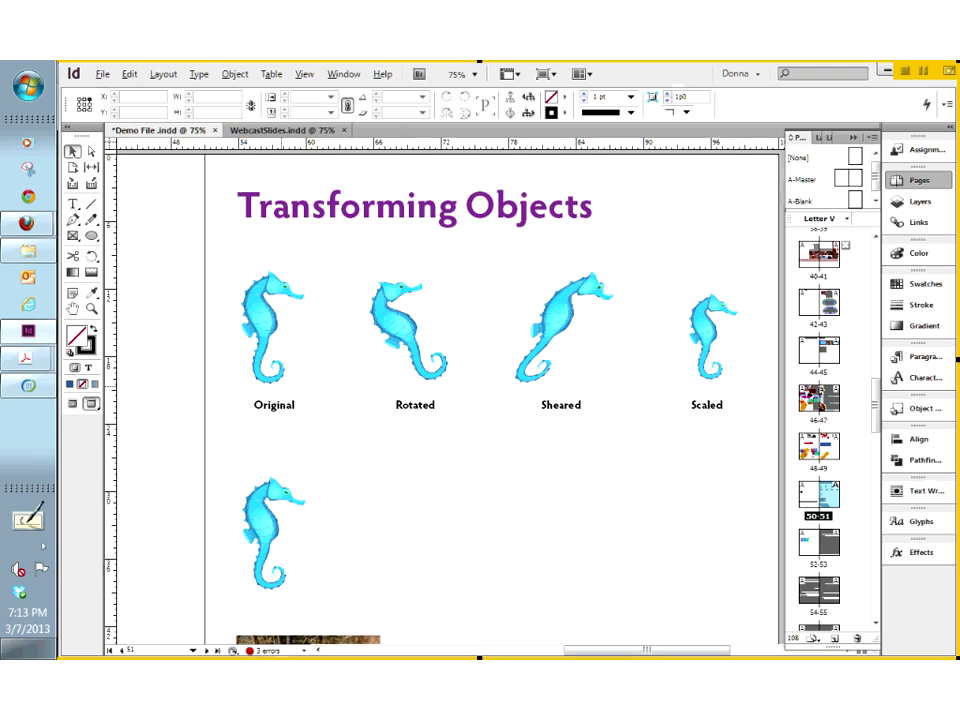
scroll(438, 537, "down", 5)
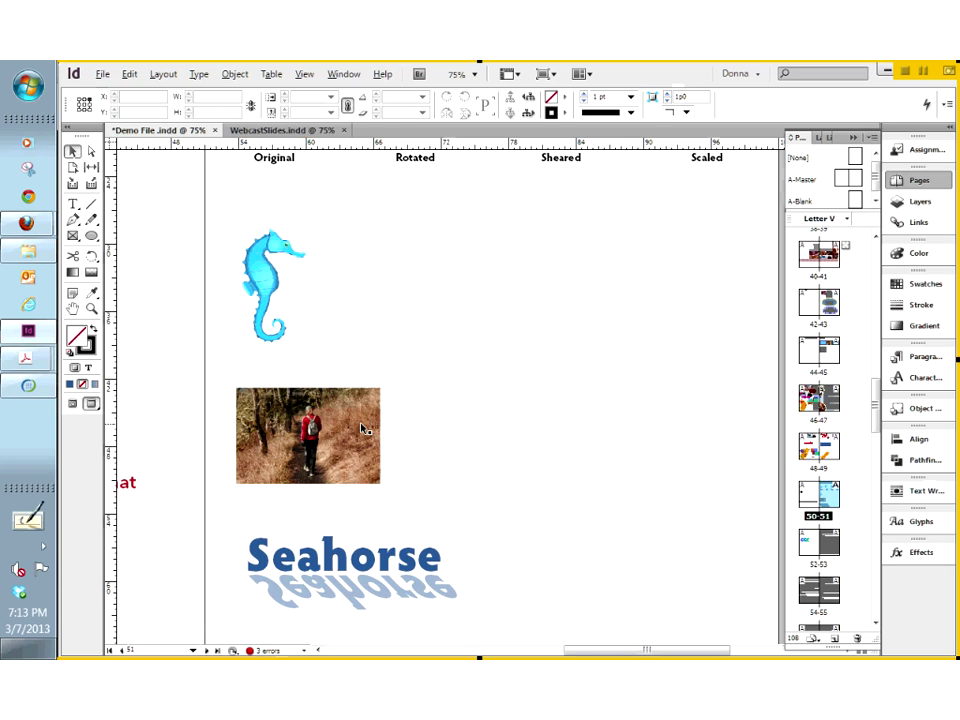
left_click(360, 421)
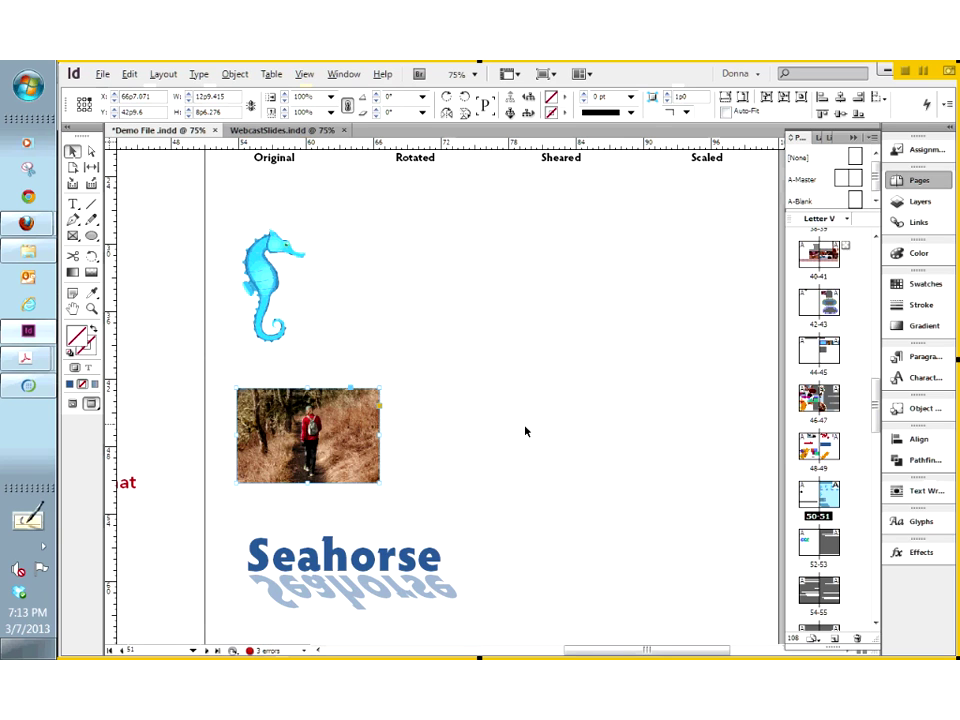
scroll(526, 431, "up", 3)
scroll(525, 431, "up", 2)
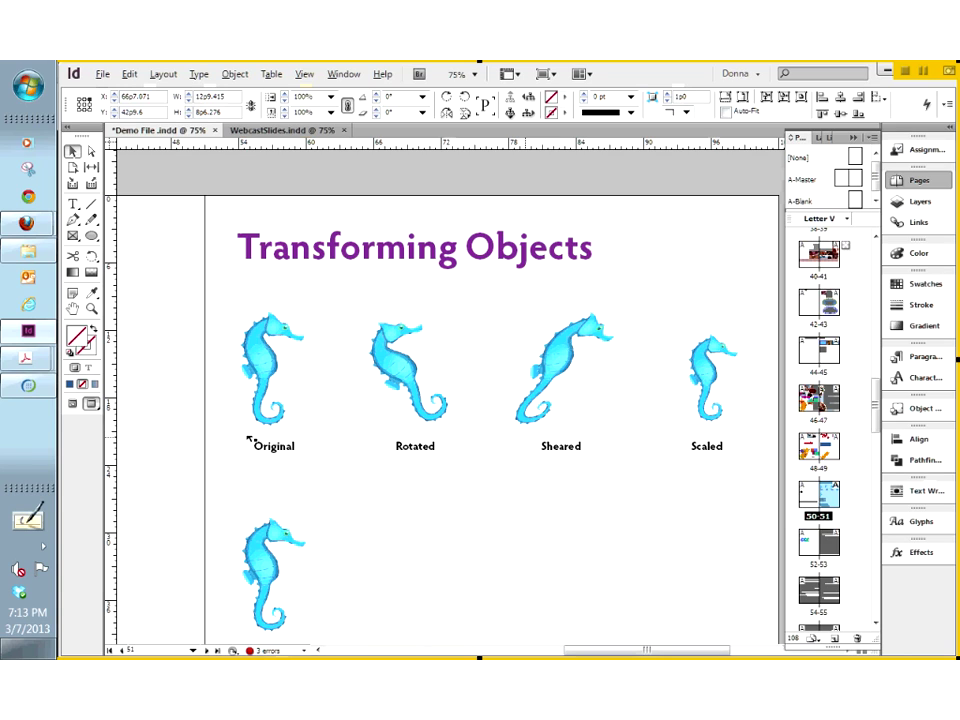
Compare the Original, Rotated, Sheared and Scaled seahorses up close, and return to 100% magnification.
key("ctrl+space")
left_click_drag(212, 285, 345, 497)
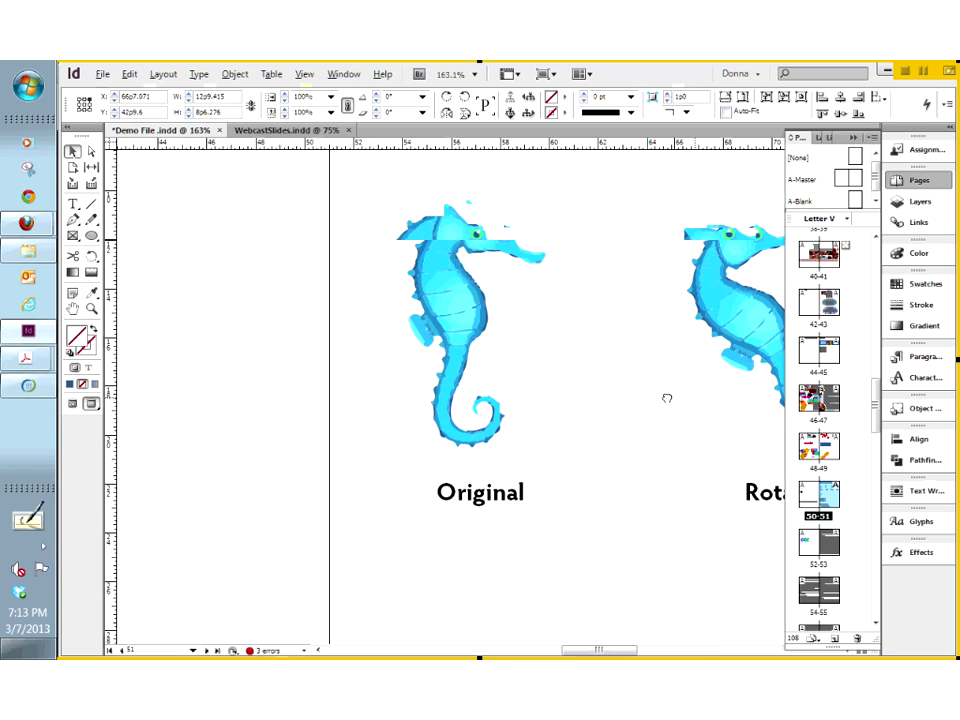
left_click_drag(667, 398, 507, 420)
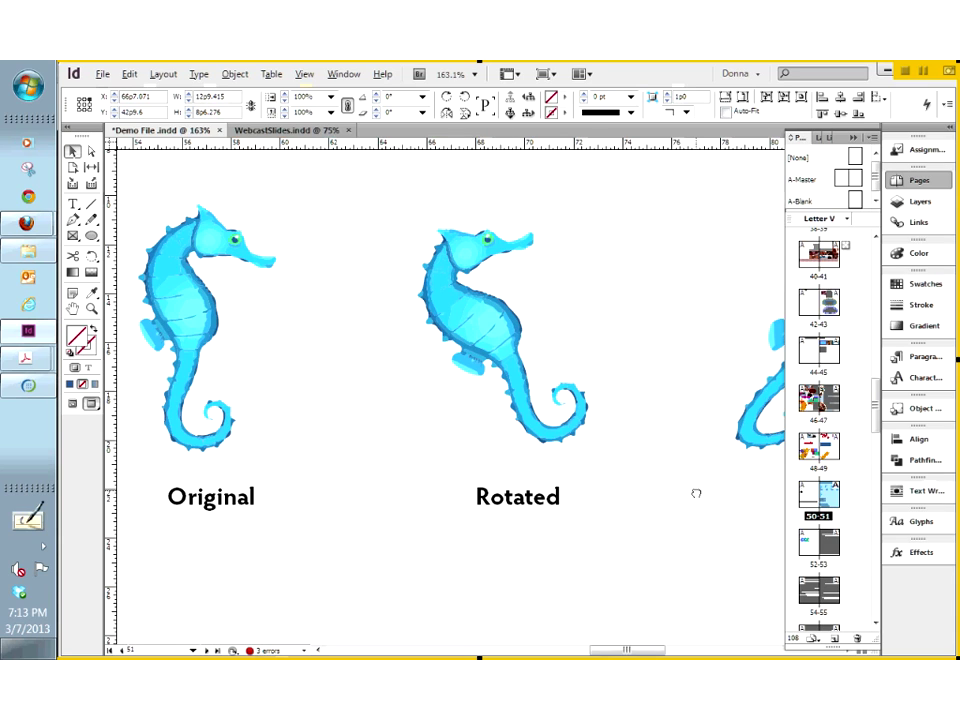
left_click_drag(696, 493, 307, 502)
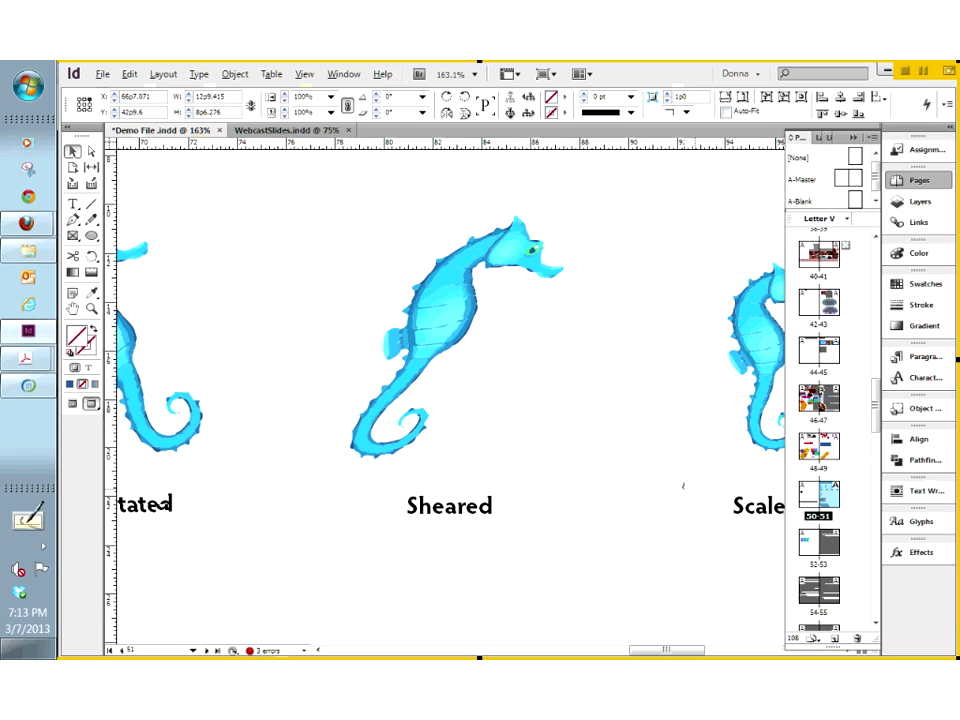
left_click_drag(683, 486, 429, 471)
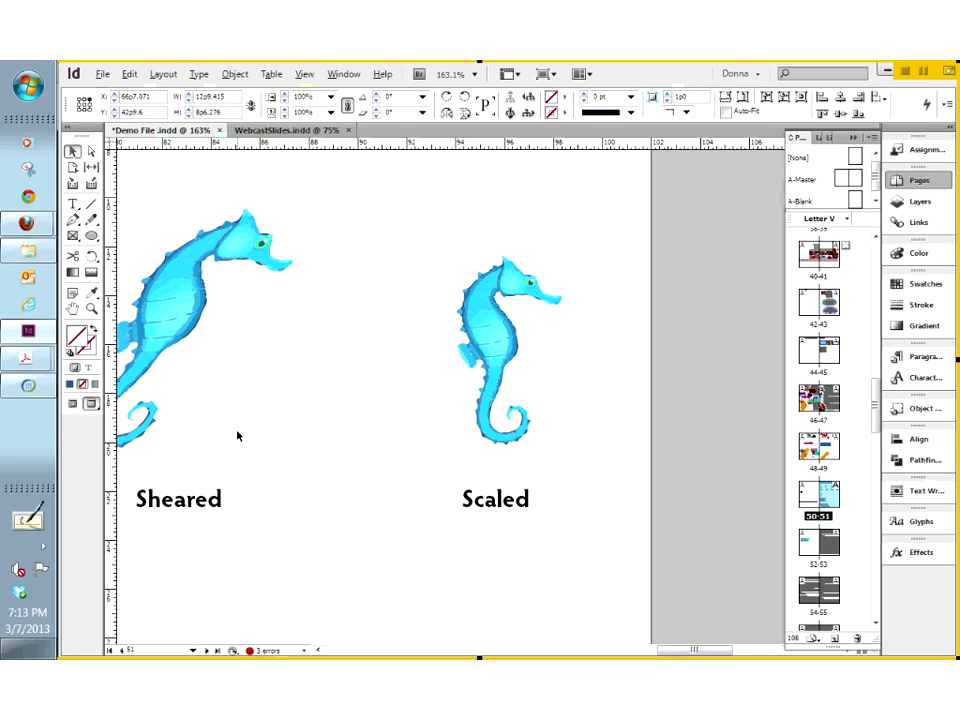
key("ctrl+1")
scroll(240, 437, "left", 2)
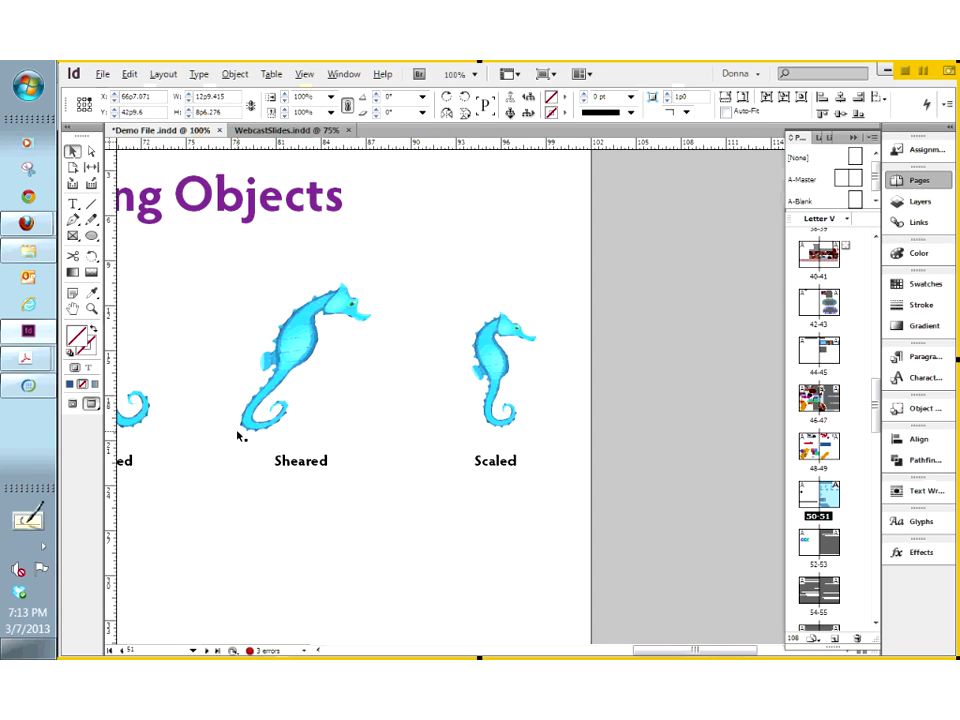
left_click_drag(229, 470, 508, 489)
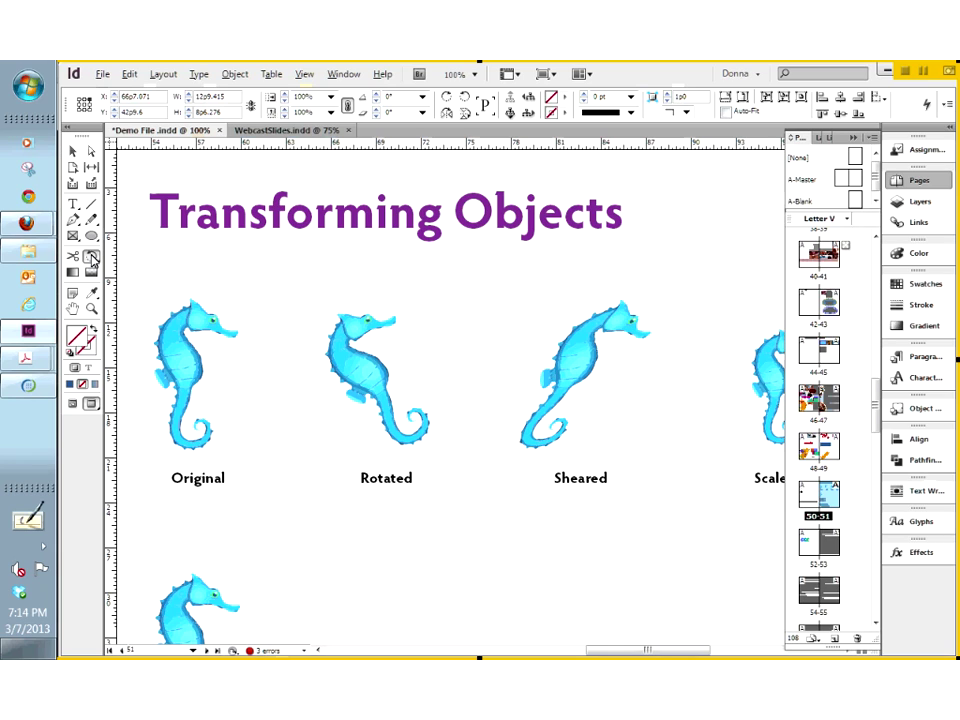
Review the transform tools grouped with the Rotate Tool, and switch the grouped shape tool from Ellipse to Rectangle.
left_click(91, 258)
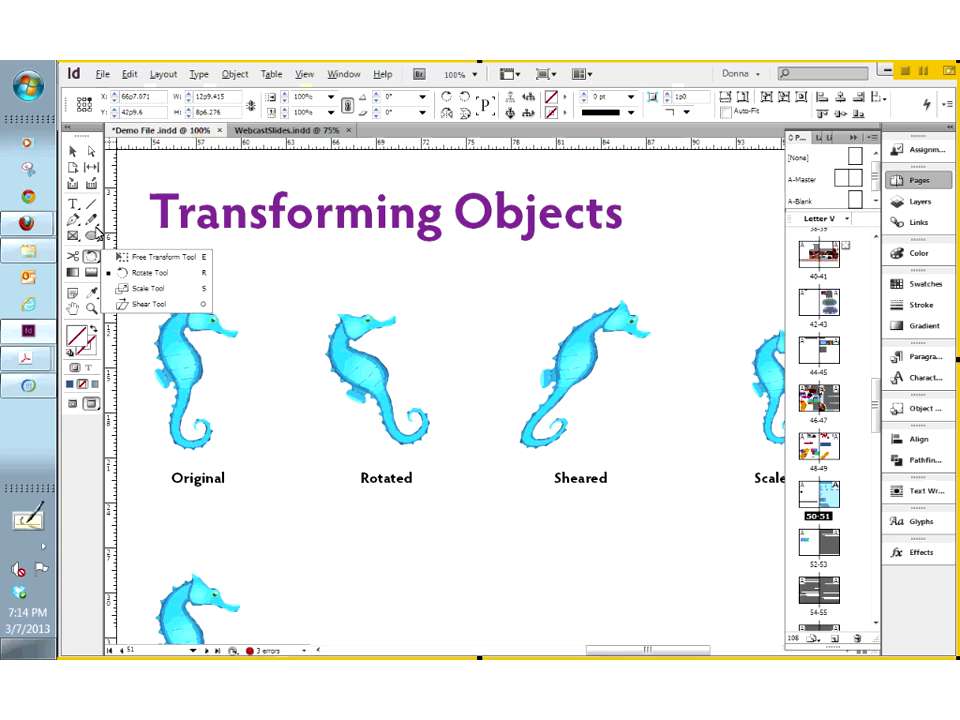
left_click(91, 239)
left_click(91, 239)
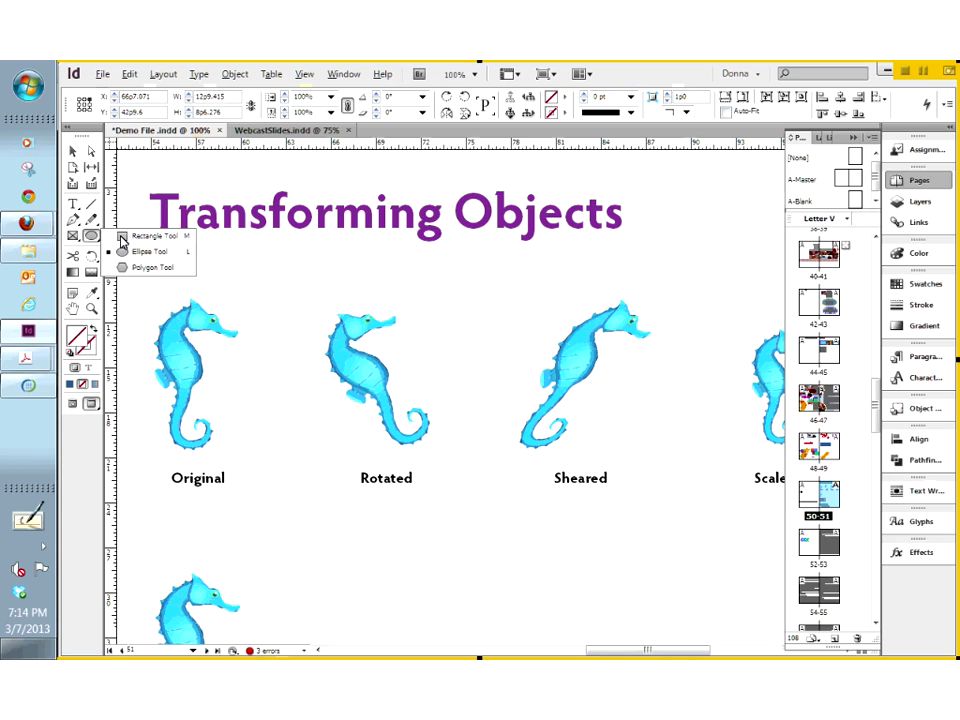
left_click(154, 232)
left_click(92, 259)
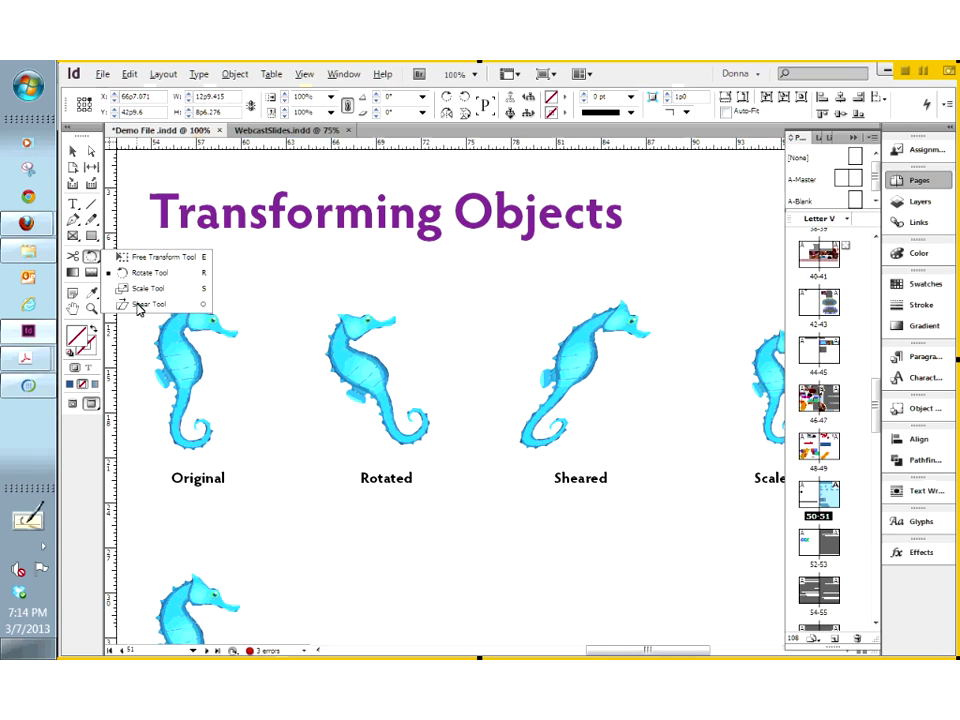
left_click(280, 390)
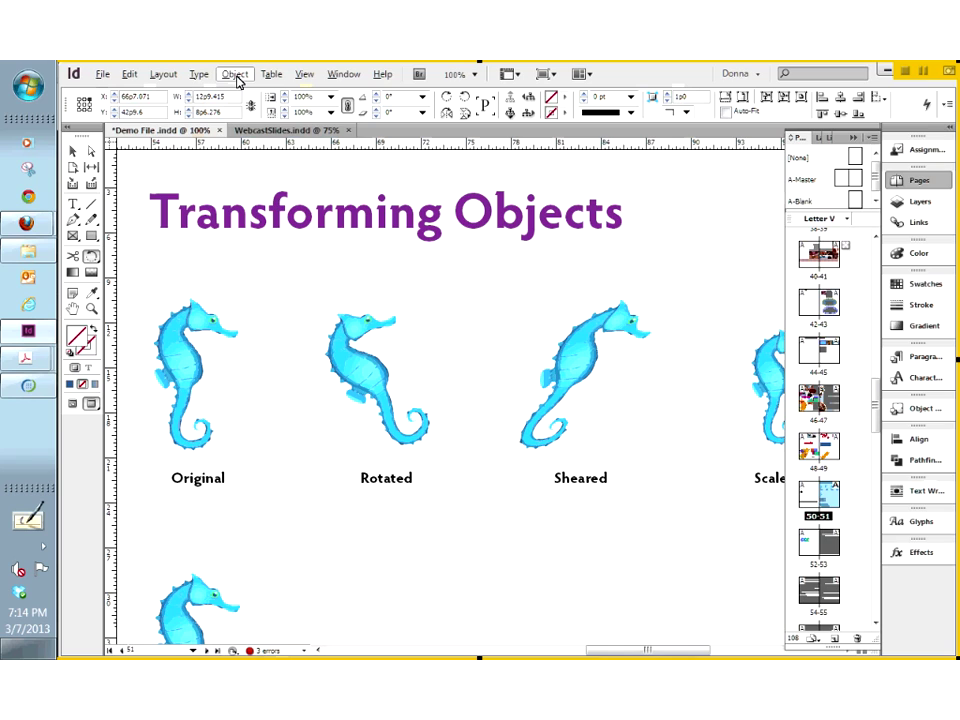
Select the Original seahorse and review the Transform commands available for it.
left_click(73, 150)
left_click(182, 332)
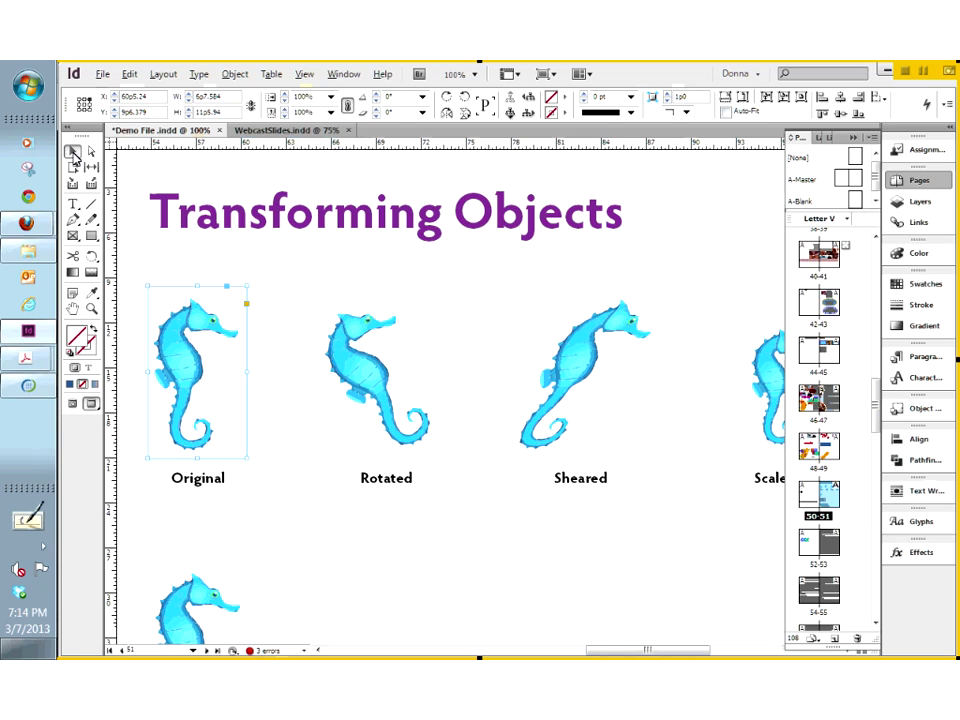
left_click(235, 76)
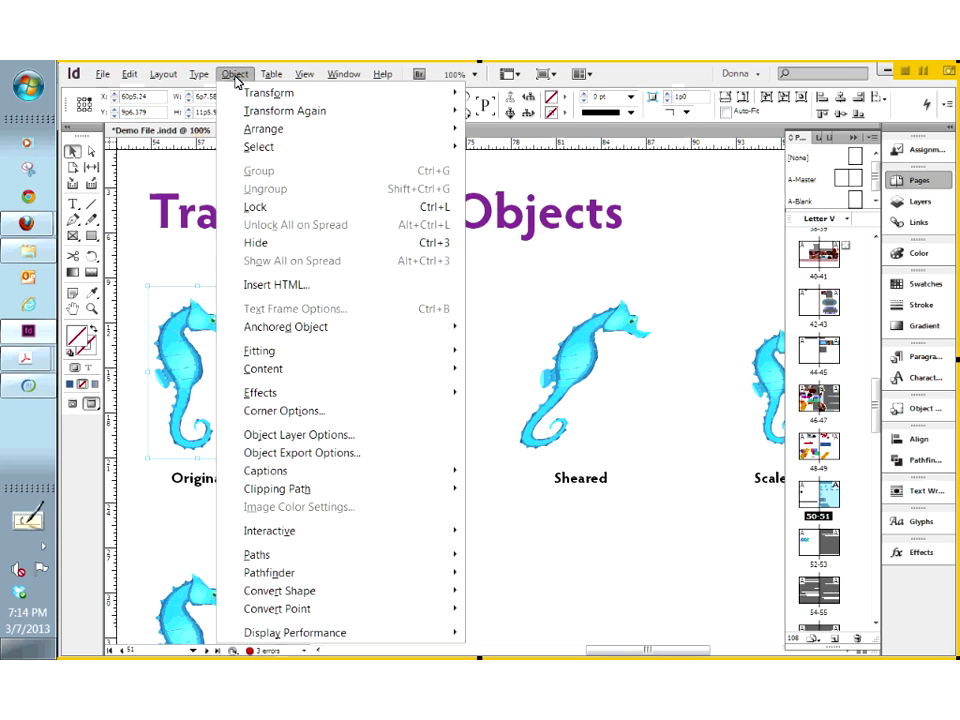
mouse_move(252, 95)
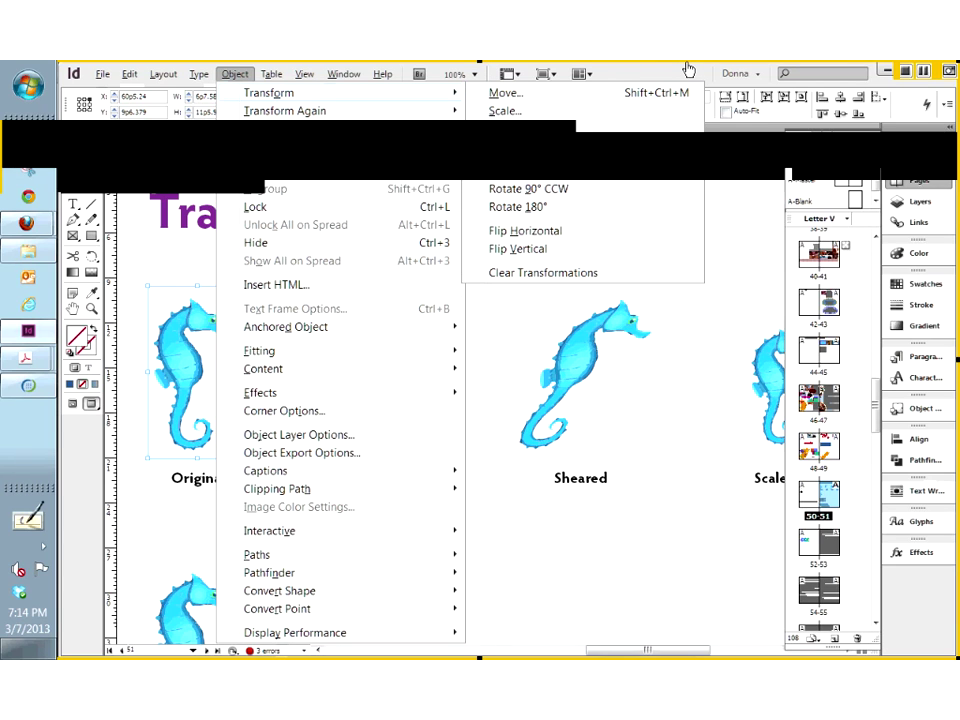
left_click(688, 68)
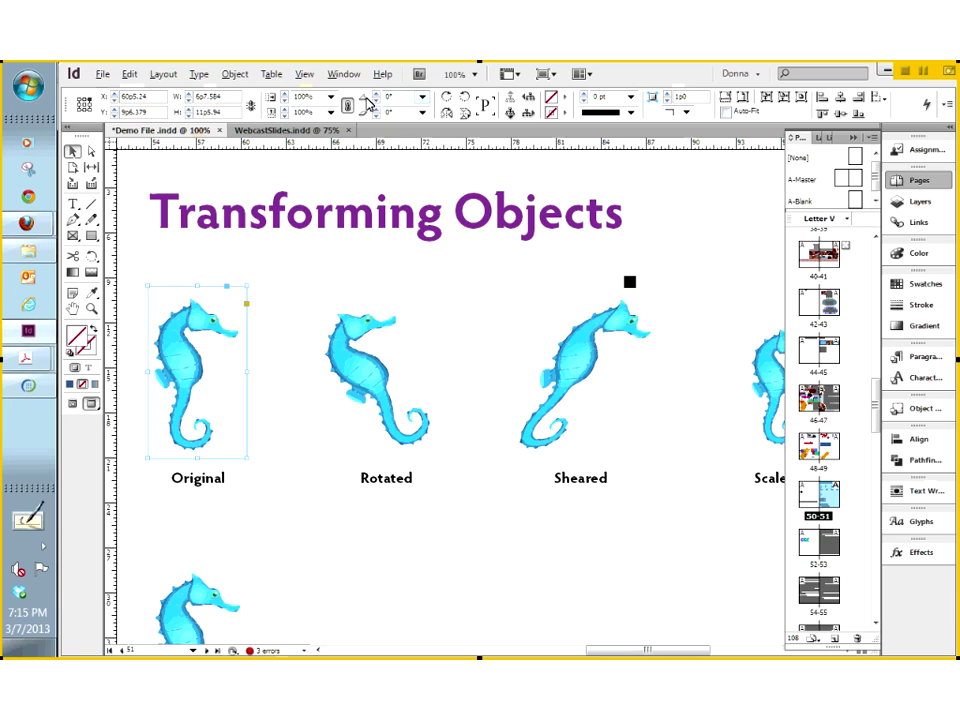
Review the preset rotation and shear angles offered for the selected Original seahorse.
left_click(423, 98)
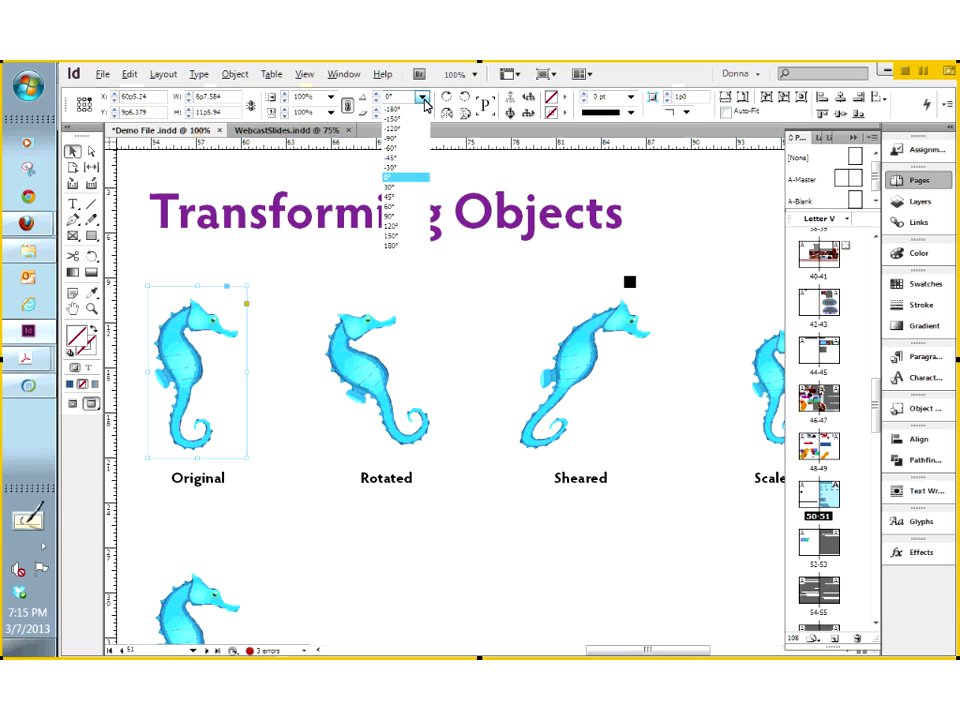
left_click(423, 114)
left_click(423, 113)
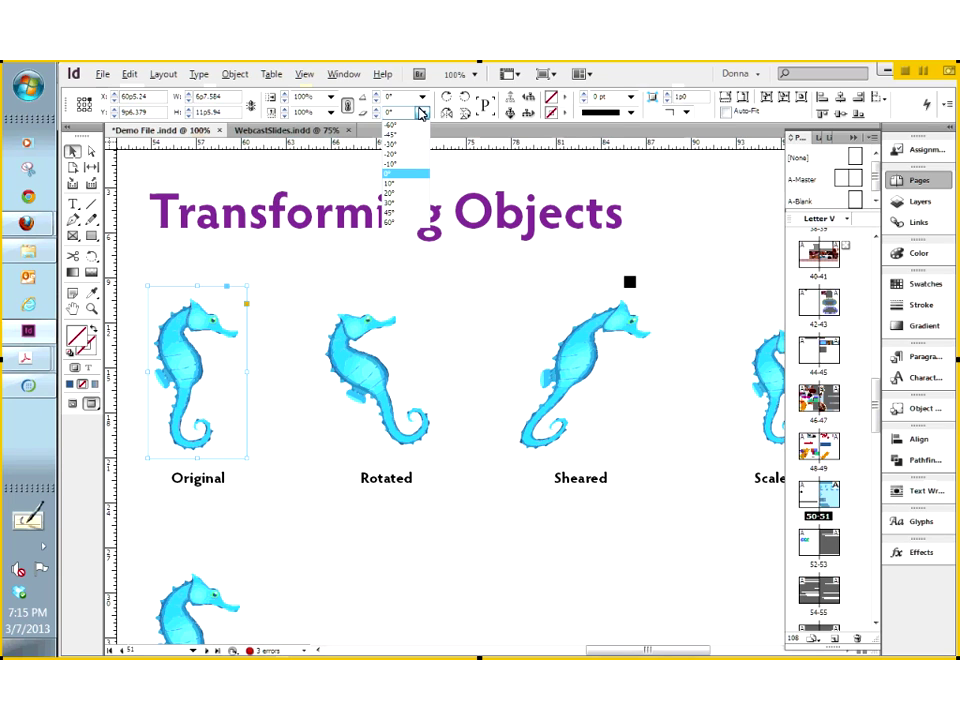
Show the floating Transform settings for the Original seahorse, move them above the Sheared example, and close them after review.
left_click(352, 80)
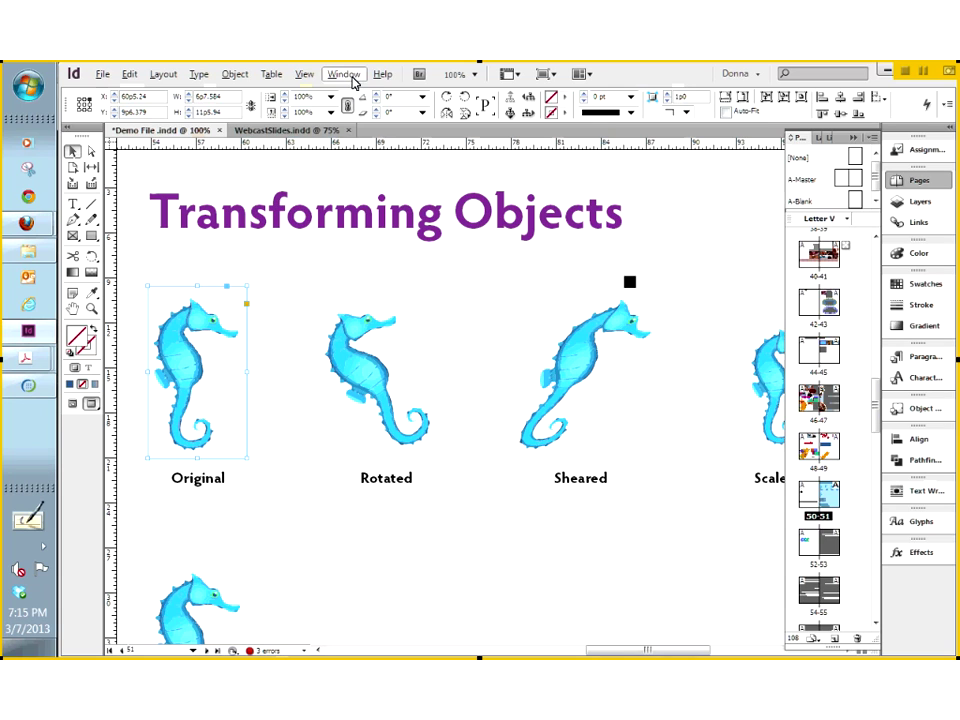
left_click(344, 75)
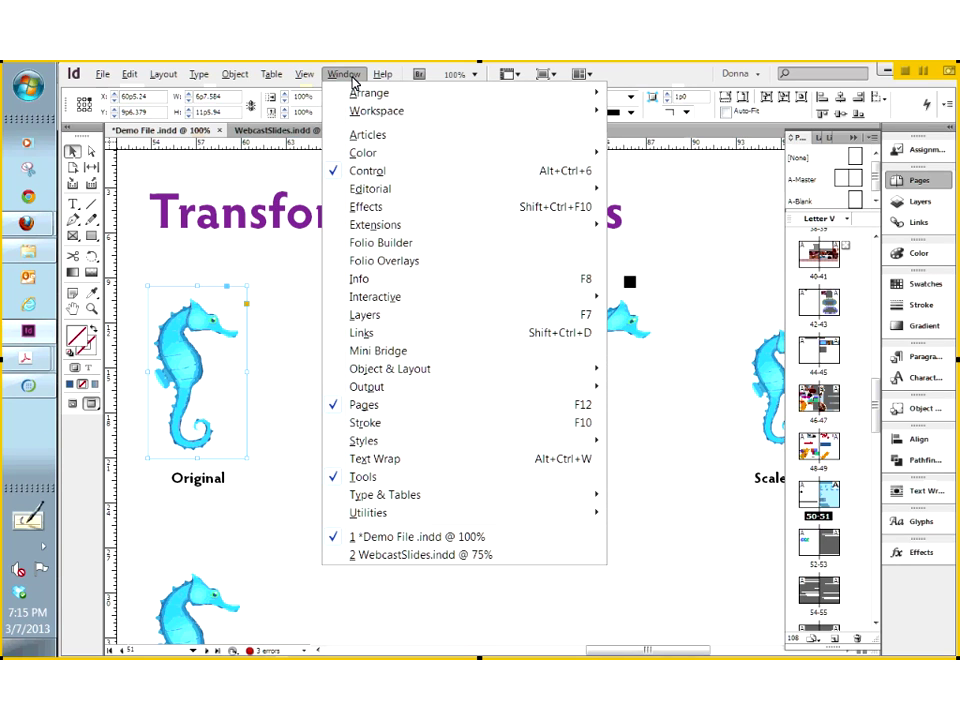
mouse_move(388, 370)
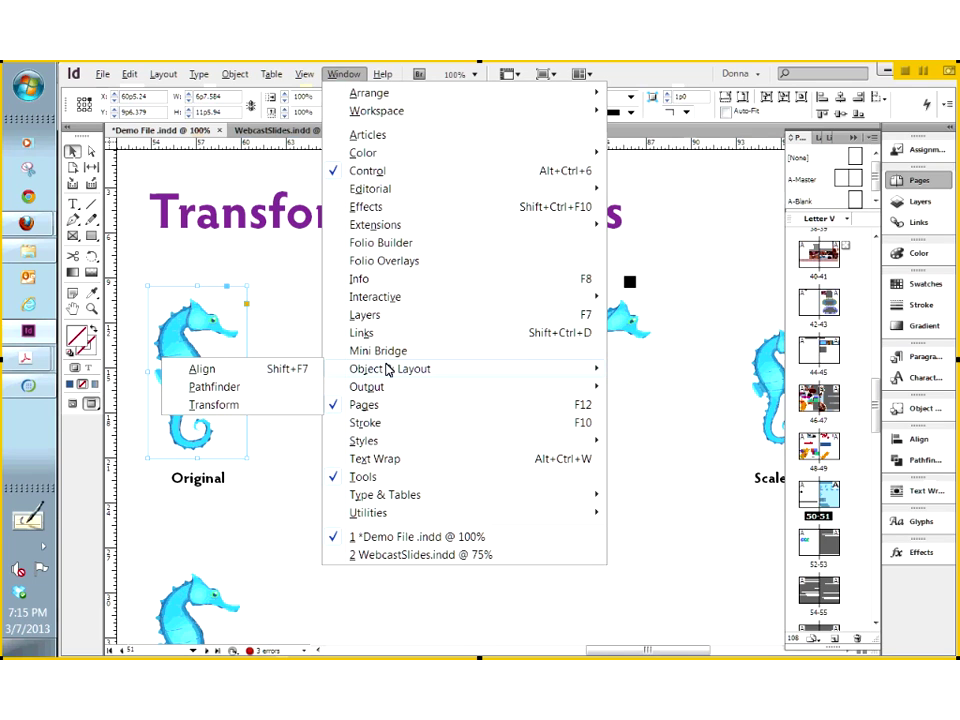
left_click(230, 406)
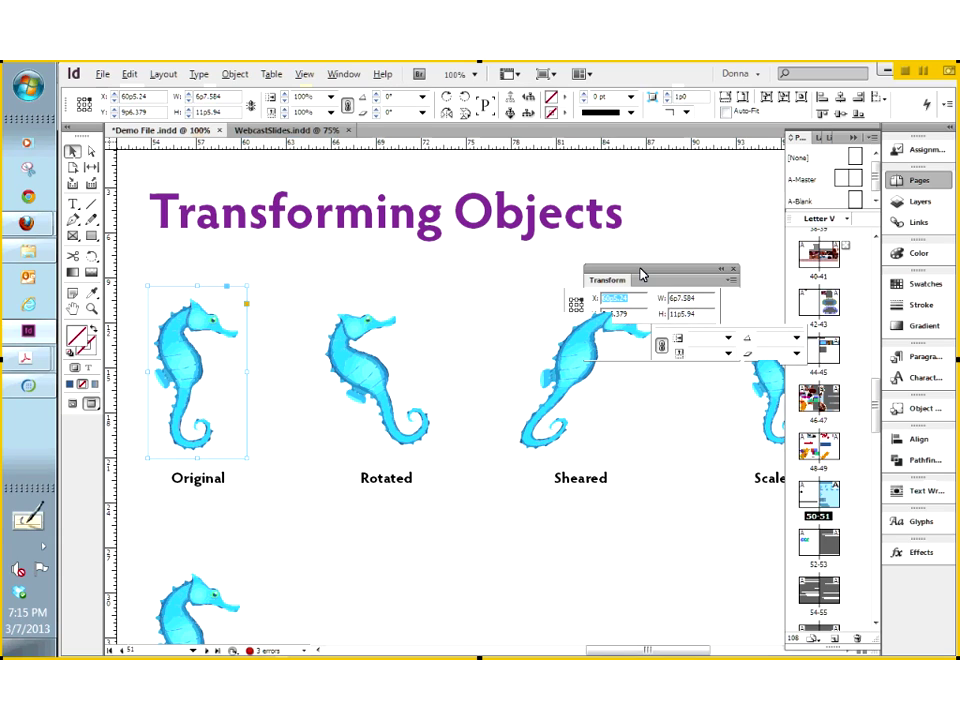
left_click_drag(624, 273, 685, 173)
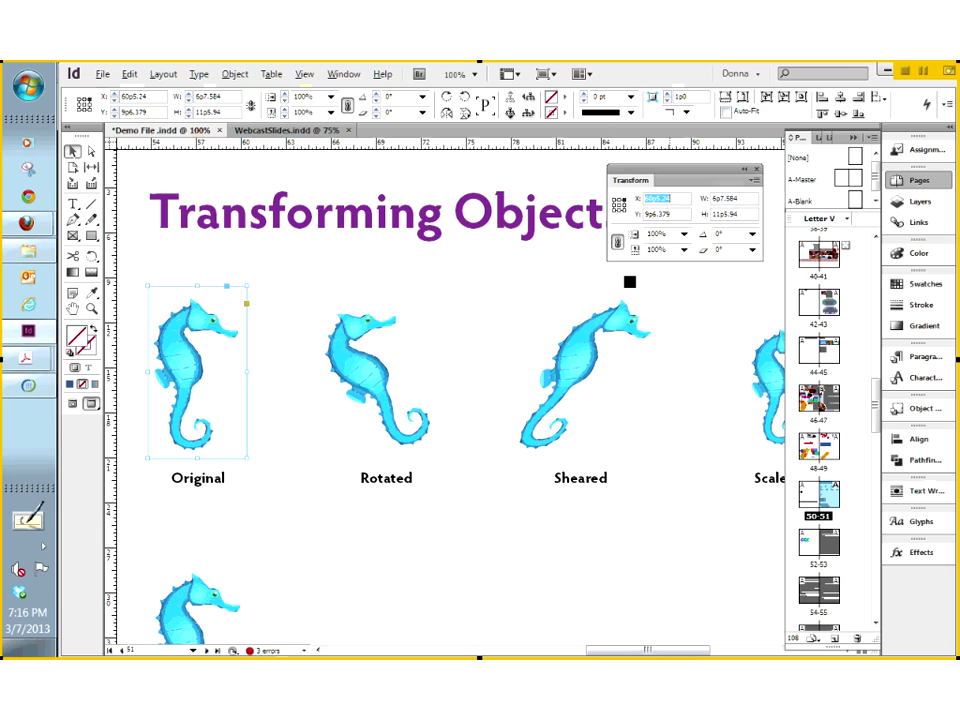
left_click(757, 174)
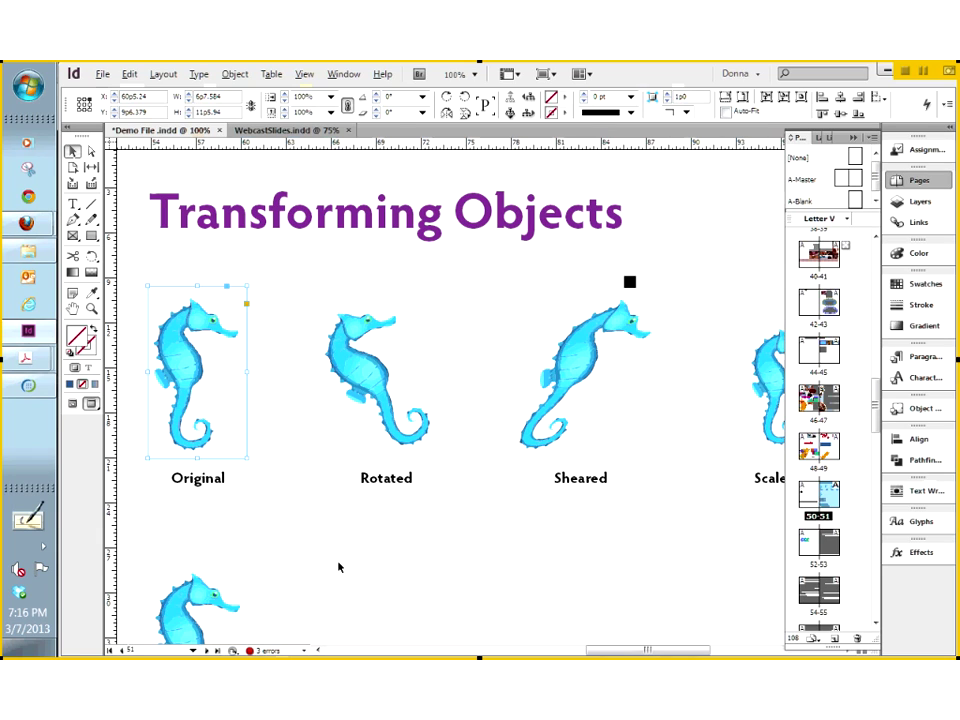
Duplicate the unlabeled seahorse below the examples, placing the copy beside it at about X 72p3, Y 27p9.9.
left_click(392, 569)
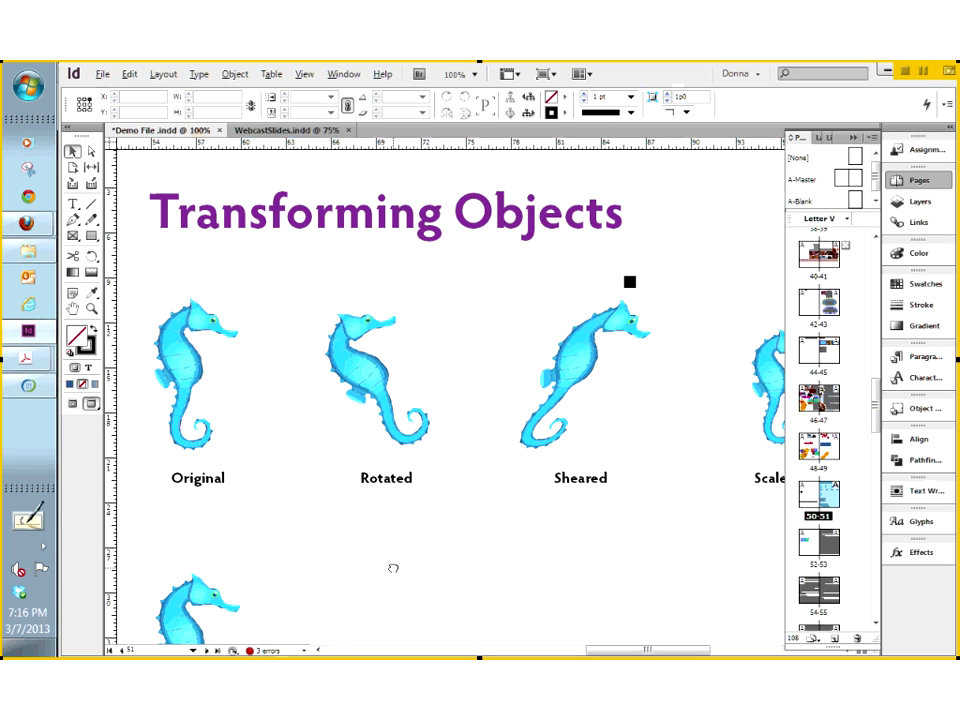
scroll(393, 568, "down", 5)
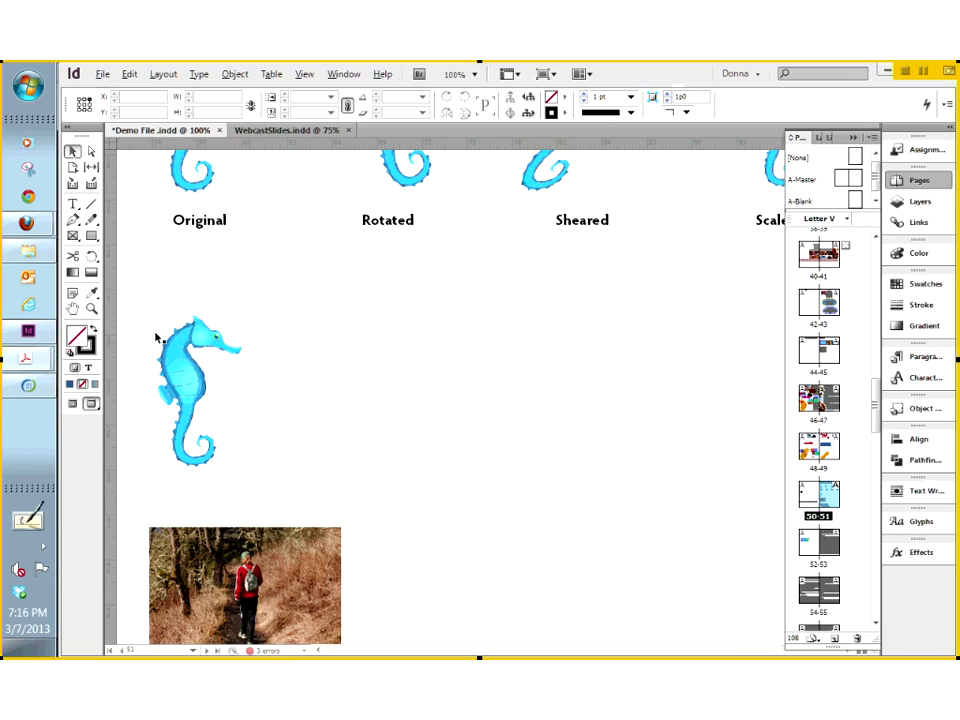
left_click(193, 378)
left_click_drag(193, 379, 369, 379)
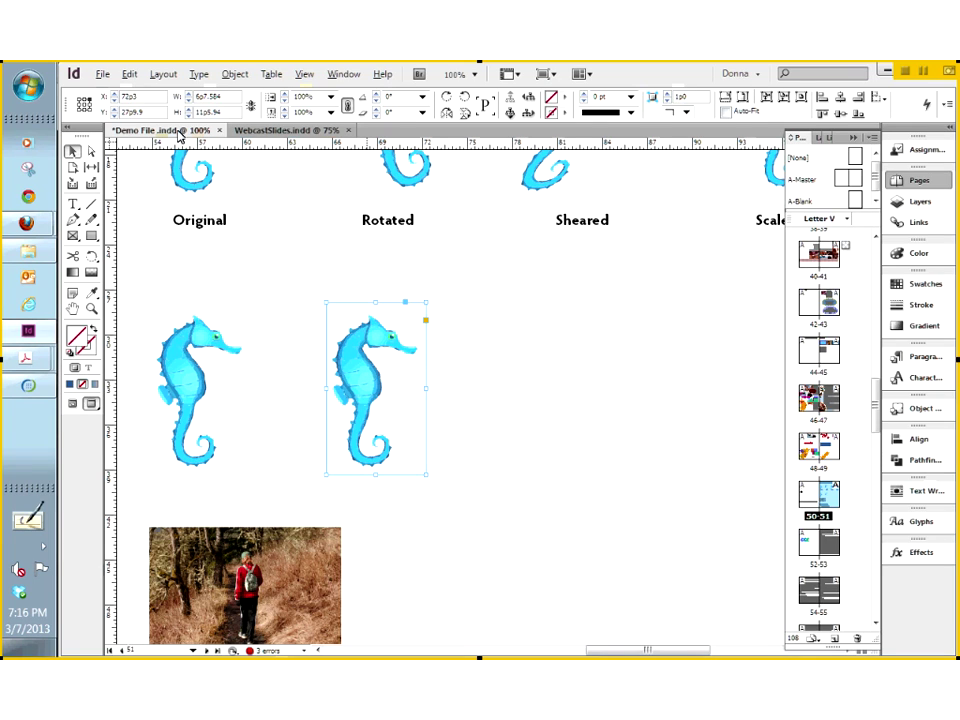
Try rotating the copied seahorse to -56.25° with the Rotate tool around a point on its tail, and undo the rotation.
left_click(91, 258)
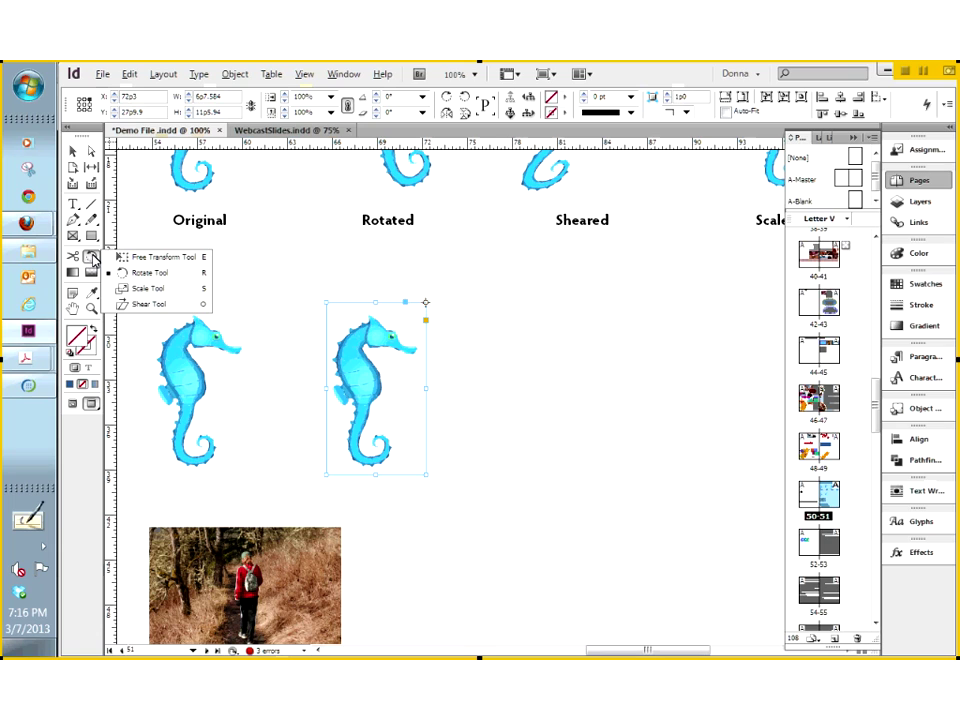
left_click(117, 273)
left_click(136, 274)
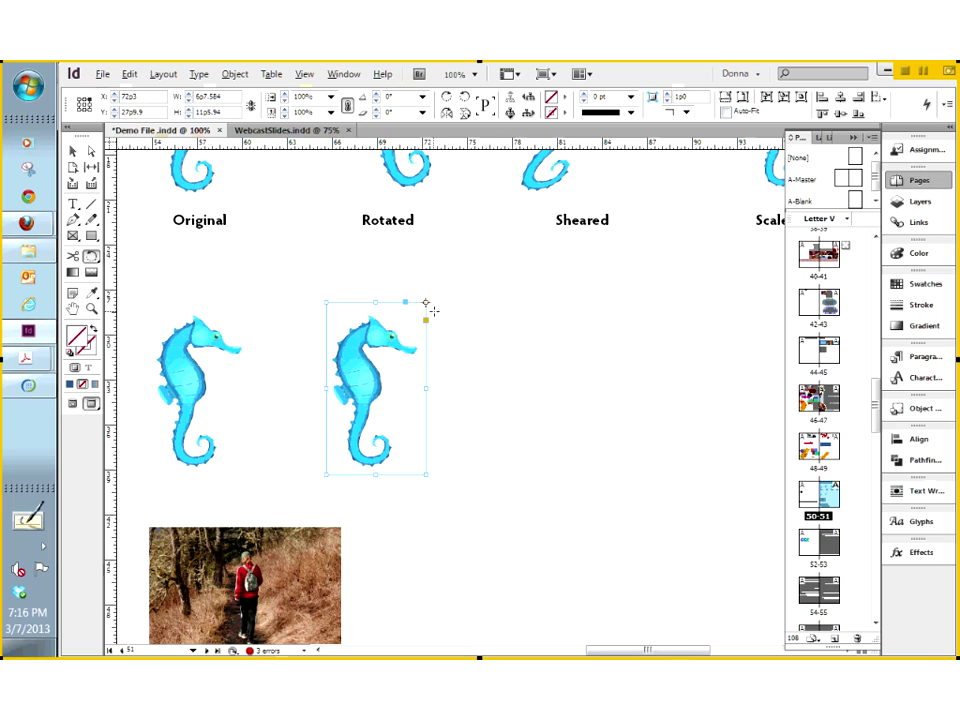
left_click(451, 379)
left_click(350, 450)
left_click_drag(476, 304, 557, 477)
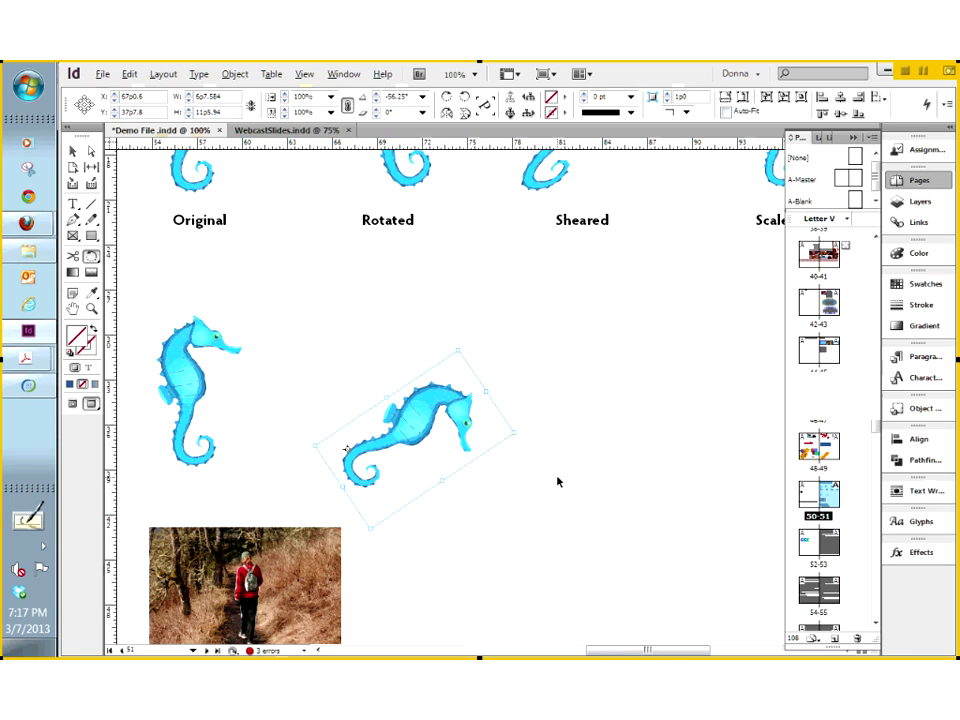
key("ctrl+z")
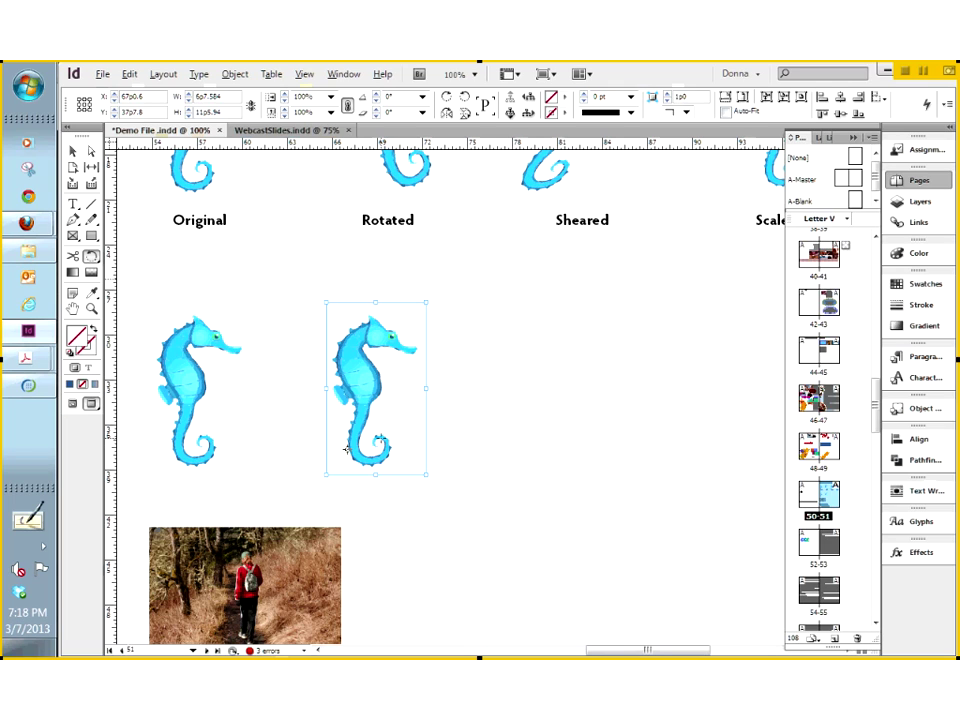
Move the pivot into the copied seahorse's tail curl, try rotating it freely and constrained to -45°, and return it to 0°.
left_click(379, 443)
left_click_drag(291, 253, 495, 655)
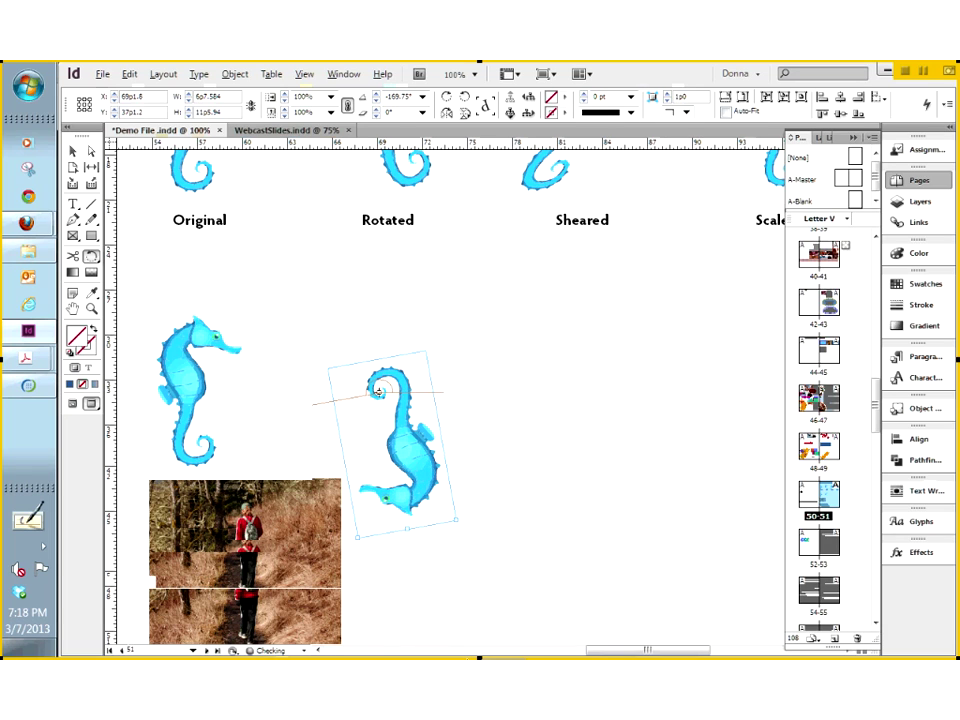
left_click_drag(495, 655, 443, 256)
key("shift")
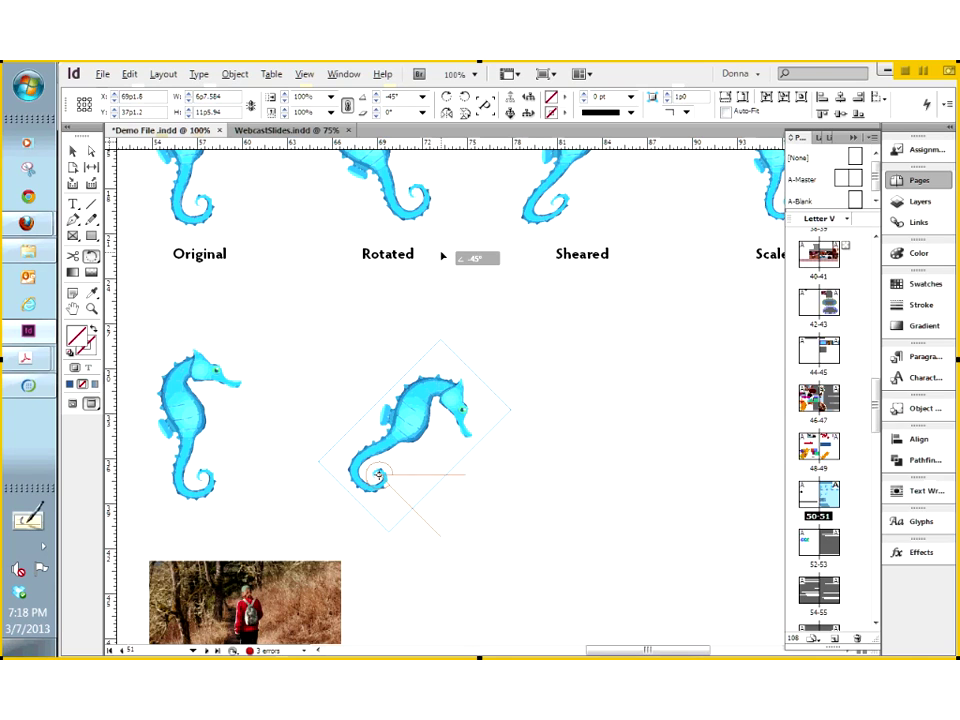
left_click_drag(443, 256, 347, 363)
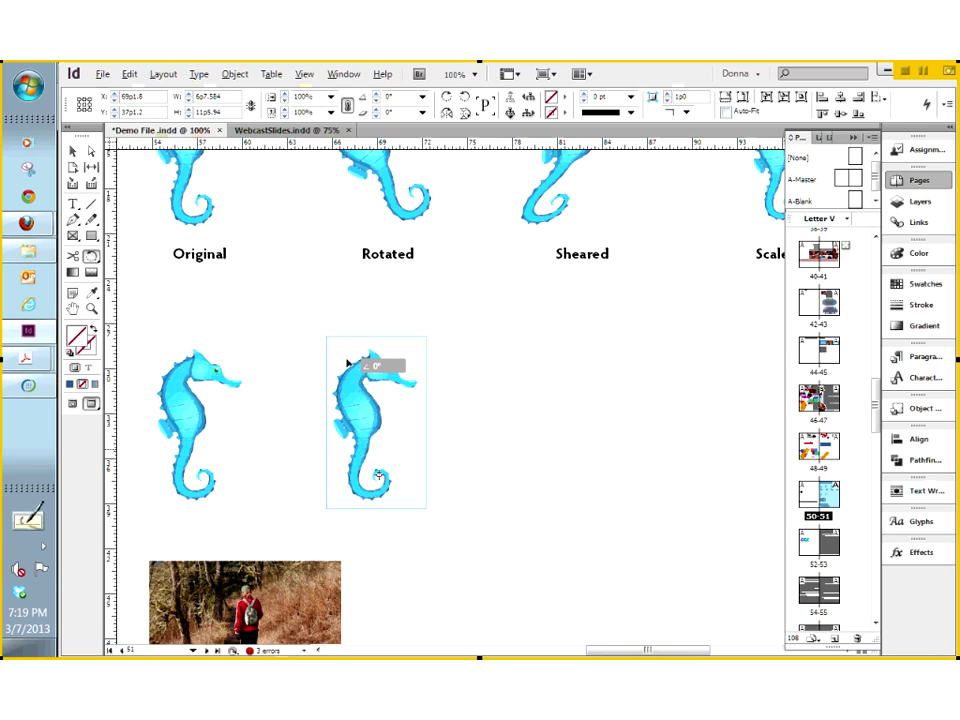
left_click_drag(349, 362, 359, 317)
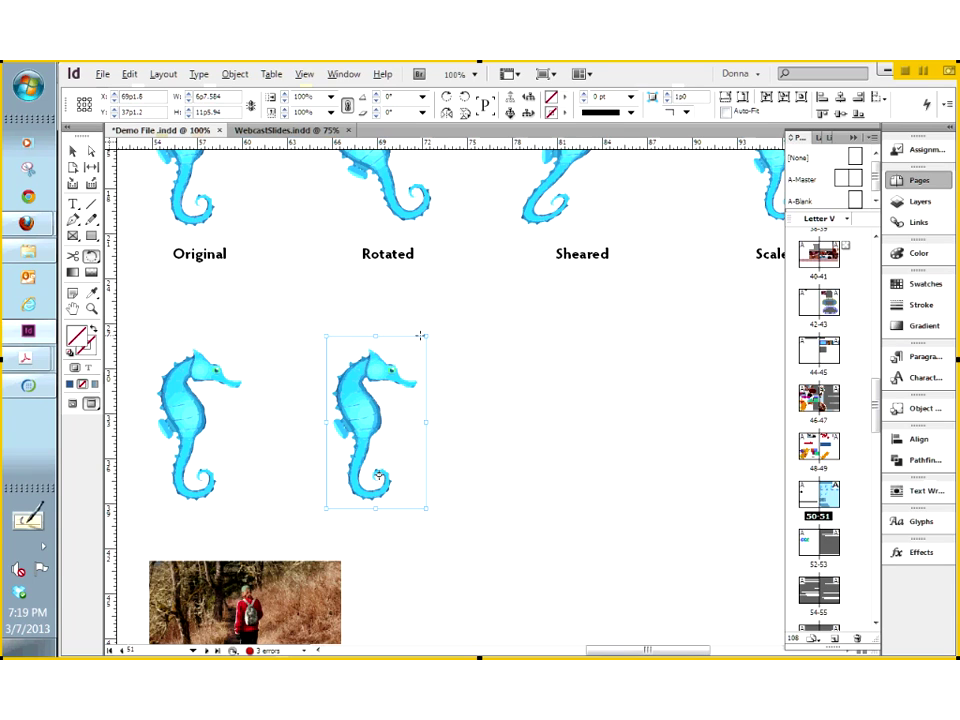
Scale the copied seahorse down to about 4p1.74 by 7p2.212 and move it below the Sheared label, at about X 79p3.656, Y 33p9.412.
left_click(71, 152)
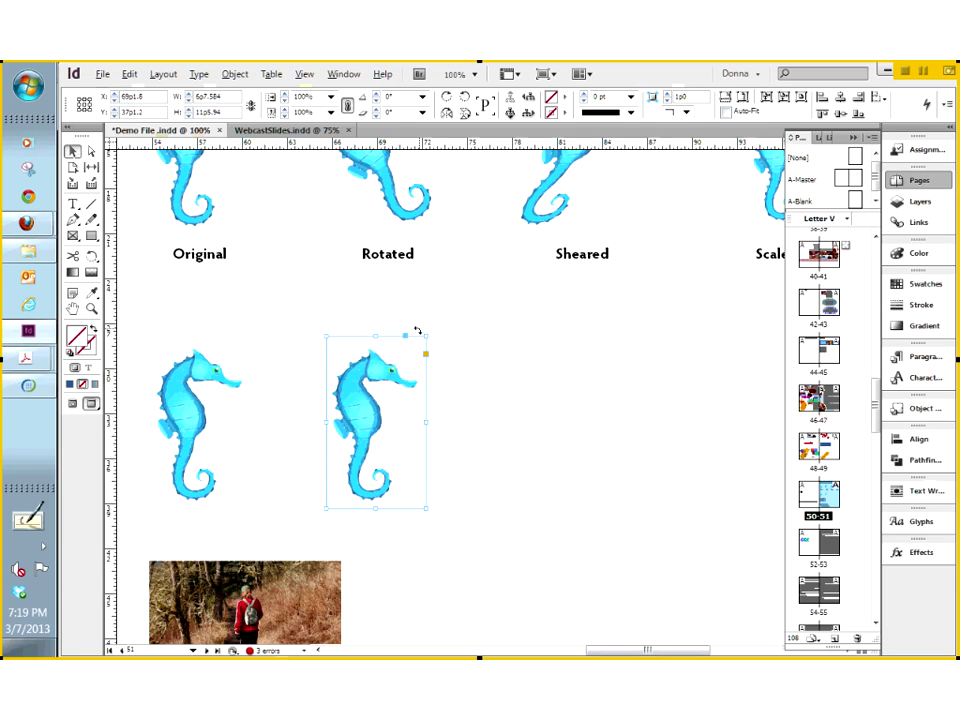
left_click_drag(424, 335, 389, 401)
left_click_drag(352, 428, 422, 343)
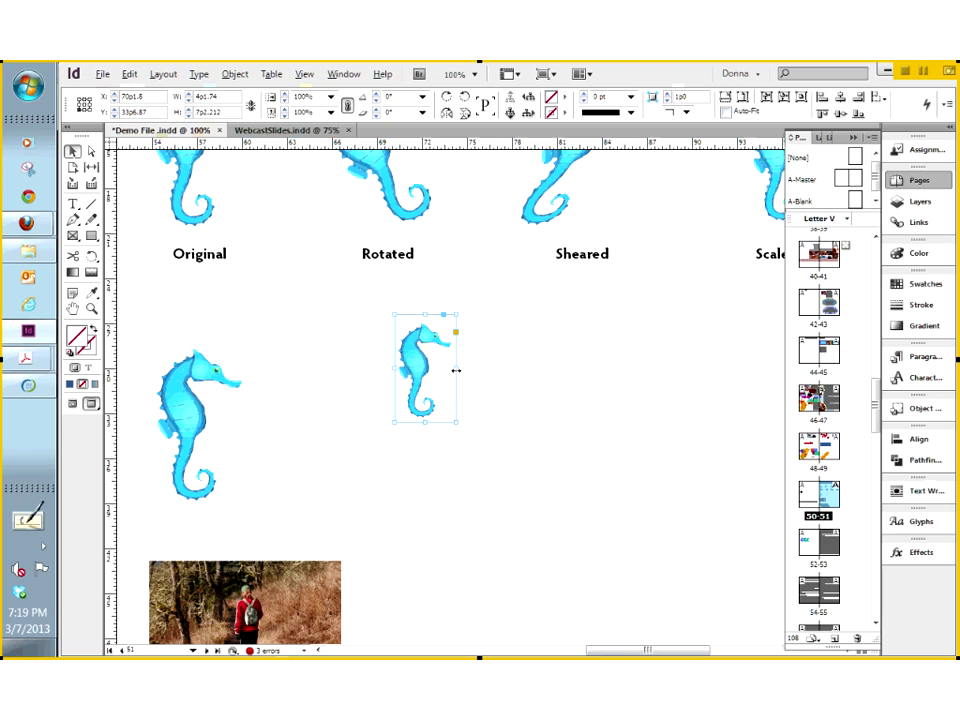
left_click_drag(452, 332, 587, 334)
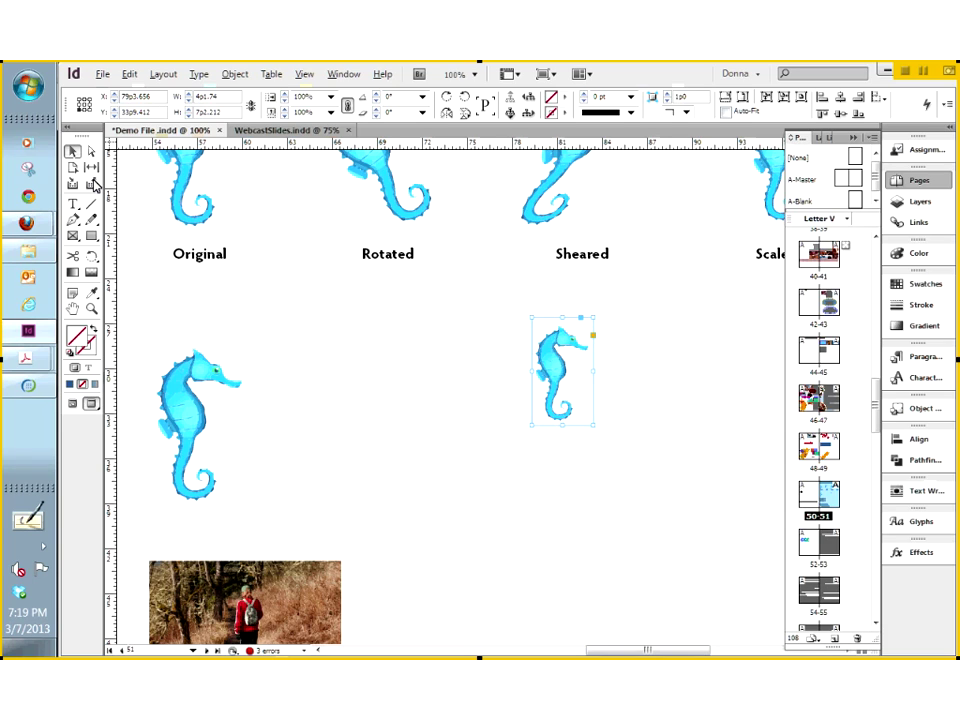
left_click(91, 257)
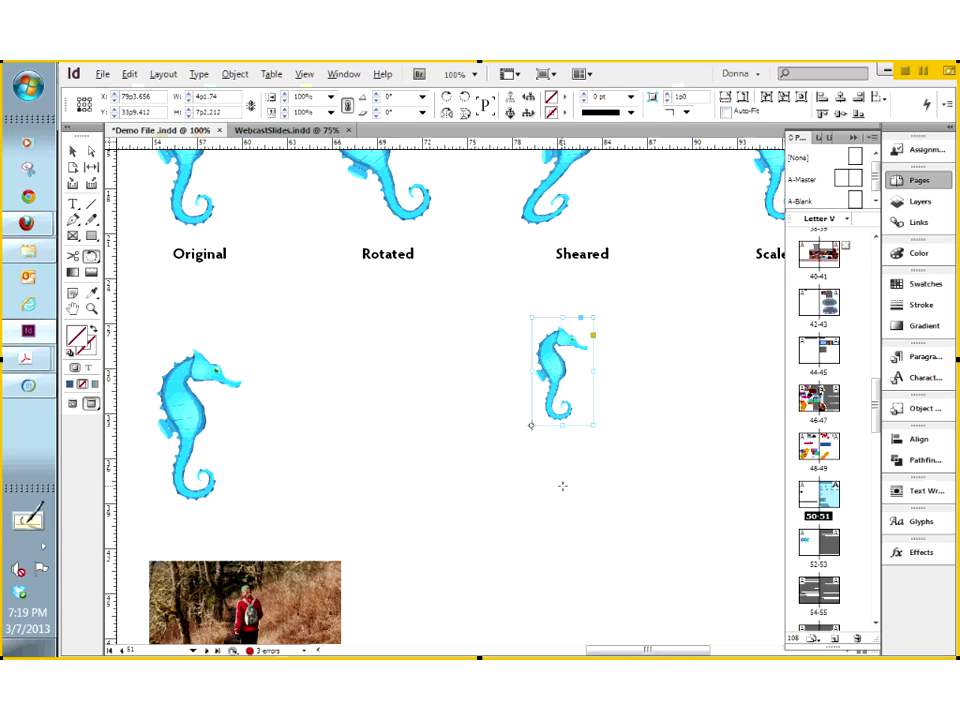
left_click(562, 486)
left_click(614, 302, "alt")
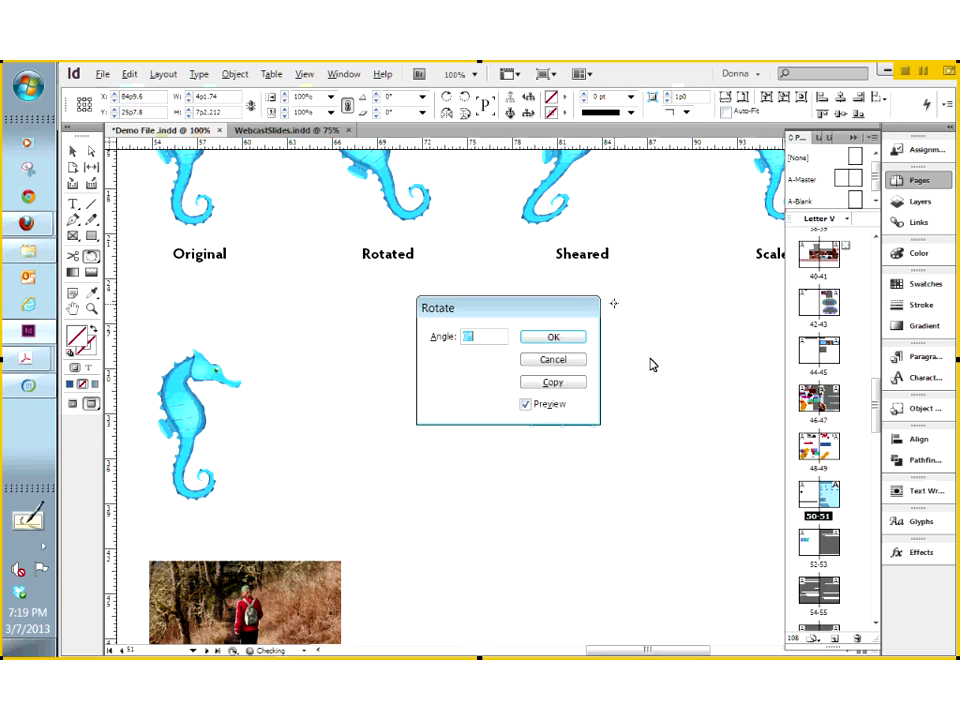
left_click(574, 363)
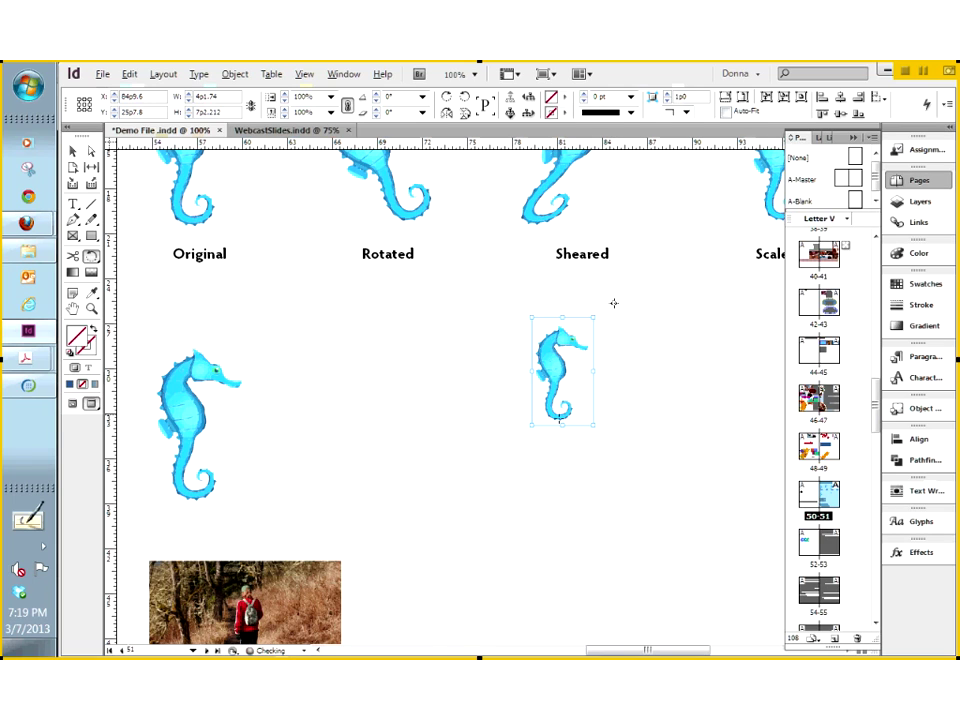
left_click(566, 508)
left_click(626, 373, "alt")
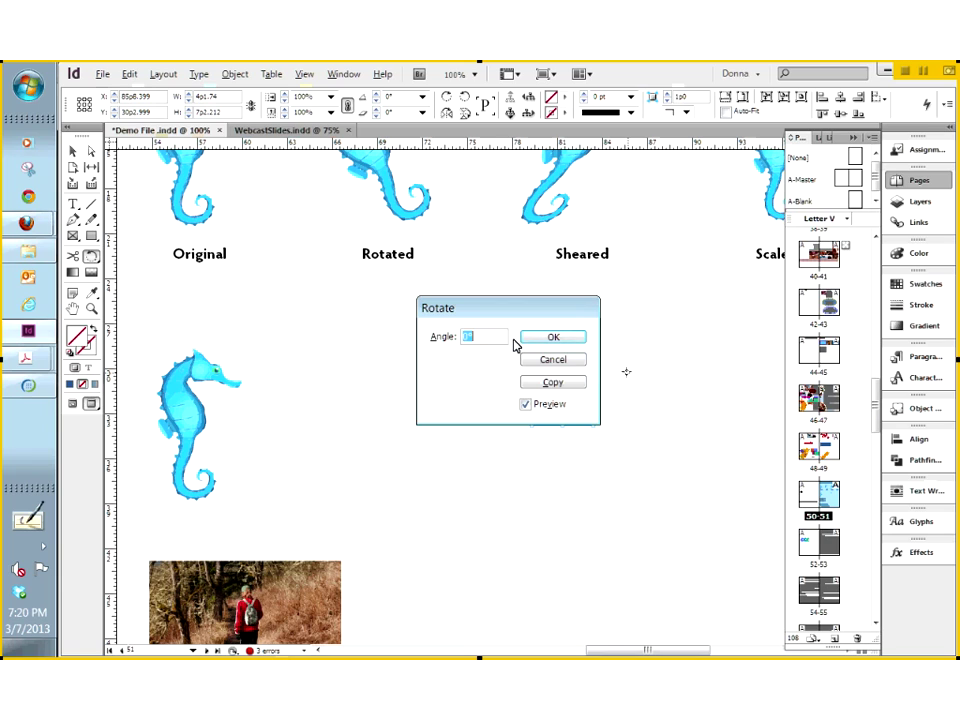
left_click(553, 382)
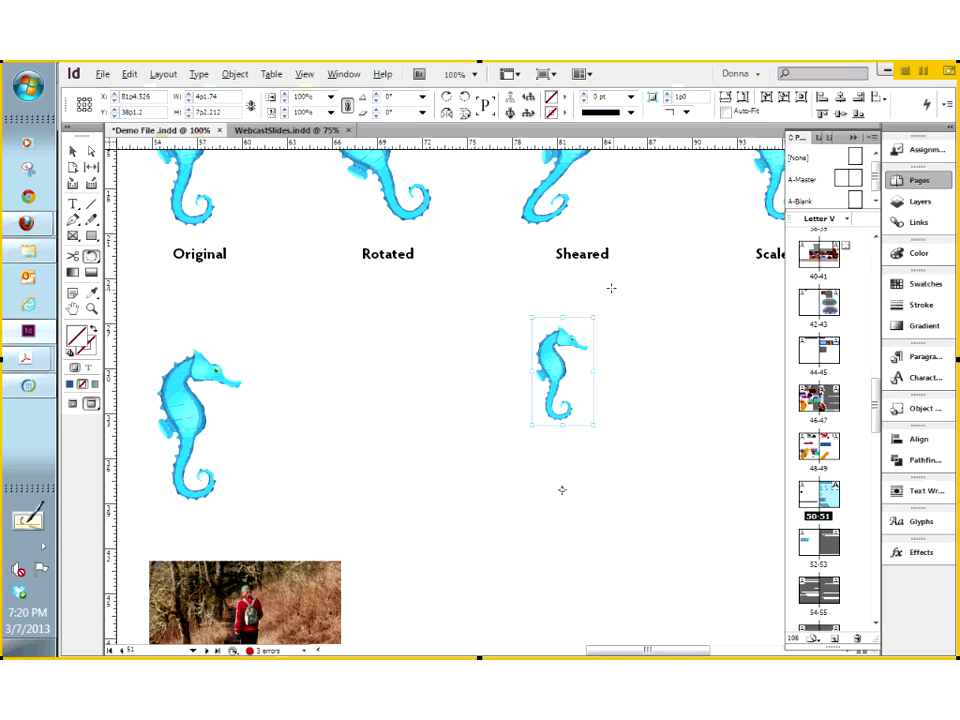
Try rotating a copy of the small seahorse to -38°, leaving the original in place, and undo the copy.
left_click_drag(611, 288, 690, 393)
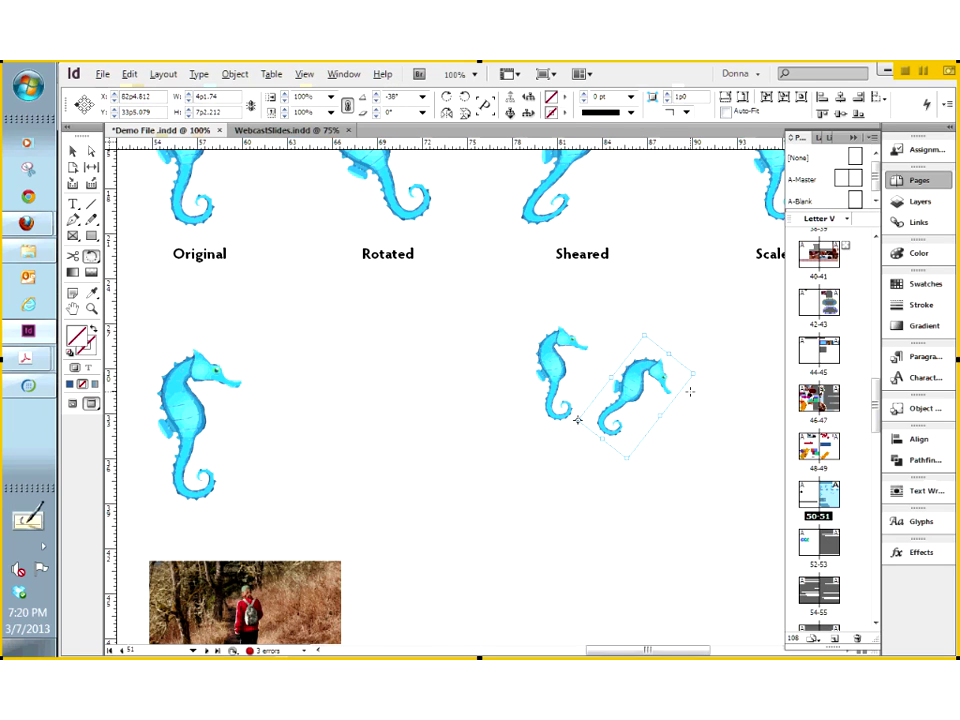
key("alt")
key("ctrl+z")
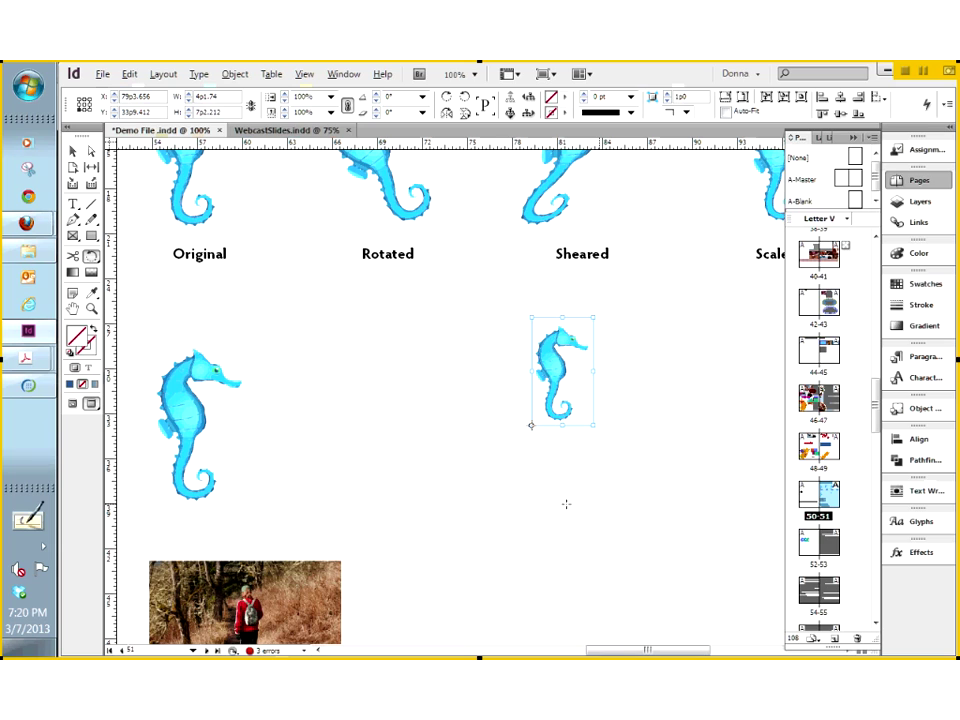
Place the pivot below the small seahorse, try swinging it around that point, and bring it back to 0°.
left_click(561, 487)
left_click_drag(630, 298, 859, 636)
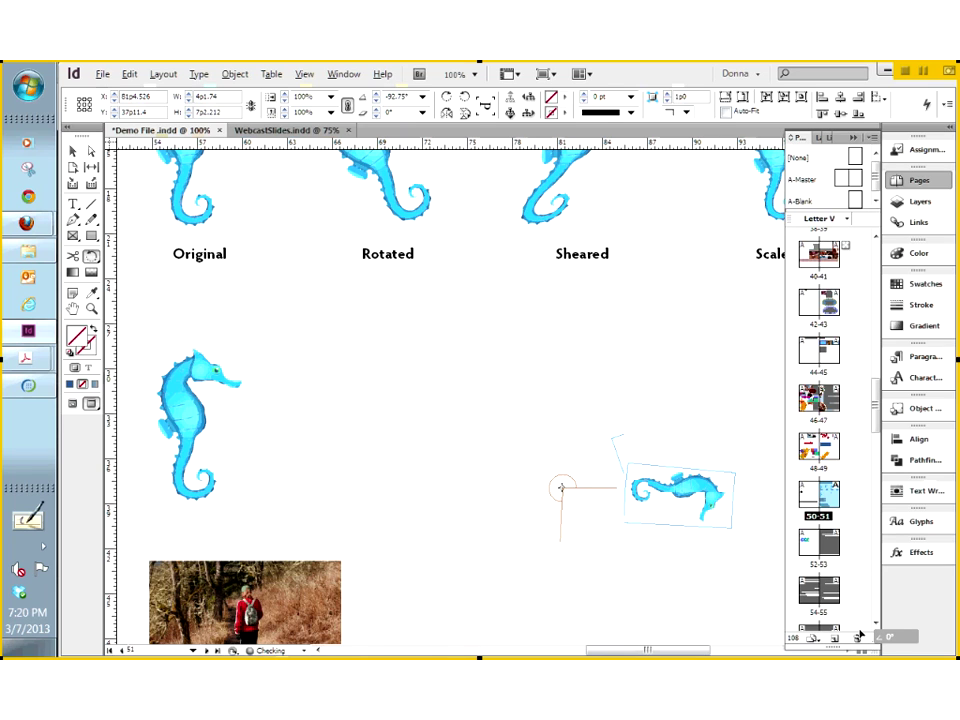
left_click_drag(859, 636, 608, 225)
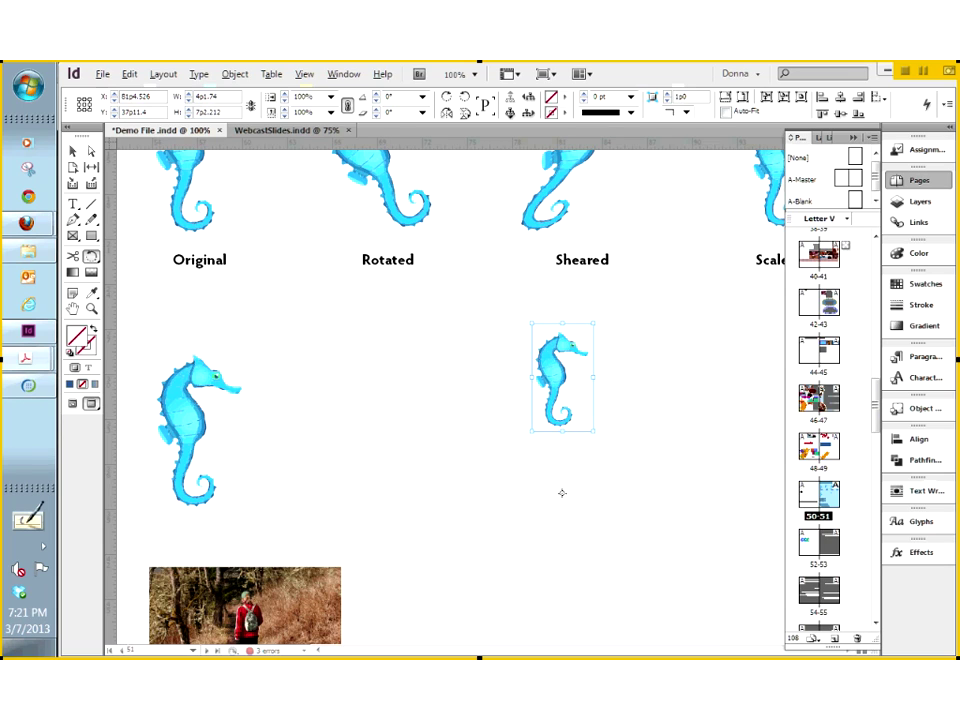
Try stretching the small seahorse to about 15p1.551 by 9p5.369 with the Scale tool, and undo the distortion.
left_click_drag(94, 258, 147, 292)
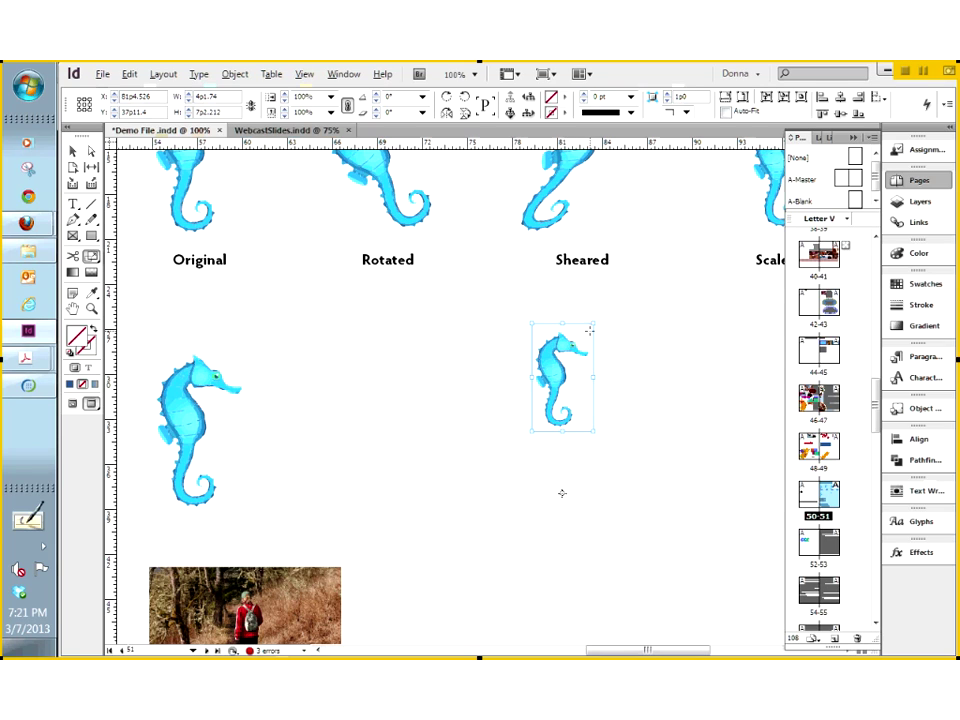
left_click_drag(591, 326, 675, 270)
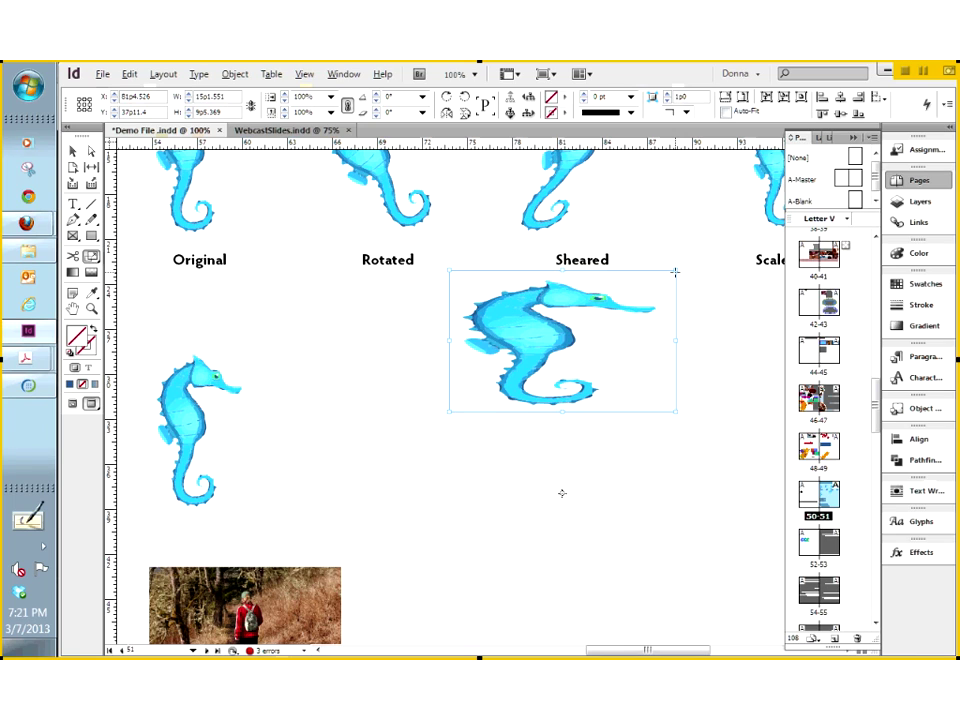
key("ctrl+z")
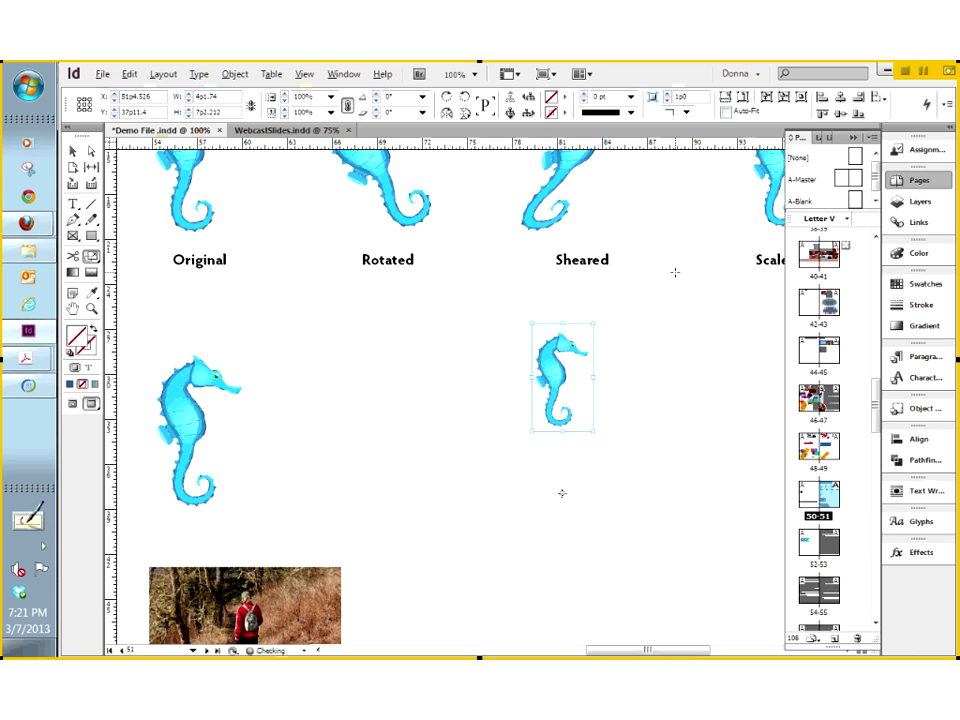
Enlarge only the small seahorse's frame to about 10p1.144 by 10p6.412, and fit the frame back to its content.
key("v")
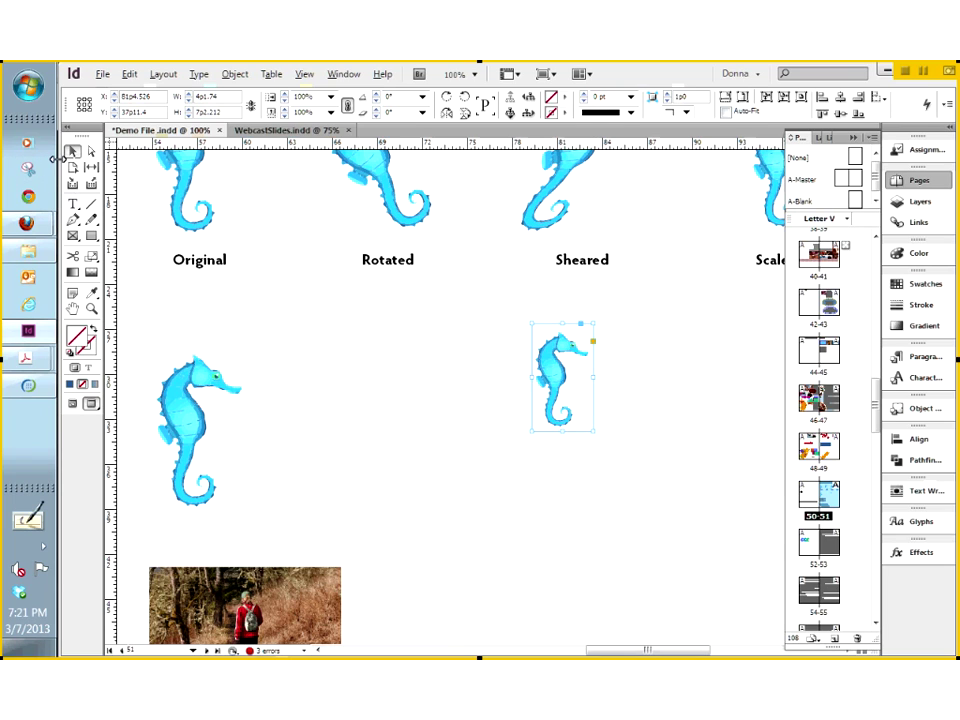
left_click_drag(594, 322, 683, 272)
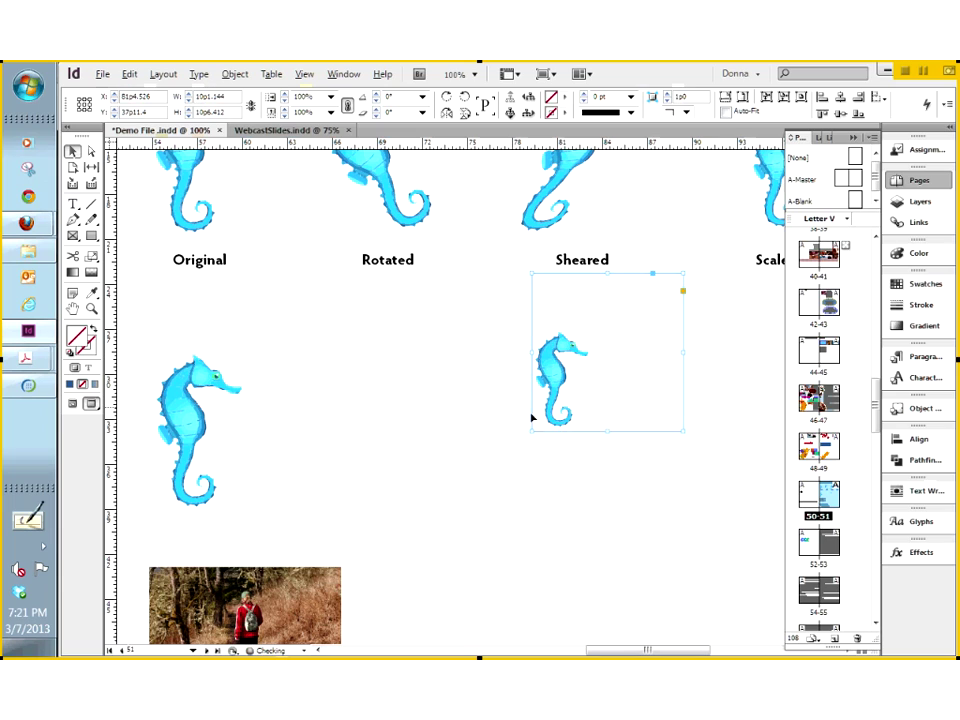
key("ctrl+alt+c")
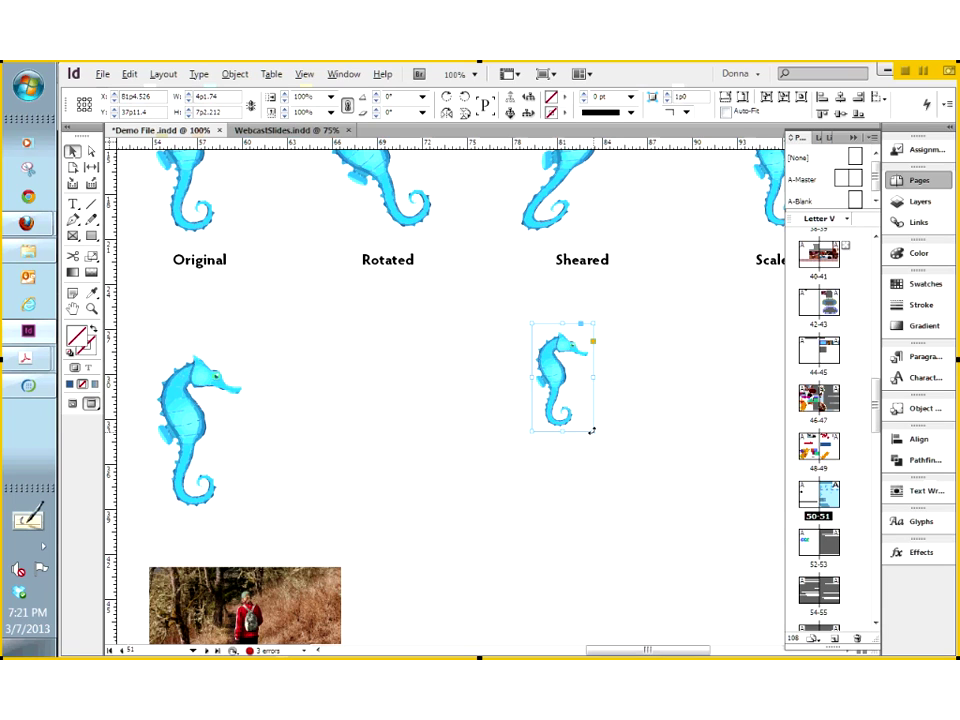
Try scaling the small seahorse and its frame together to about 7p9.014 by 13p5.217, and undo the resize.
left_click_drag(591, 431, 648, 523)
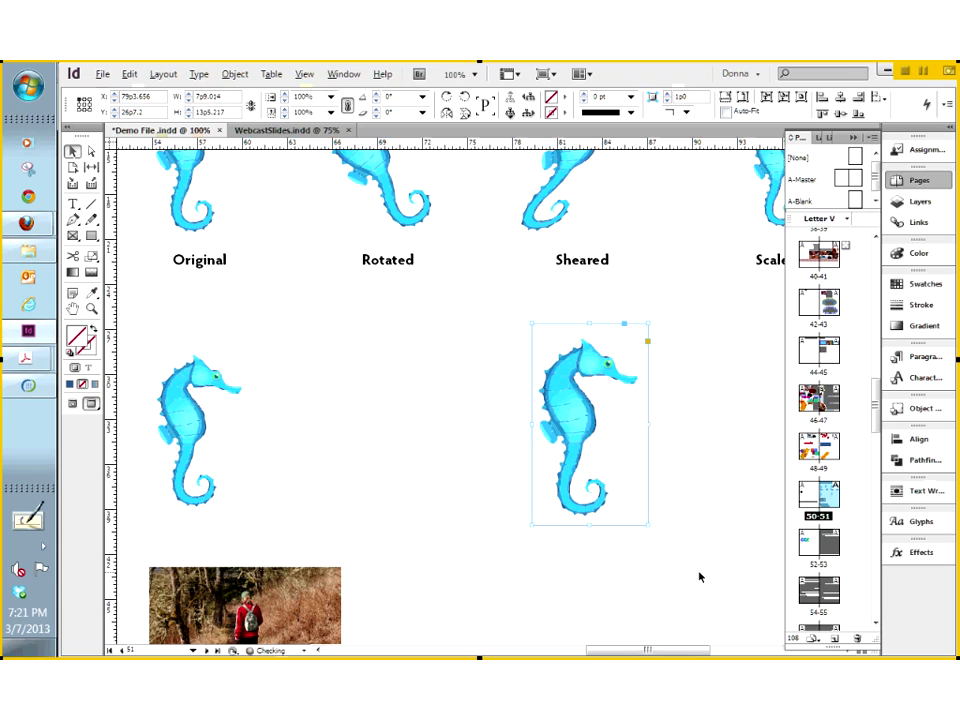
key("ctrl+z")
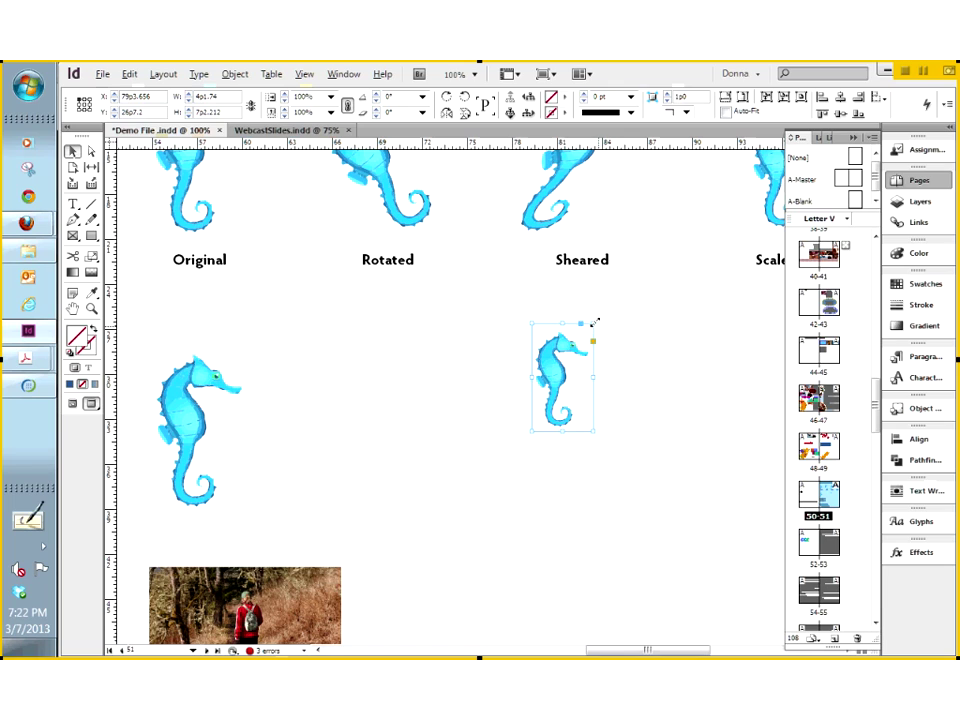
Try scaling the small seahorse with the Scale tool to about 8p7.459 by 14p11.322 and to about 6p8.579 by 11p7.664, undoing each attempt.
left_click(91, 255)
left_click_drag(593, 432, 661, 550)
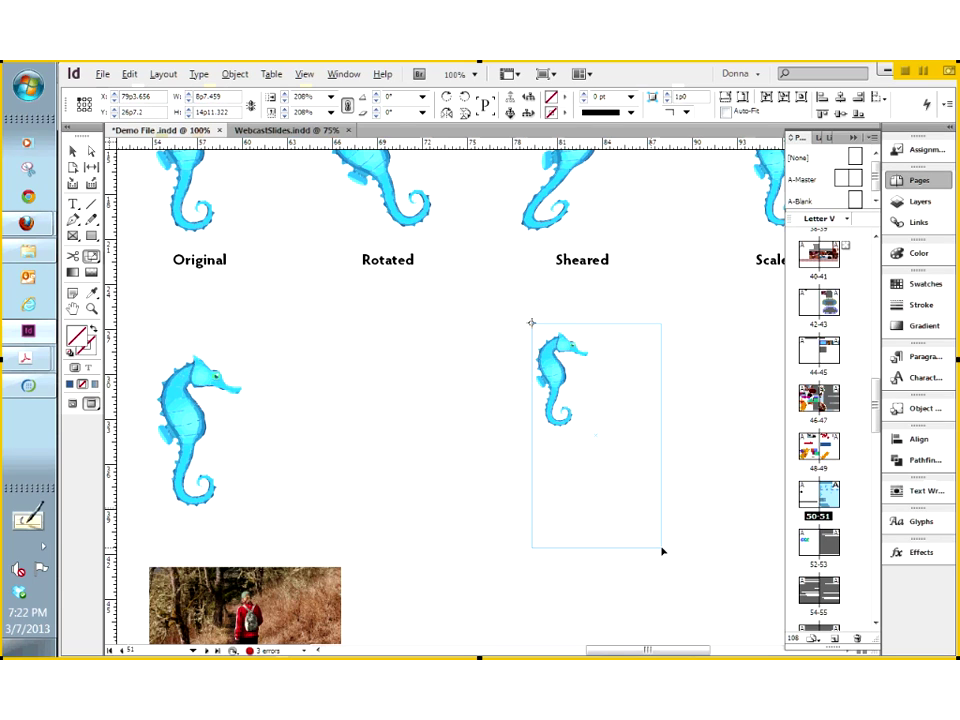
left_click_drag(663, 549, 662, 546)
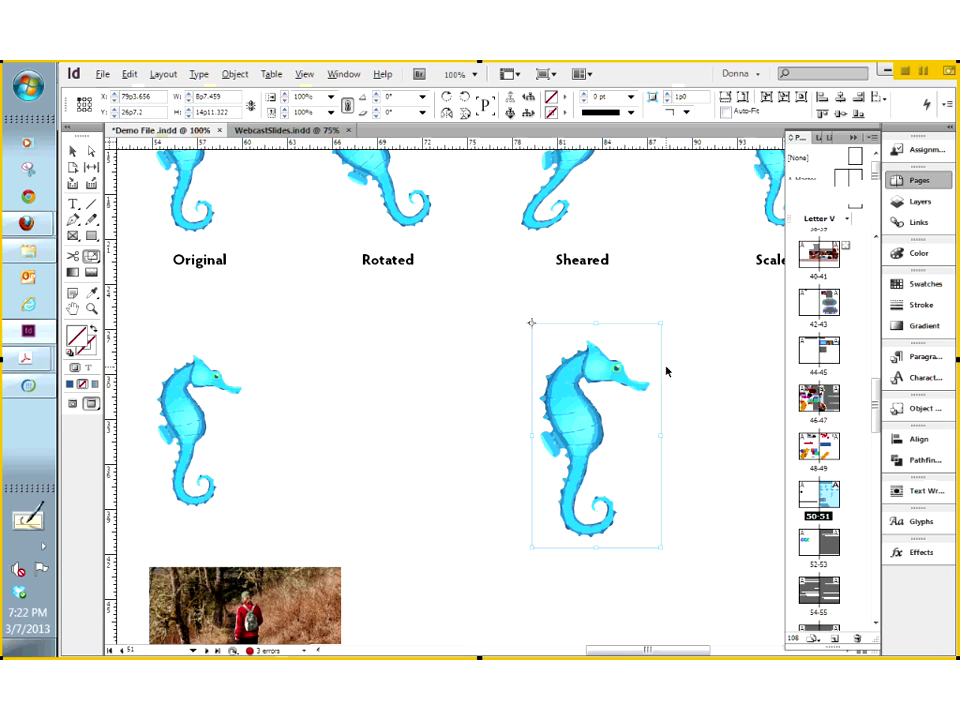
key("ctrl+z")
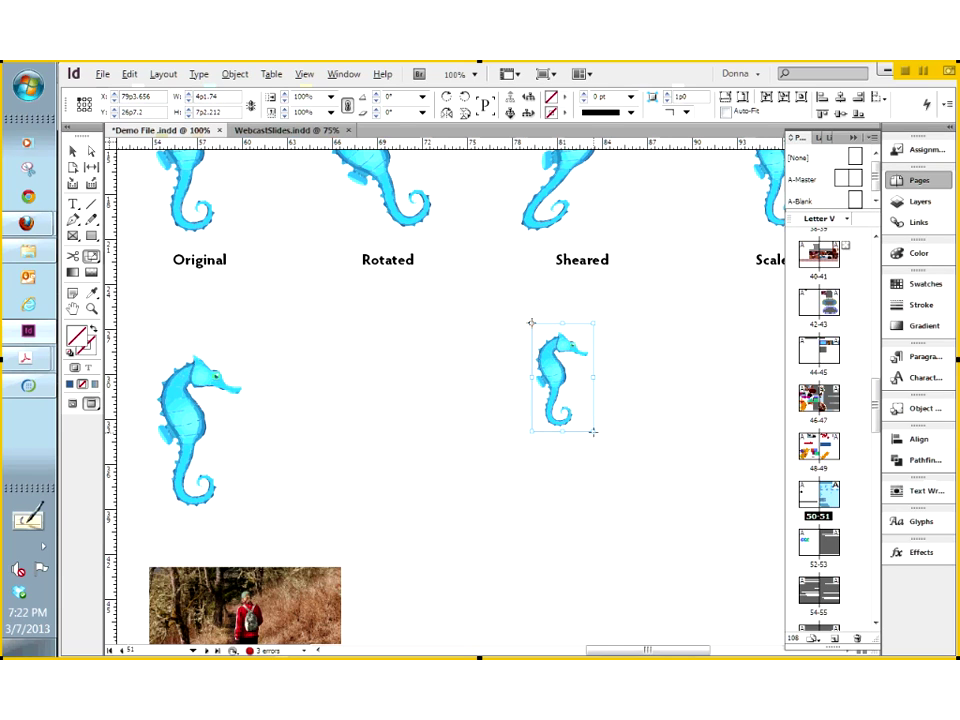
left_click_drag(593, 430, 632, 496)
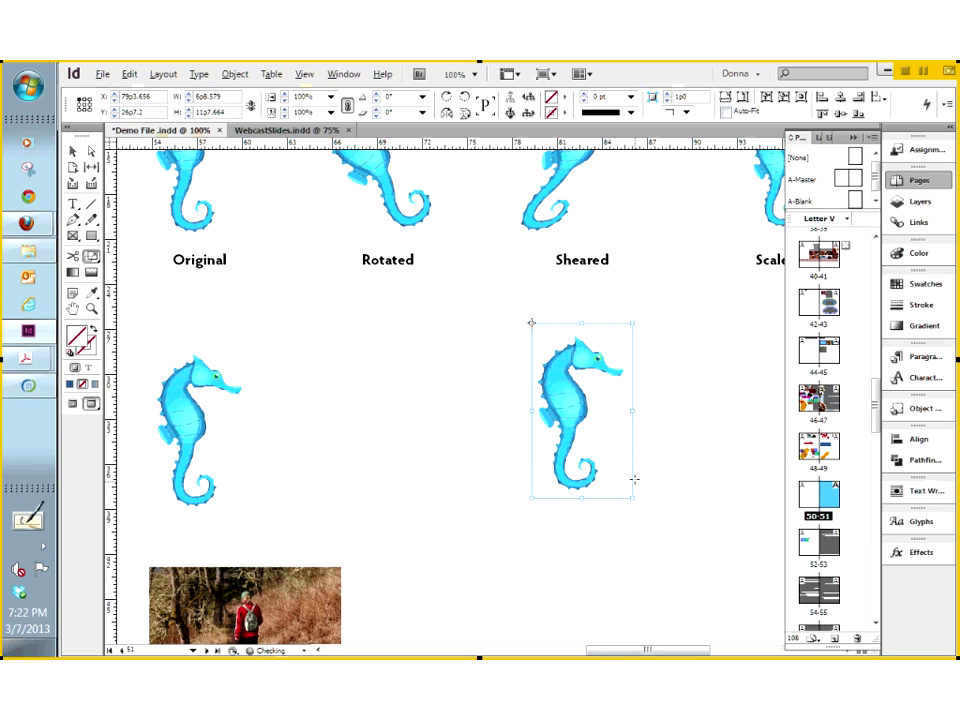
key("ctrl+z")
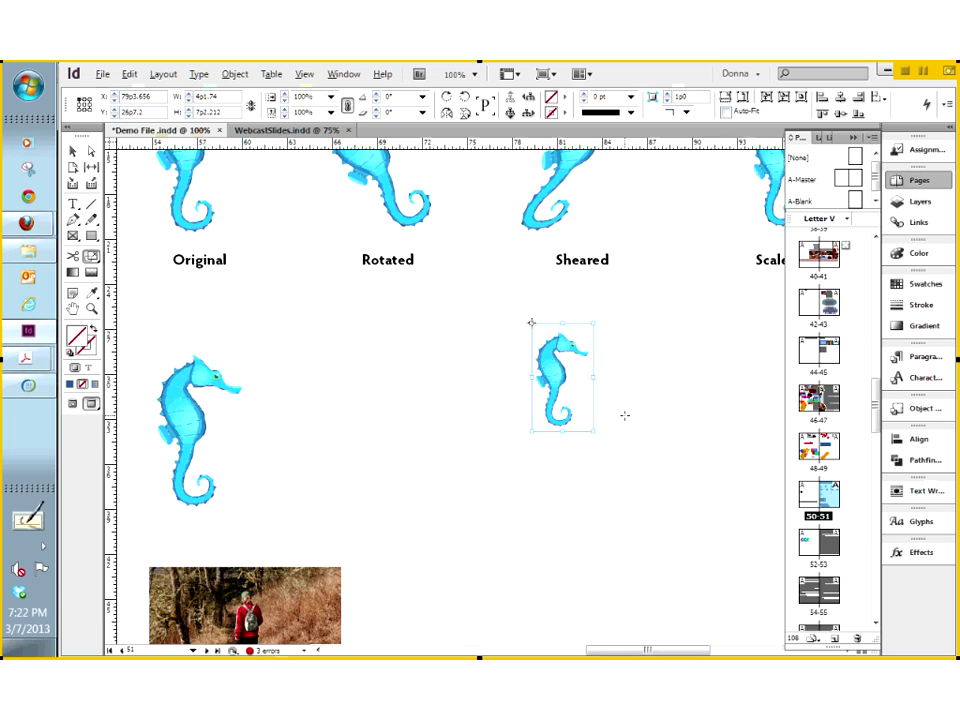
Reselect the small seahorse with the Selection tool, try resizing it from its lower-right corner, and undo the change.
left_click(73, 151)
left_click(634, 461)
left_click(574, 411)
left_click_drag(592, 430, 741, 527)
key("ctrl+z")
Rotate the small seahorse to about -72° directly from its upper-right corner with the Selection tool.
key("ctrl+space")
left_click_drag(468, 275, 682, 481)
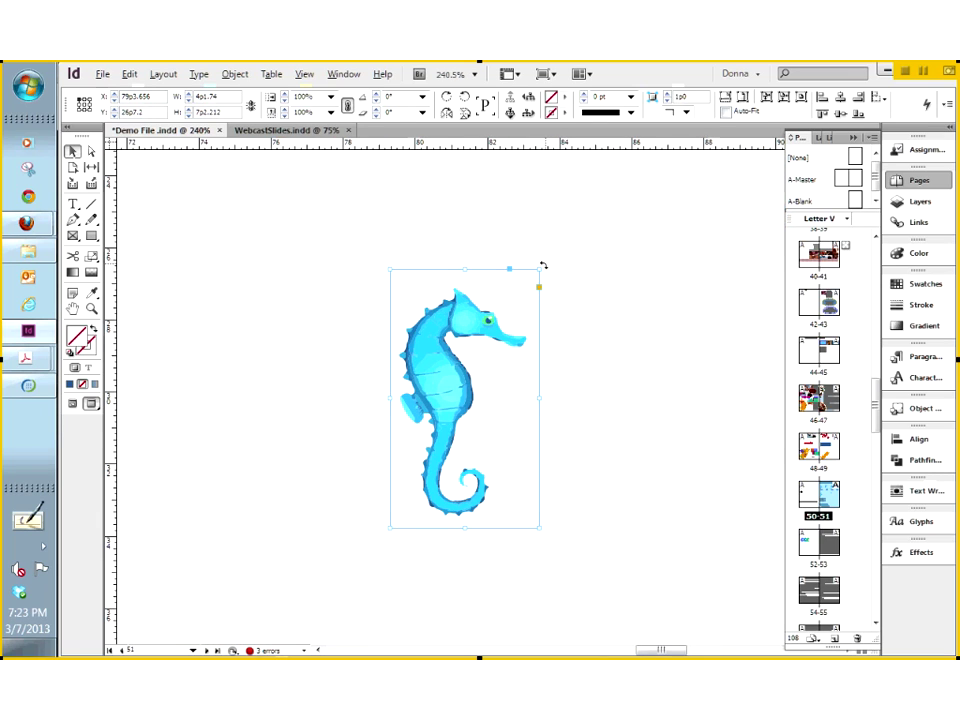
left_click_drag(543, 265, 579, 430)
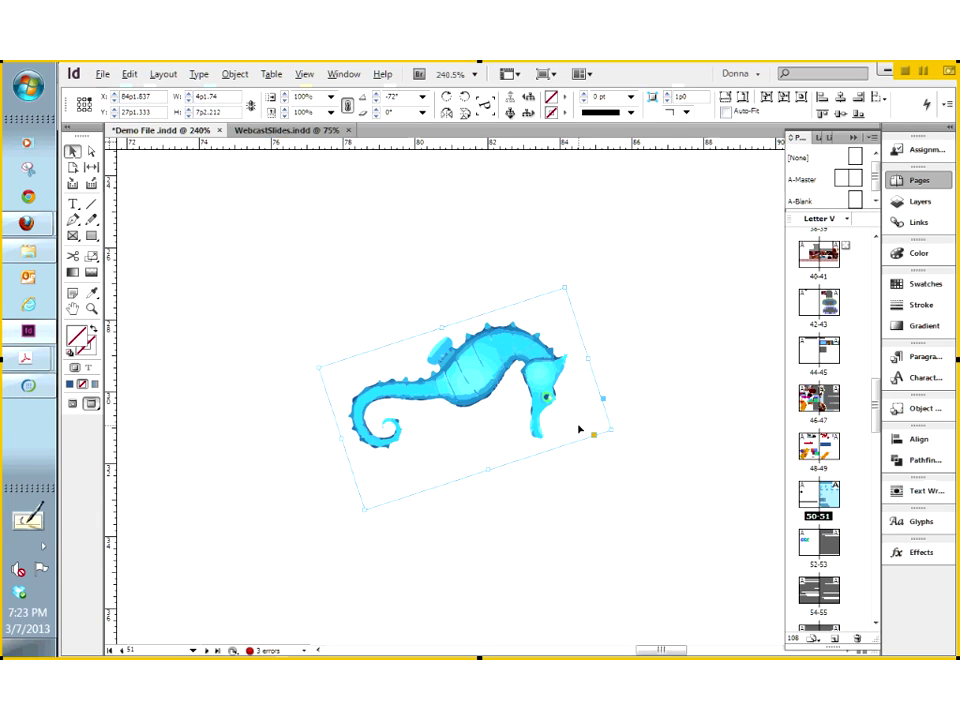
Undo the small seahorse's rotation, try rotating it freehand again from outside its upper-right corner with the Selection tool, and undo the attempts.
left_click_drag(579, 429, 551, 266)
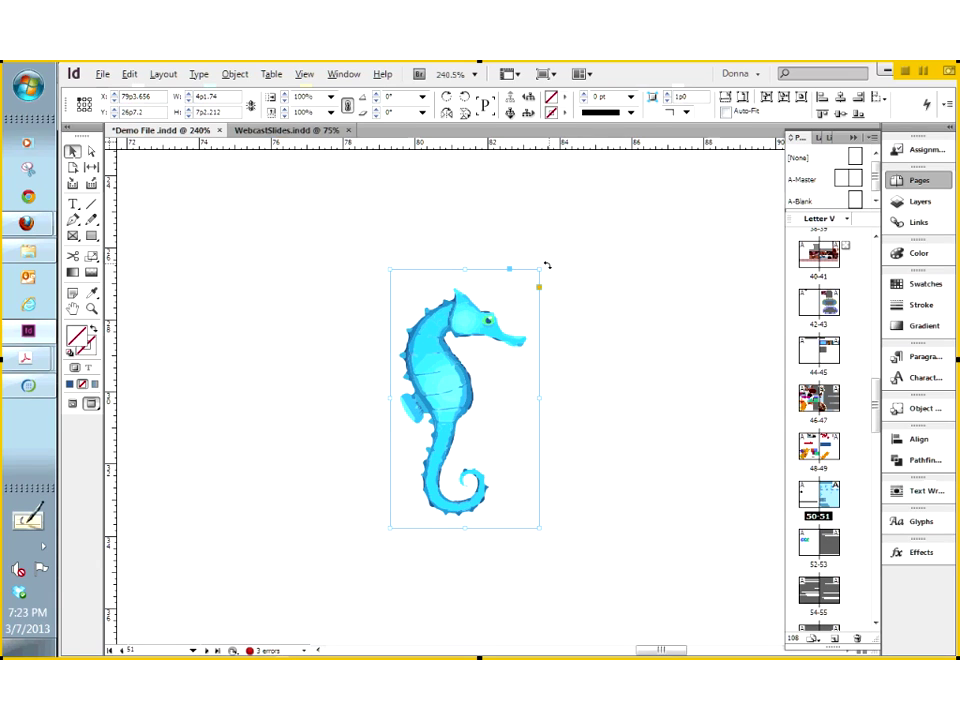
left_click_drag(549, 266, 583, 330)
left_click(582, 330)
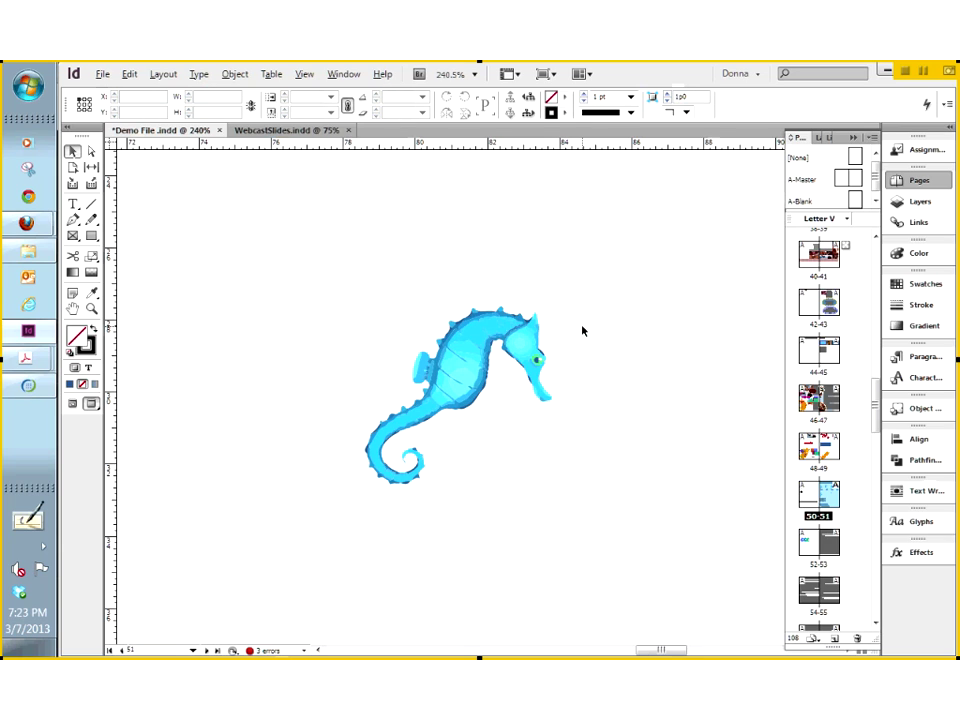
key("ctrl+z")
left_click_drag(583, 311, 634, 454)
key("ctrl+z")
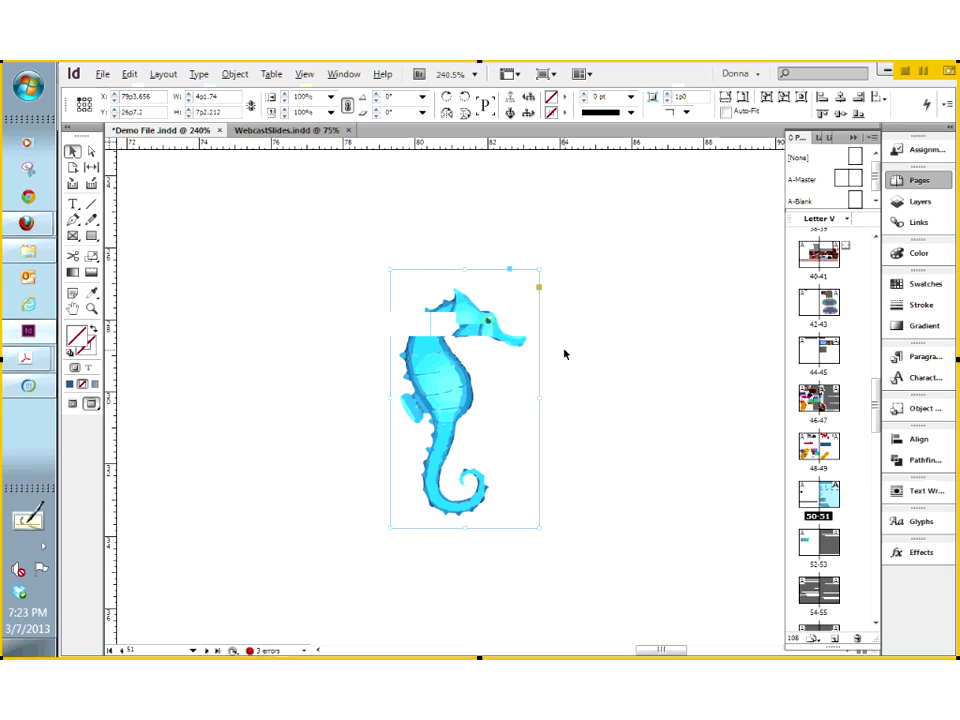
Try shearing the small seahorse with the Shear tool to about 46.552° and about -20.611°, and undo the shearing.
key("ctrl+minus")
key("ctrl+minus")
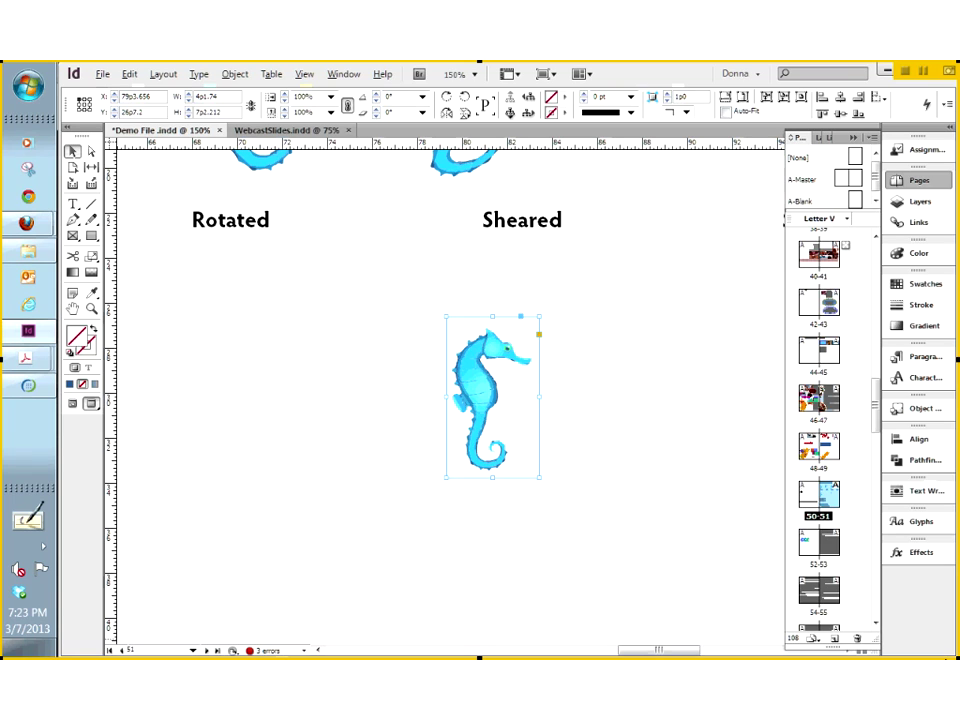
left_click(93, 257)
left_click_drag(95, 258, 137, 302)
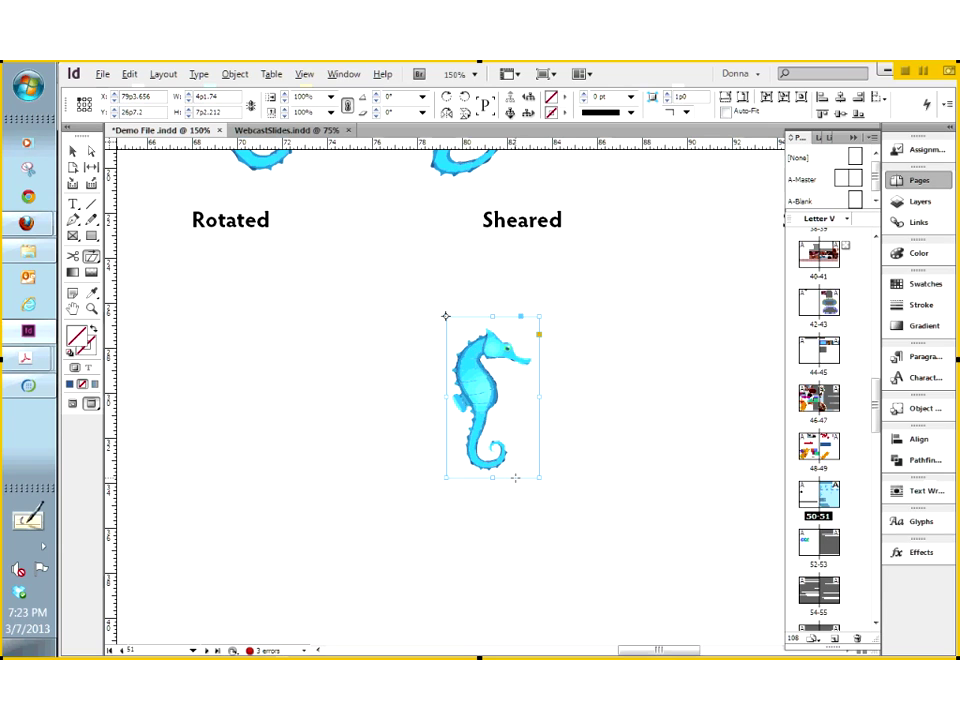
left_click_drag(515, 478, 378, 460)
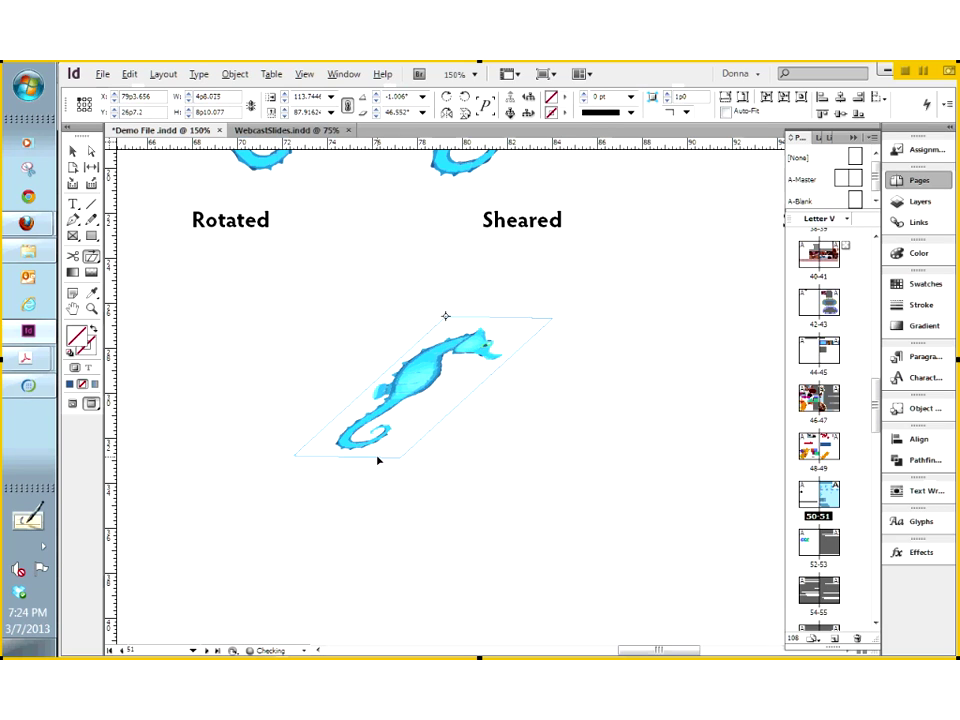
left_click_drag(378, 460, 606, 462)
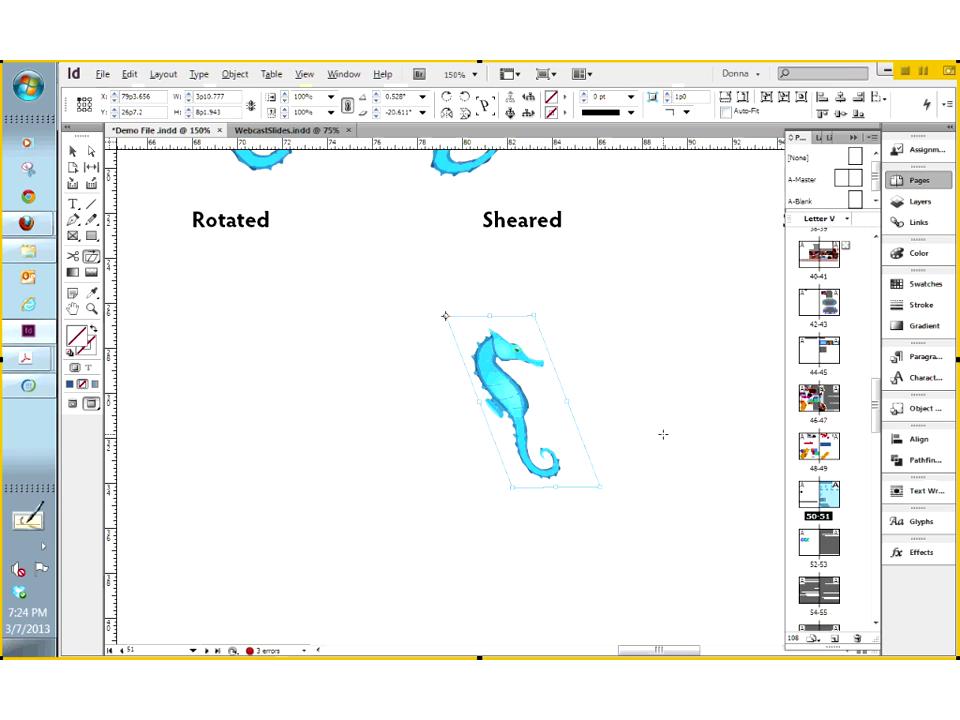
key("ctrl+z")
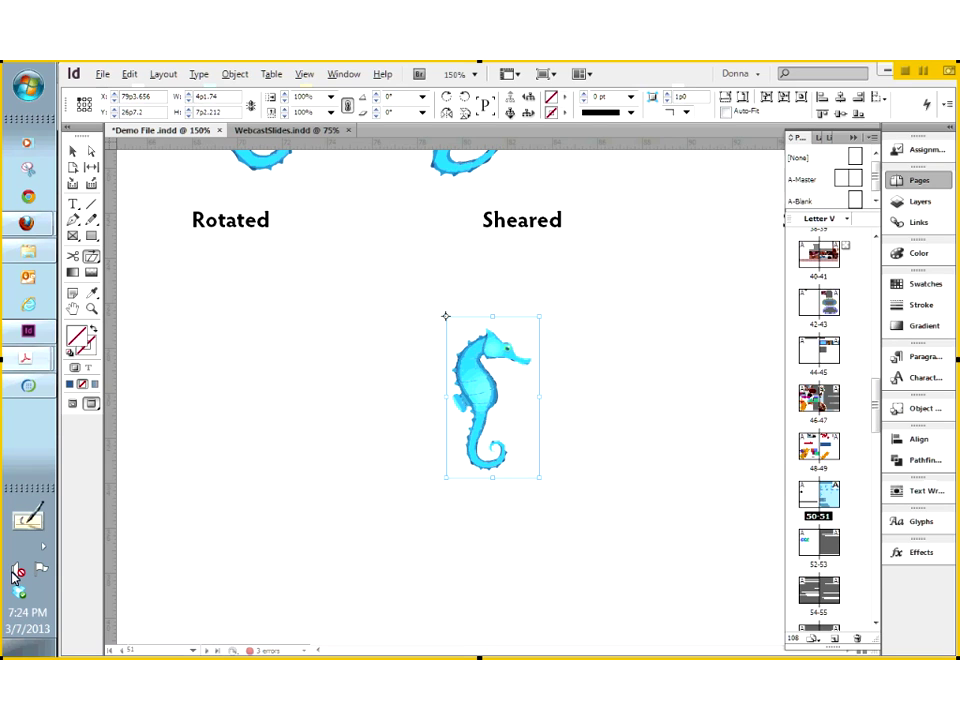
Enlarge the small seahorse proportionally with the Free Transform tool to about 5p4.415 by 9p3.648 from its upper-right corner.
left_click(93, 258)
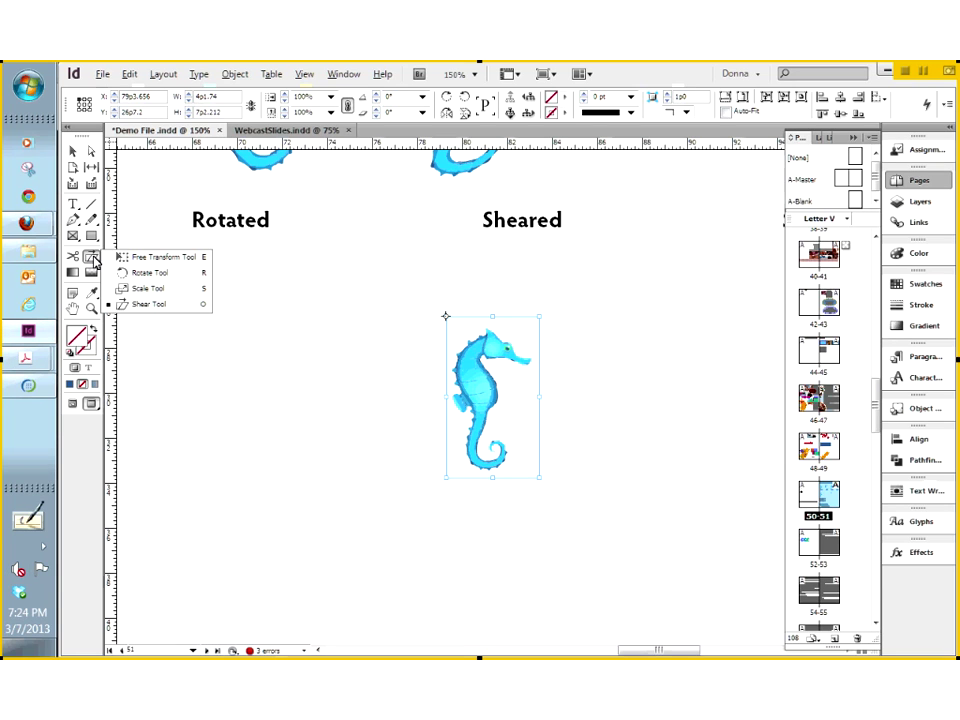
left_click(137, 256)
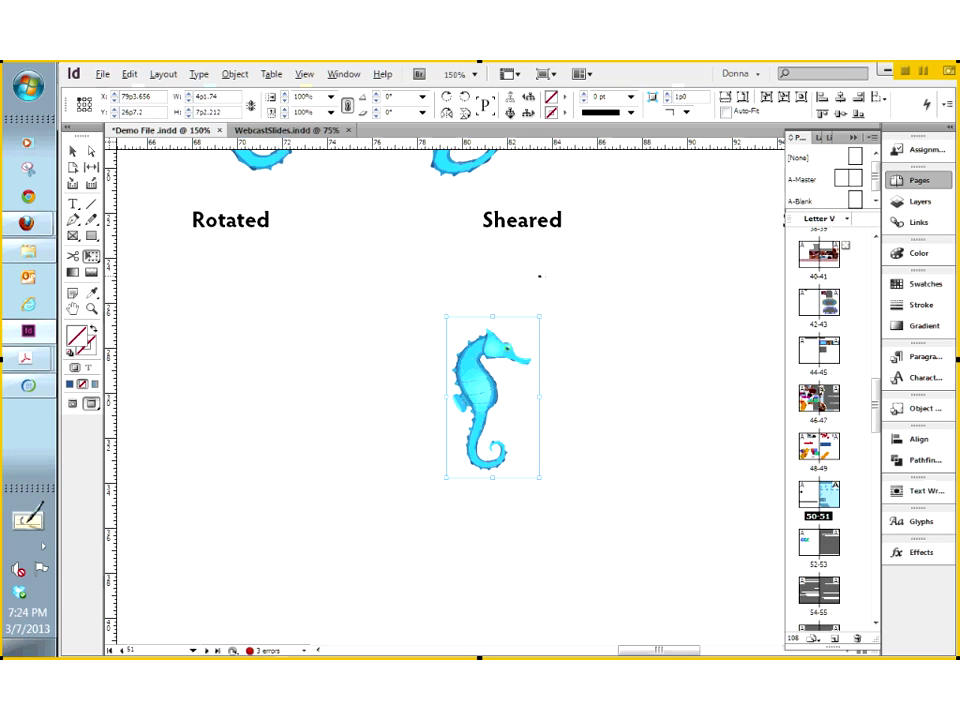
left_click_drag(539, 317, 579, 279)
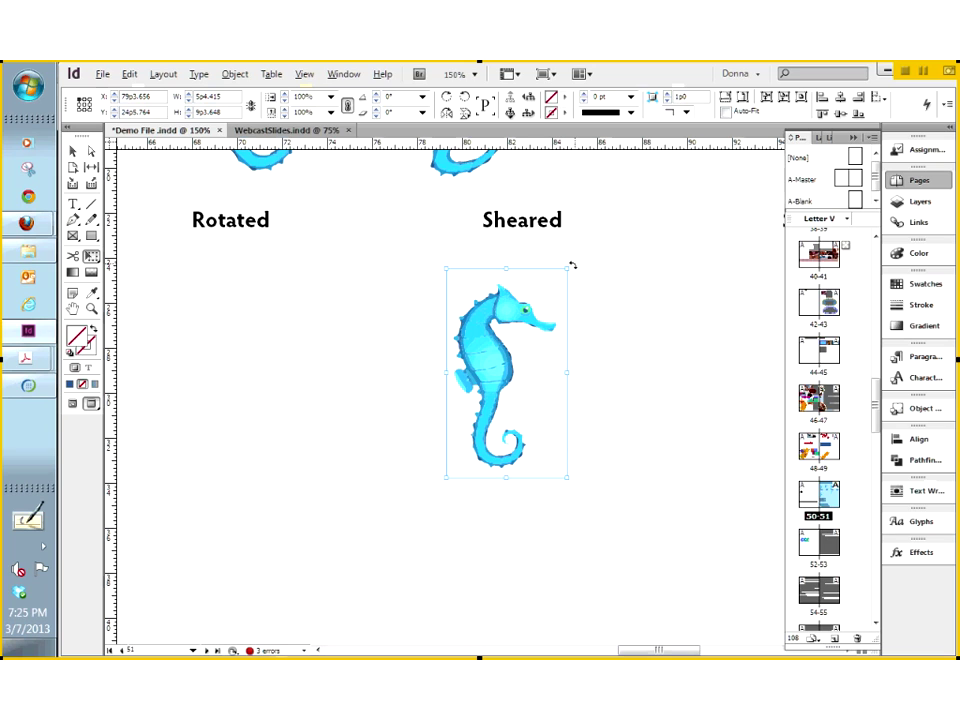
Try rotating the seahorse to -45° and shearing it to about -21.438° and 26.339° with Free Transform, undoing each attempt.
left_click_drag(573, 265, 652, 387)
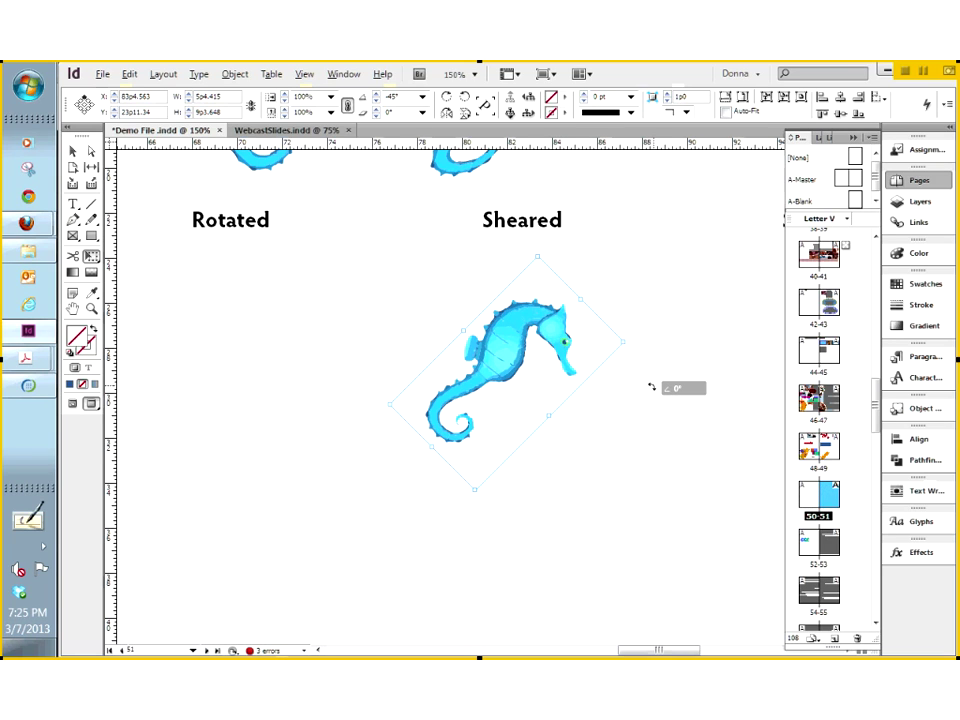
key("ctrl+z")
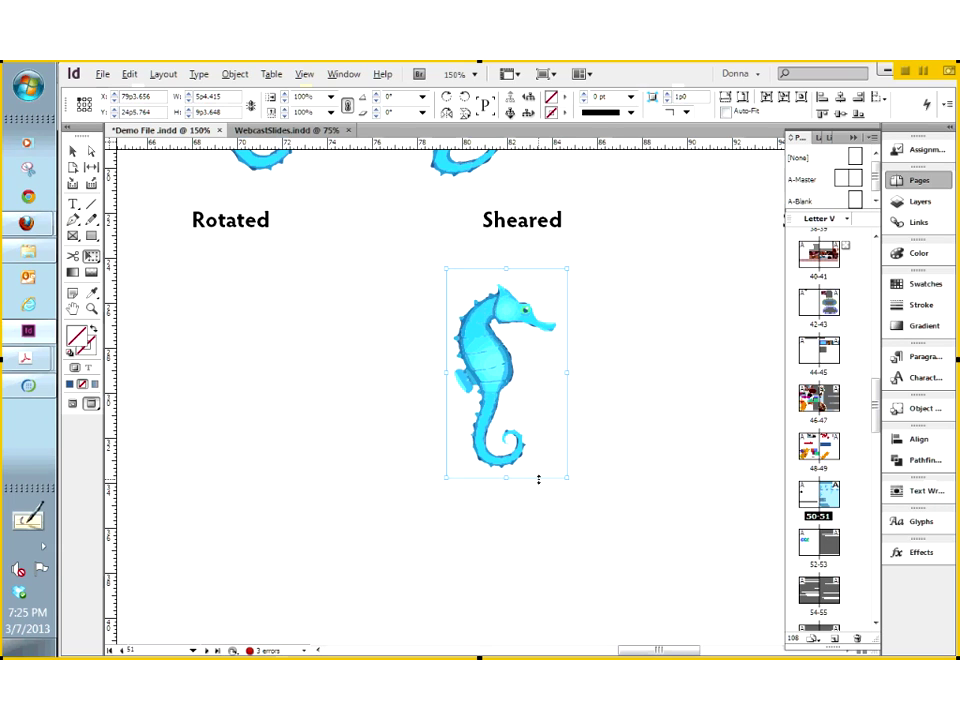
left_click_drag(540, 480, 587, 470)
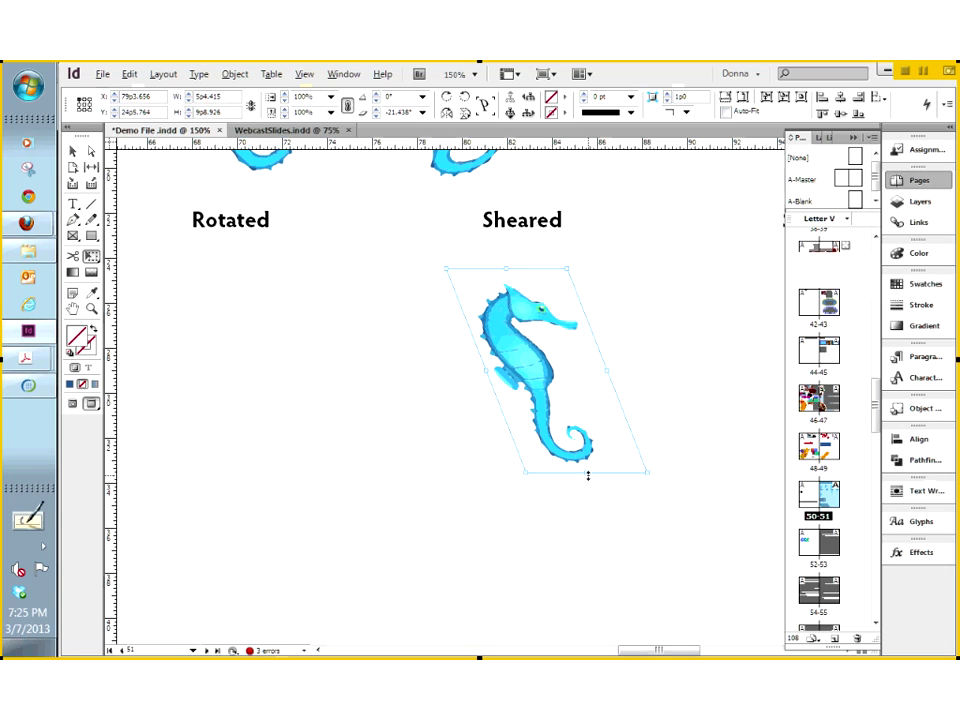
key("ctrl+z")
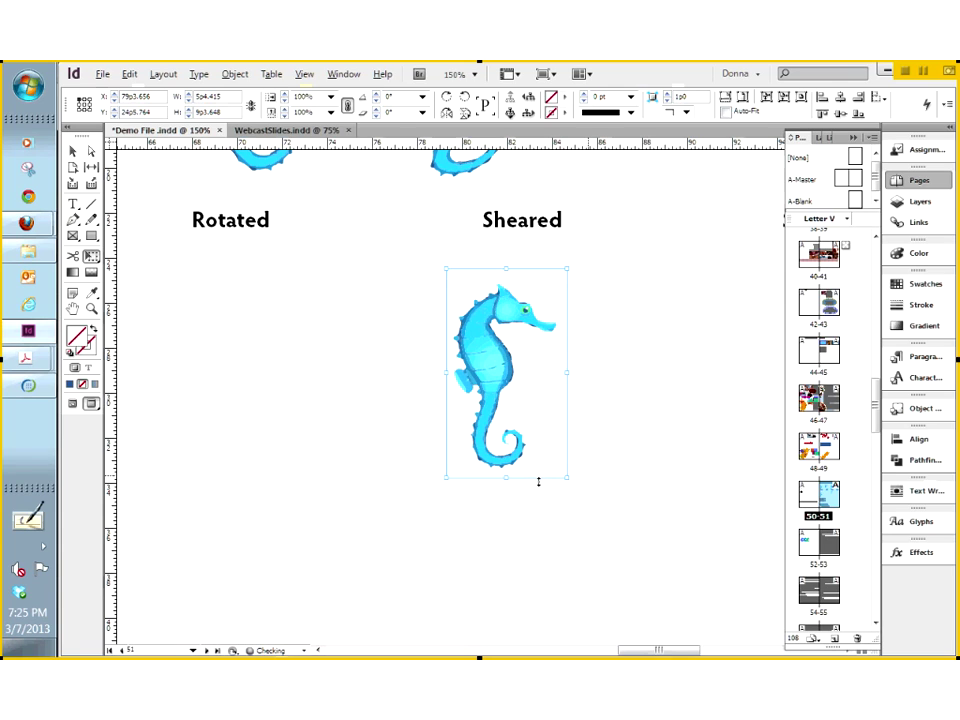
left_click_drag(539, 480, 405, 486)
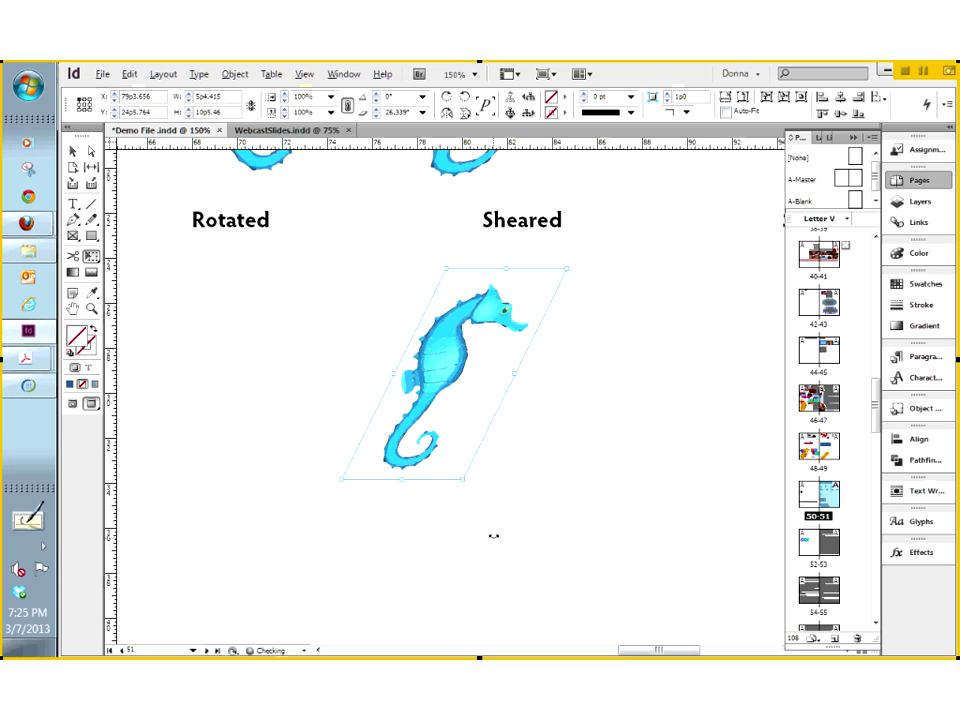
key("ctrl+z")
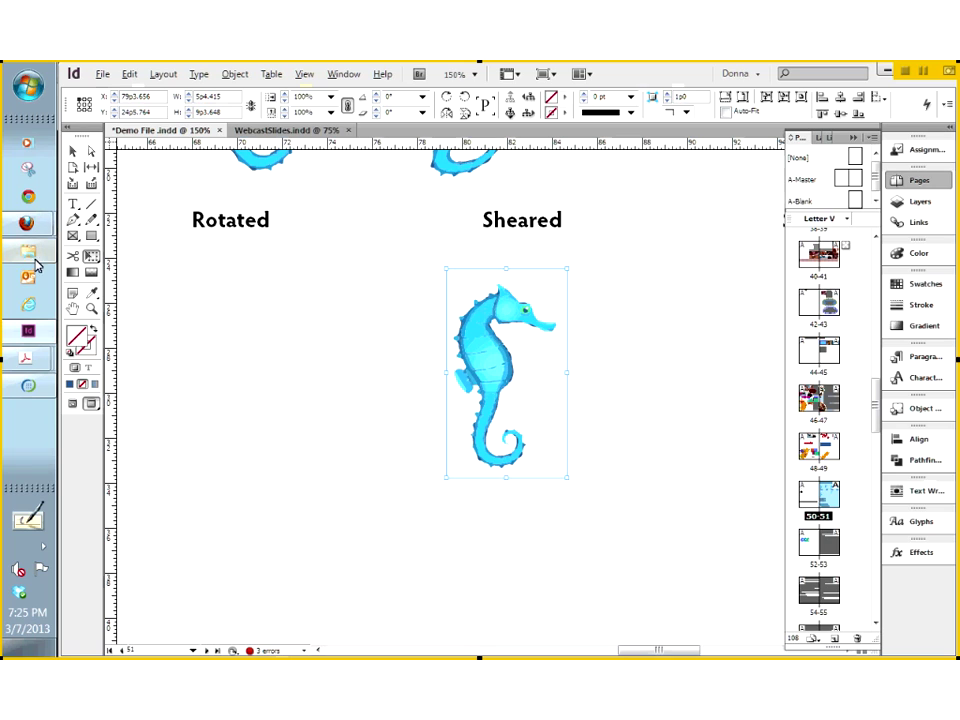
Make Rotate the current transform tool, and reposition the small seahorse at about X 80p6, Y 26p6 with the Selection tool.
left_click(91, 258)
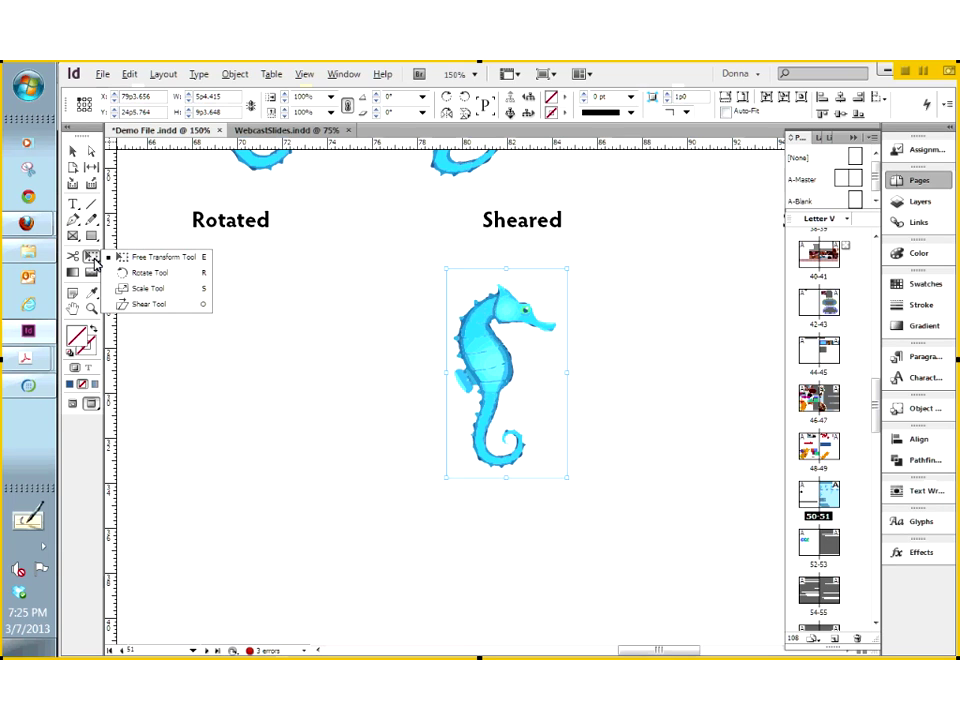
left_click(94, 261)
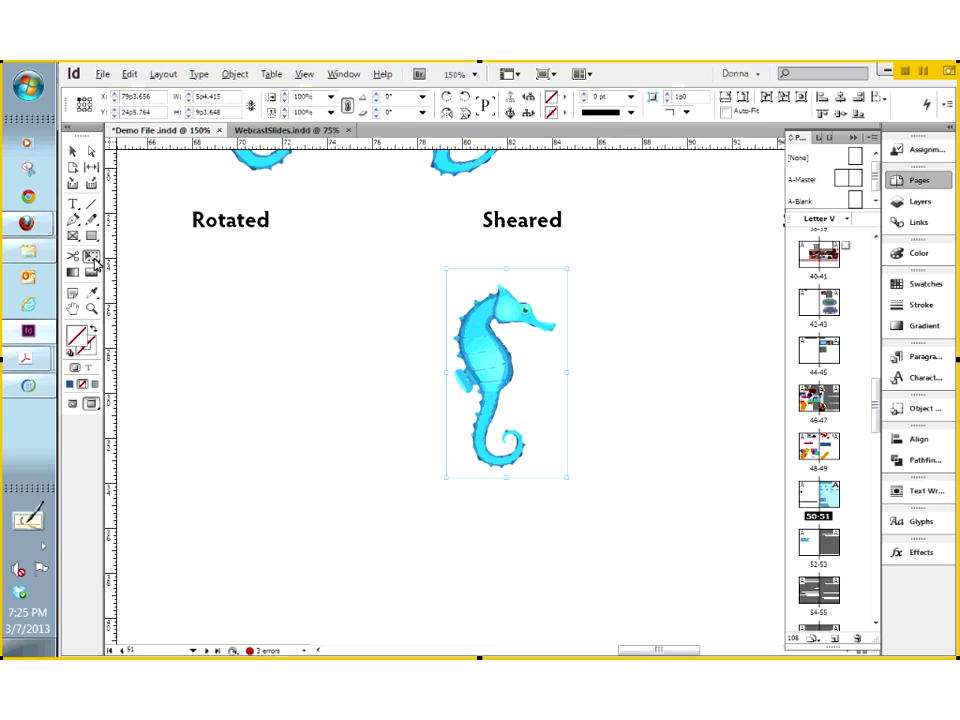
left_click(94, 261)
left_click(120, 272)
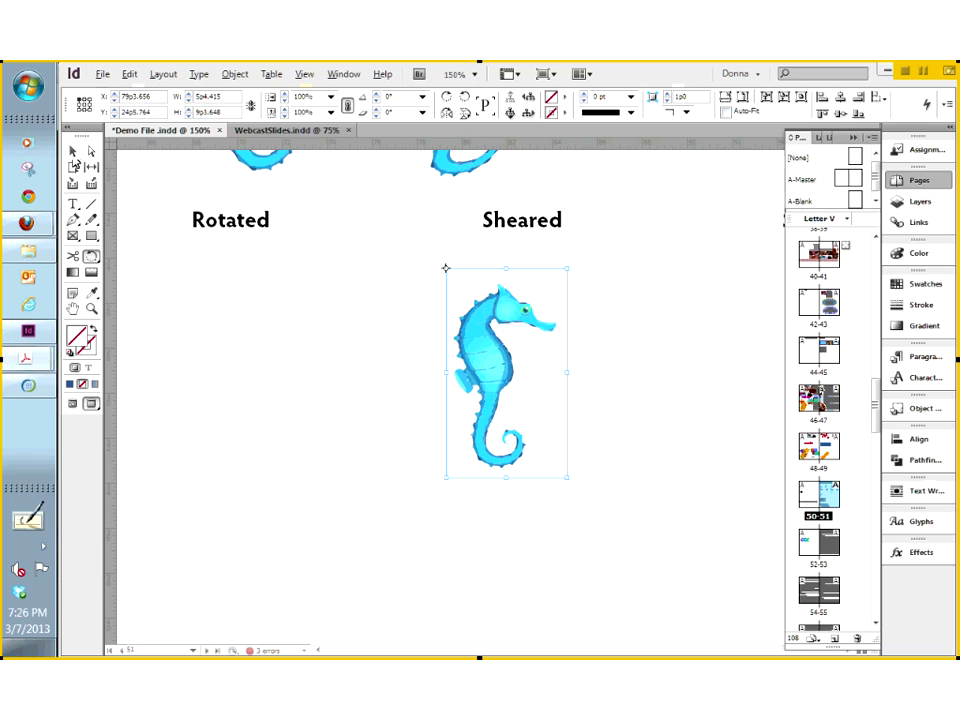
left_click(594, 356)
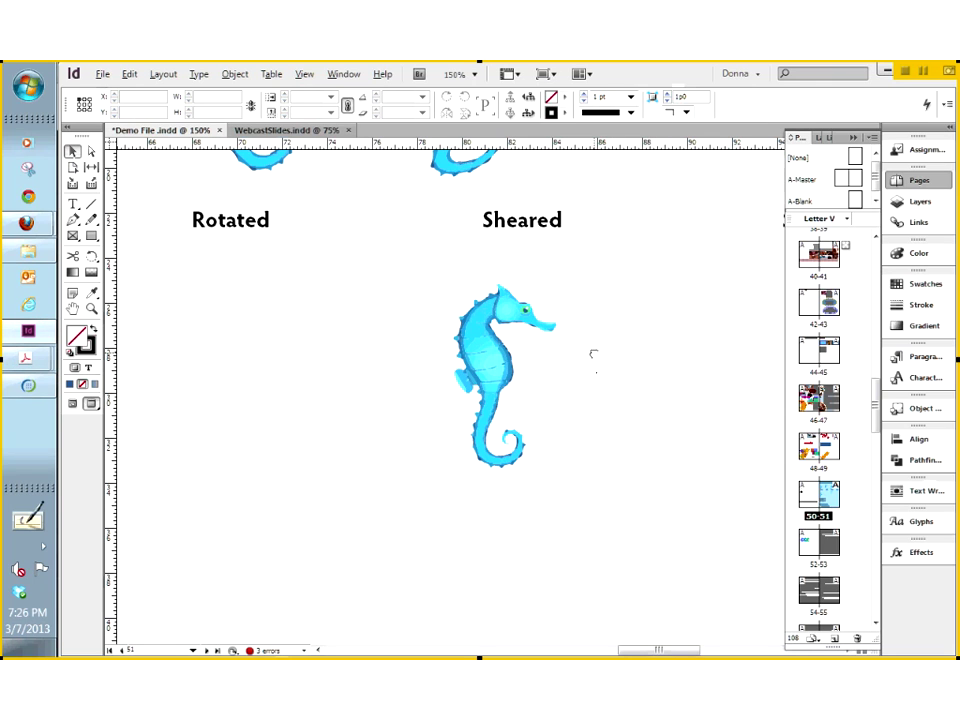
left_click_drag(593, 353, 486, 372)
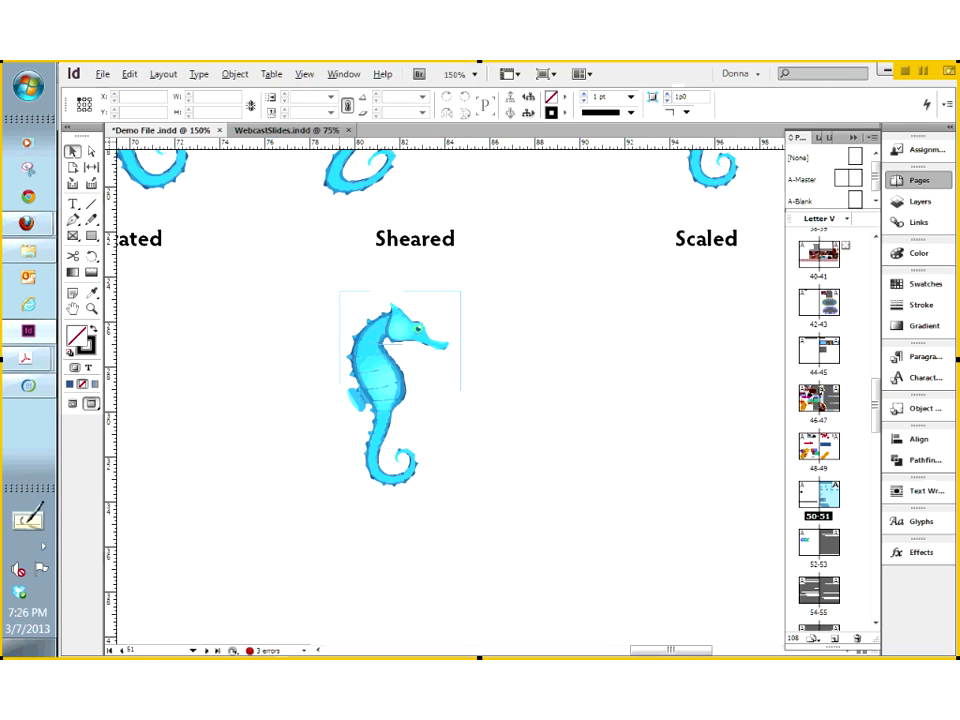
key("ctrl+z")
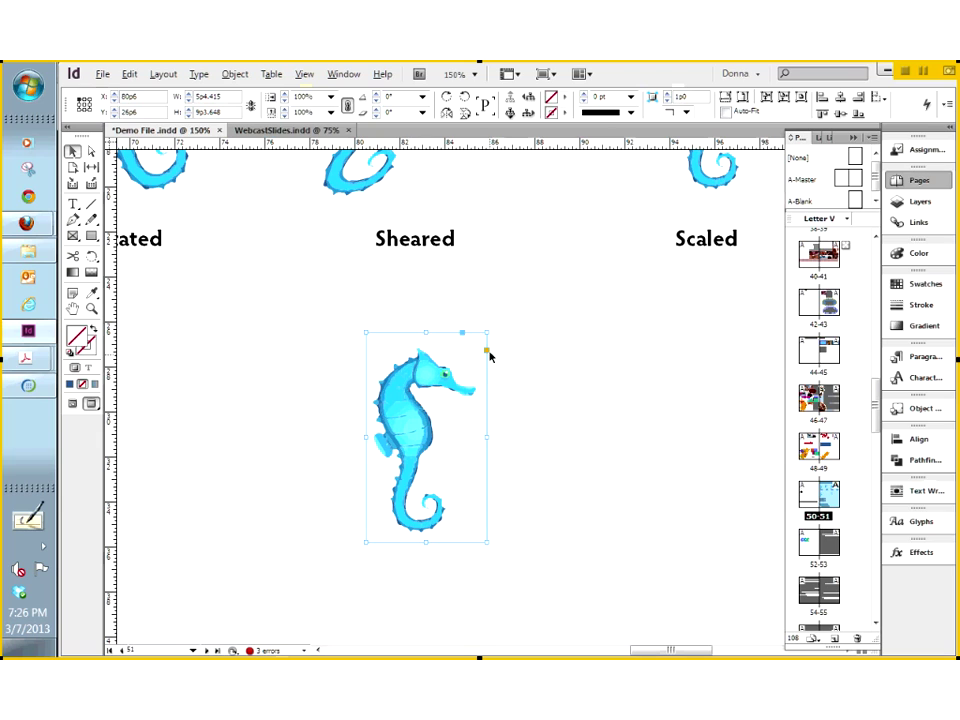
Set the seahorse's reference point to its center, step its rotation angle up and down, and reset the rotation to 0°.
left_click(85, 107)
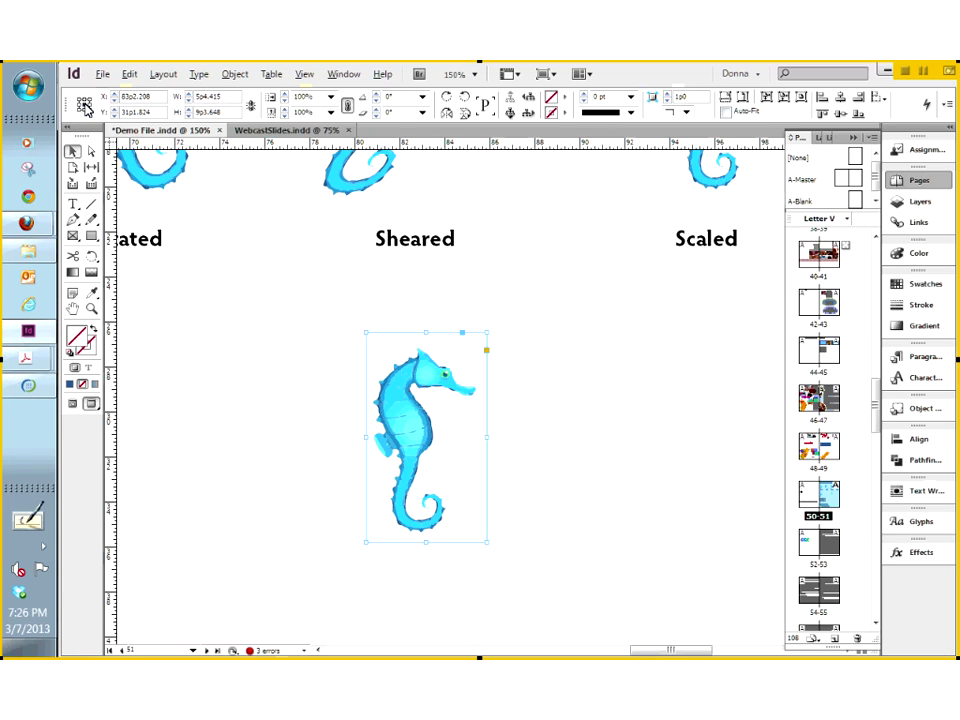
key("Return")
left_click(380, 93)
left_click(380, 93)
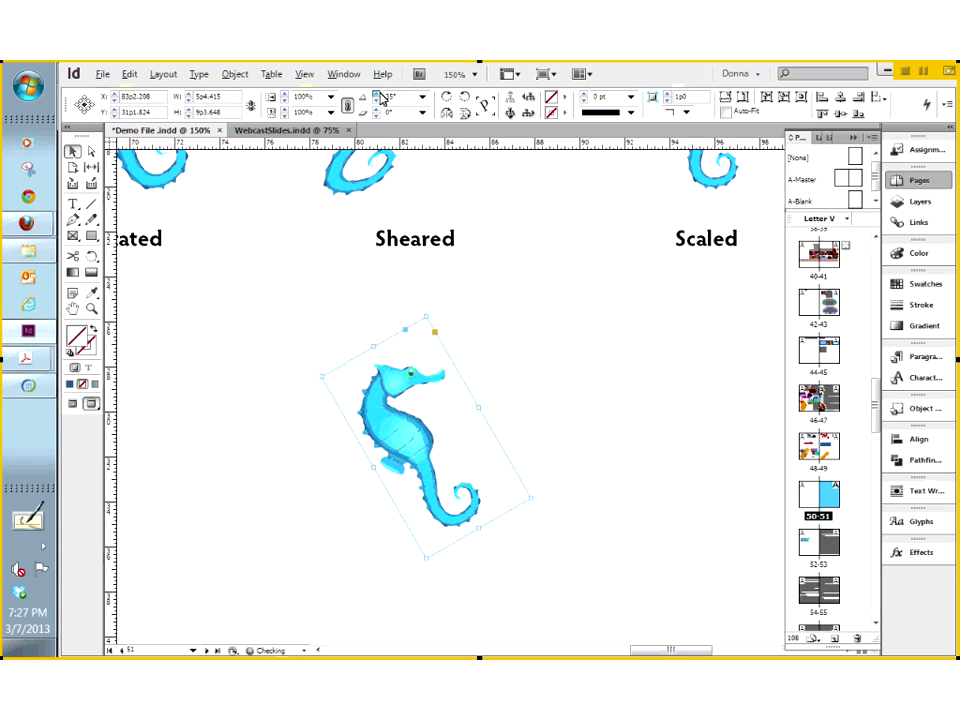
left_click(380, 93)
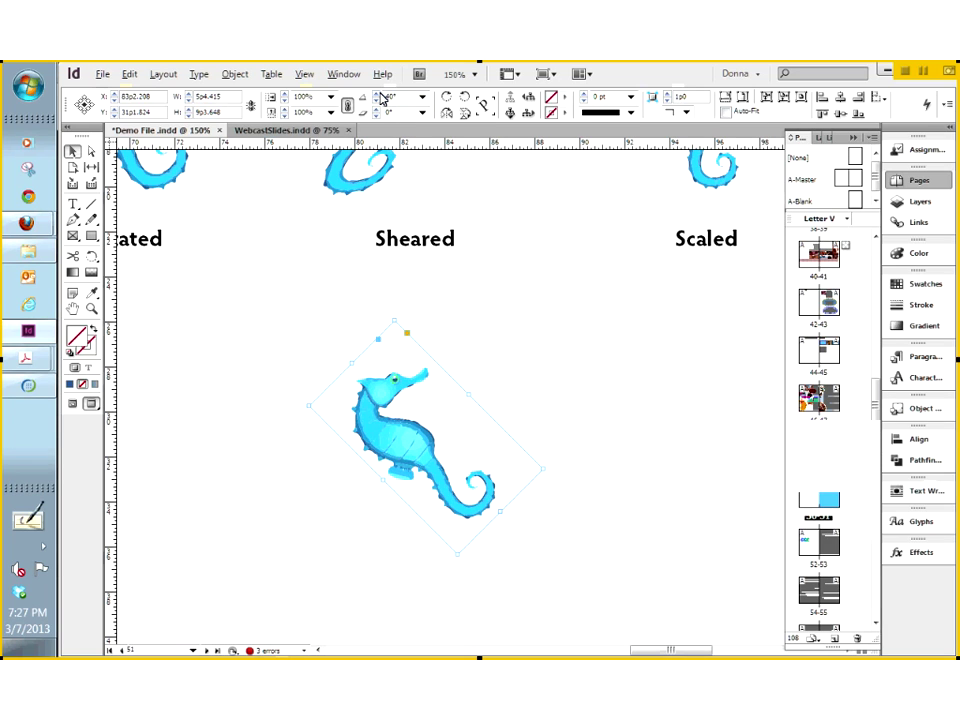
left_click(380, 99)
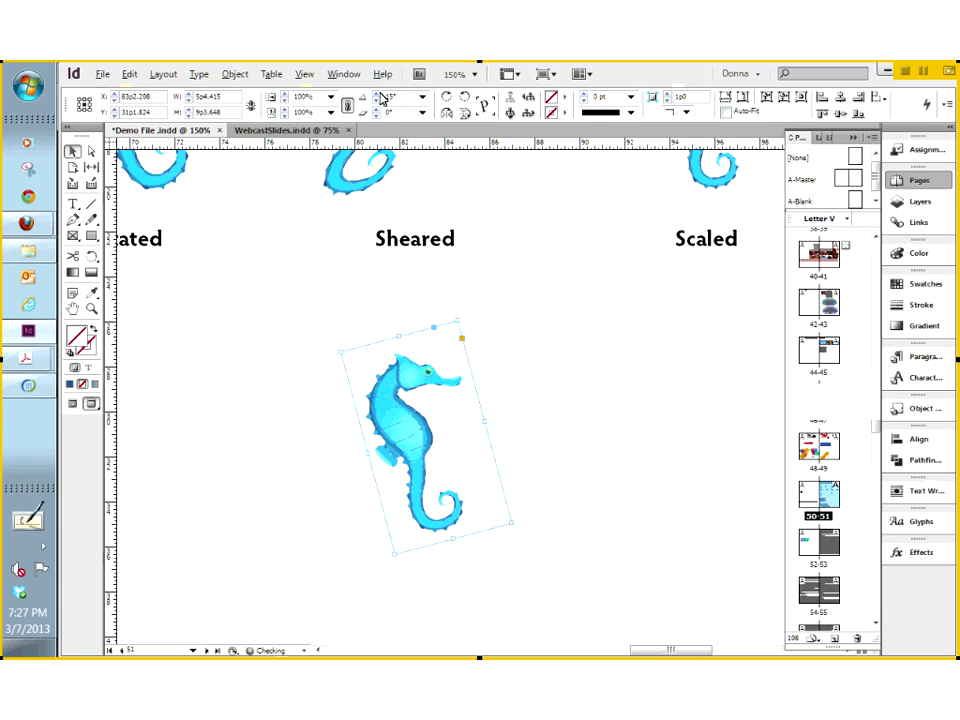
left_click(380, 99)
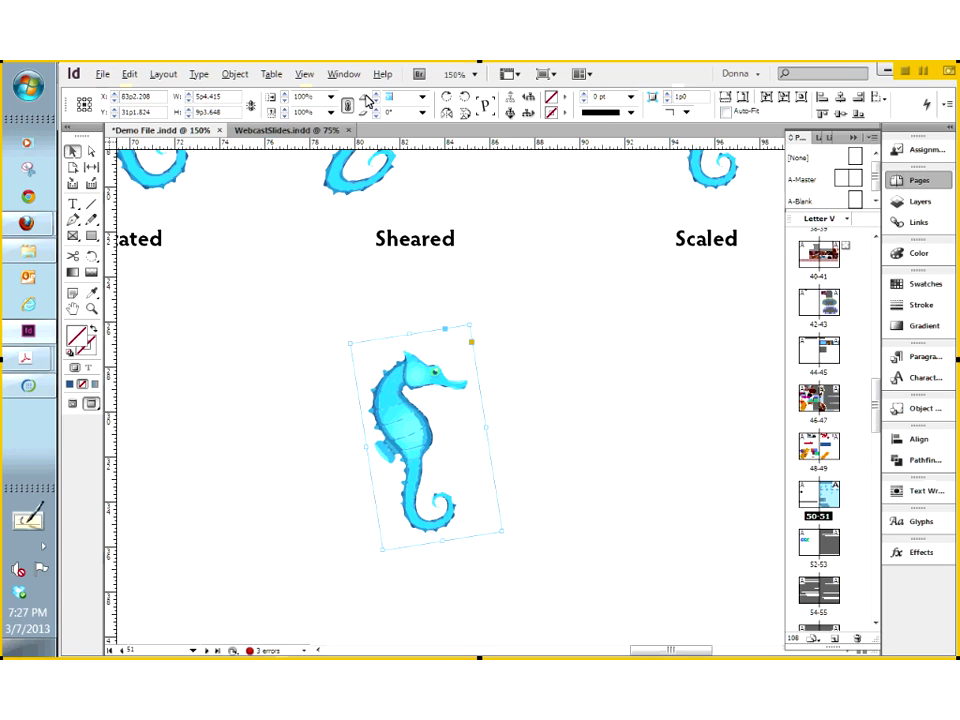
type("0")
key("Return")
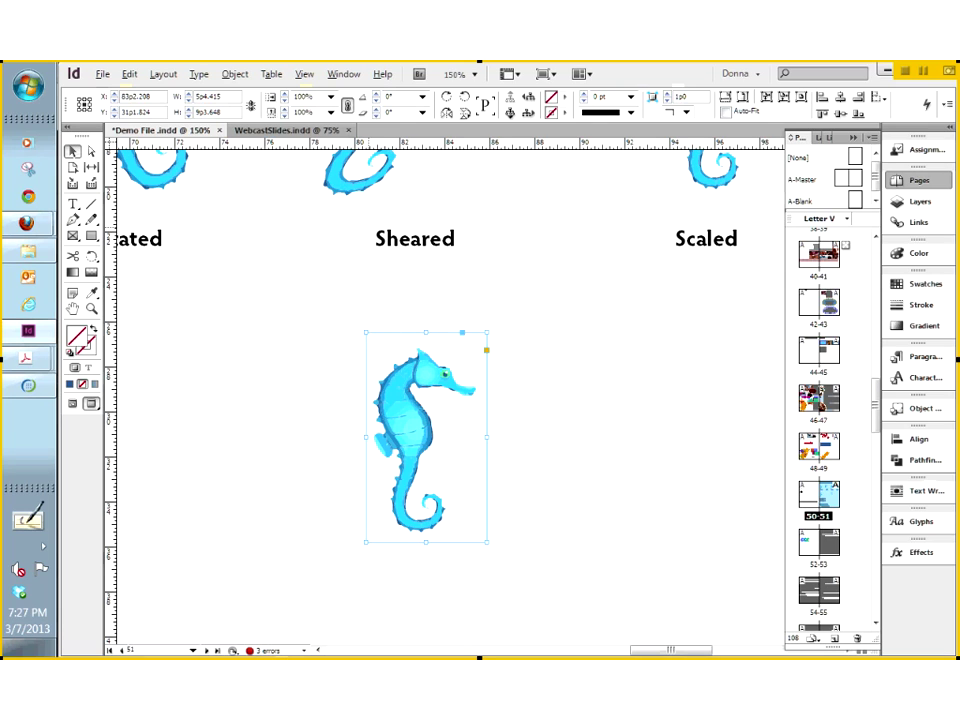
Draw an ellipse about 0p8.4 by 1p0 near the seahorse frame's upper-right corner, filled with R=151 G=30 B=49 and no stroke.
left_click_drag(97, 238, 133, 251)
left_click_drag(481, 323, 497, 346)
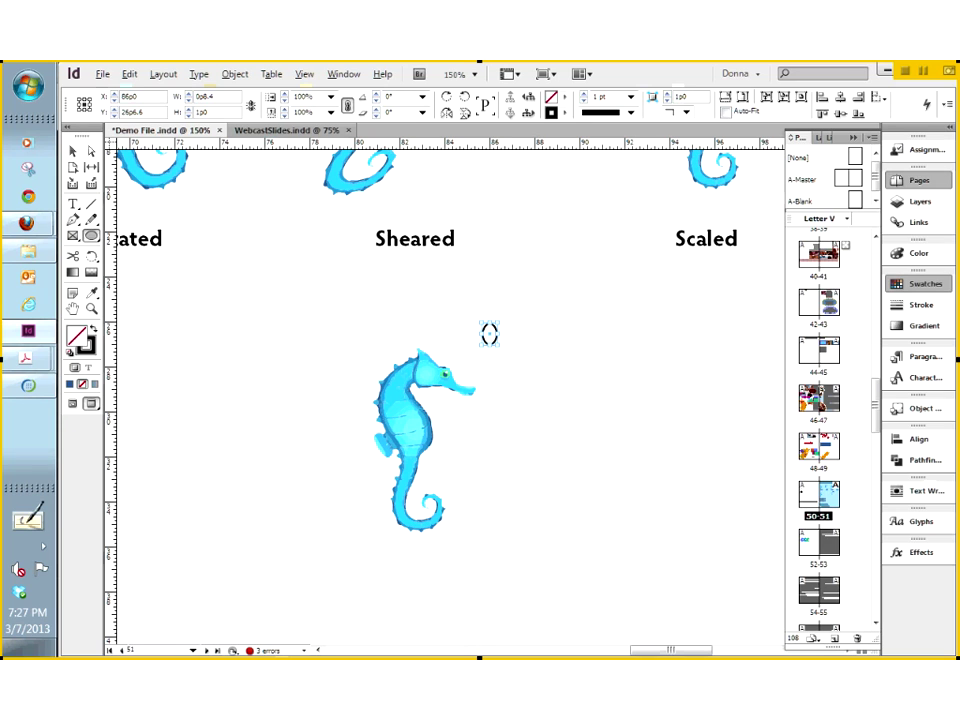
left_click(918, 283)
left_click(778, 260)
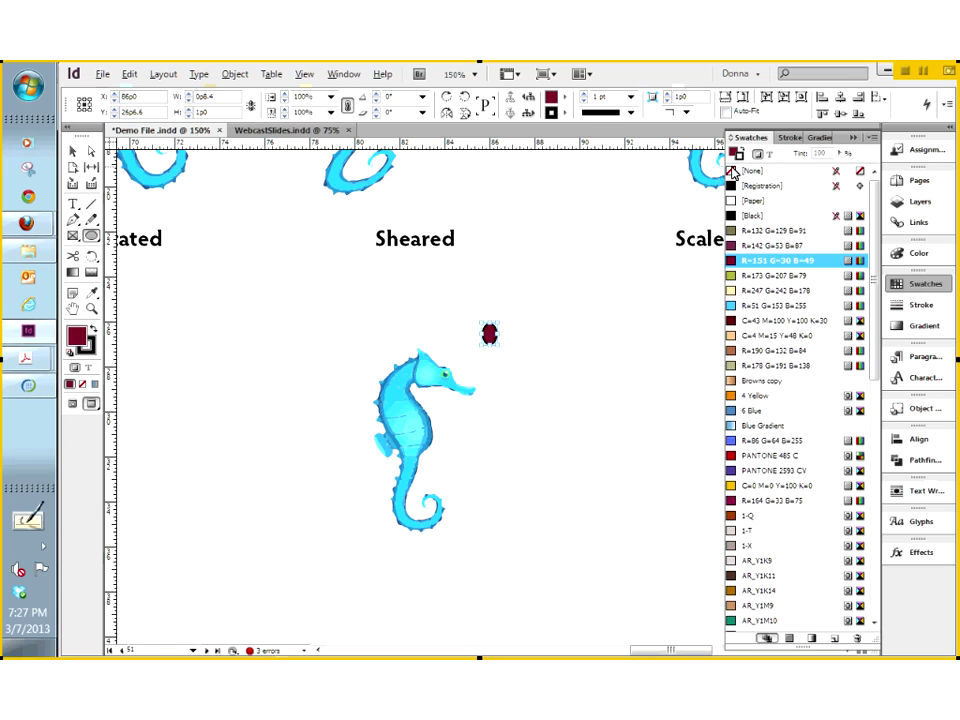
key("x")
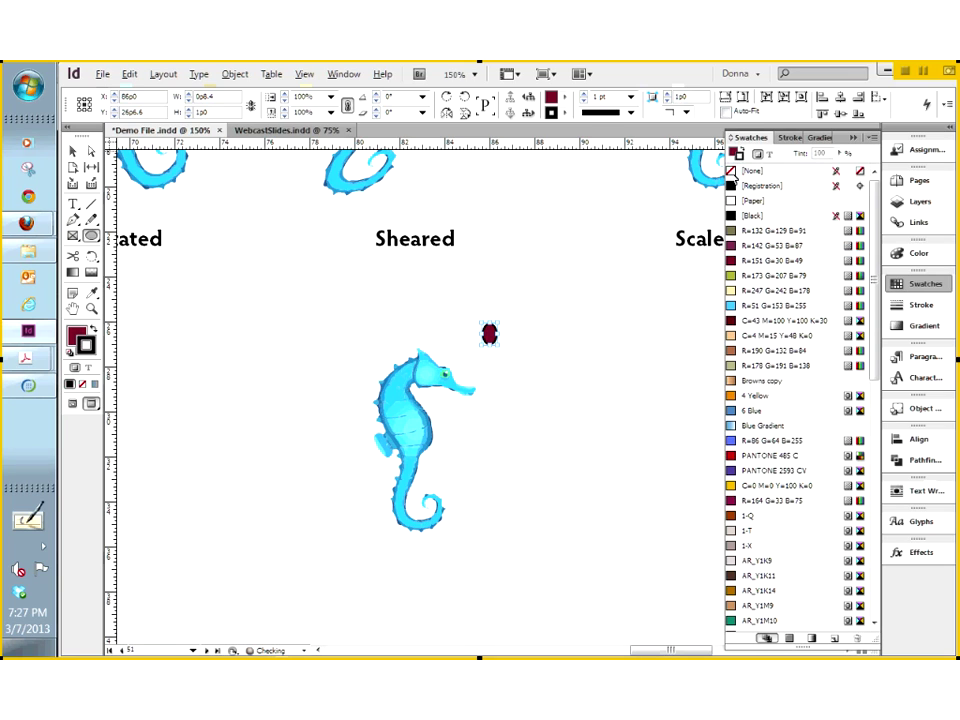
left_click(738, 171)
key("x")
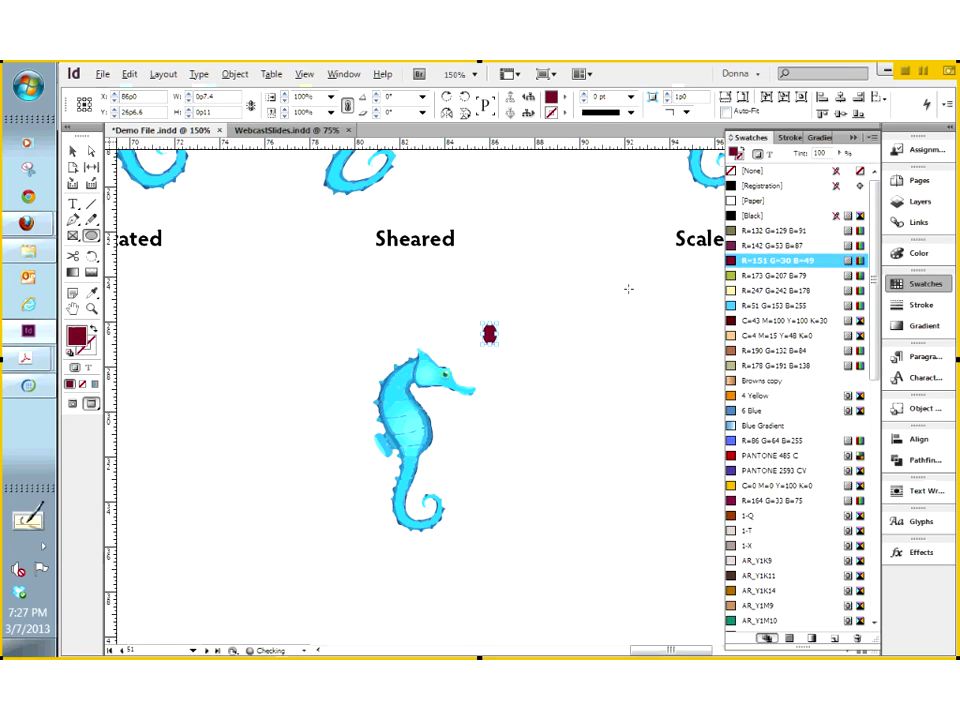
Move the seahorse with the Selection tool to about X 83p4.392, Y 31p2.424 so its frame's upper-right corner overlaps the ellipse.
key("v")
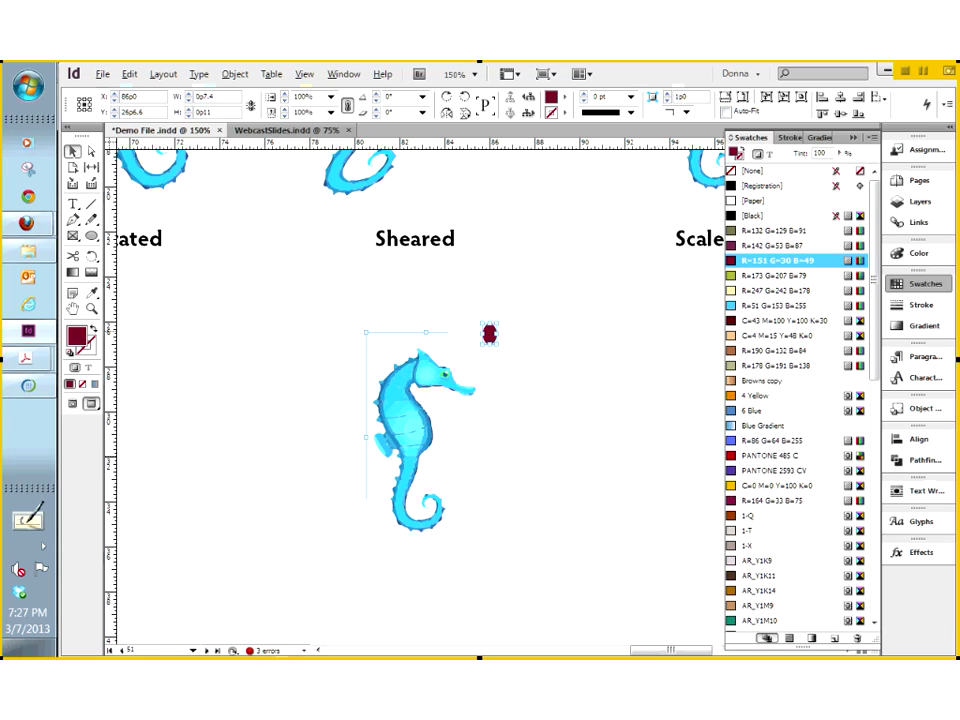
left_click(431, 398)
left_click_drag(431, 398, 407, 403)
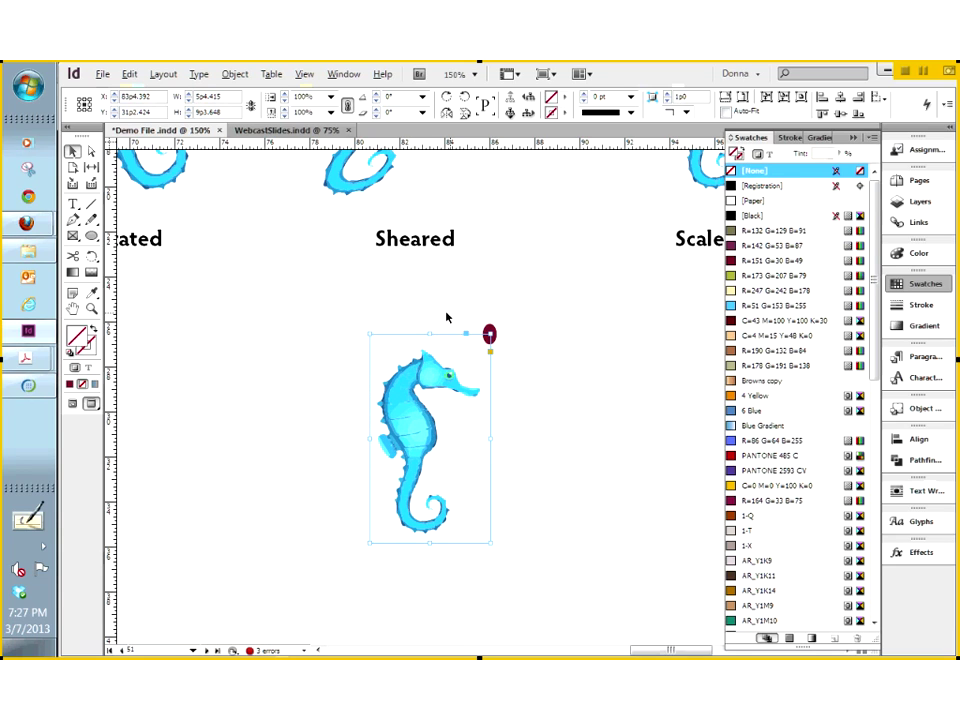
Move the seahorse and ellipse together down to about Y 29p0.7, and set the seahorse's reference point to its upper-right corner.
left_click_drag(489, 334, 489, 336)
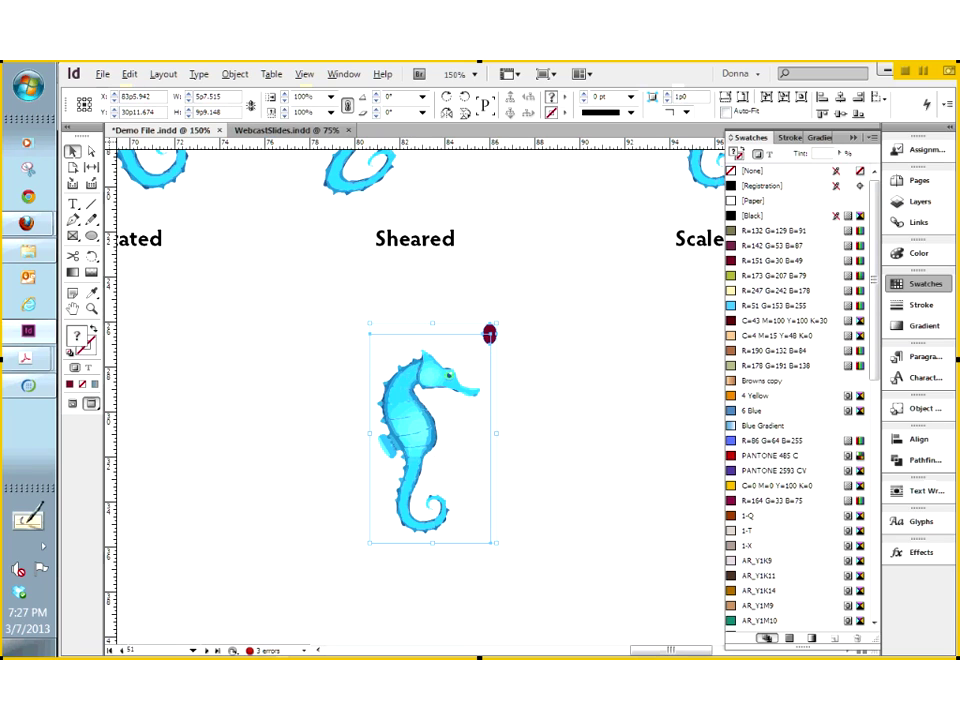
left_click_drag(489, 334, 517, 391)
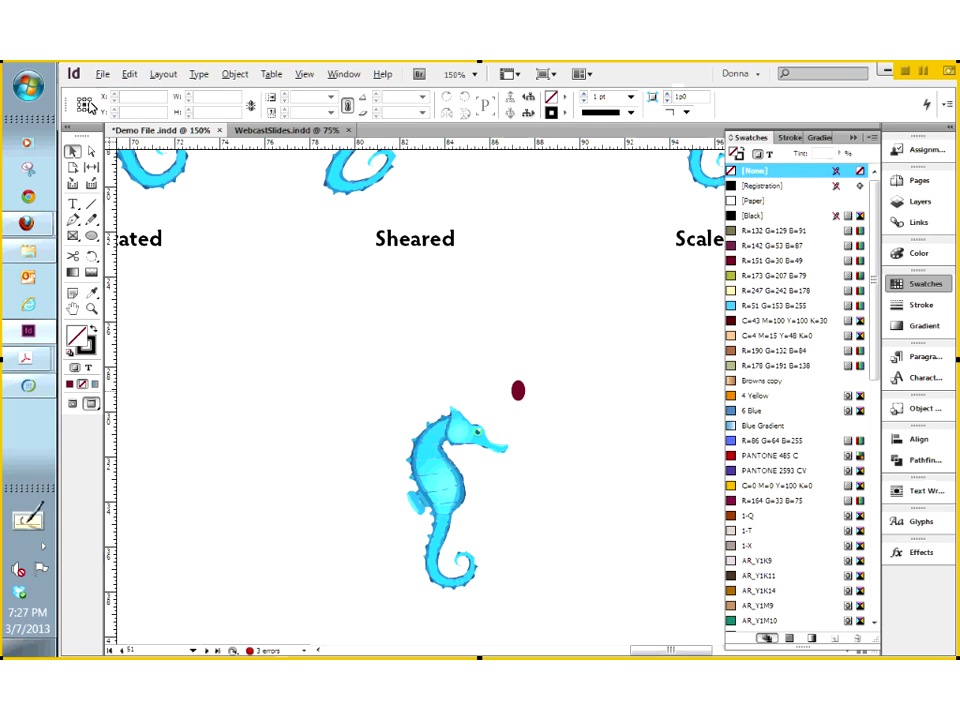
left_click_drag(395, 452, 294, 291)
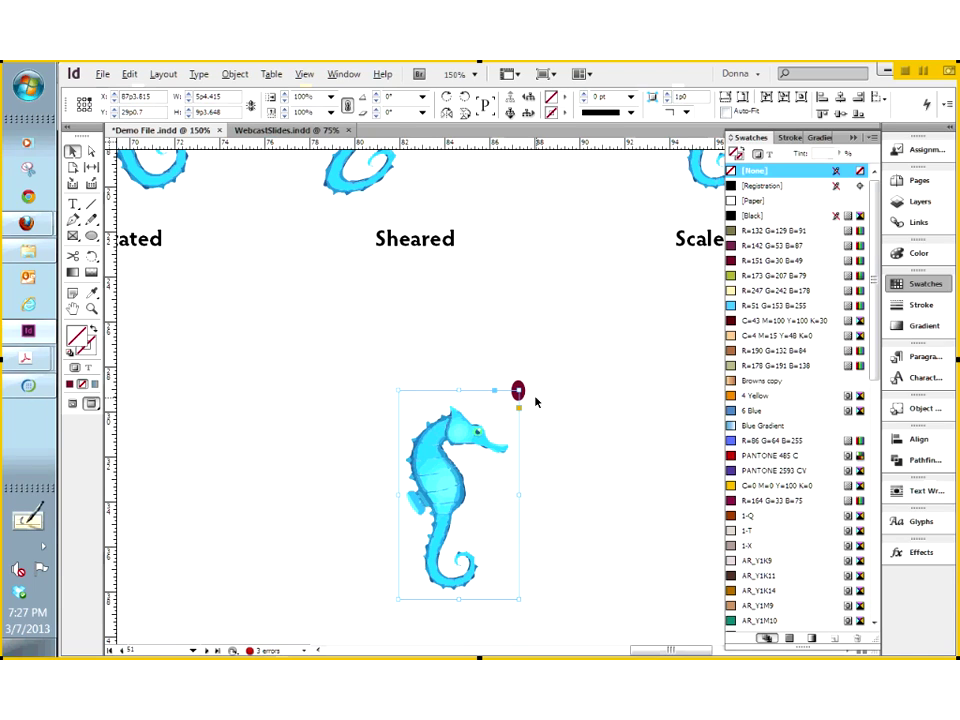
Step the seahorse's rotation angle down to -160° around its upper-right corner, and reset the rotation to 0°.
left_click(376, 100)
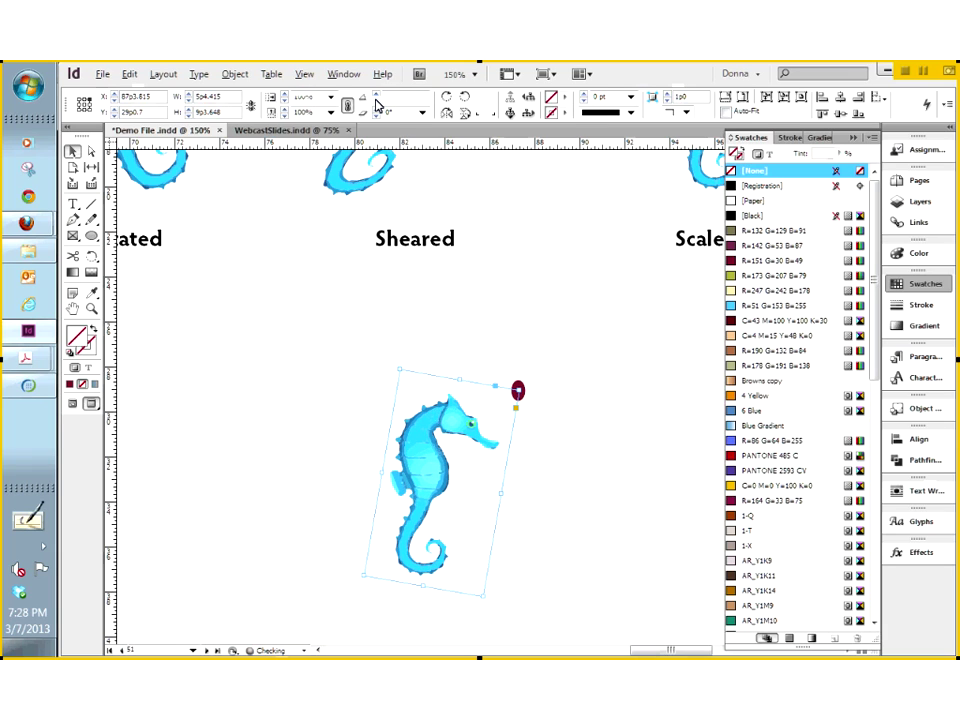
left_click(376, 101)
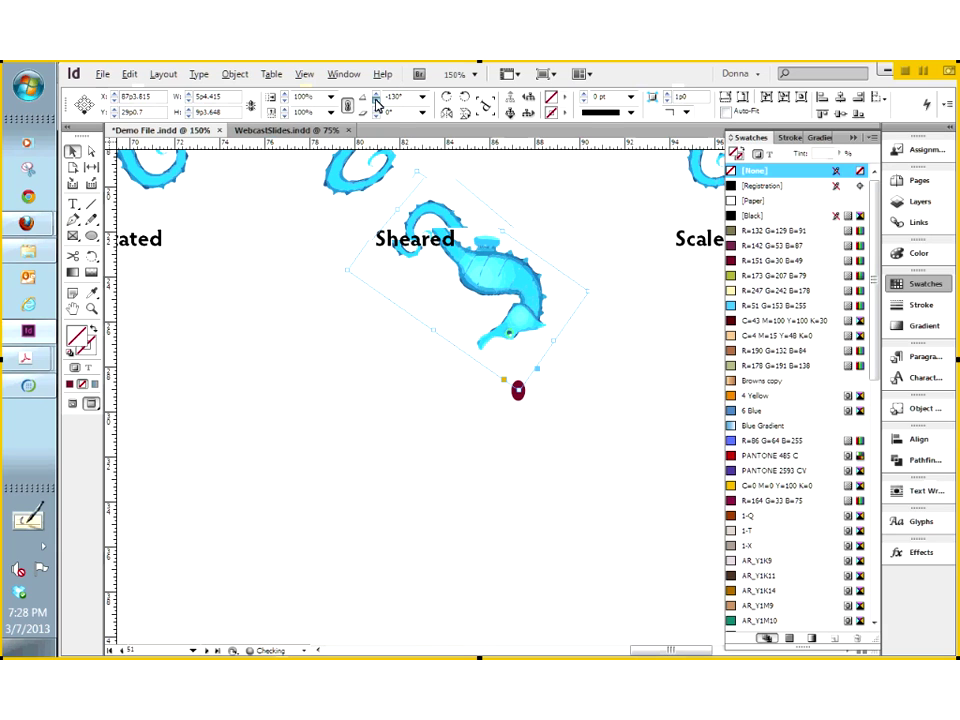
left_click(376, 101)
left_click(376, 101)
left_click(376, 101)
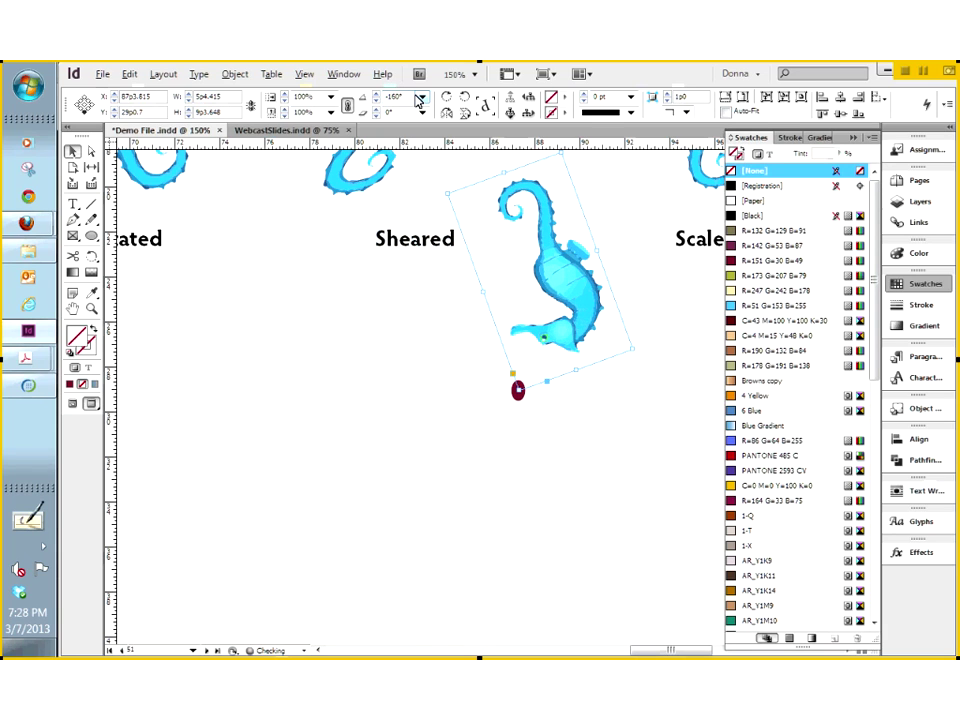
left_click(421, 97)
left_click(412, 178)
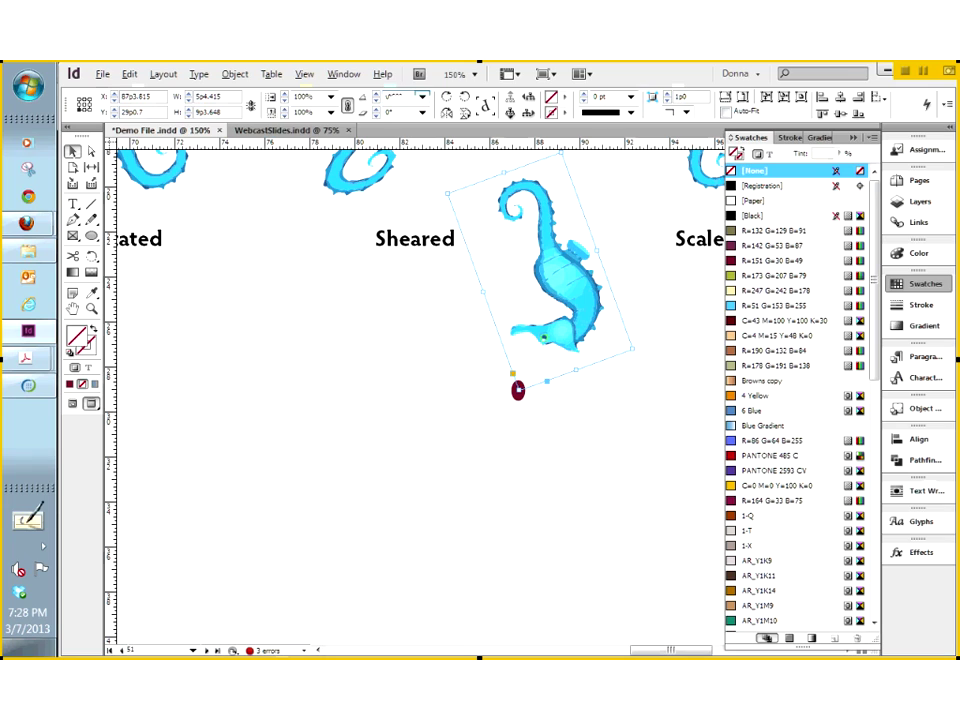
Move the ellipse to about X 78p4.4, Y 36p3, and reposition the seahorse so its frame's lower-left corner overlaps it.
left_click(518, 390)
left_click_drag(528, 397, 321, 570)
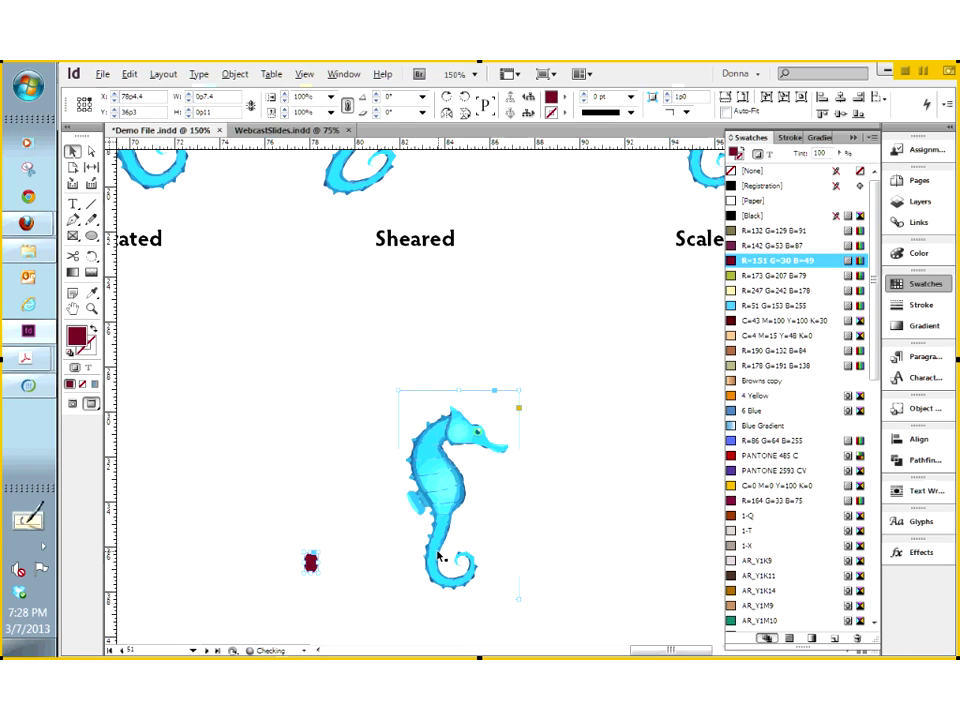
left_click(439, 497)
left_click_drag(441, 498, 337, 457)
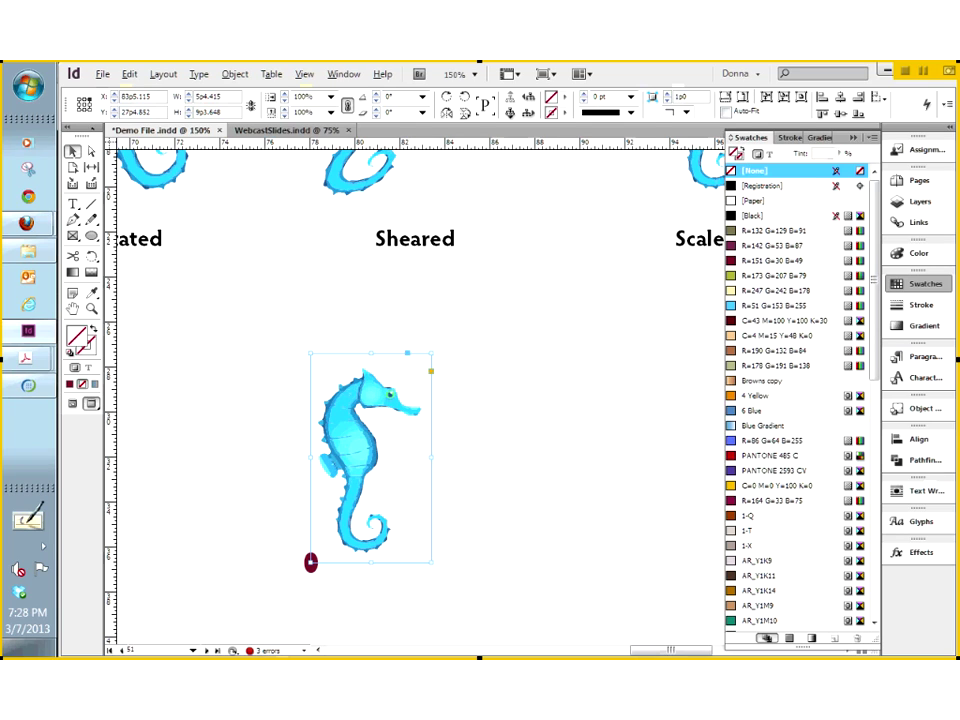
Set the seahorse's reference point to its lower-left corner, rotate it to 5° and down to -55°, and reset the rotation to 0°.
left_click(80, 109)
left_click(378, 97)
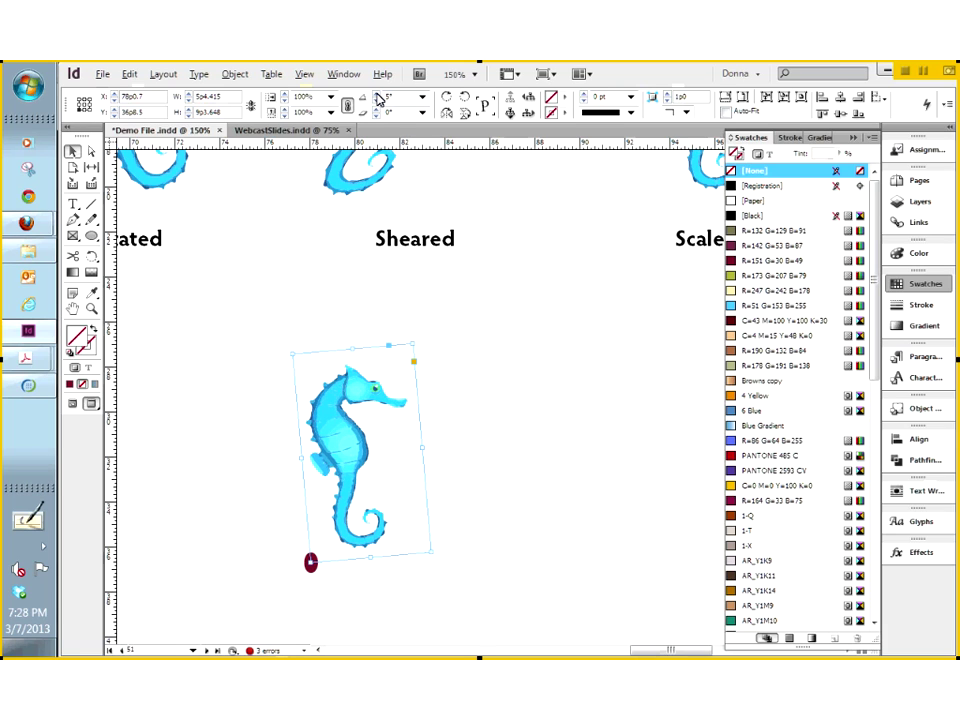
left_click(378, 104)
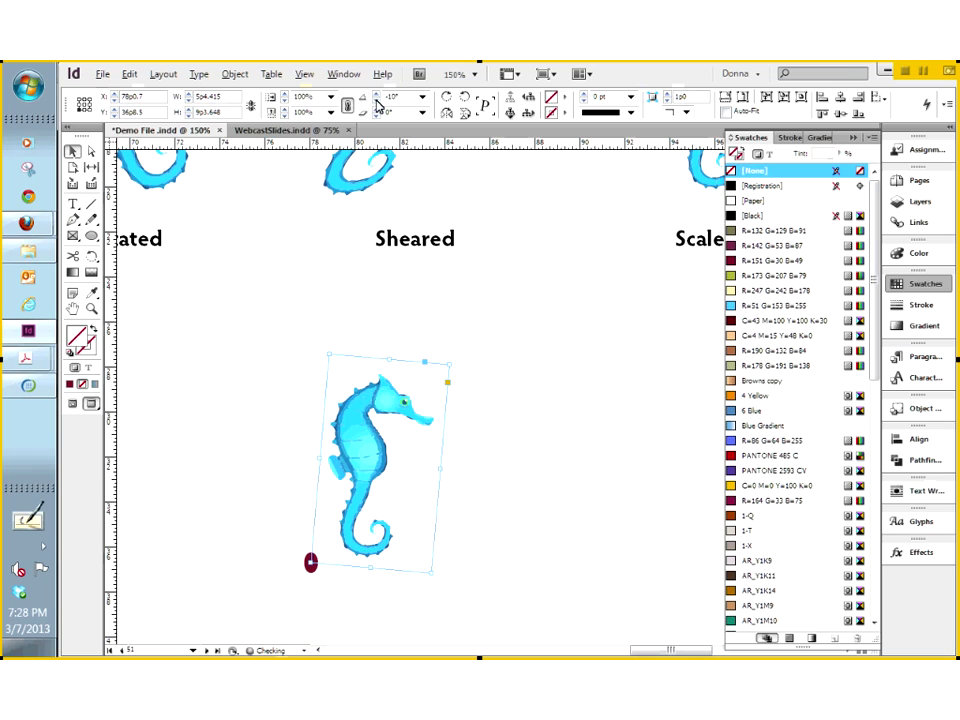
left_click(378, 104)
left_click(378, 104)
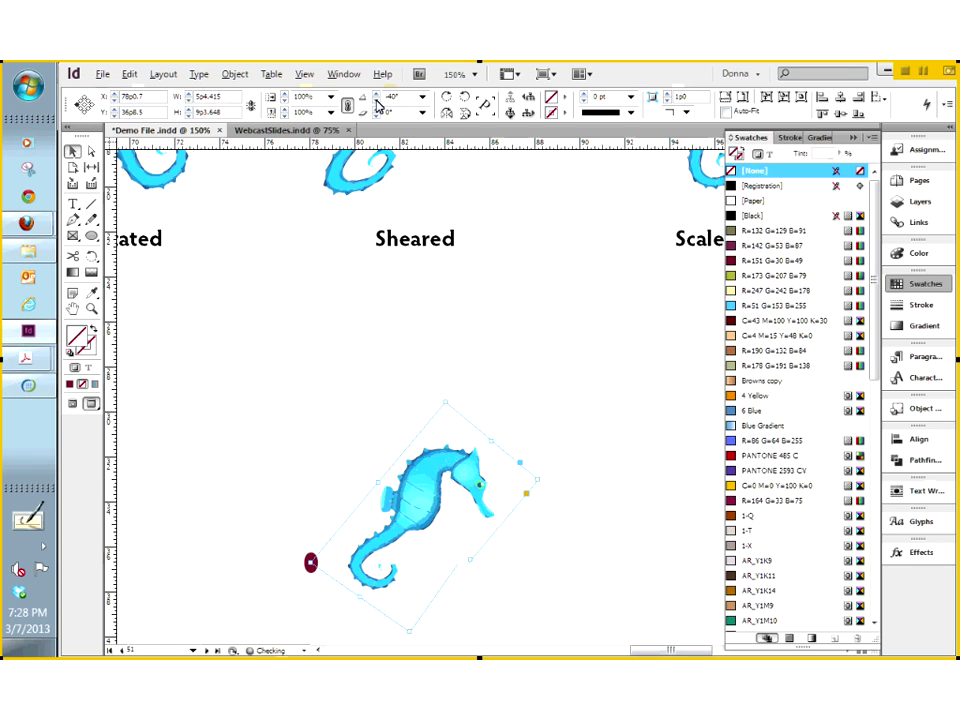
left_click(378, 104)
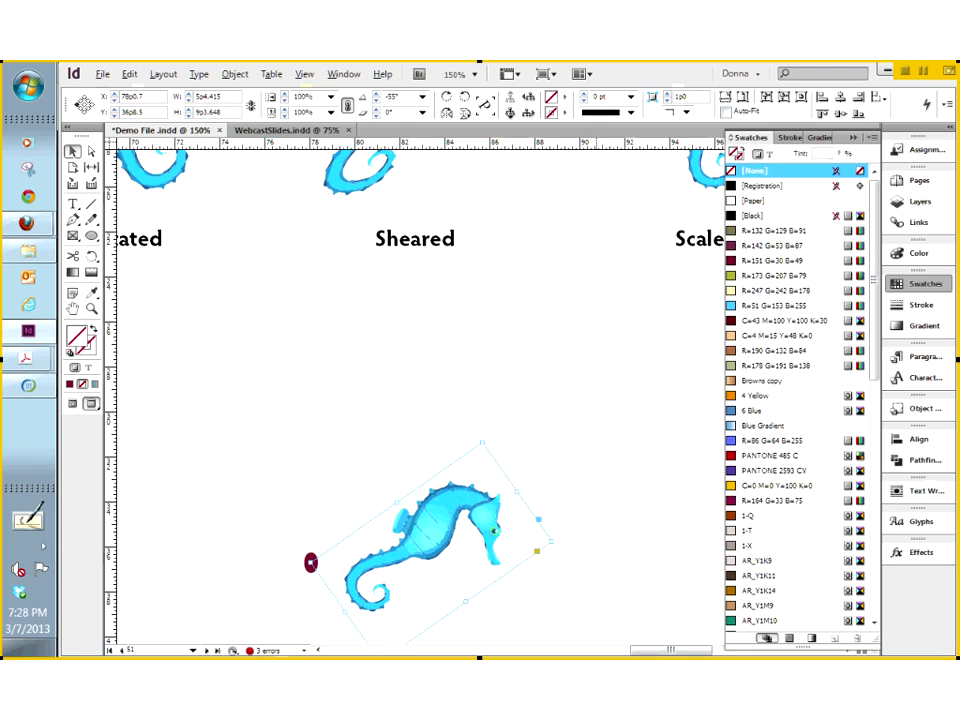
scroll(553, 396, "down", 2)
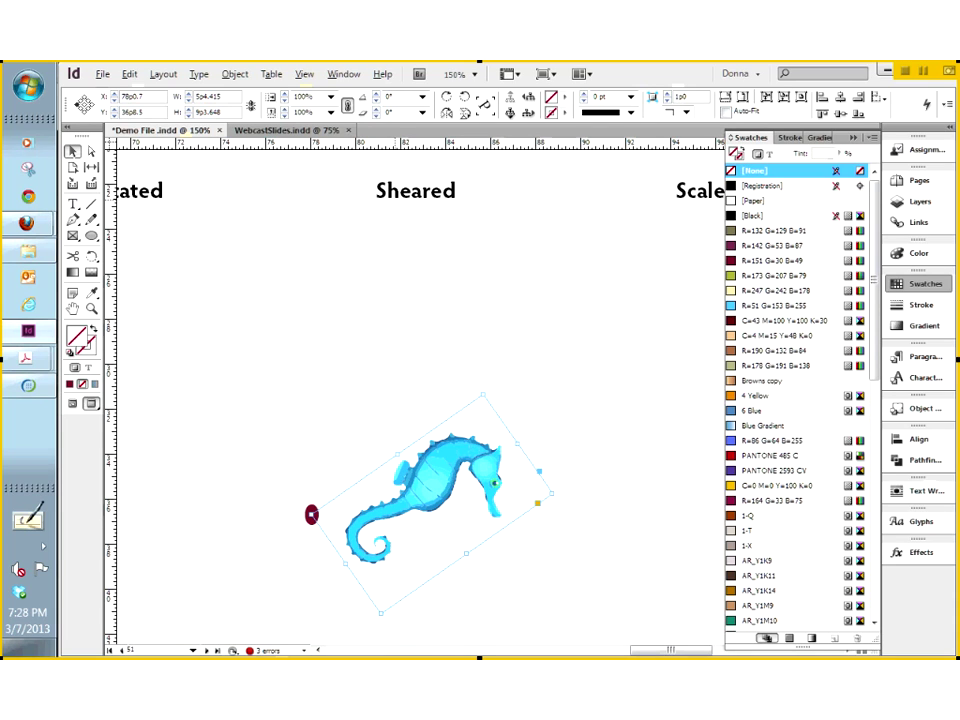
key("Return")
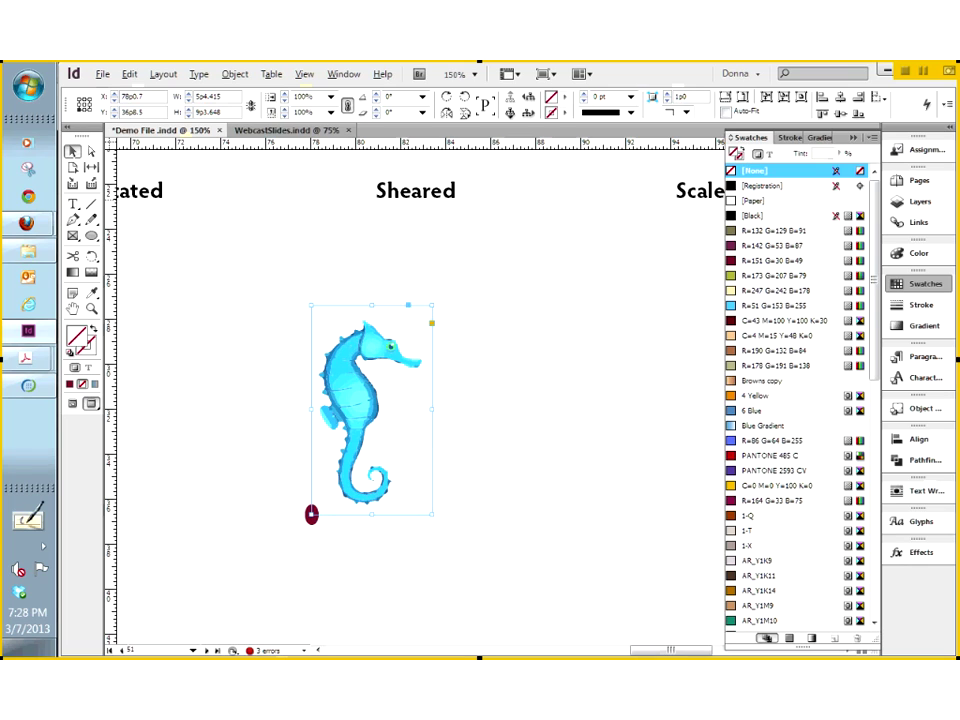
Delete the ellipse and move the seahorse to about X 80p3.574, Y 36p9.048 under the Sheared label.
left_click_drag(311, 515, 450, 490)
left_click(450, 490)
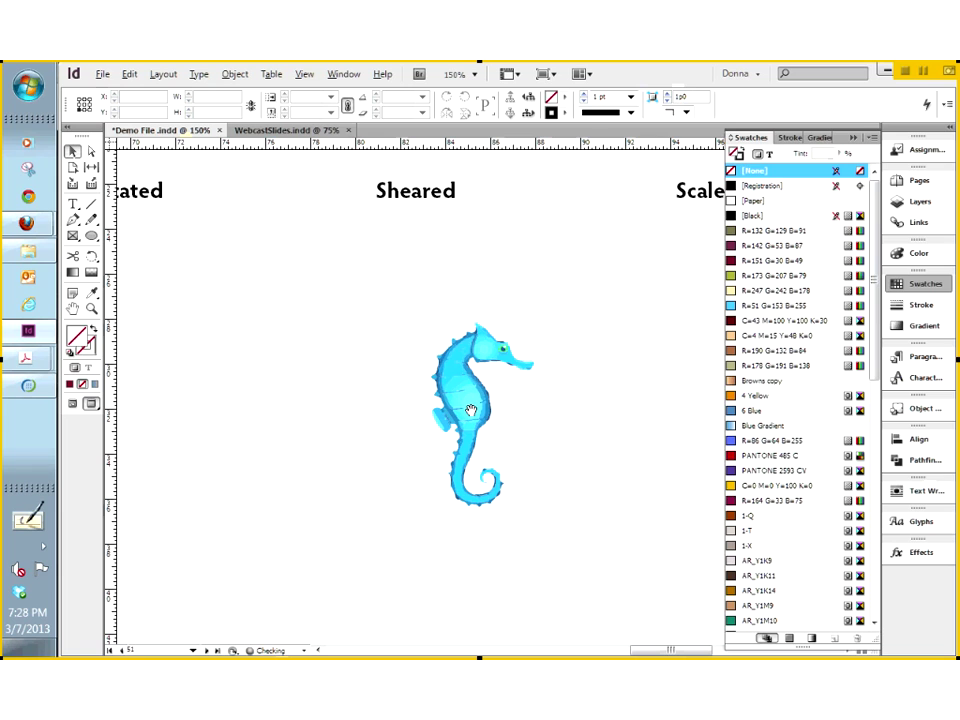
left_click(470, 410)
left_click(427, 349)
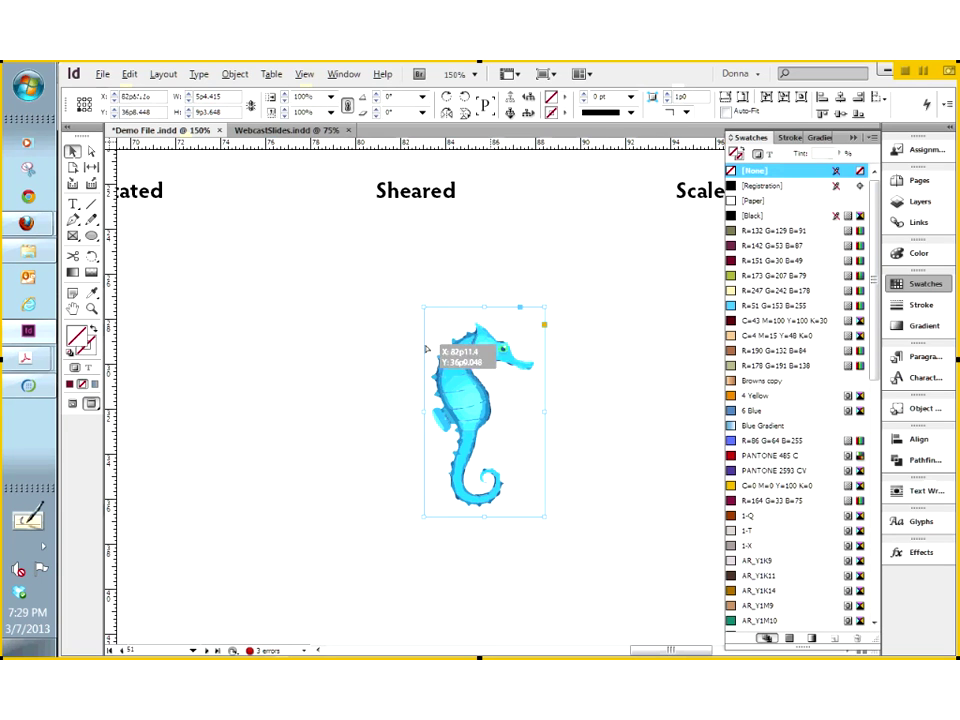
left_click_drag(427, 349, 364, 349)
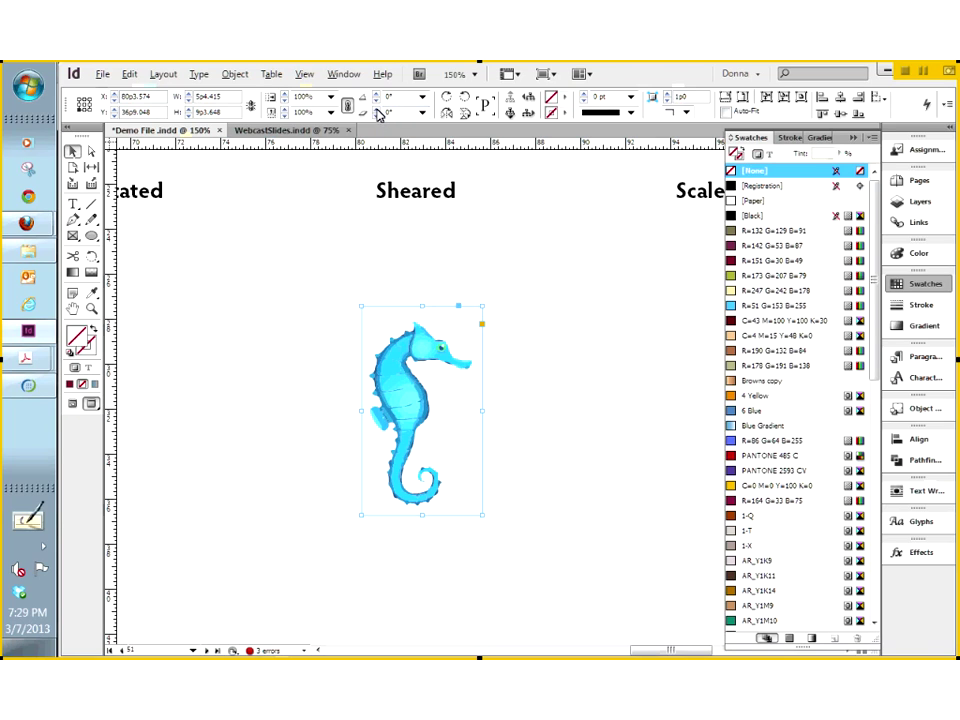
Shear the seahorse by -30° and by 30° from its lower-left corner, and reset the shear angle to 0°.
left_click(422, 113)
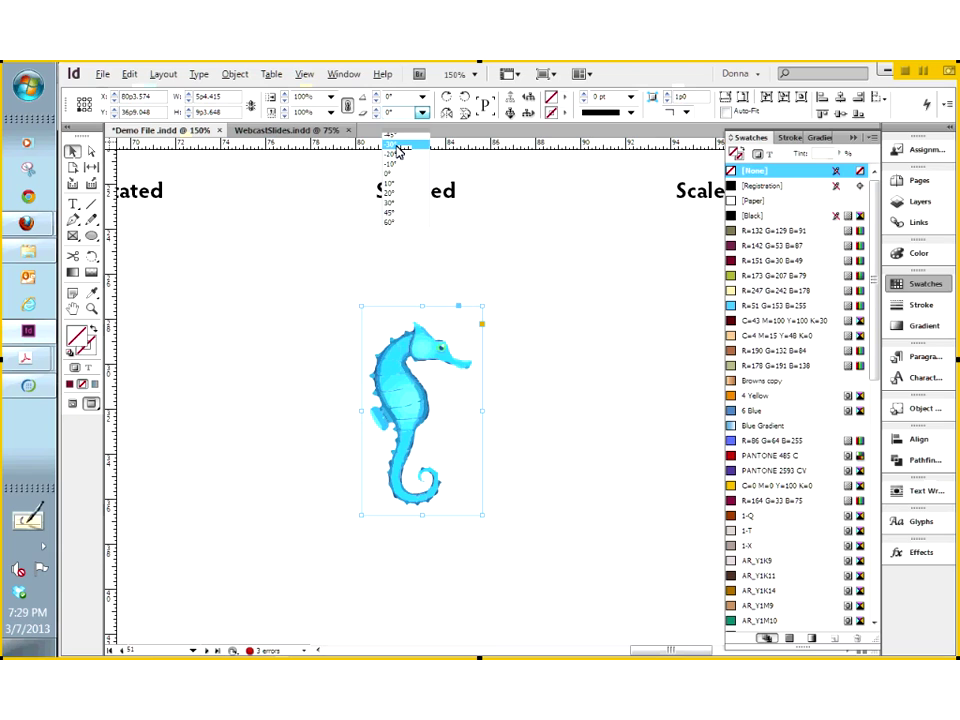
left_click(397, 148)
left_click(422, 113)
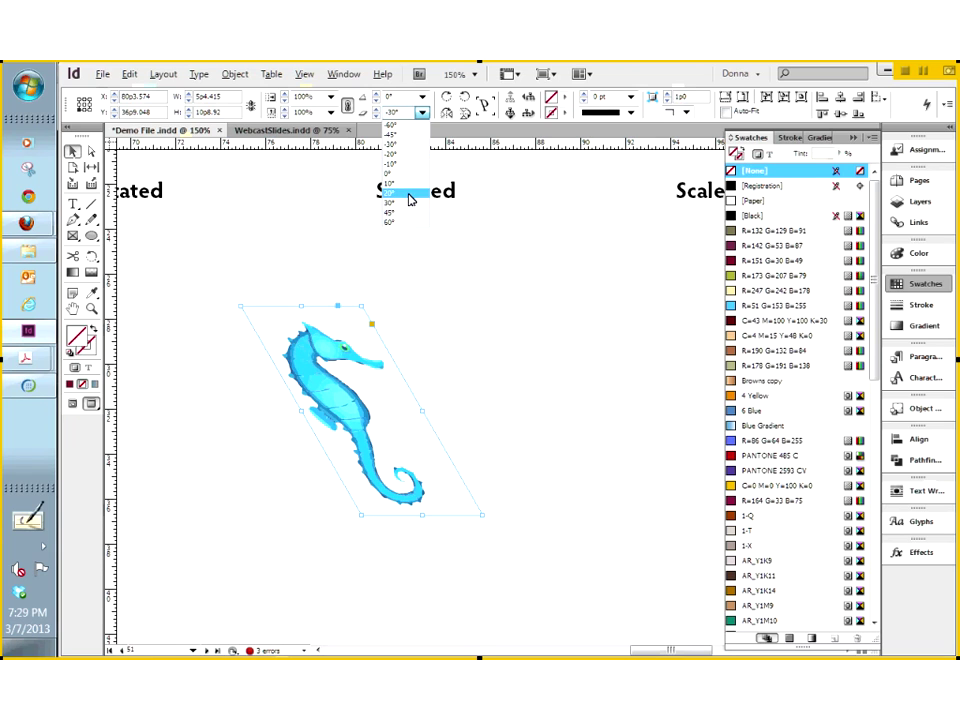
left_click(412, 203)
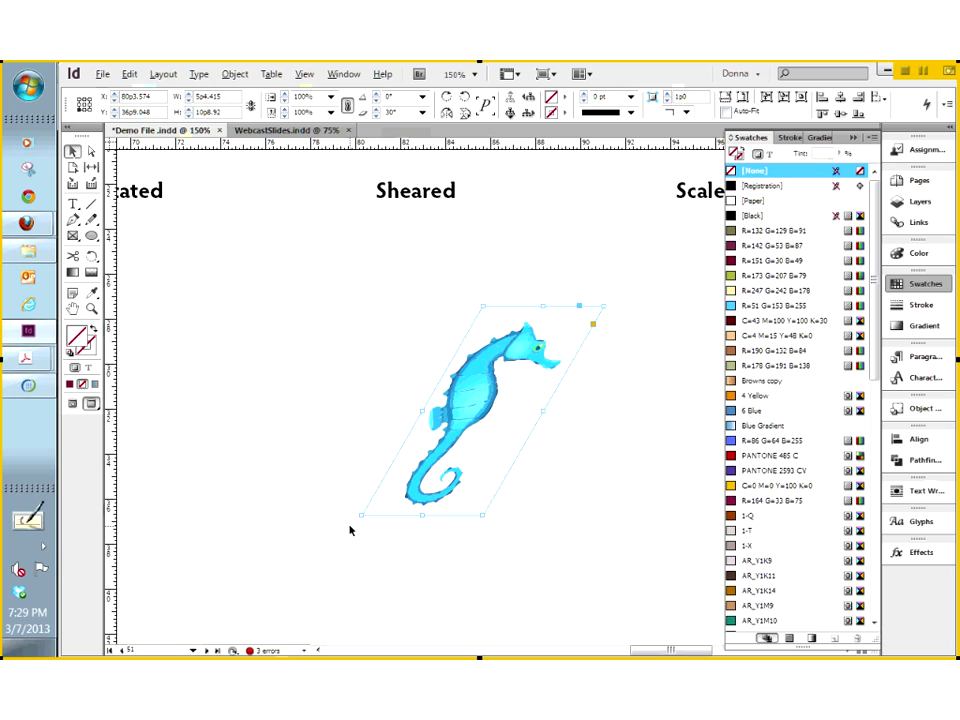
left_click(377, 113)
type("0")
key("Return")
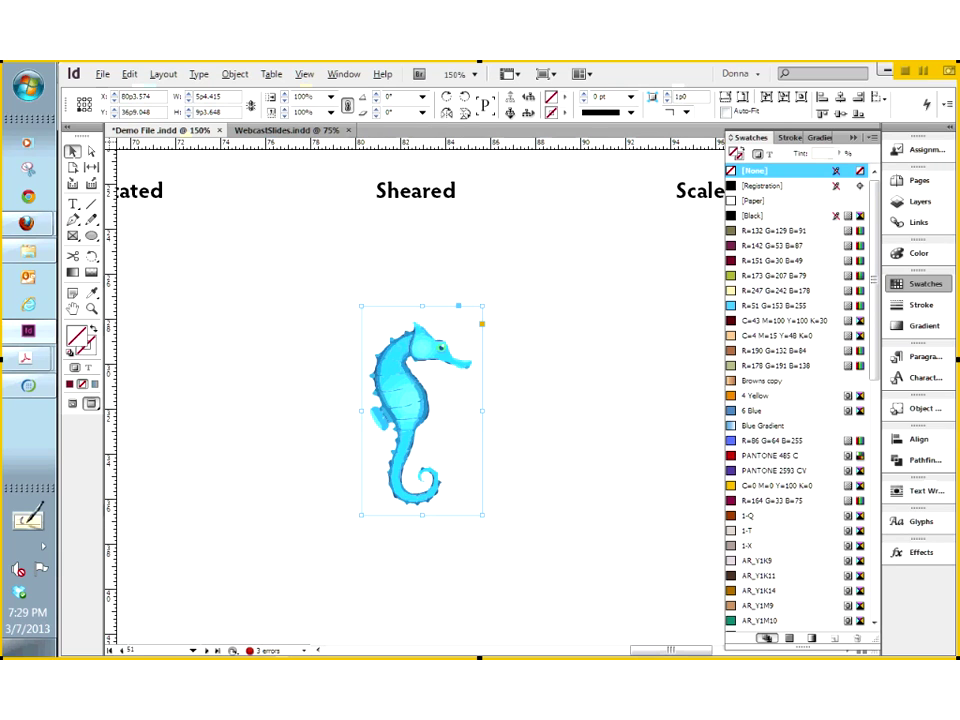
Set the seahorse's reference point to its upper-left corner, shear it by -30° and 30°, reset the shear to 0° and deselect it.
left_click(79, 99)
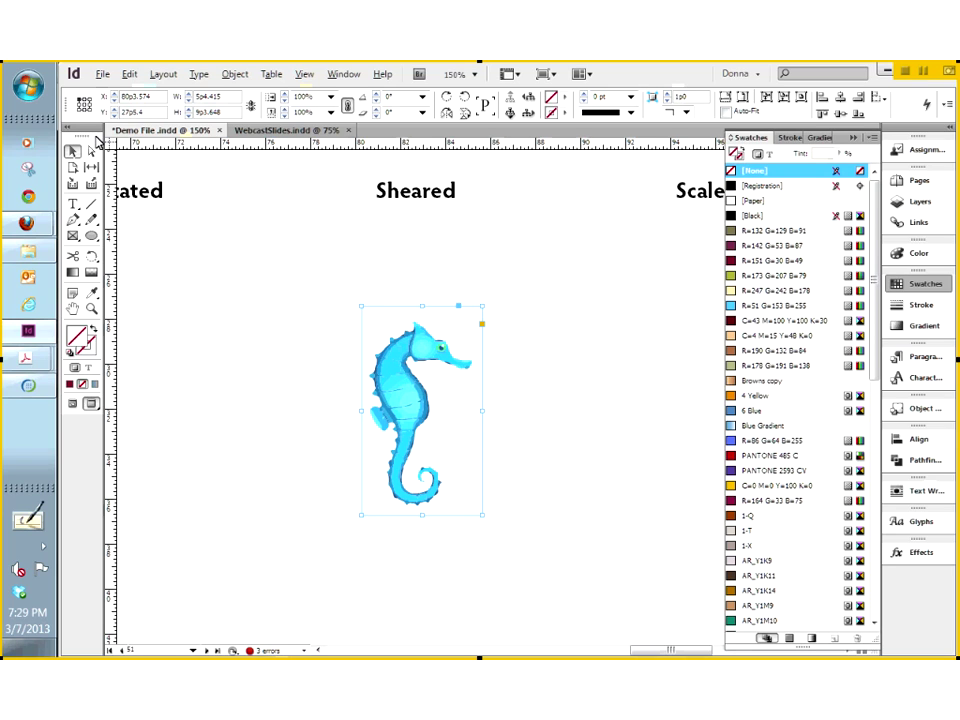
left_click(421, 114)
left_click(408, 146)
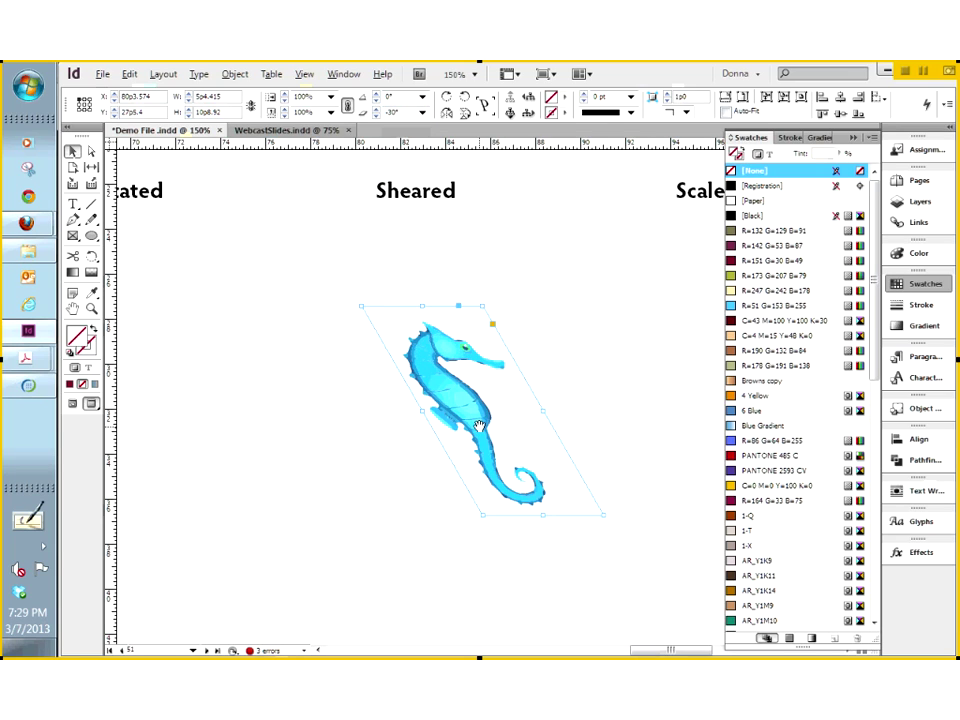
left_click(423, 113)
left_click(397, 203)
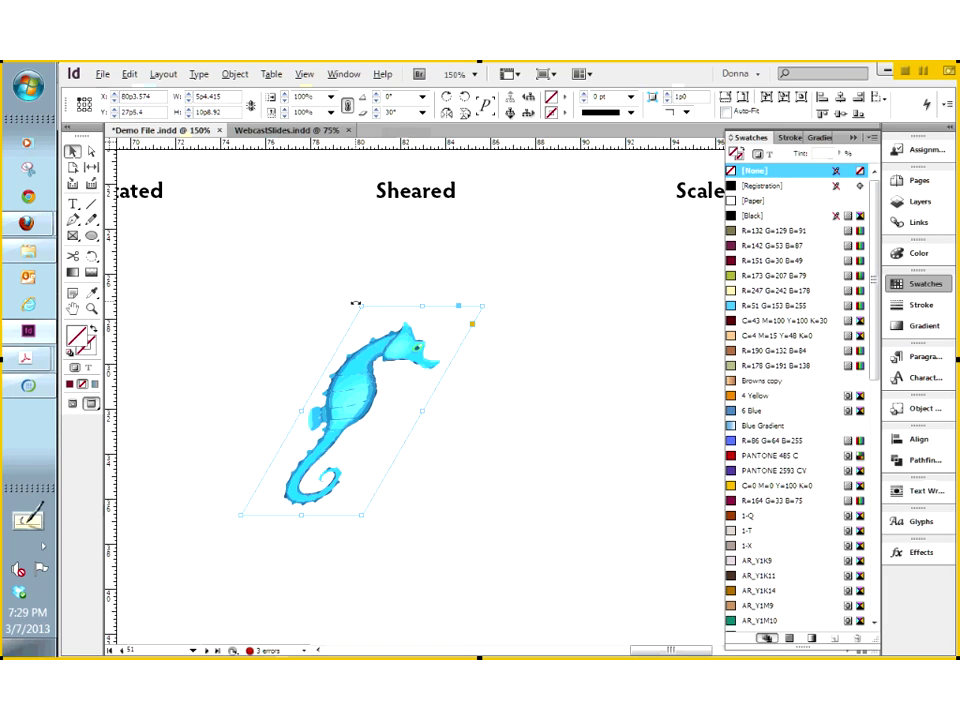
left_click(422, 115)
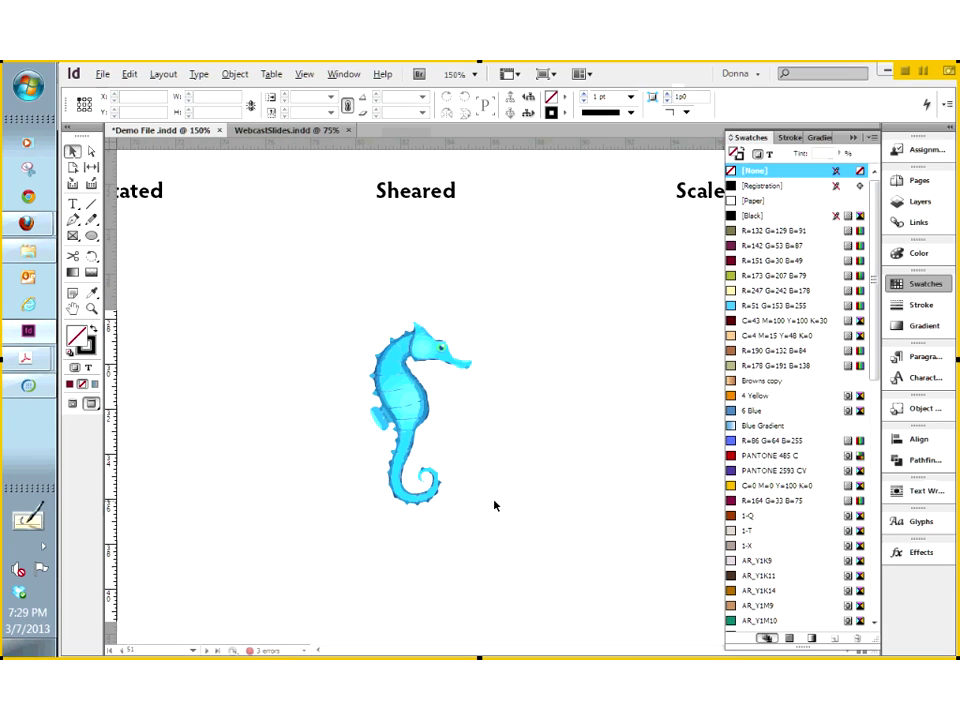
Collapse the Swatches panel and place a duplicate of the blue Seahorse text frame beside the original at X 75p7.2, Y 56p0.201.
scroll(494, 505, "right", 5)
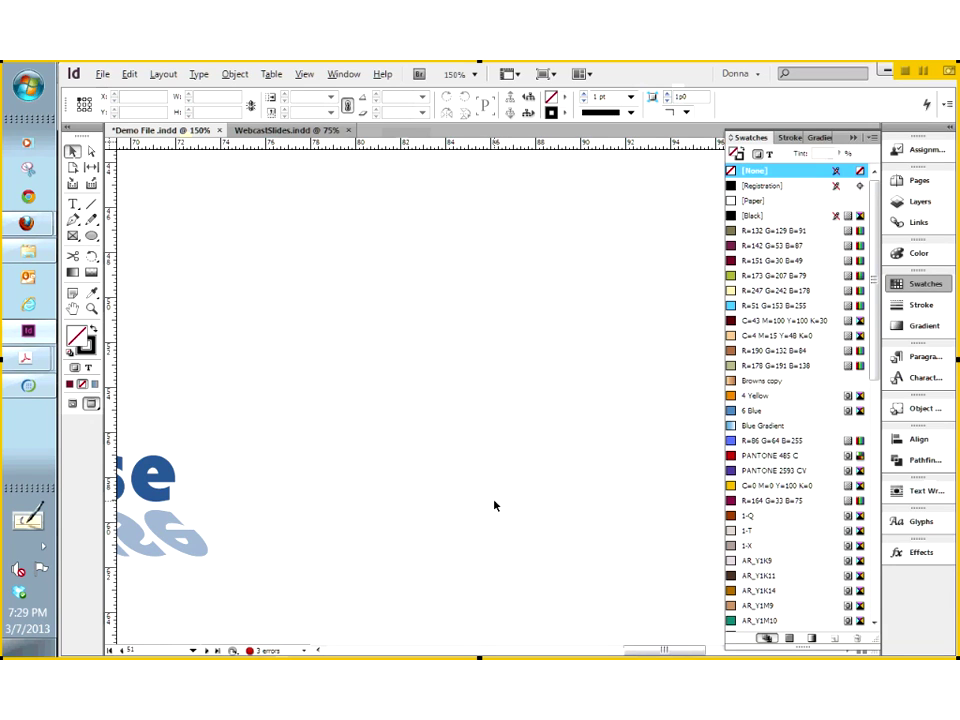
scroll(494, 505, "left", 5)
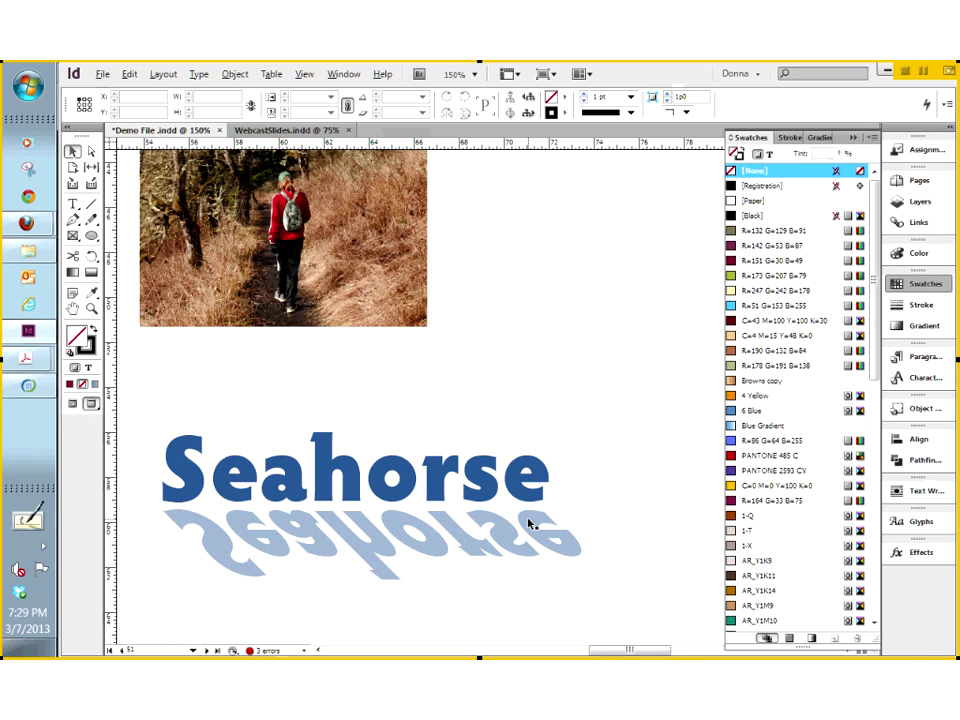
left_click(853, 137)
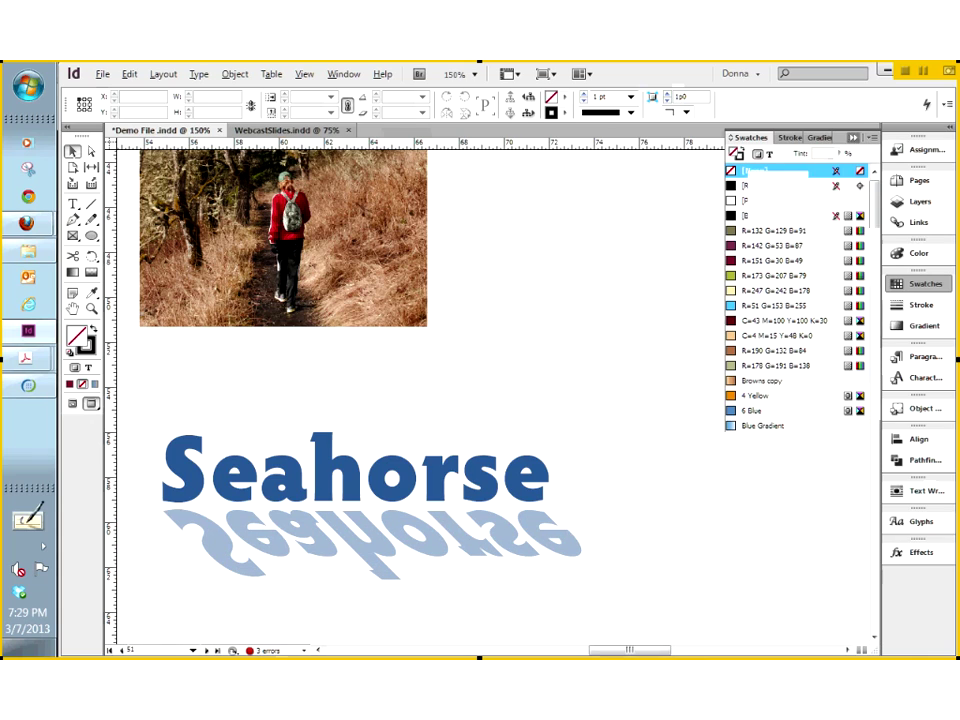
left_click(300, 479)
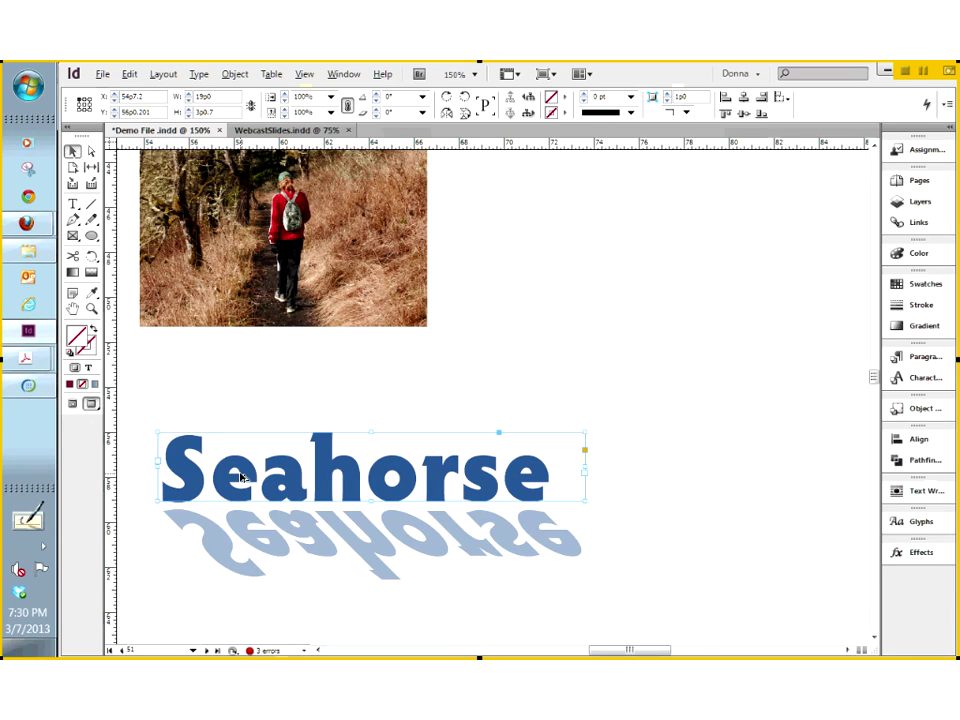
left_click_drag(243, 477, 713, 478)
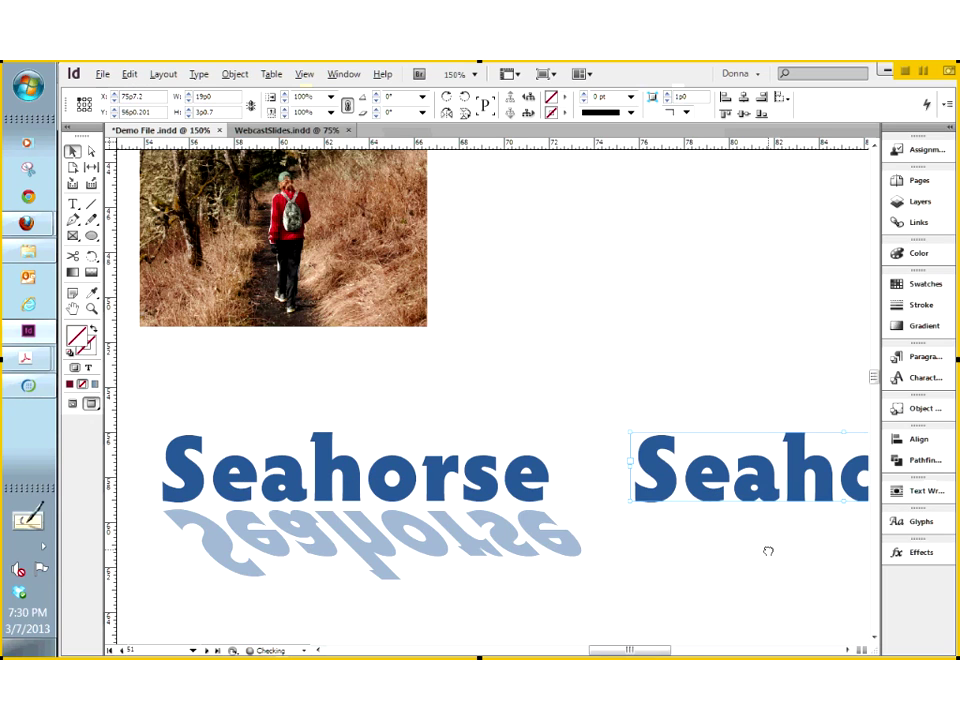
left_click_drag(768, 551, 471, 551)
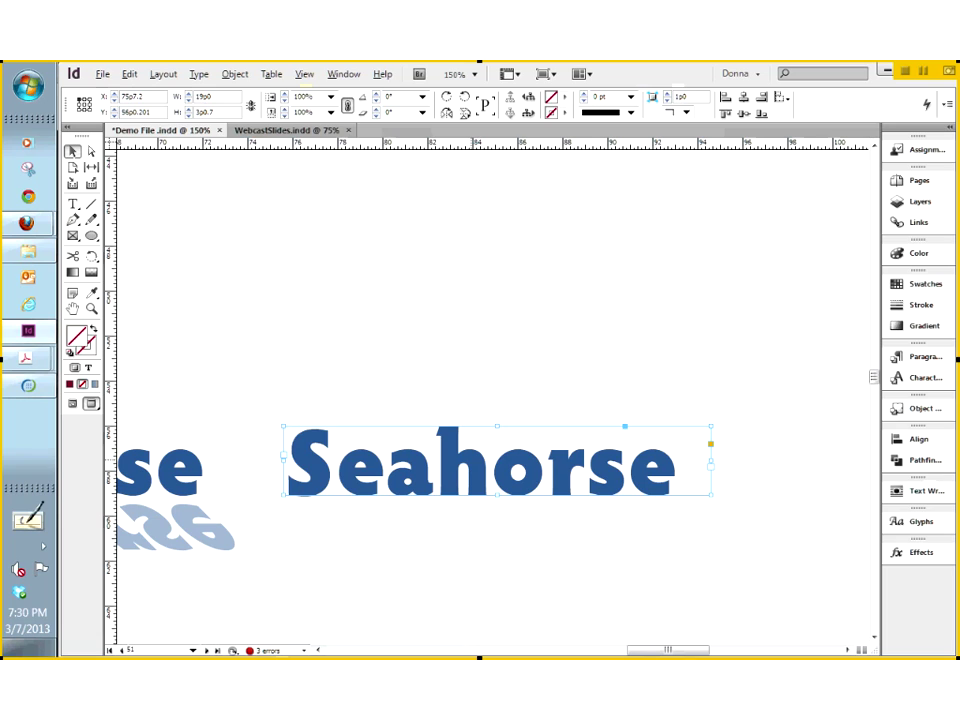
Flip the duplicate Seahorse text frame vertically and back again, and set its reference point to the bottom center.
left_click(466, 114)
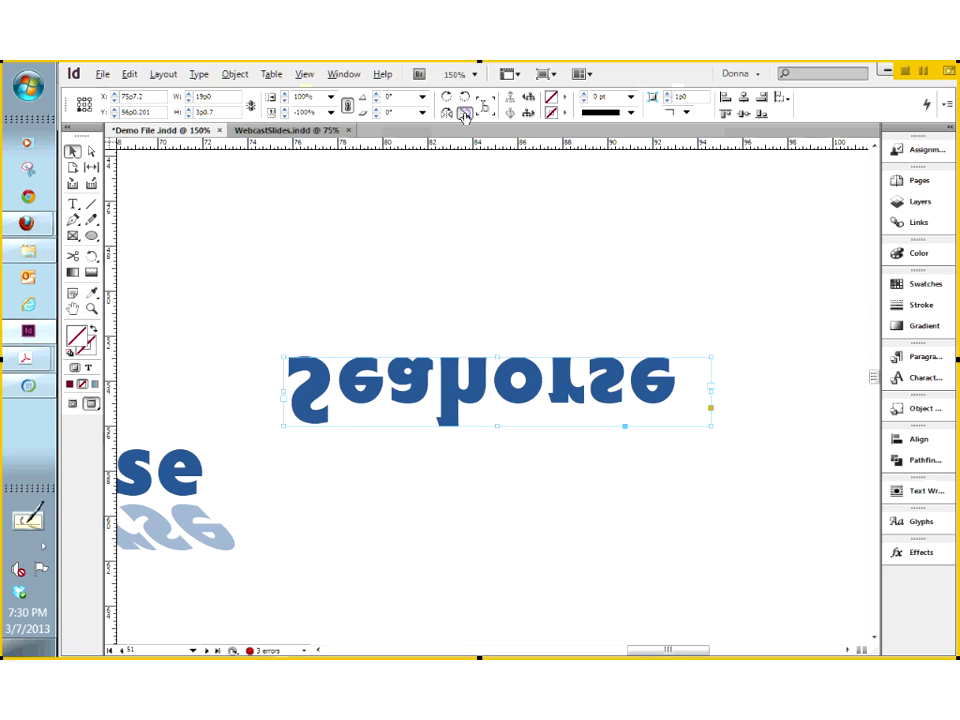
left_click(466, 114)
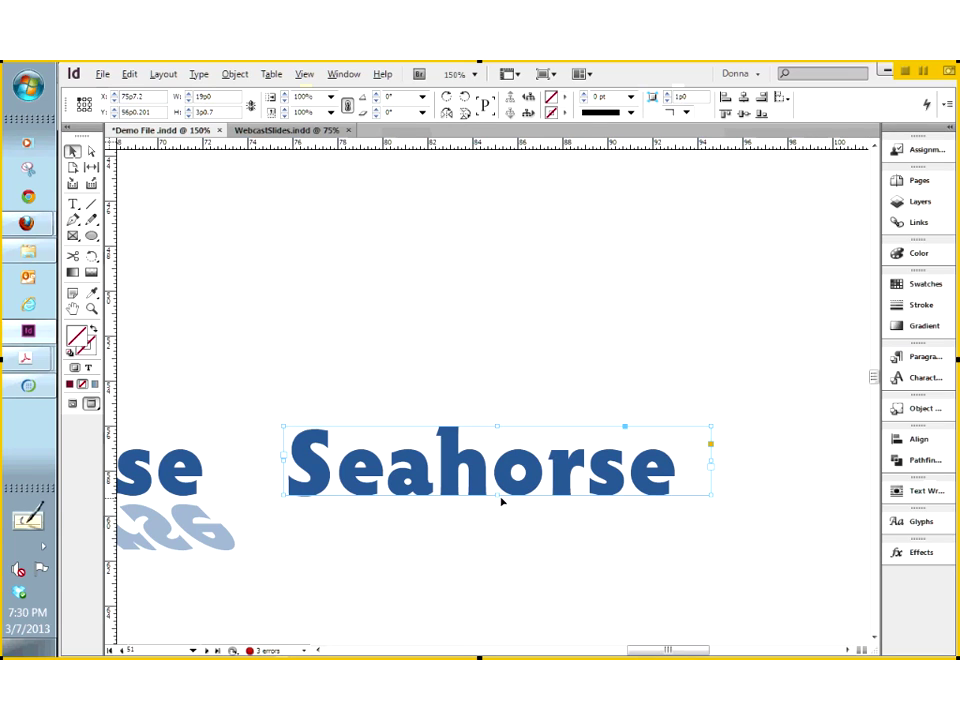
left_click(84, 108)
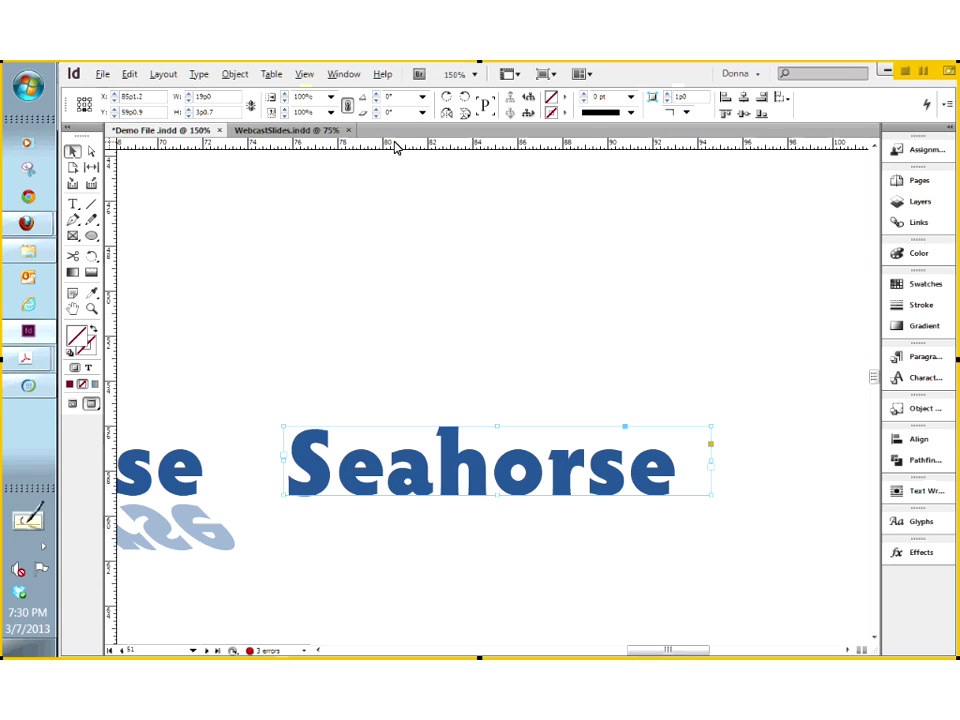
Create a vertically flipped copy of the second Seahorse text frame beneath it and nudge the copy down to Y 59p3.9.
left_click(466, 113)
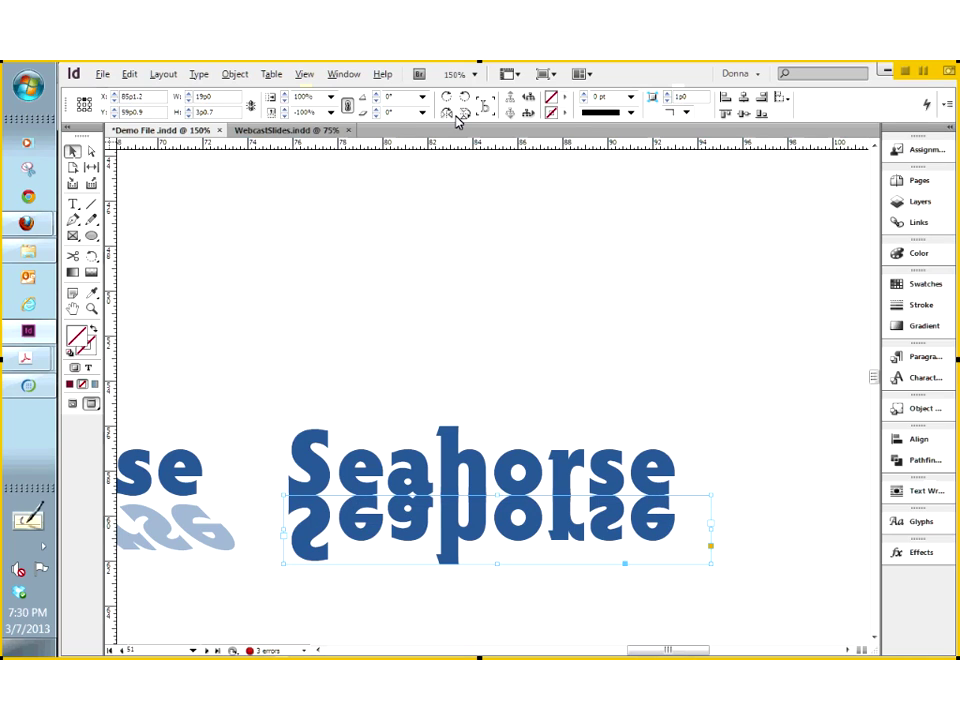
key("Down")
key("Down")
key("Down")
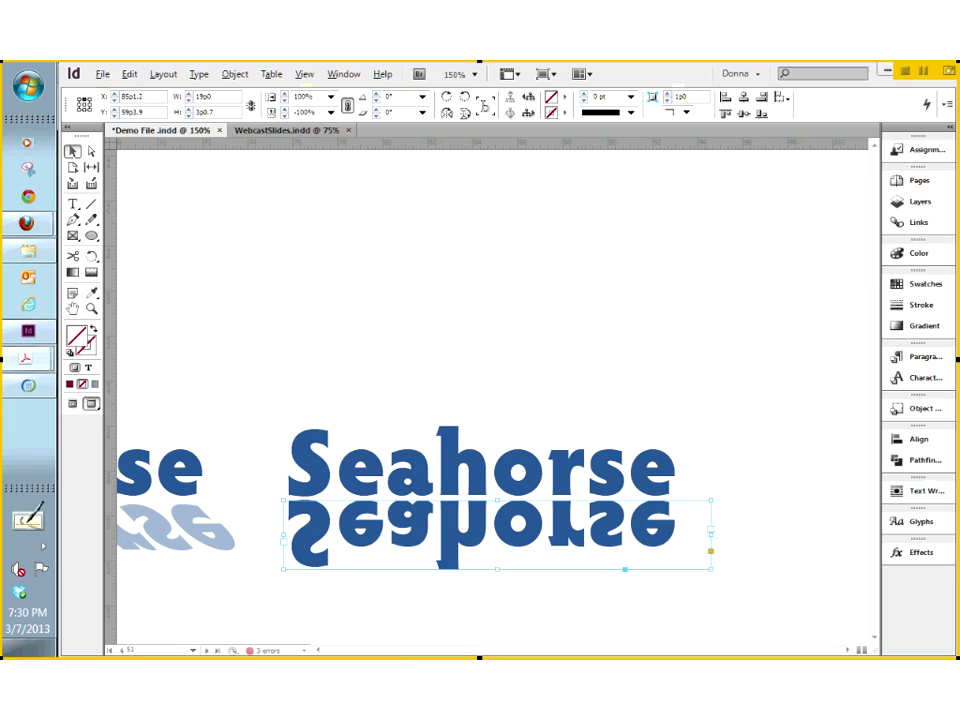
Shear the flipped Seahorse copy by about -38° with the Free Transform tool, slanting its lower edge outward as a reflection.
left_click_drag(89, 257, 128, 268)
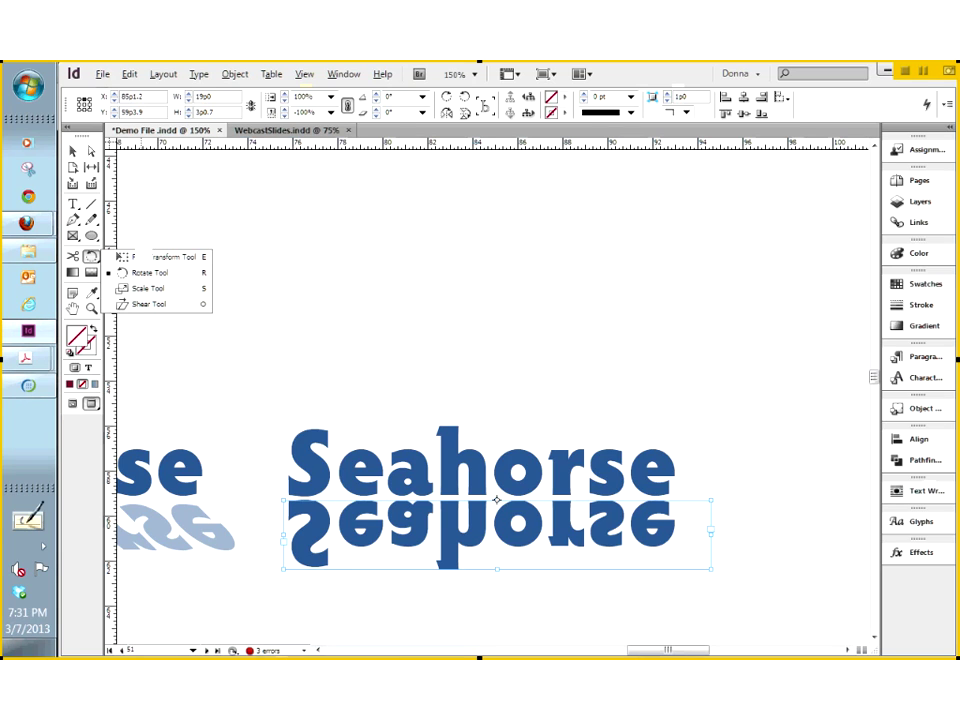
left_click(140, 257)
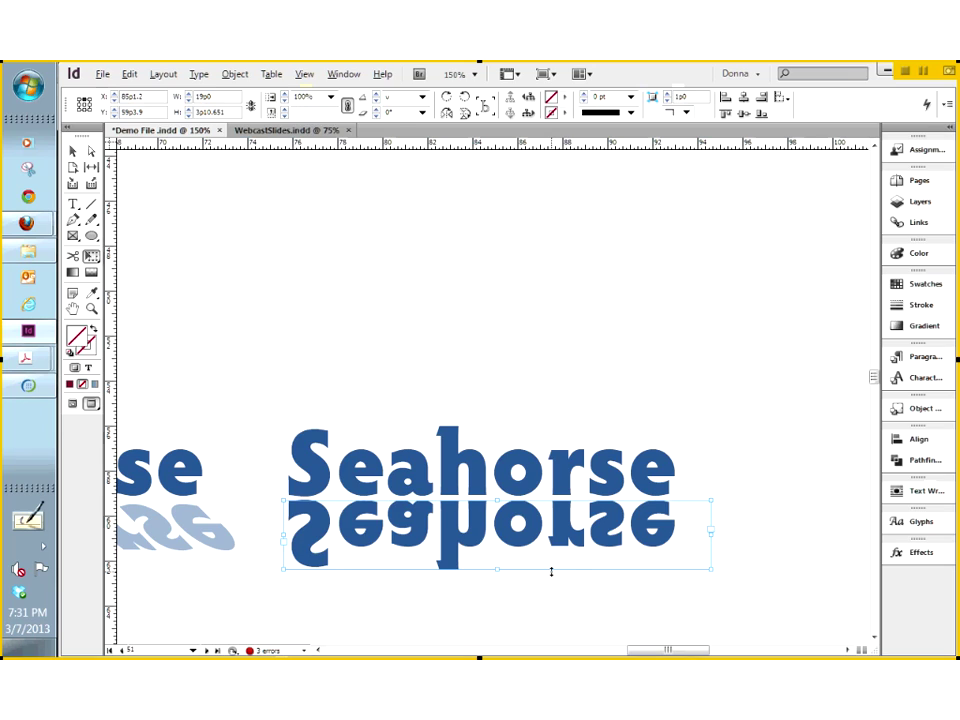
left_click_drag(551, 572, 606, 572)
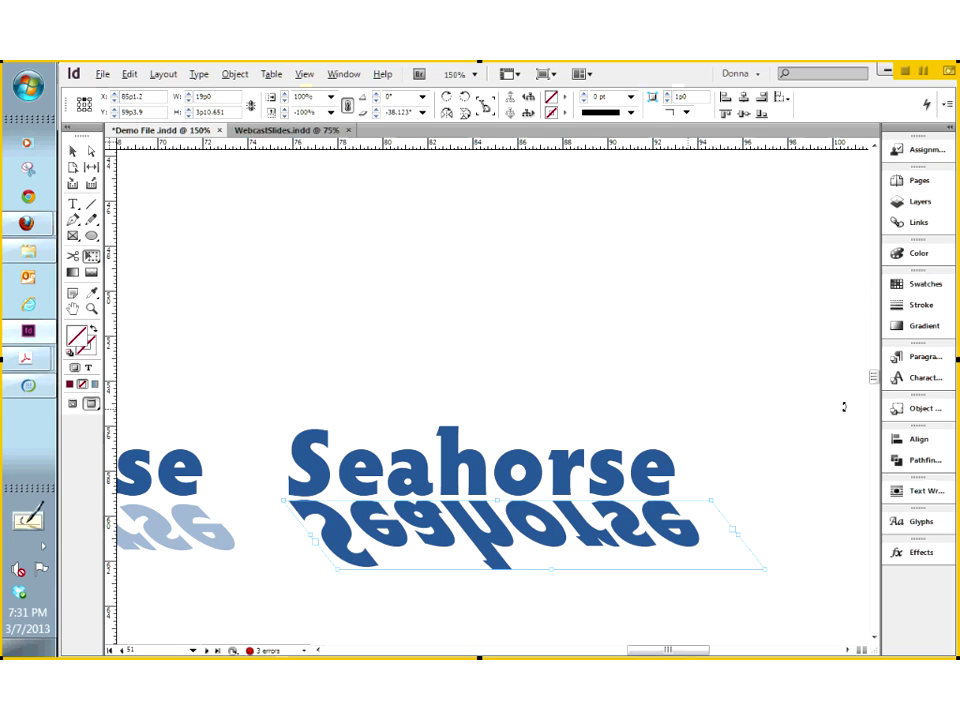
Set the tint of the reflected Seahorse text's blue swatch to 50%, deselect the text and collapse the Swatches panel.
left_click(905, 284)
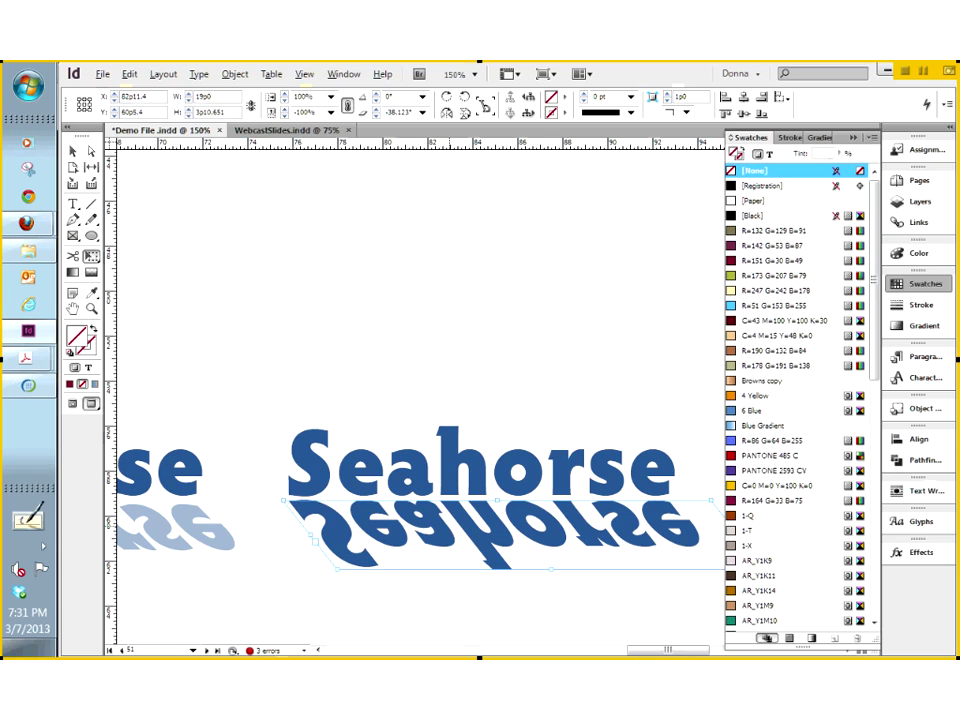
left_click(73, 204)
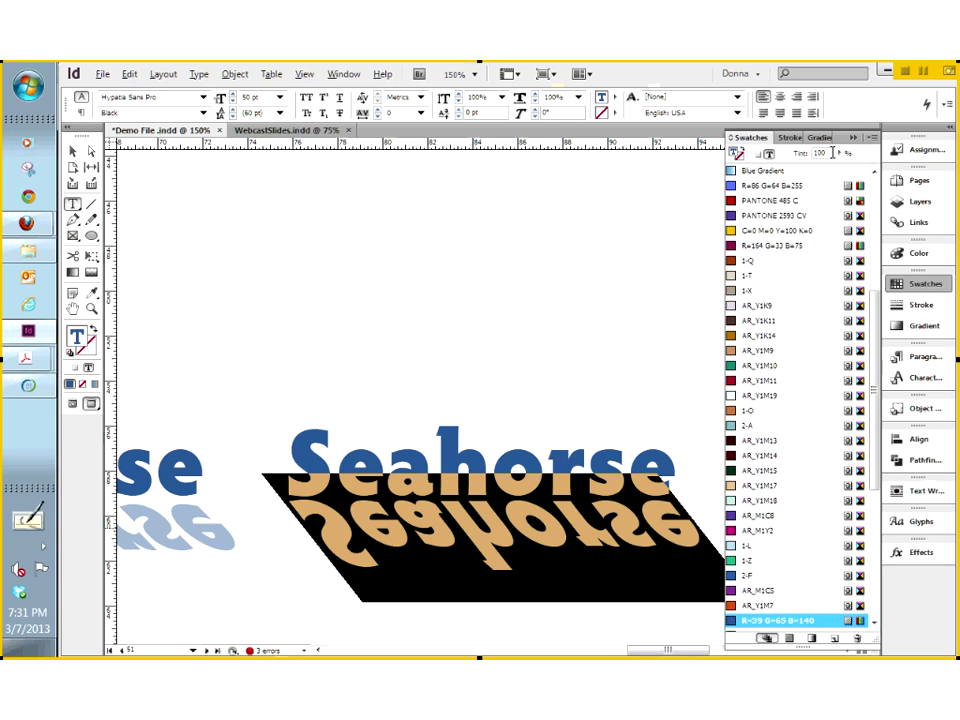
left_click(828, 153)
type("50")
key("Return")
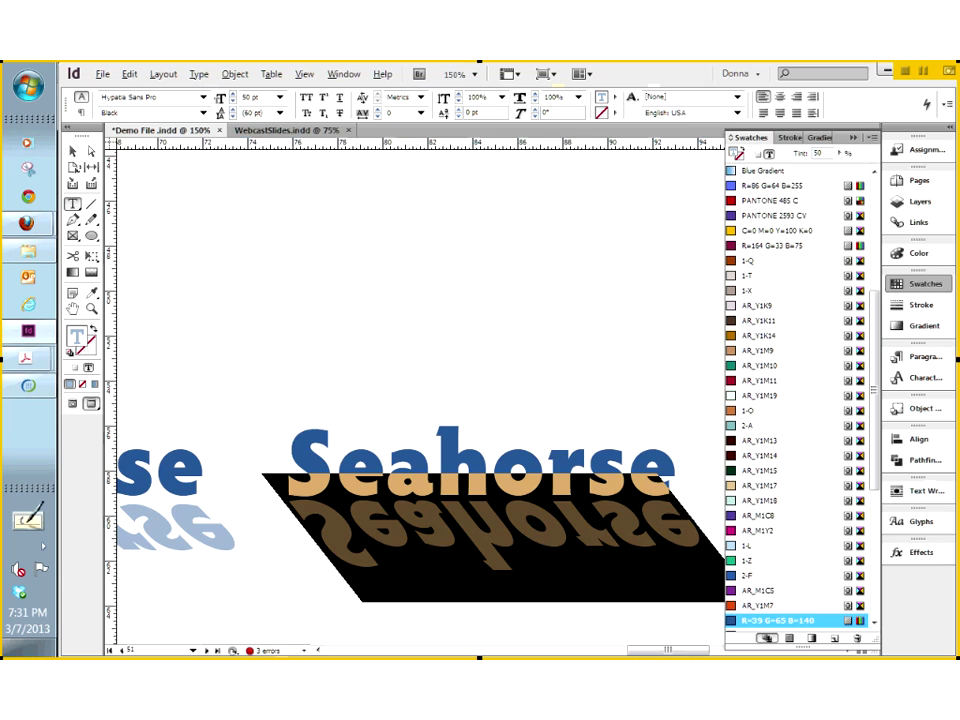
key("Escape")
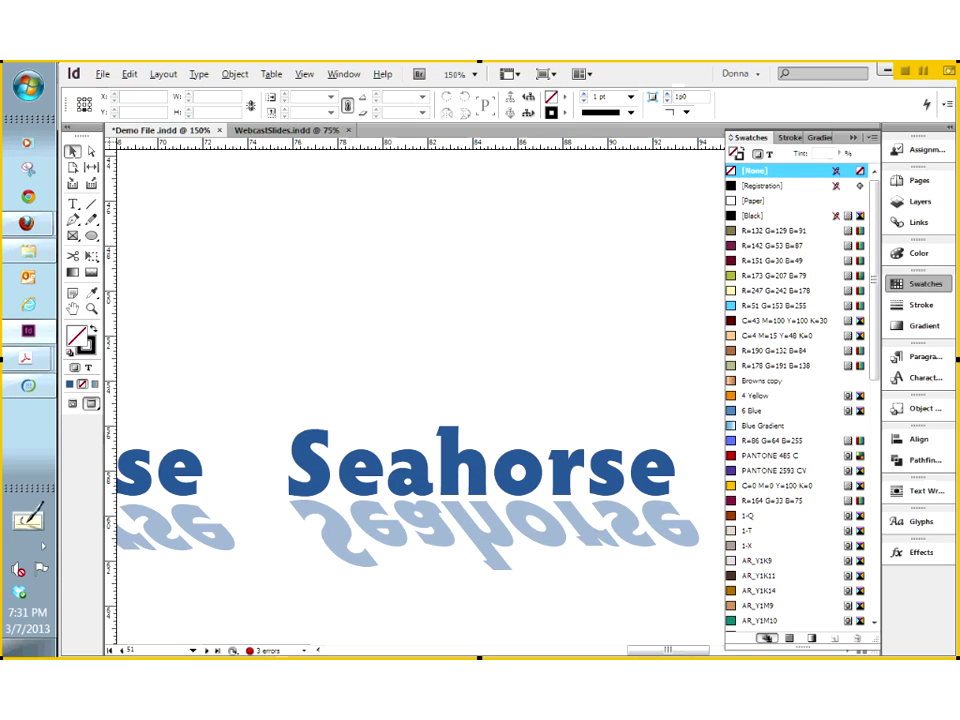
left_click(645, 443)
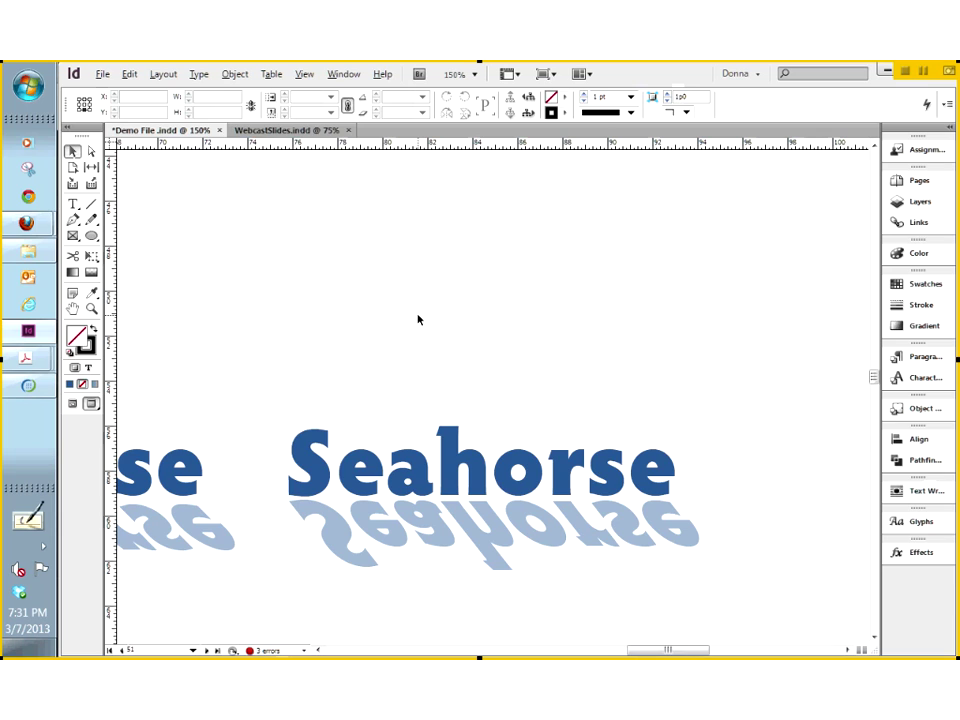
Copy the bald eagle close-up photo from page 46 to page 51, above the second Seahorse text at X 85p1.2, Y 50p6.
key("ctrl+0")
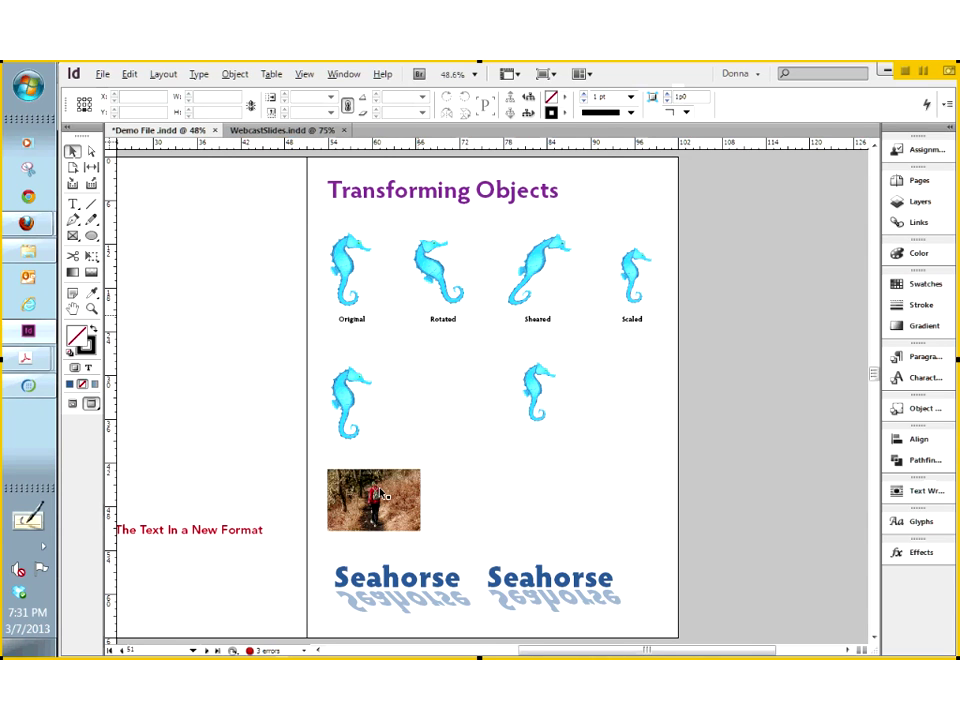
left_click(415, 490)
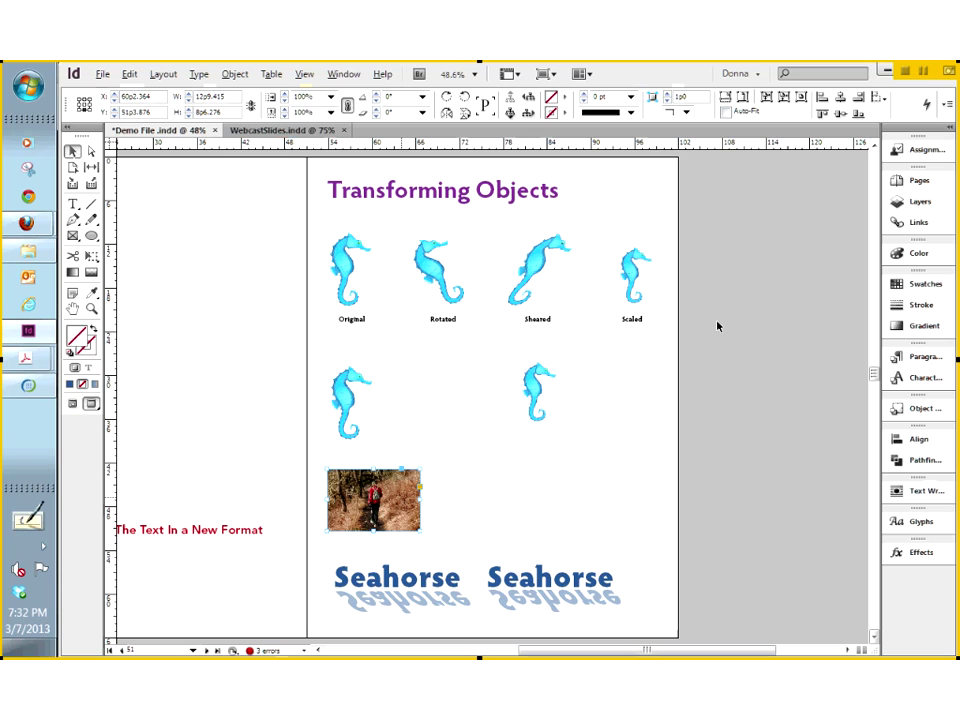
key("alt+Page_Up")
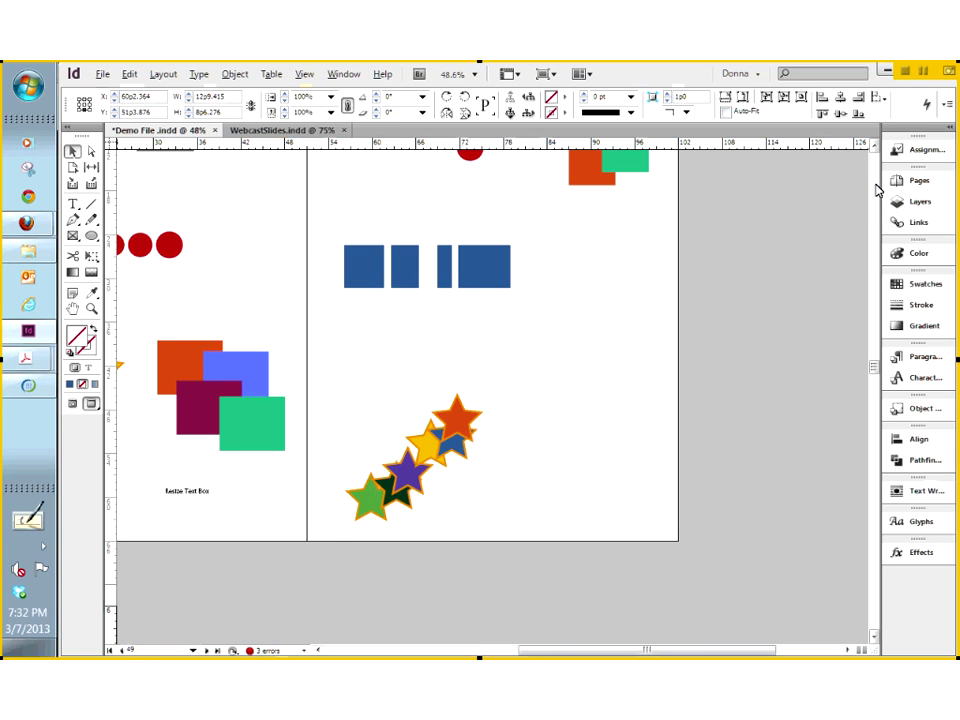
key("alt+Page_Up")
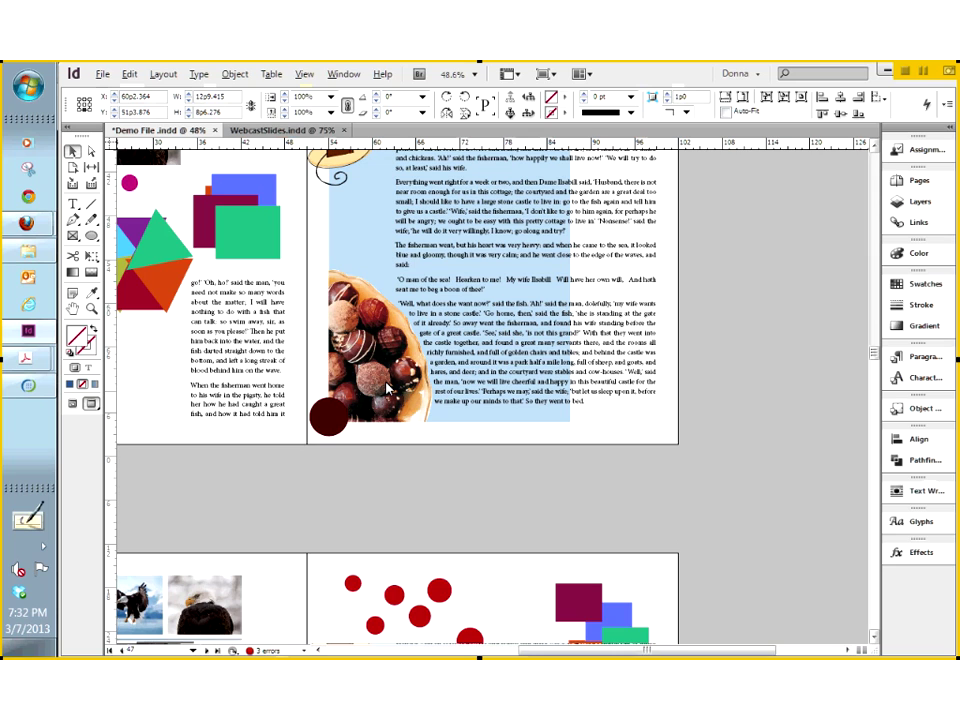
key("alt+Page_Up")
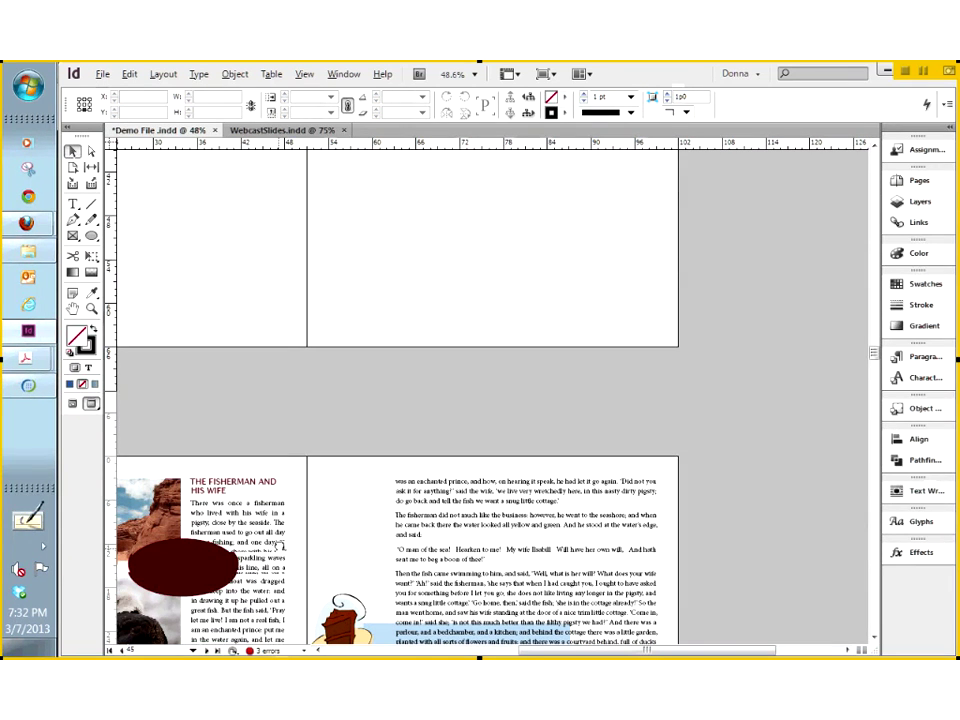
key("shift+Page_Down")
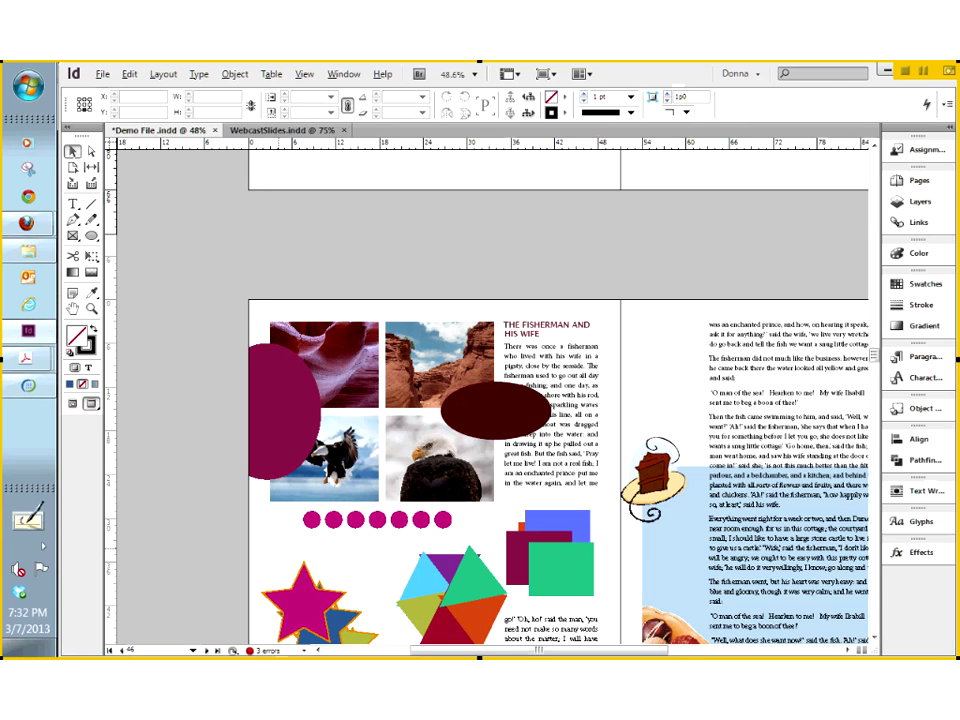
key("ctrl+alt+]")
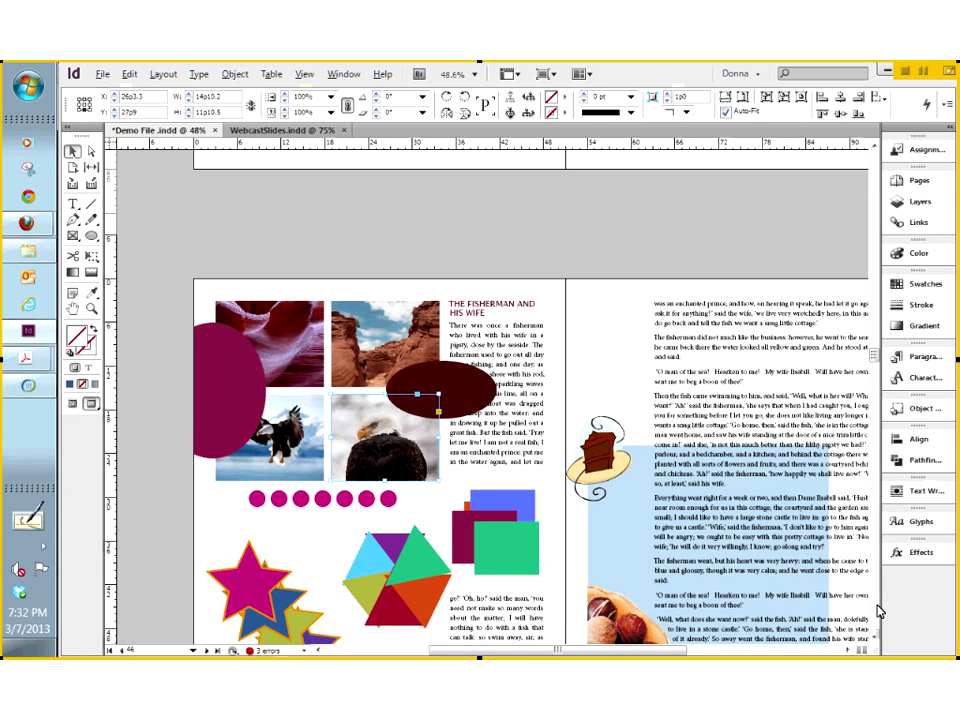
scroll(878, 612, "up", 2)
scroll(878, 612, "up", 5)
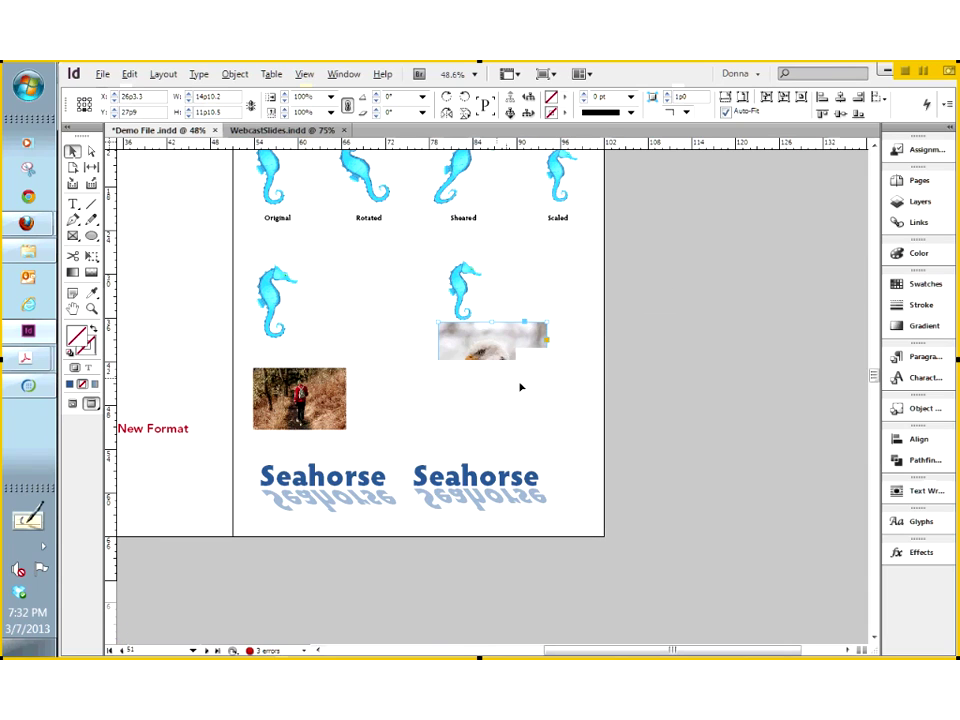
mouse_move(528, 397)
left_mouse_down()
mouse_move(521, 424)
mouse_move(525, 410)
mouse_move(516, 413)
left_mouse_up()
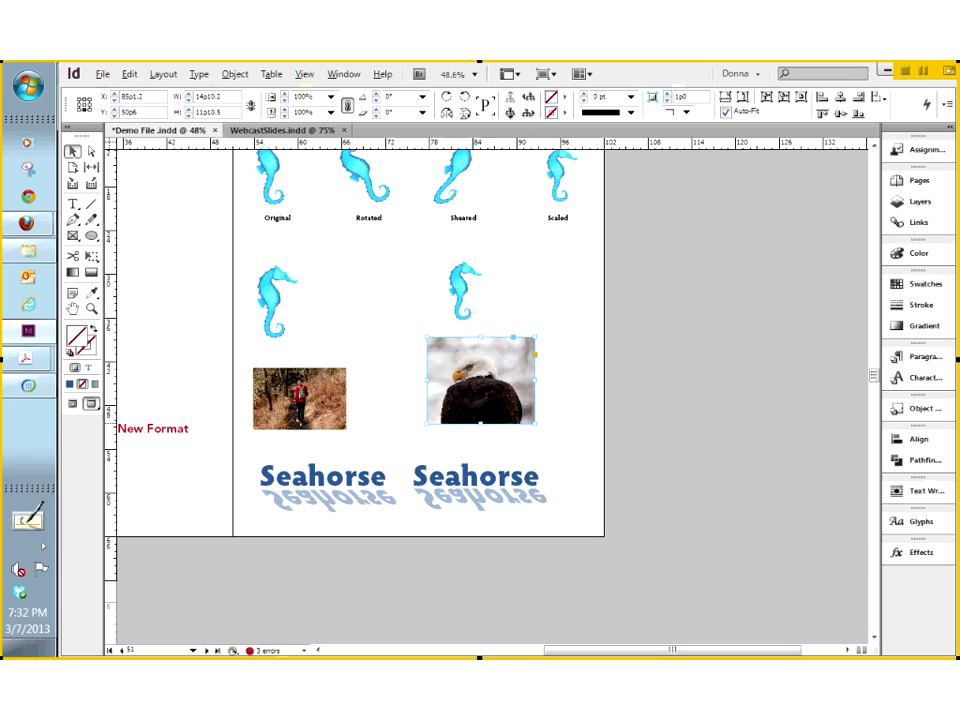
Set the eagle photo's reference point to its center, flip the photo horizontally and restore its original orientation.
left_click_drag(357, 299, 623, 497)
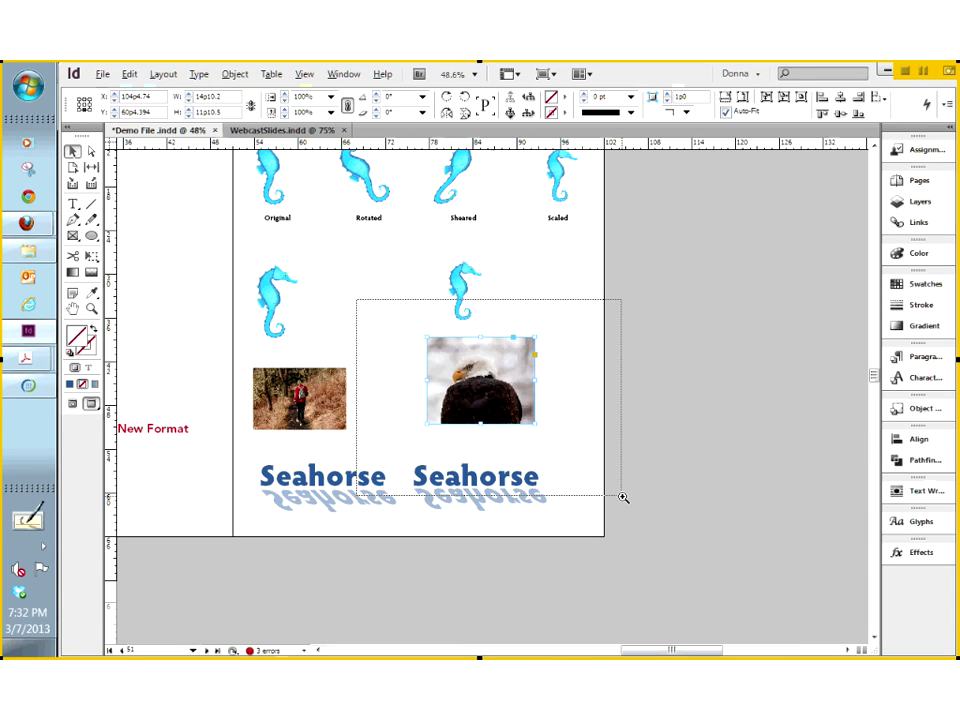
left_click_drag(623, 497, 623, 497)
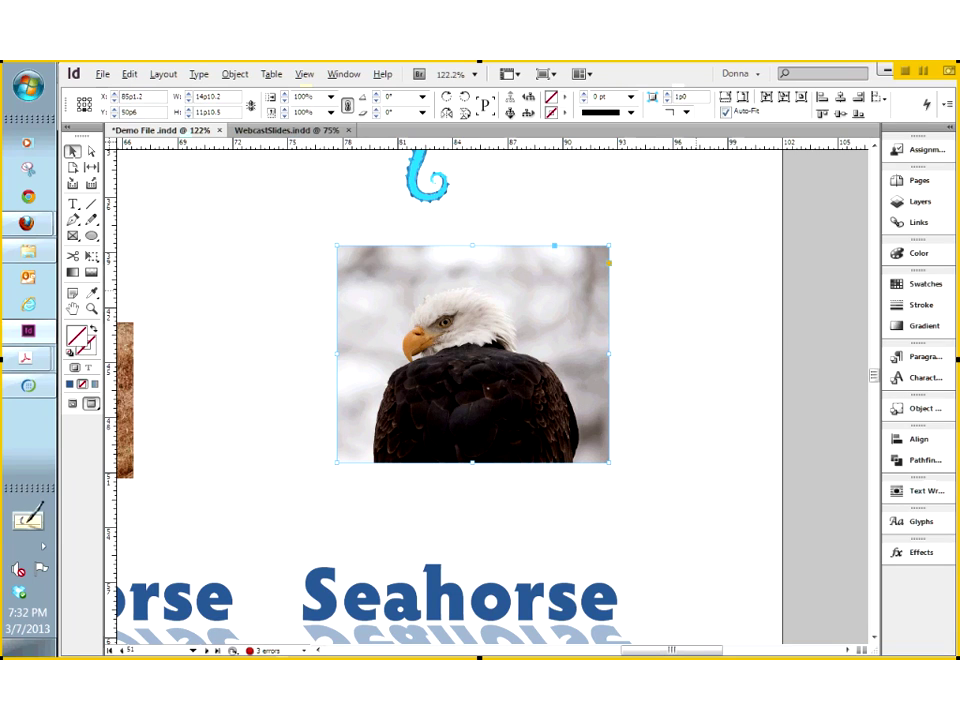
left_click(84, 105)
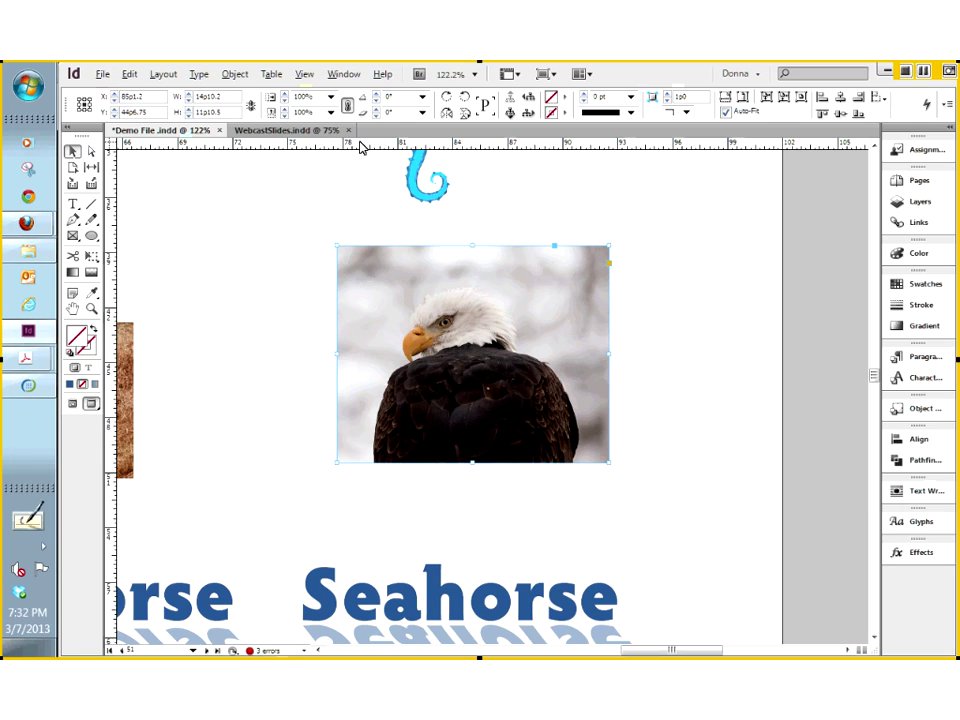
left_click(447, 117)
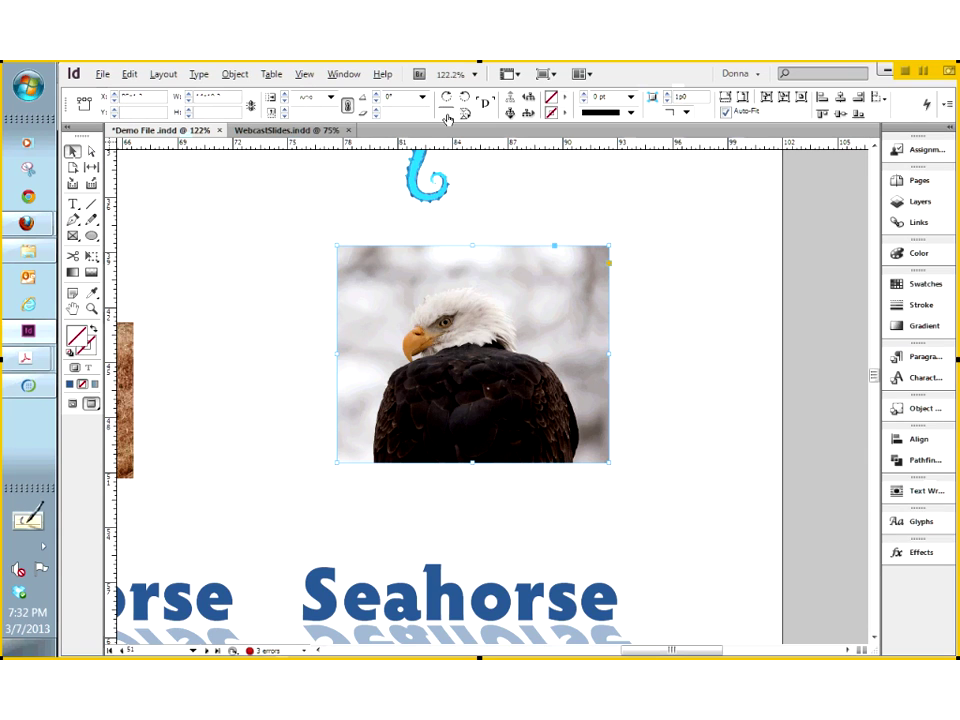
left_click(447, 117)
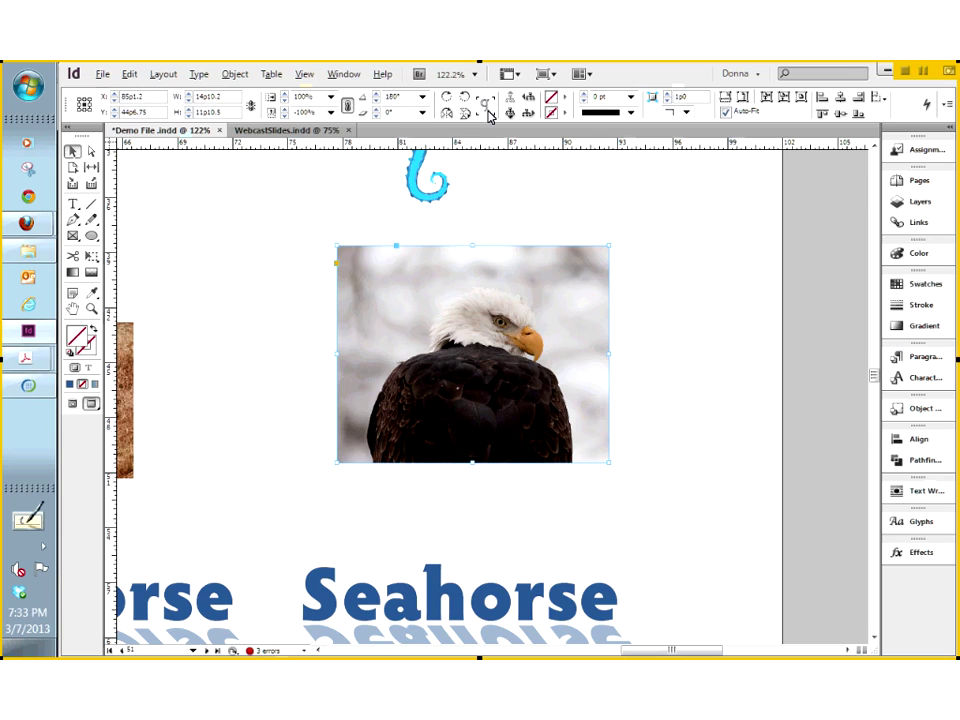
left_click(489, 115)
left_click(489, 115)
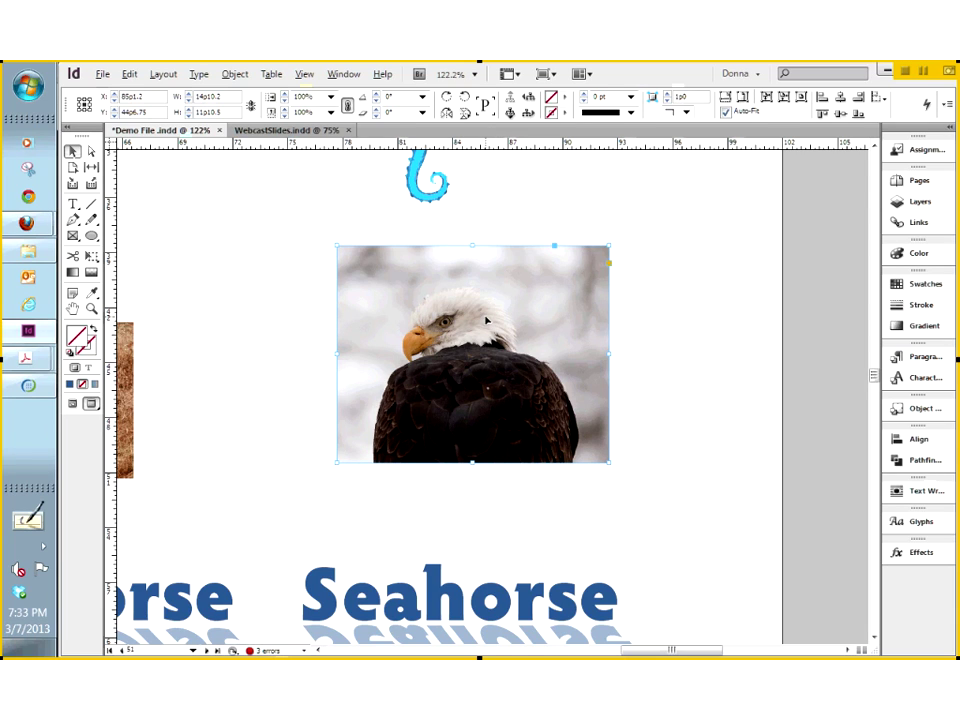
Flip the eagle photo horizontally and vertically, rotate it 90° counterclockwise, clear its transformations and deselect it.
left_click(465, 114)
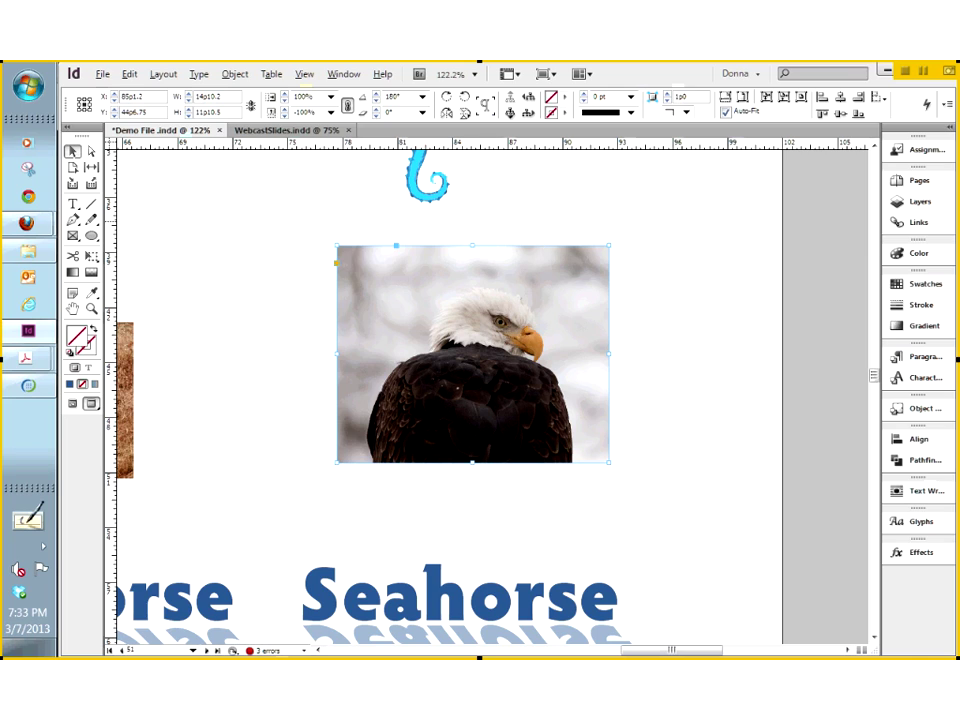
left_click(465, 116)
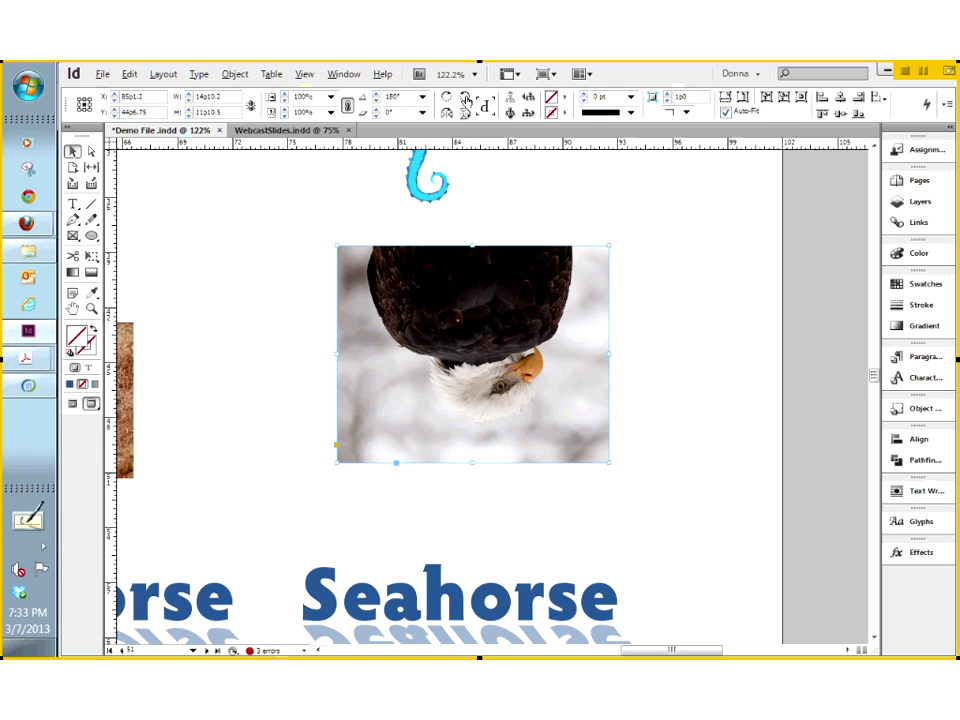
left_click(466, 100)
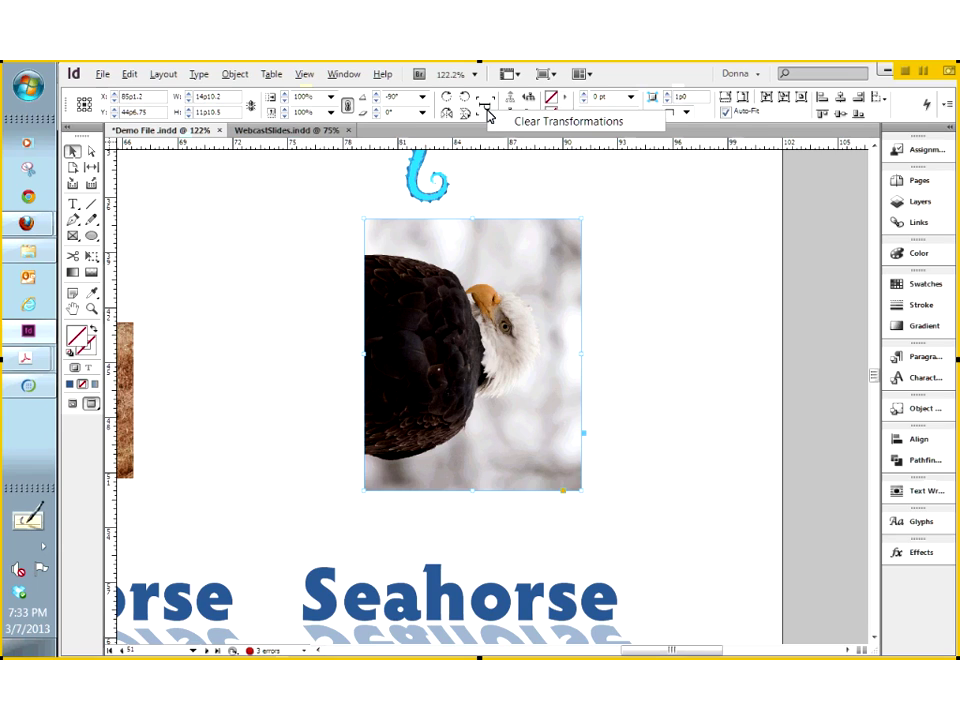
left_click(567, 119)
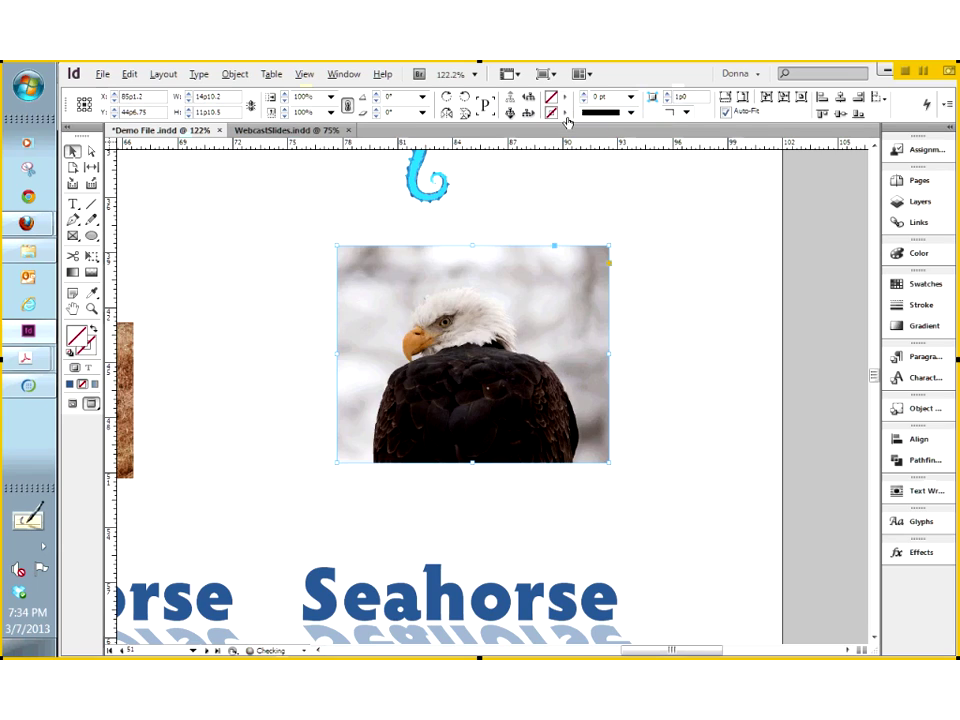
left_click(697, 375)
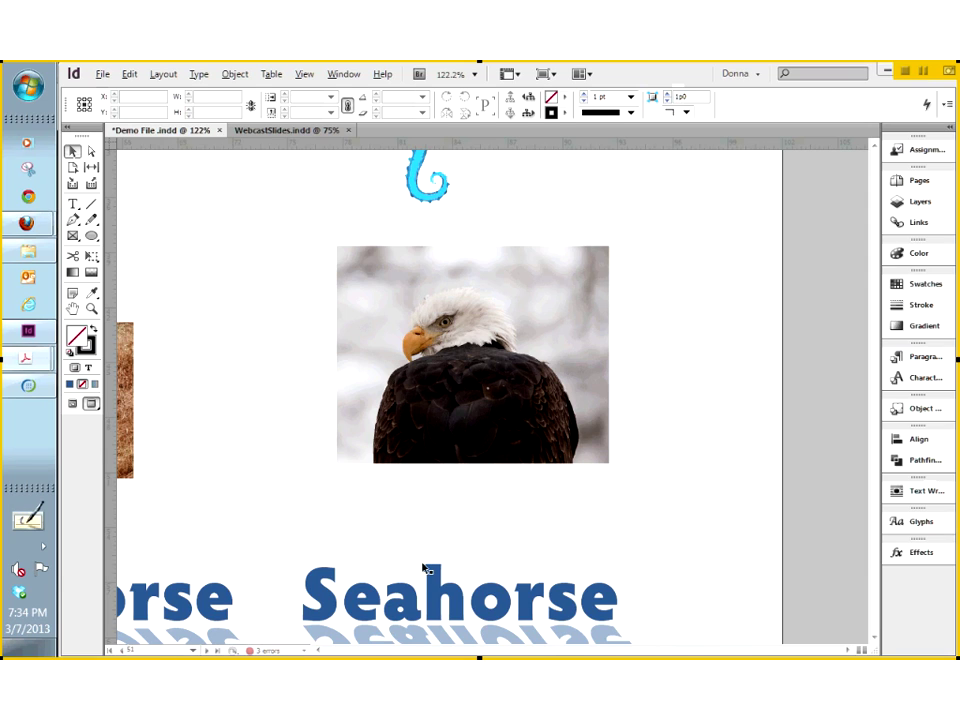
Select the seahorse above the eagle photo and place the Rotate tool's origin at its tail curl.
scroll(407, 391, "up", 3)
left_click(407, 391)
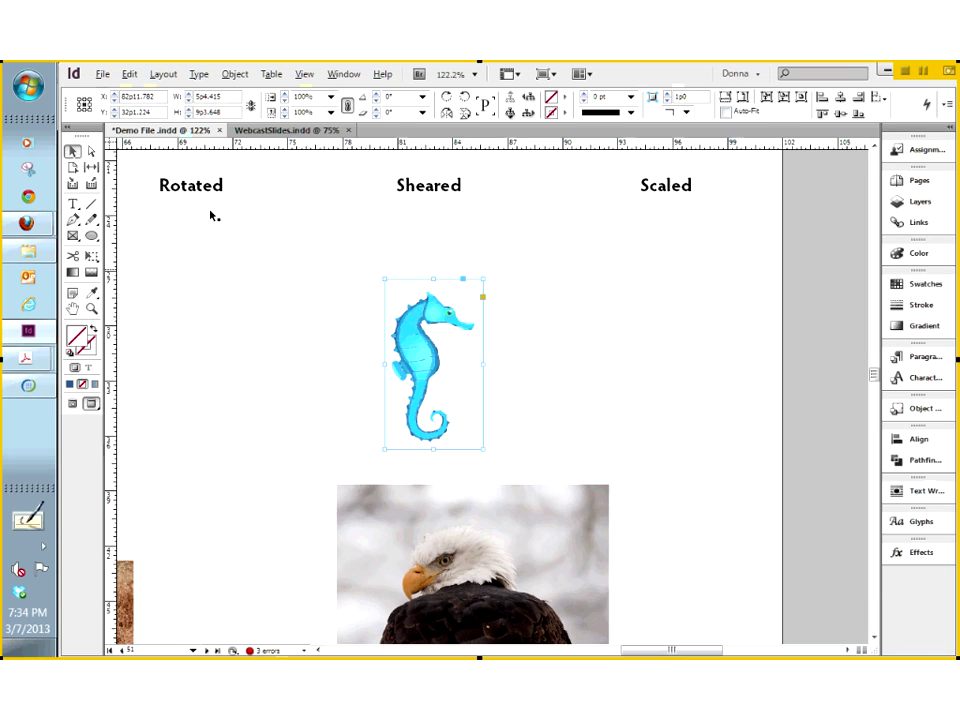
left_click(92, 256)
left_click_drag(92, 256, 136, 271)
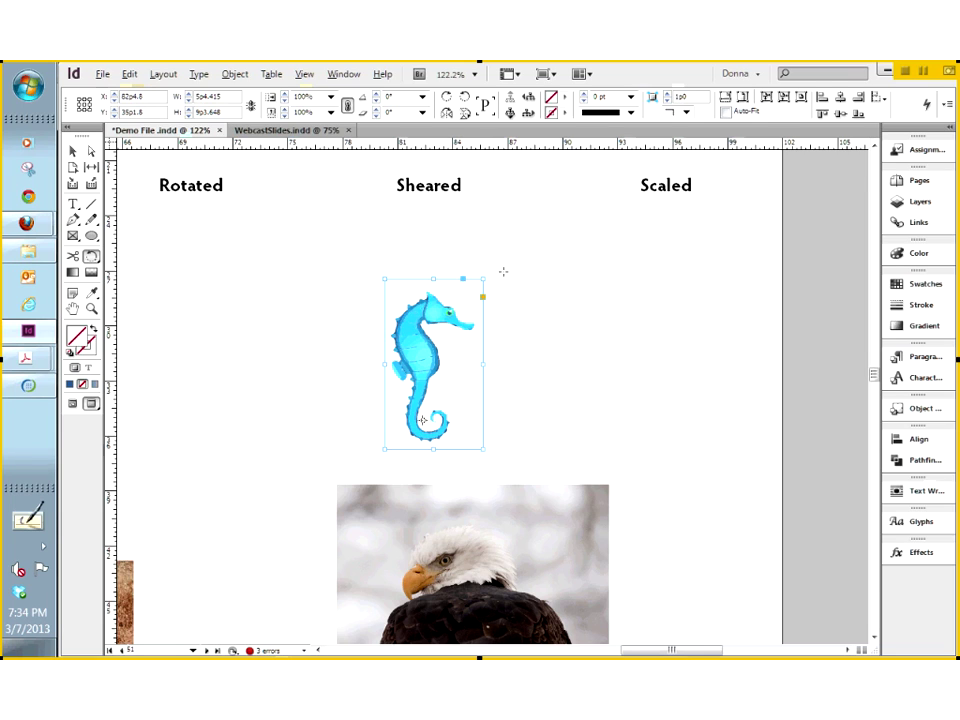
Rotate the seahorse by about -29° around its tail curl and undo the rotation.
left_click_drag(519, 244, 594, 322)
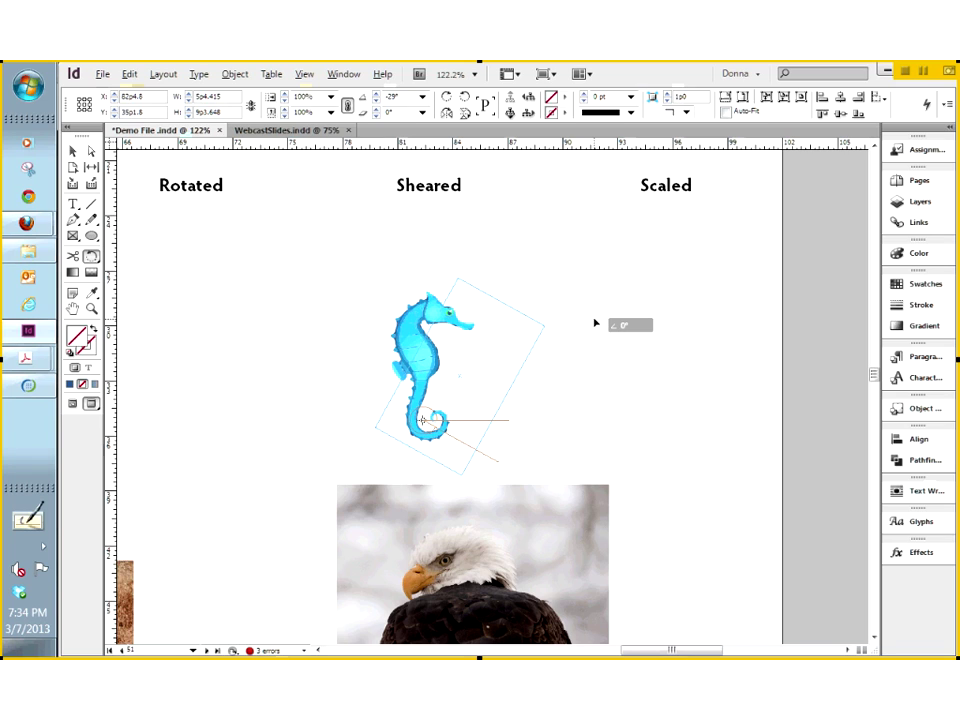
left_click_drag(594, 322, 598, 317)
key("ctrl+z")
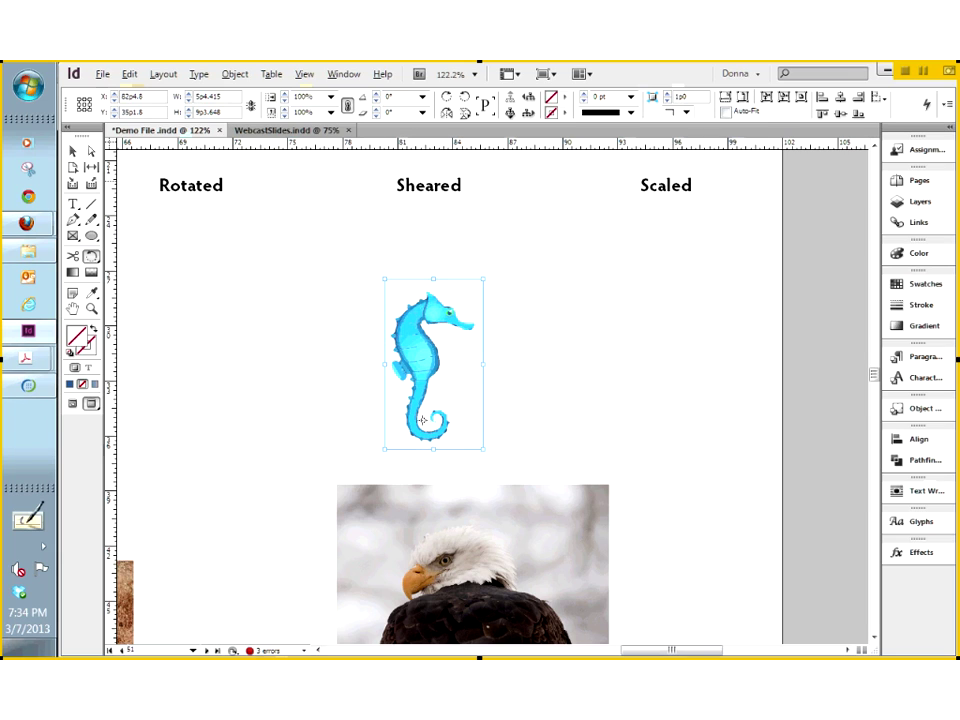
Set the seahorse's reference point to its center and its rotation angle to 28.5°.
left_click(85, 106)
type("28.5")
key("Return")
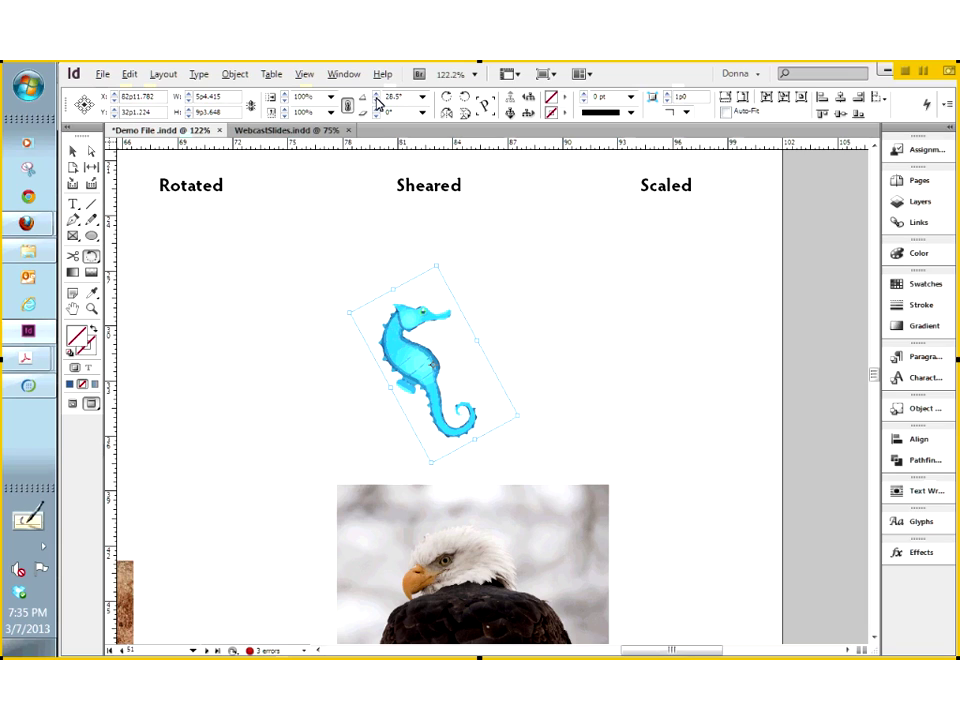
Clear the selection, reselect the seahorse above the eagle photo with the Selection tool and undo its 28.5° rotation.
key("ctrl+a")
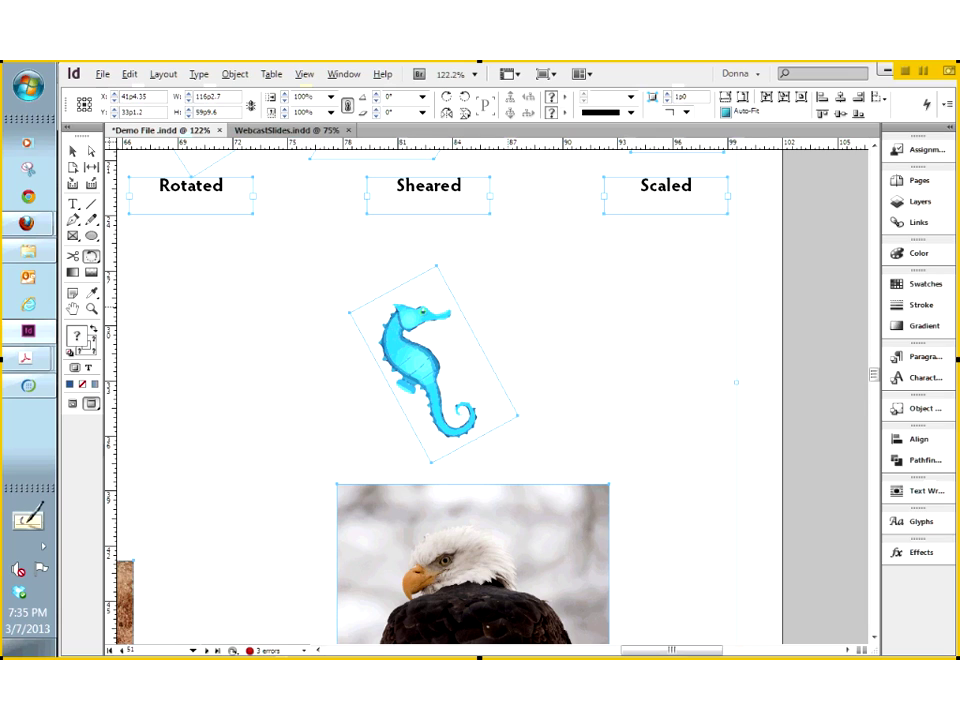
key("v")
left_click(535, 330)
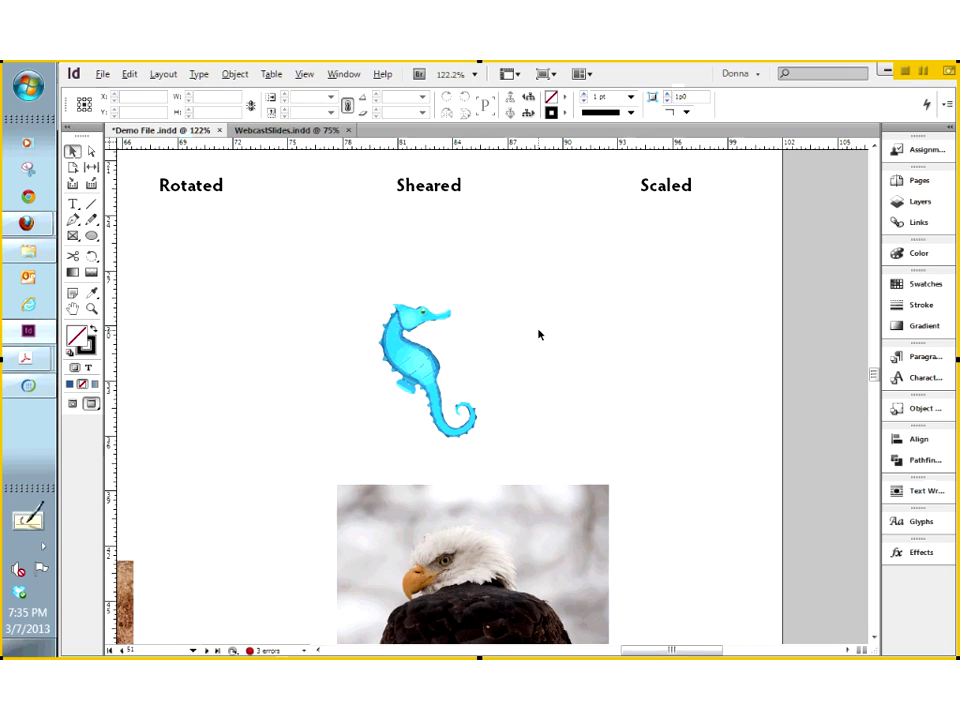
left_click(424, 343)
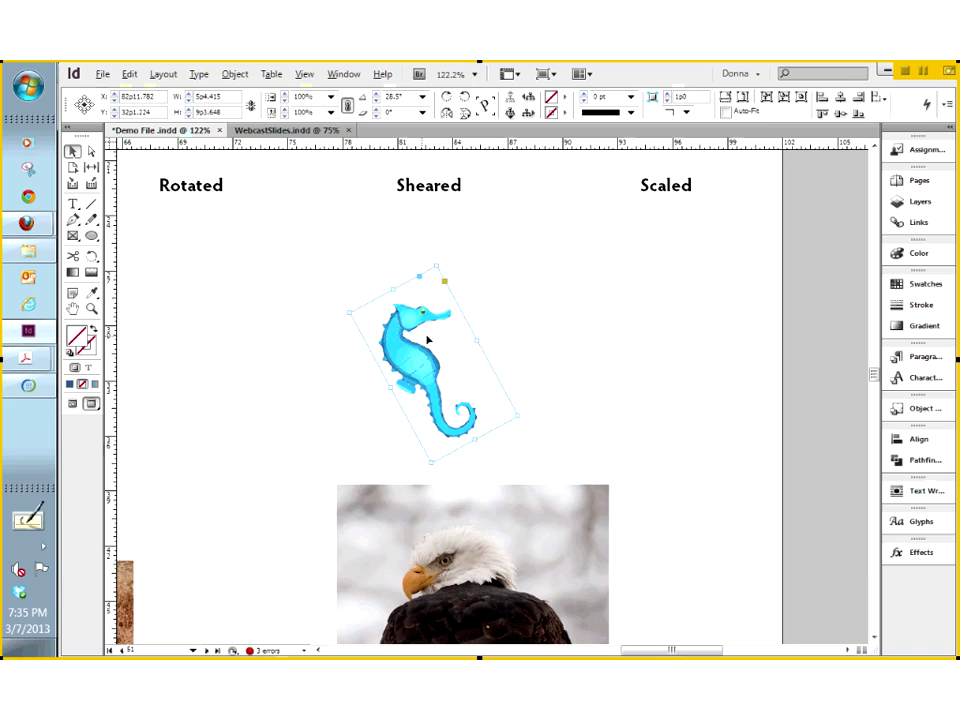
key("ctrl+z")
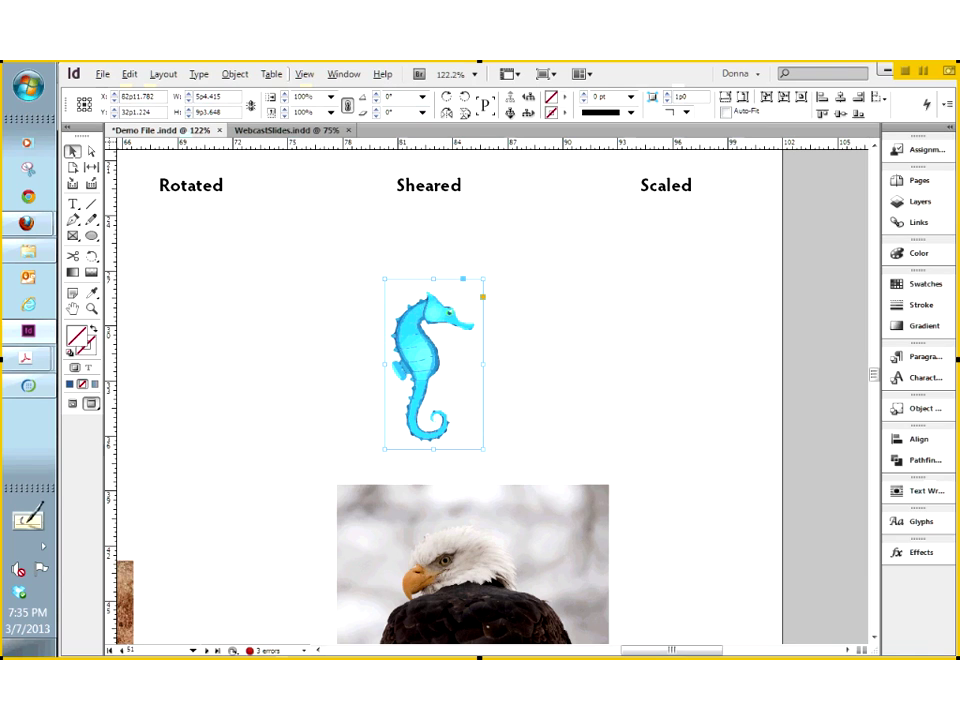
Open the Rotate transformation dialog for the selected seahorse.
left_click(236, 76)
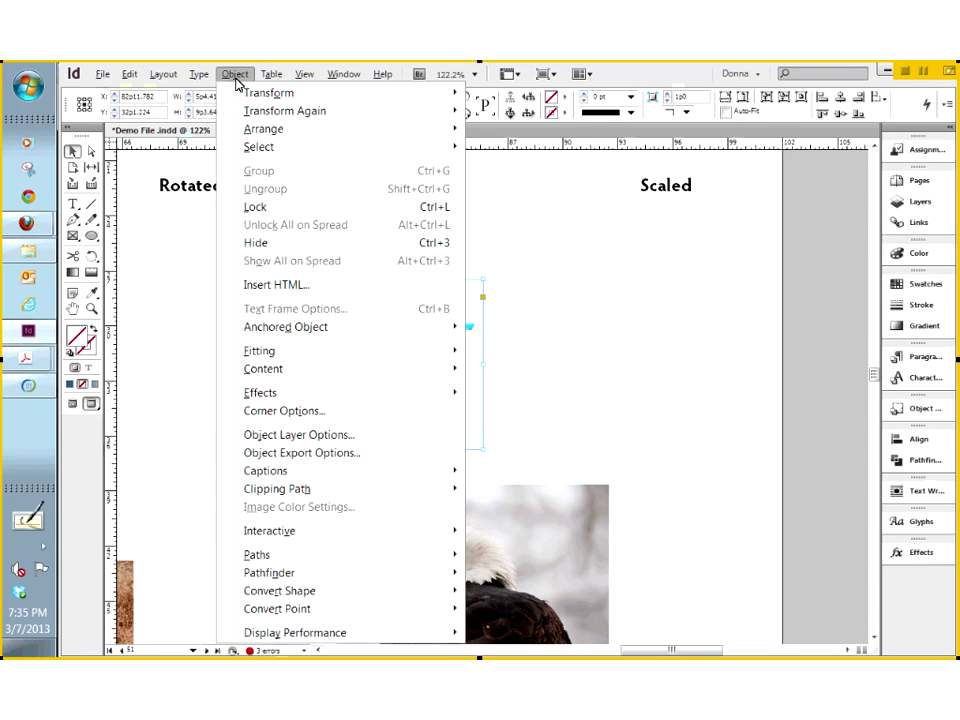
mouse_move(264, 88)
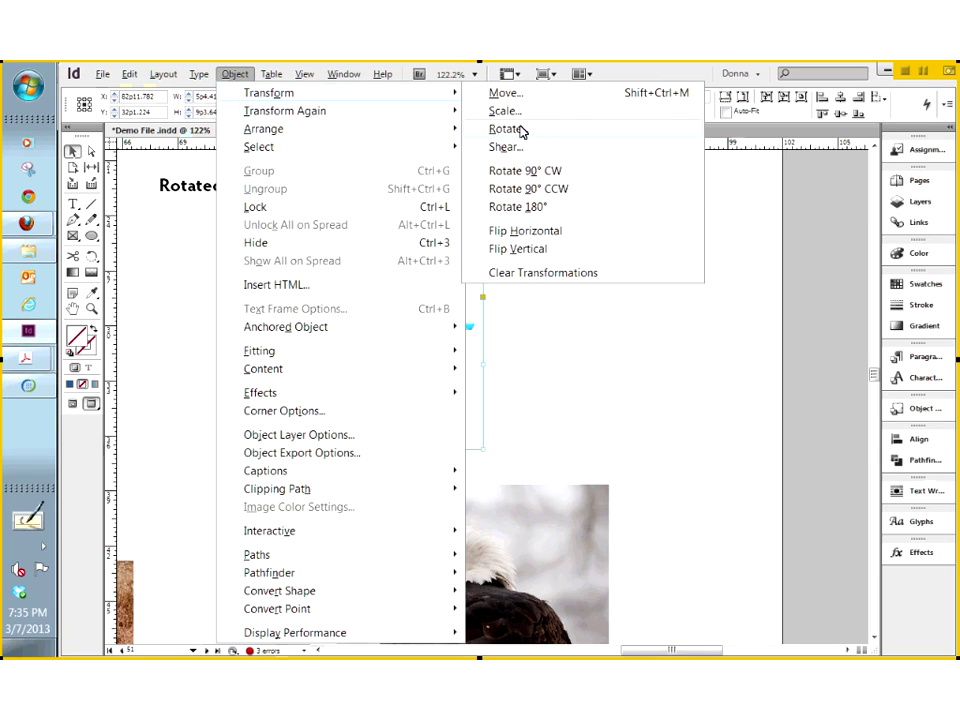
left_click(506, 129)
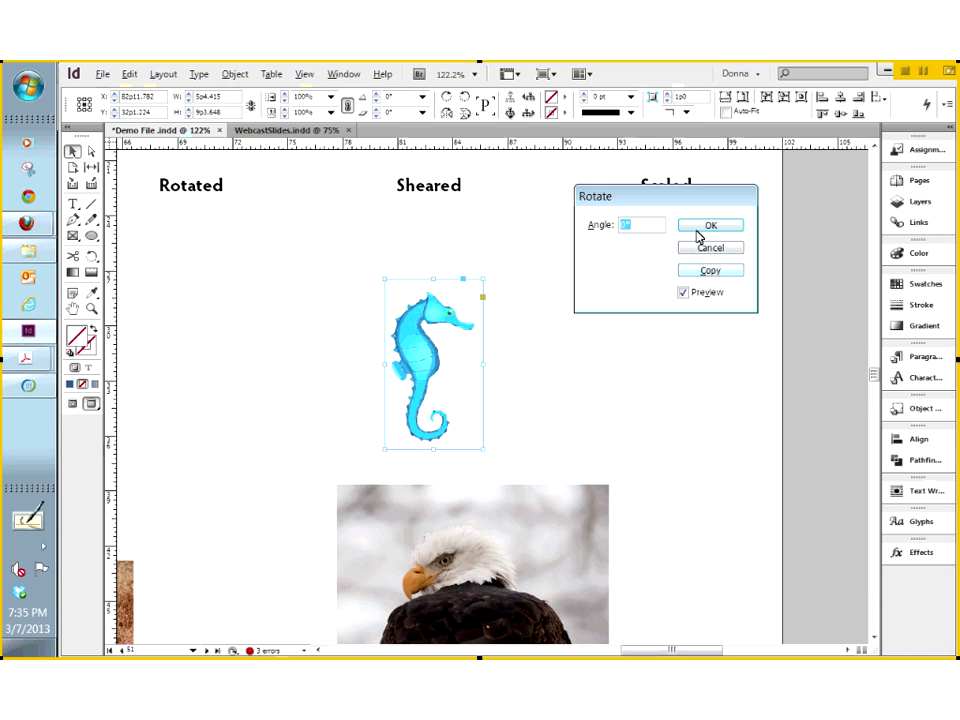
Rotate the selected seahorse by 30°, change the angle to -30°, and undo the rotation.
type("30")
left_click(729, 227)
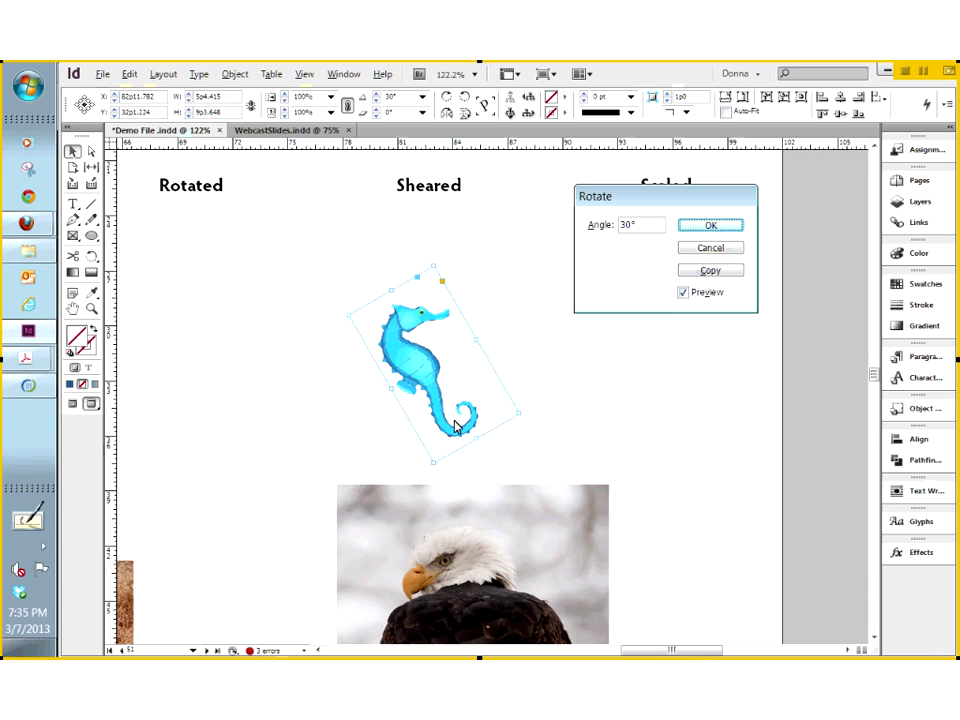
double_click(643, 230)
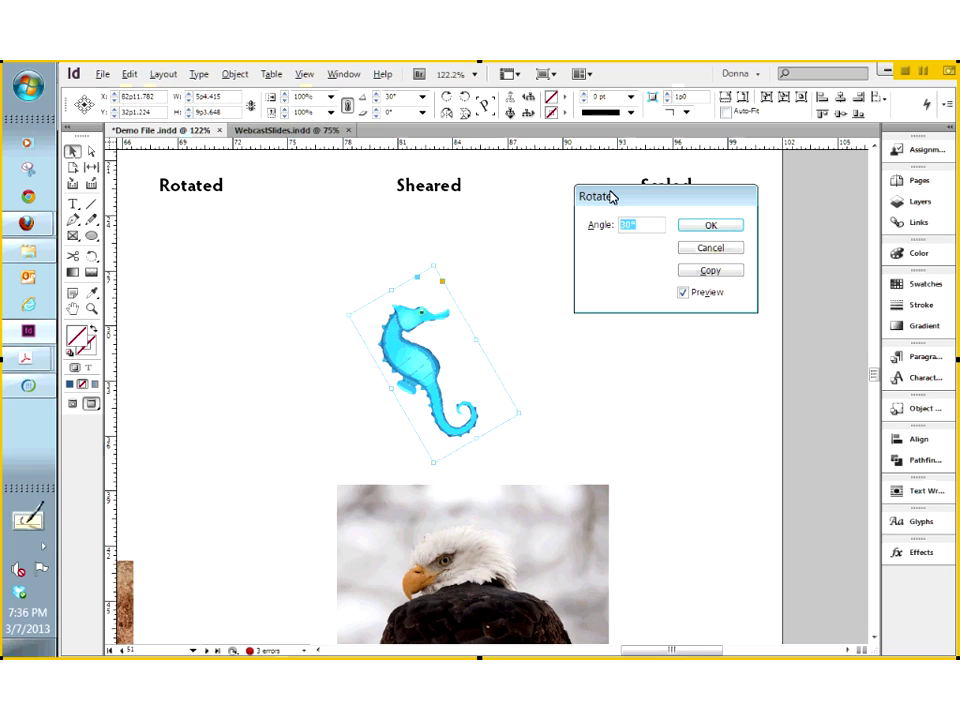
type("-30")
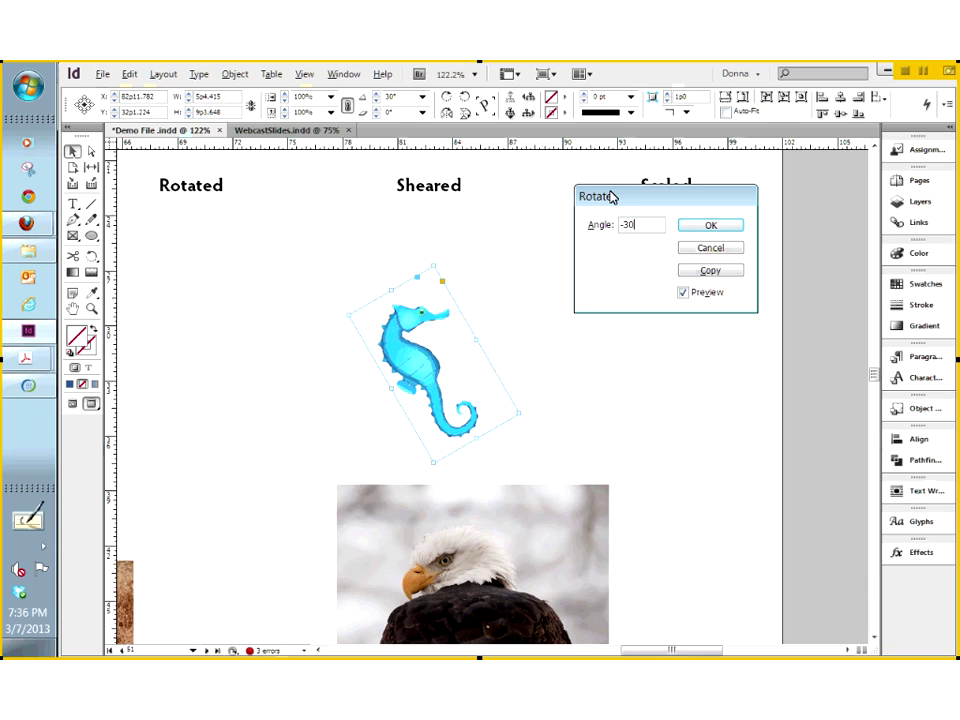
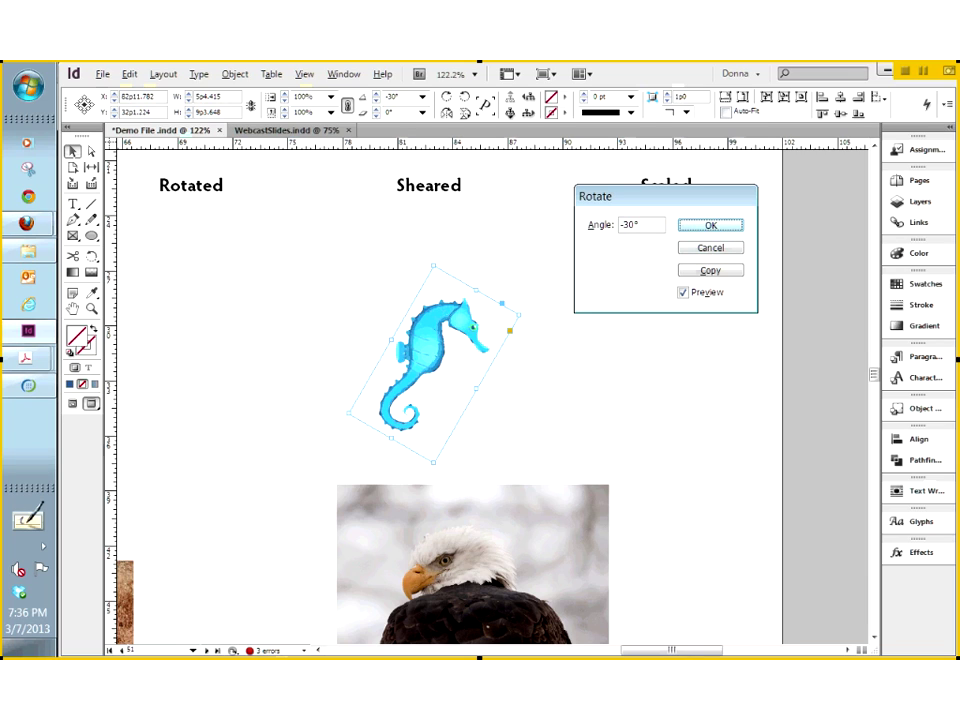
left_click(709, 226)
key("ctrl+z")
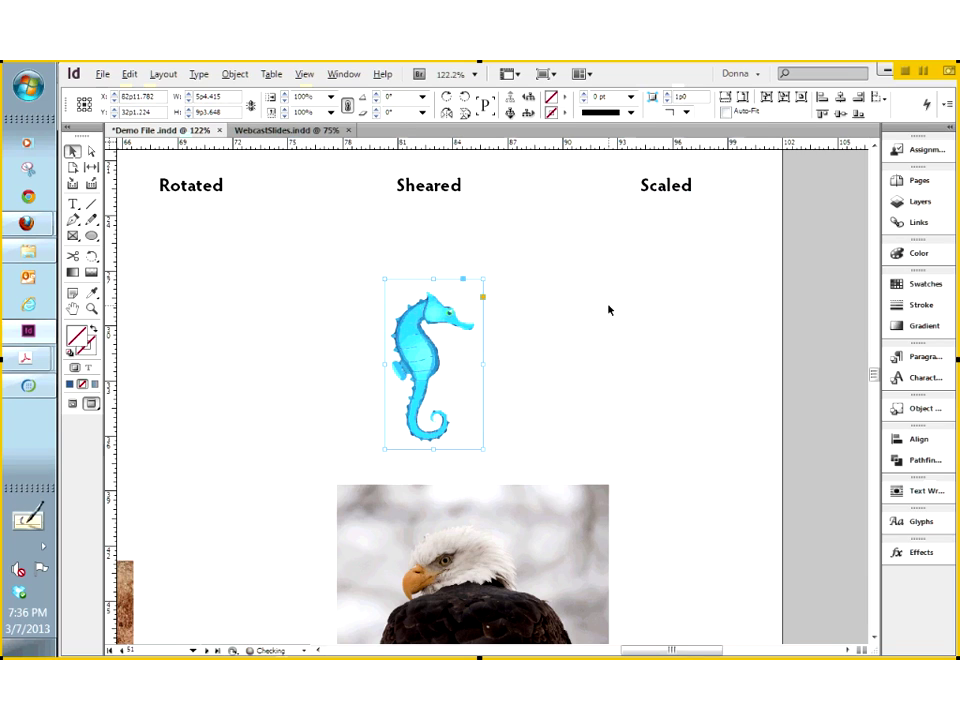
Make a copy of the seahorse rotated by -30°, move it beside the original, and undo both changes.
left_click(238, 80)
mouse_move(435, 96)
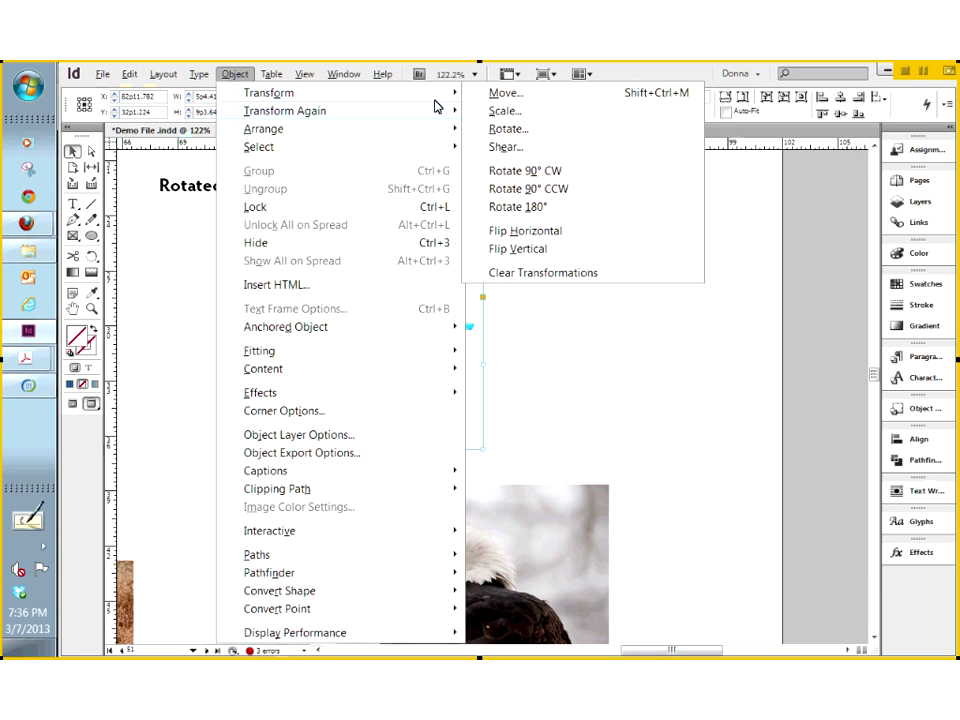
left_click(506, 129)
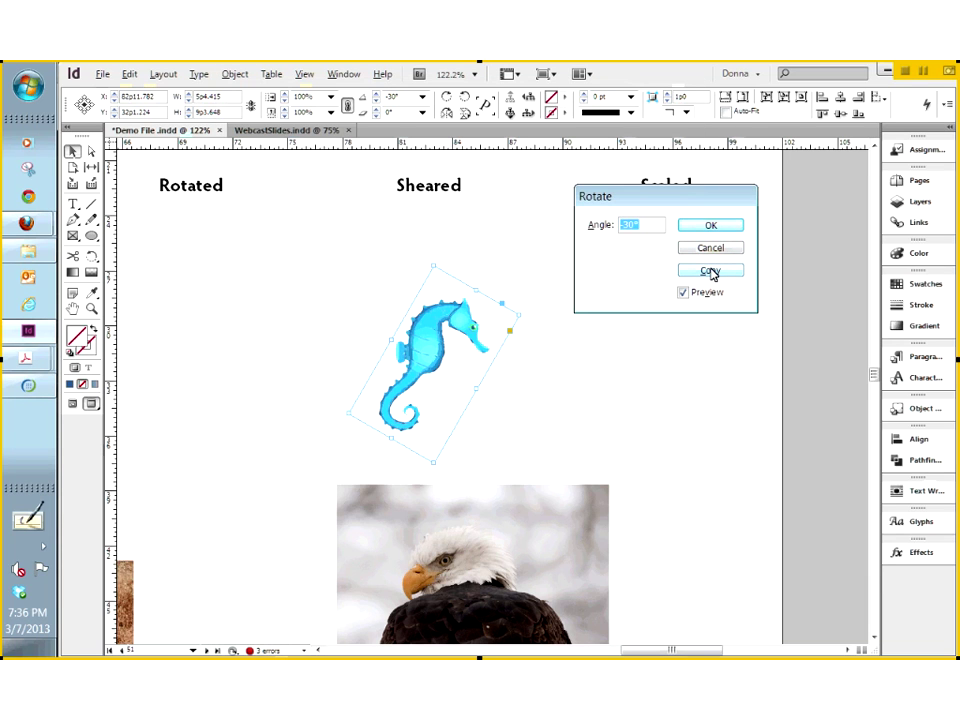
left_click(709, 271)
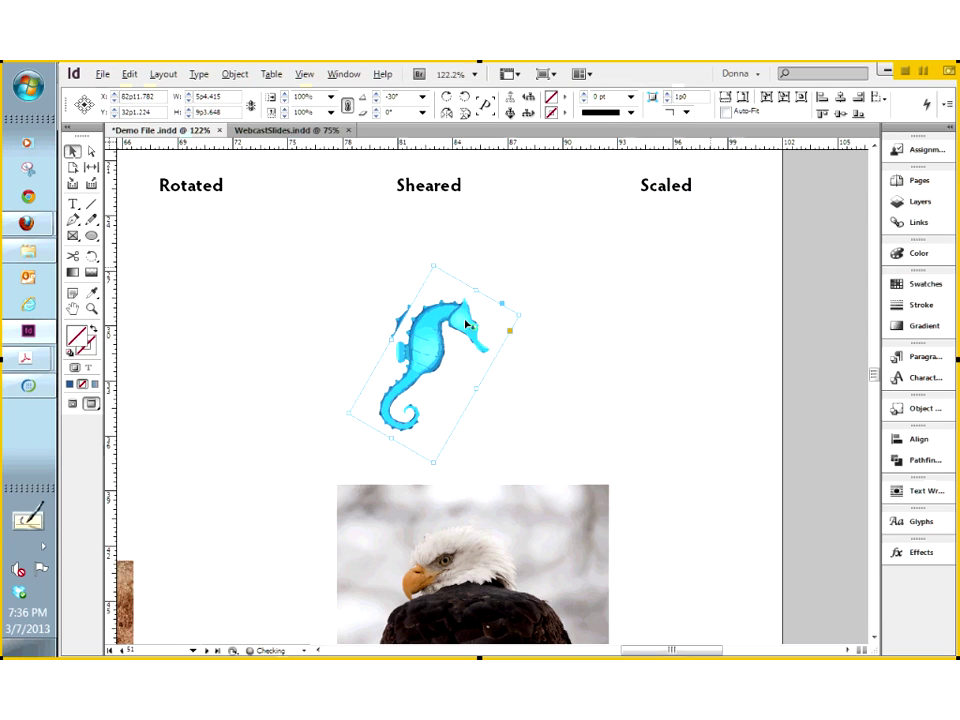
left_click_drag(437, 348, 600, 378)
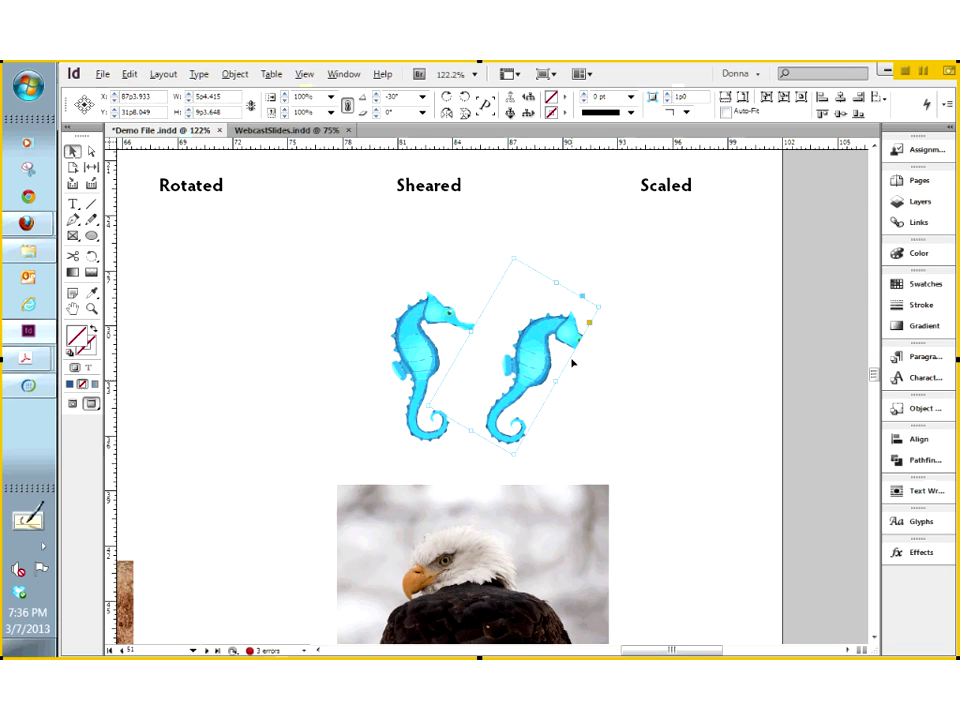
key("ctrl+z")
key("ctrl+z")
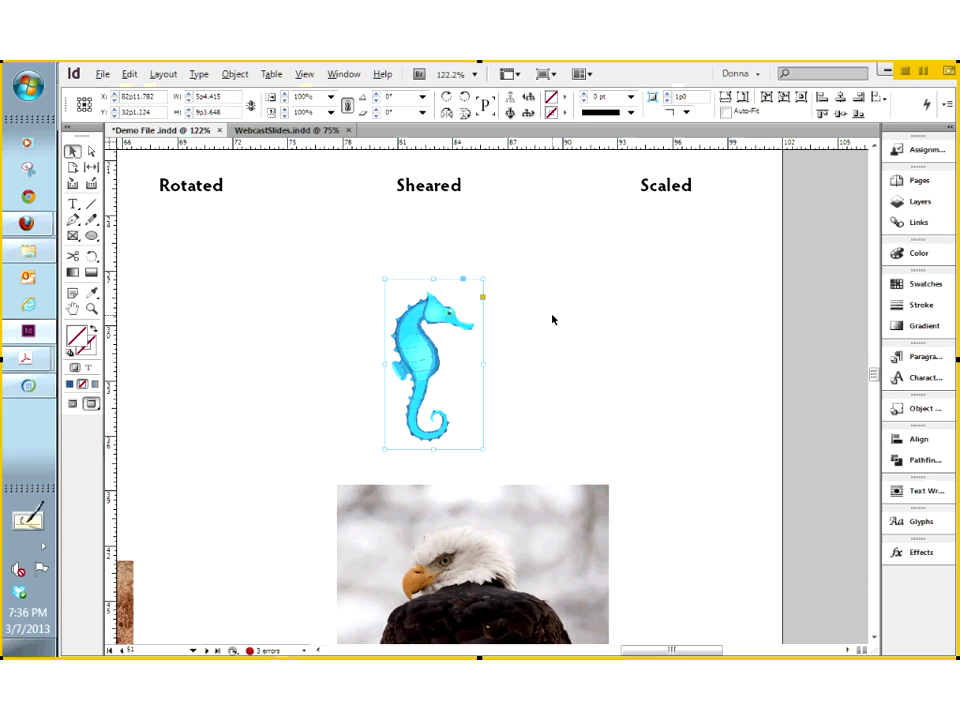
key("ctrl+shift+a")
left_click(235, 74)
mouse_move(268, 92)
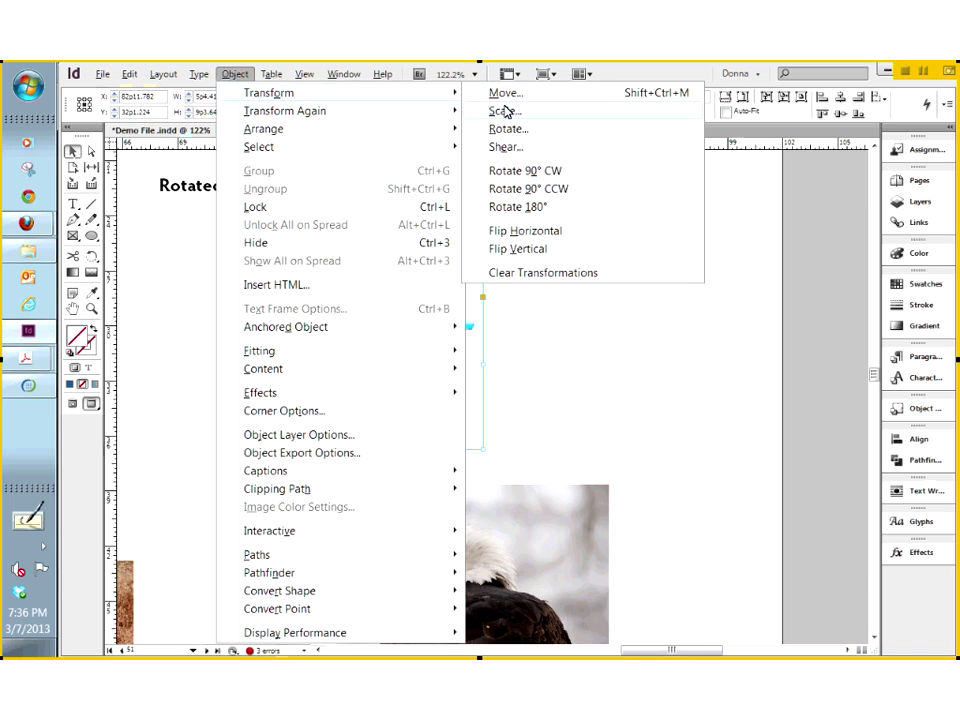
key("Escape")
key("Escape")
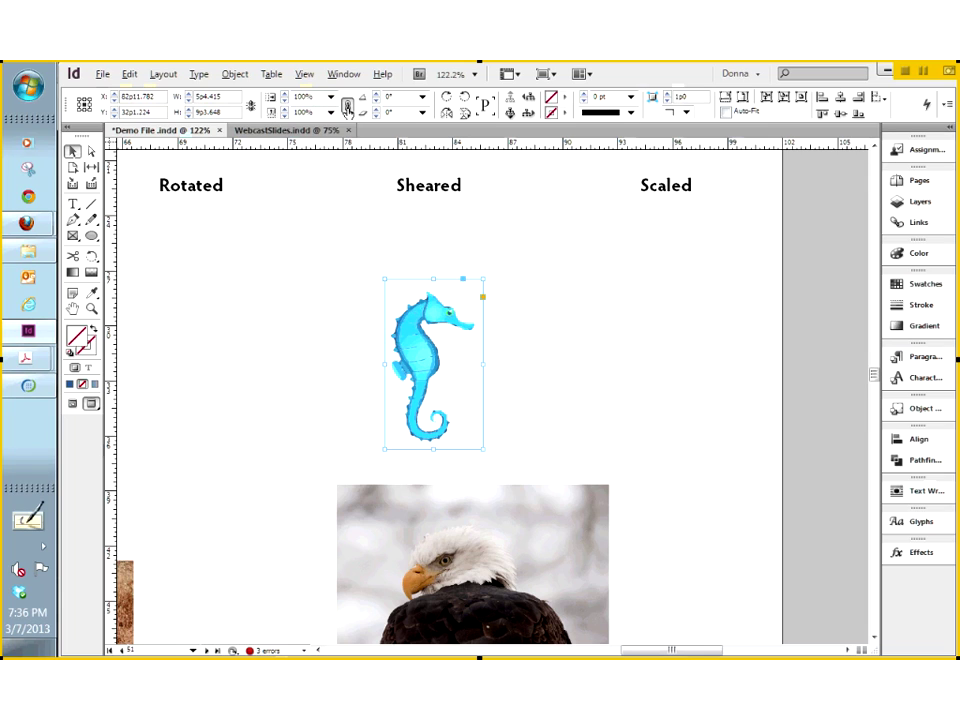
left_click(236, 76)
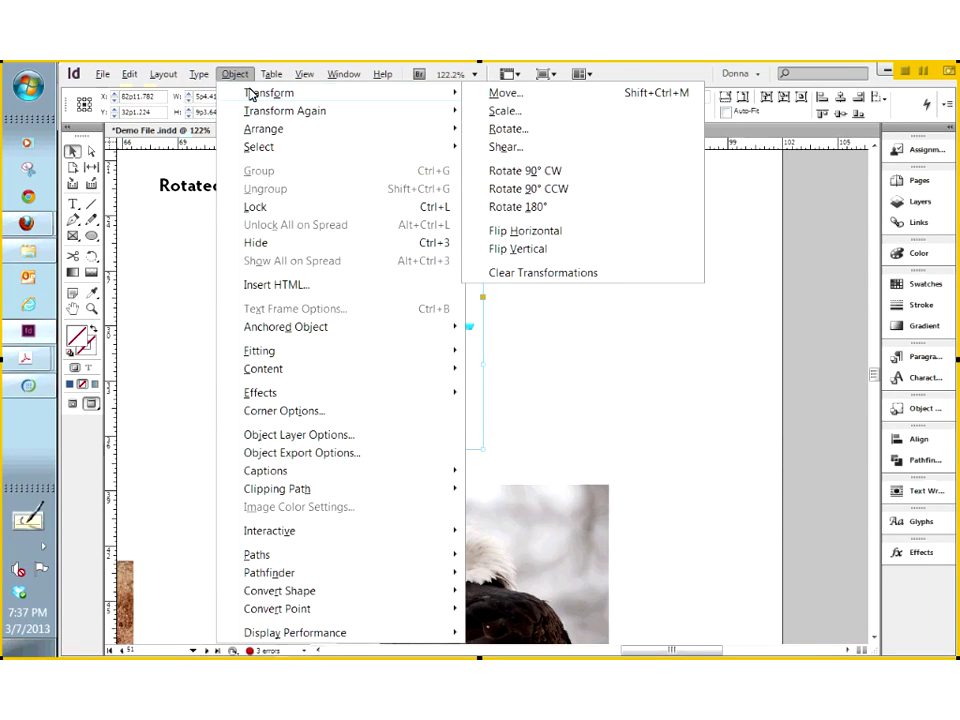
left_click(158, 347)
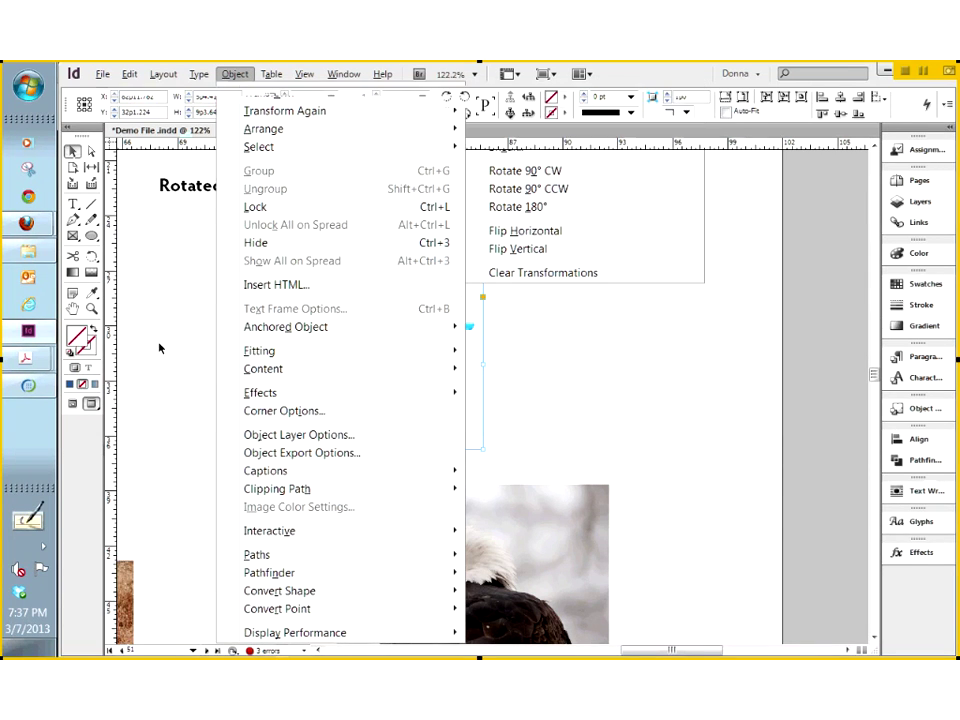
left_click(420, 300)
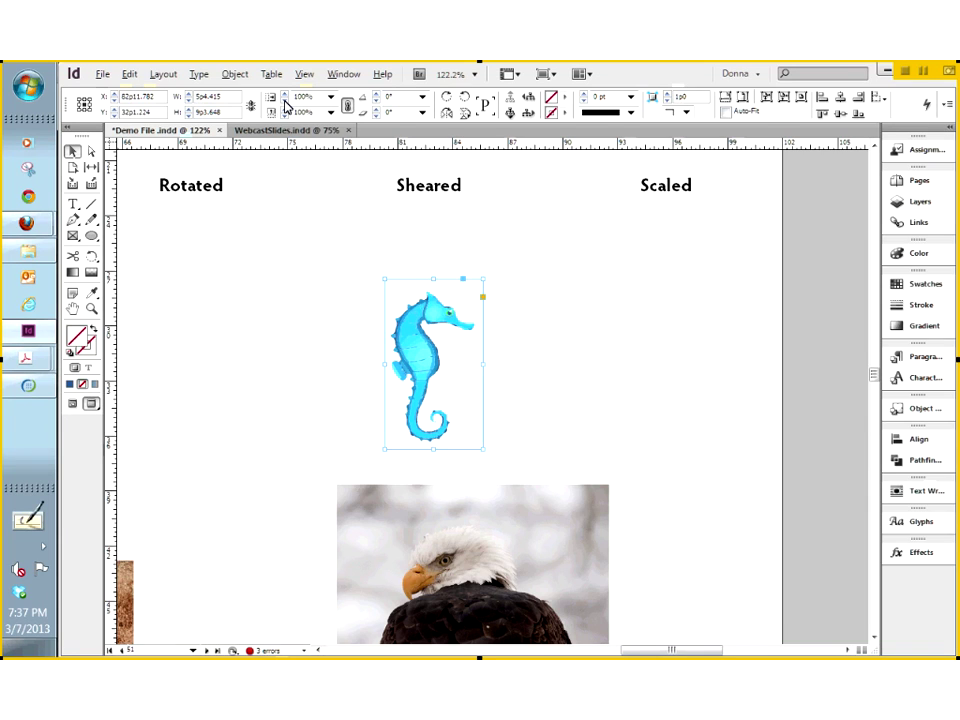
Scale the selected seahorse together with its frame to 80% horizontally and vertically.
left_click(294, 96)
type("80")
left_click(300, 112)
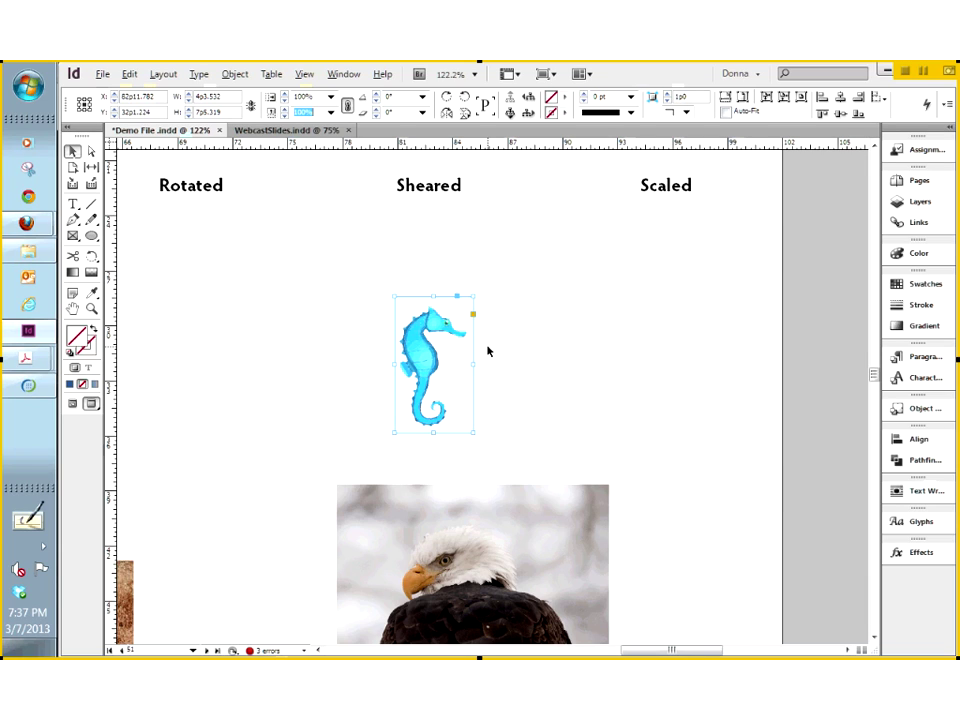
Select the seahorse image inside its frame and scale the image to 100%.
left_click(91, 151)
key("Escape")
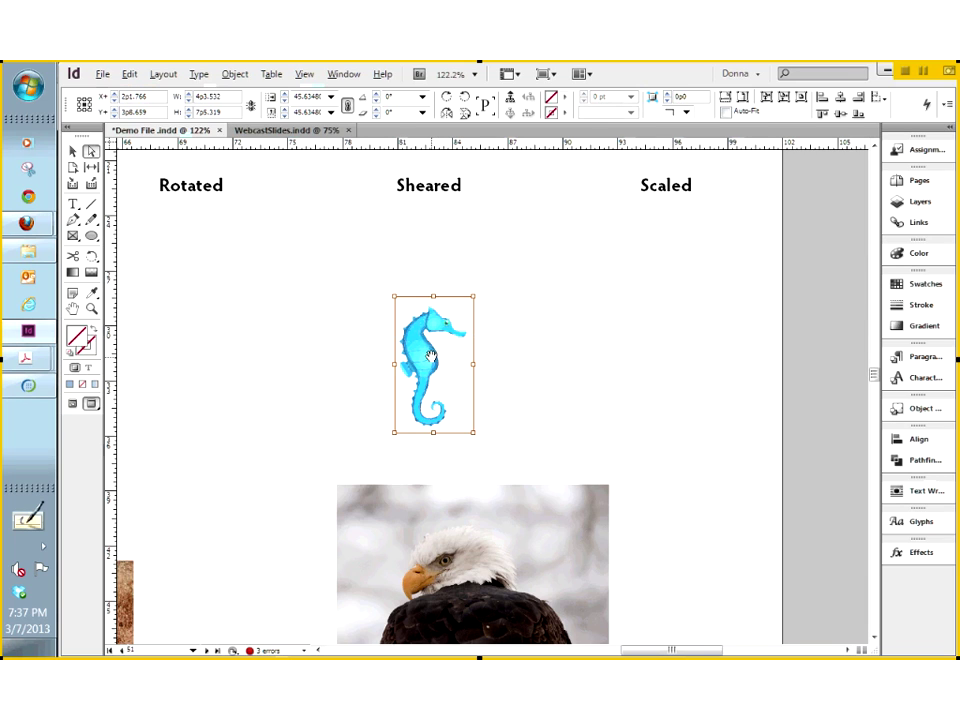
left_click(92, 152)
left_click(298, 96)
type("100")
key("Return")
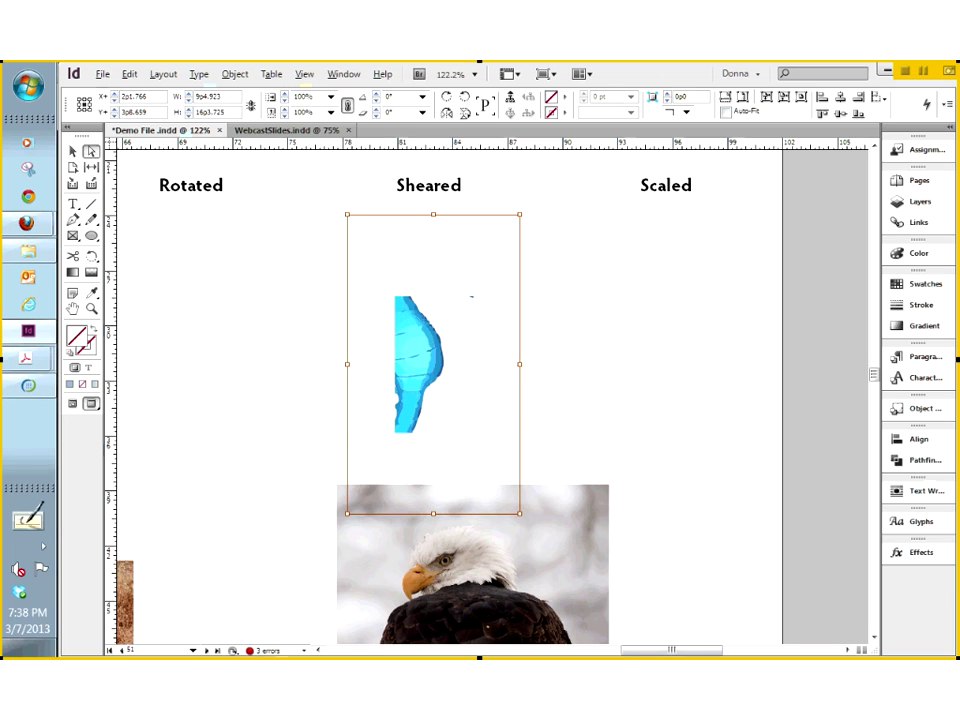
Fit the seahorse's frame to its enlarged content.
right_click(411, 354)
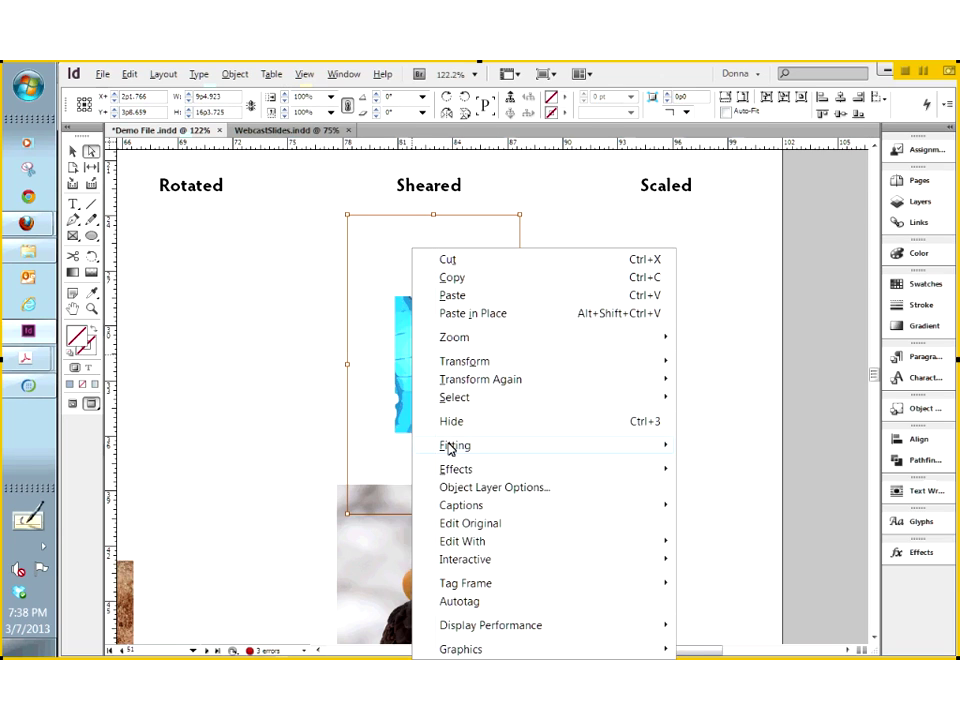
mouse_move(446, 445)
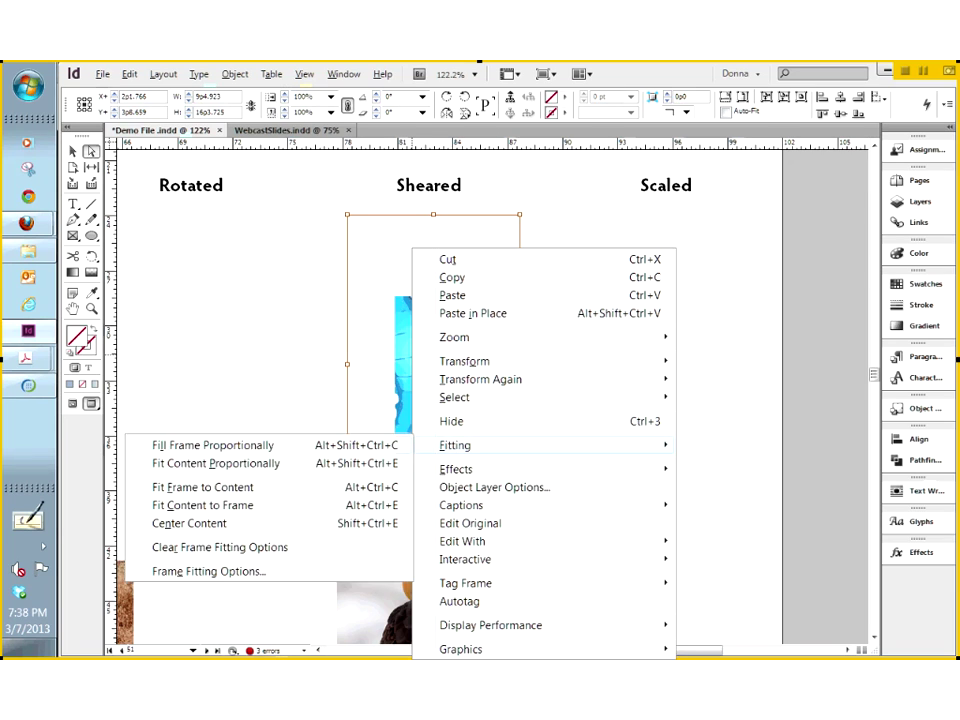
left_click(228, 488)
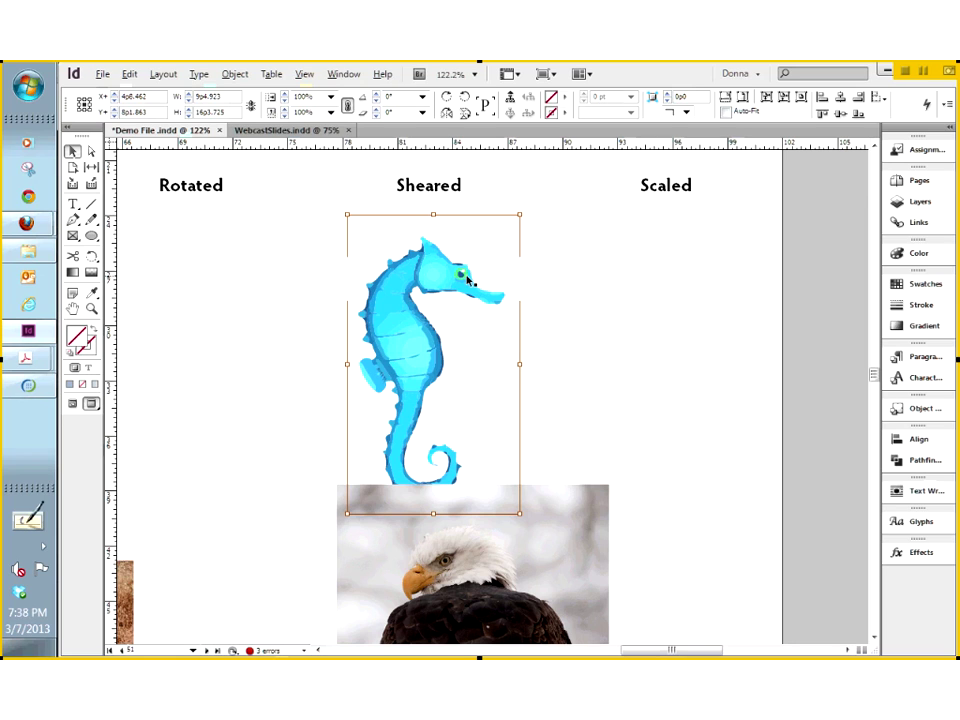
Shrink the seahorse with its frame to about 6p6 by 11p4, place it below the Sheared label, and deselect it.
left_click_drag(470, 281, 558, 283)
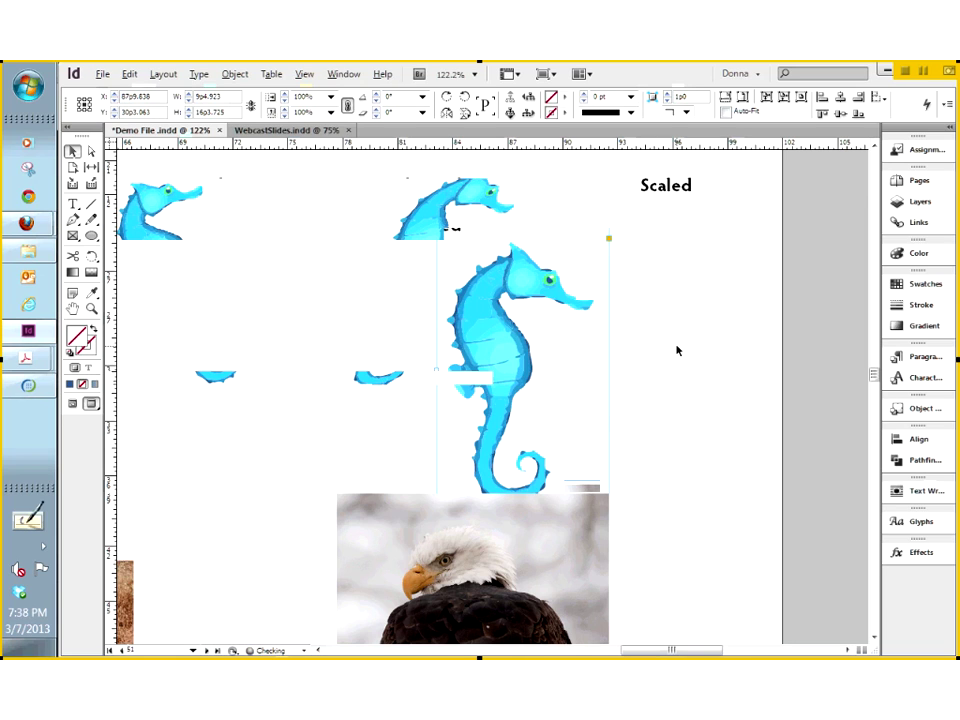
scroll(676, 350, "up", 3)
scroll(676, 350, "down", 3)
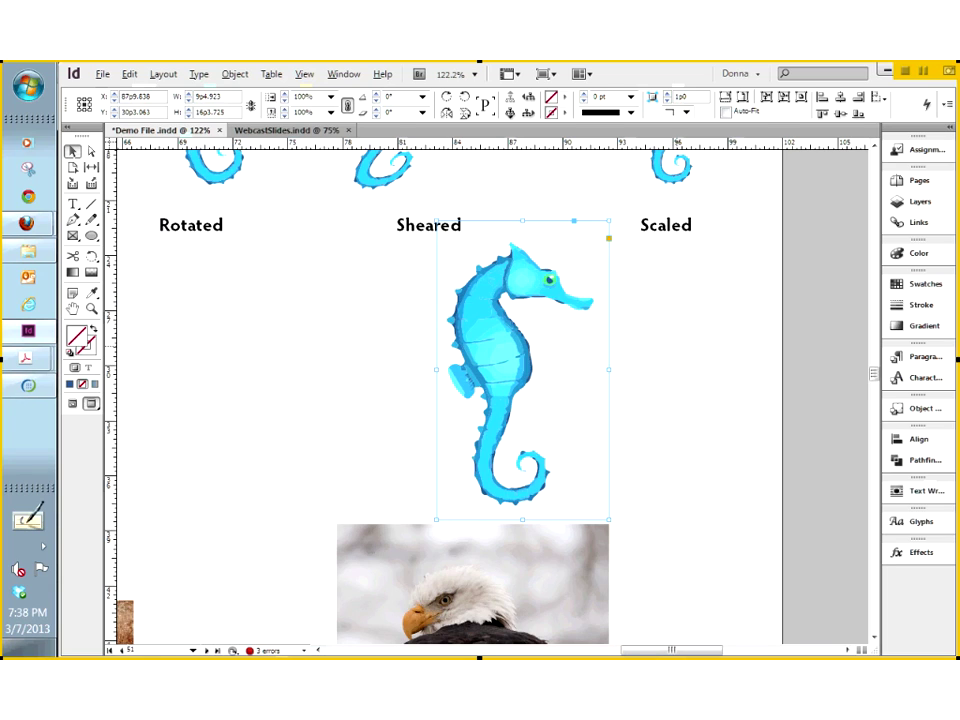
left_click_drag(610, 220, 487, 314)
left_click_drag(488, 392, 413, 367)
left_click(531, 216)
Use the Move command to create a copy of the seahorse offset 3p horizontally and -1p0 vertically.
left_click(233, 75)
mouse_move(252, 98)
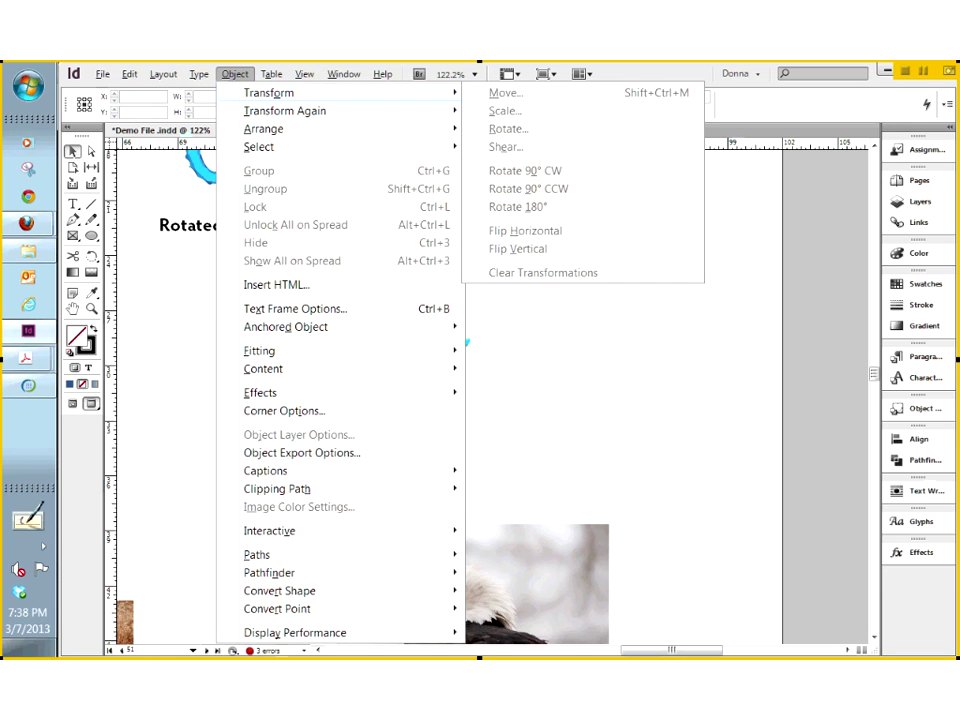
left_click(532, 337)
left_click(233, 75)
mouse_move(262, 93)
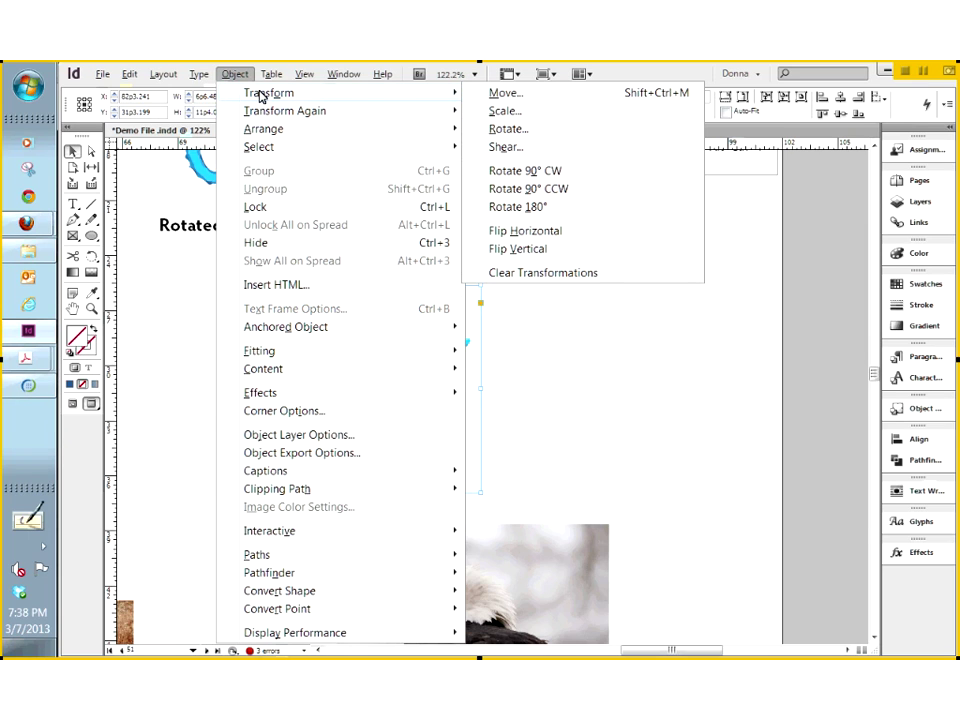
left_click(505, 93)
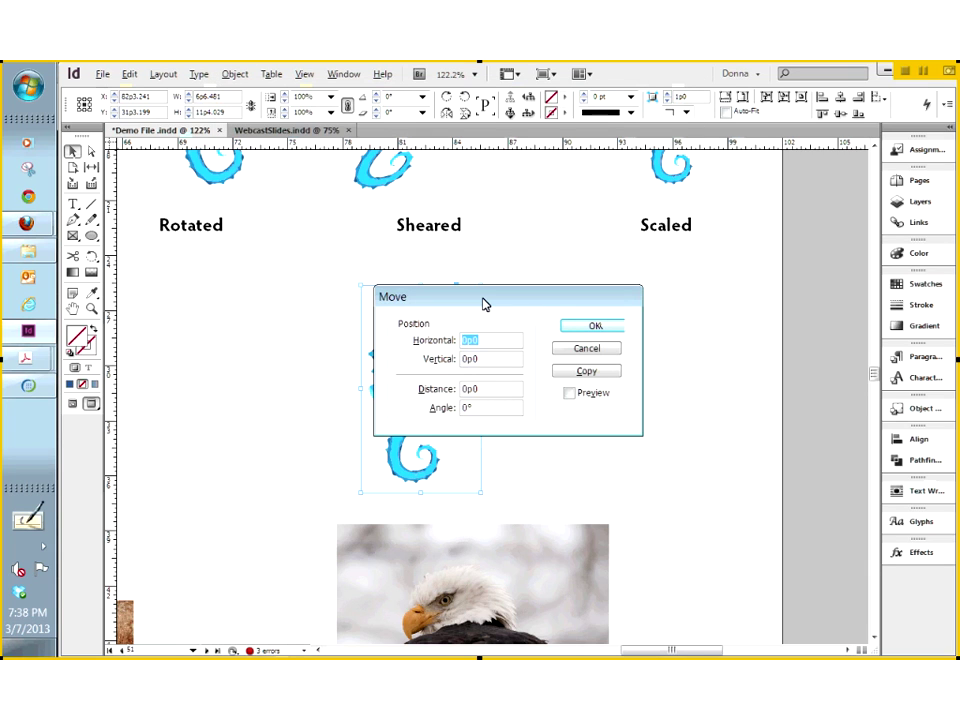
left_click_drag(483, 304, 616, 209)
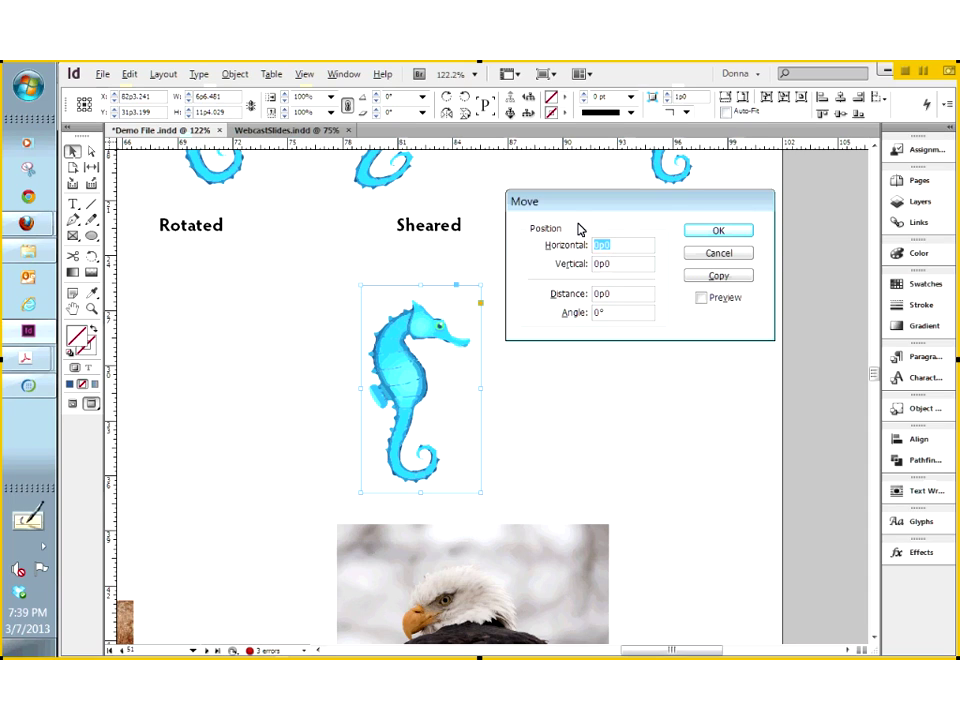
type("3p")
key("Tab")
type("-1p0")
left_click(701, 297)
left_click(710, 277)
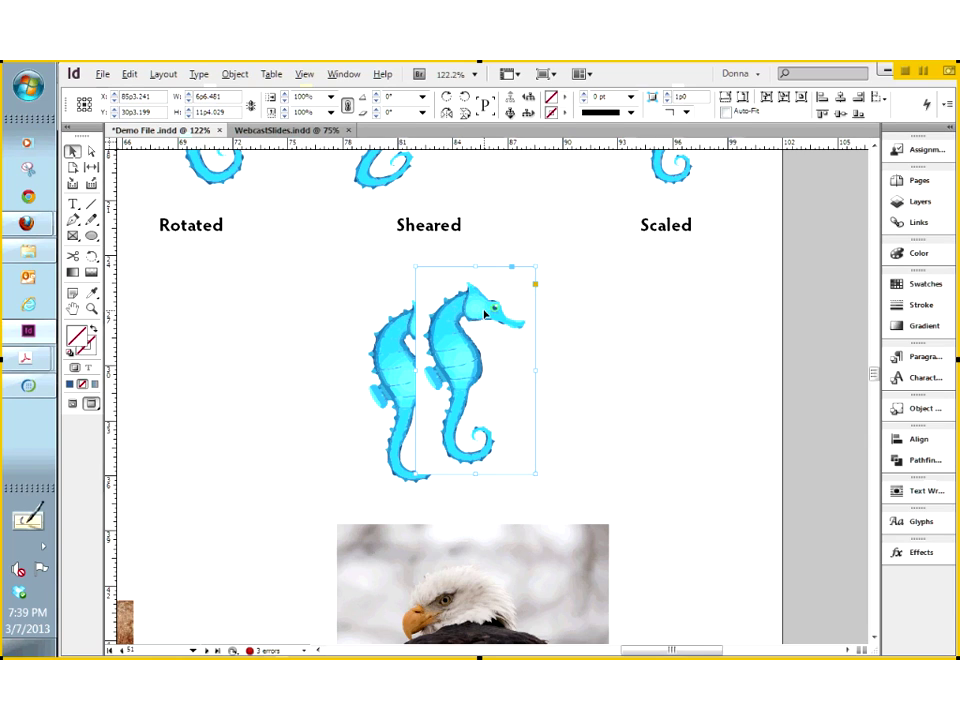
Move the offset seahorse copy away from the original and delete it.
left_click_drag(485, 314, 656, 358)
key("Delete")
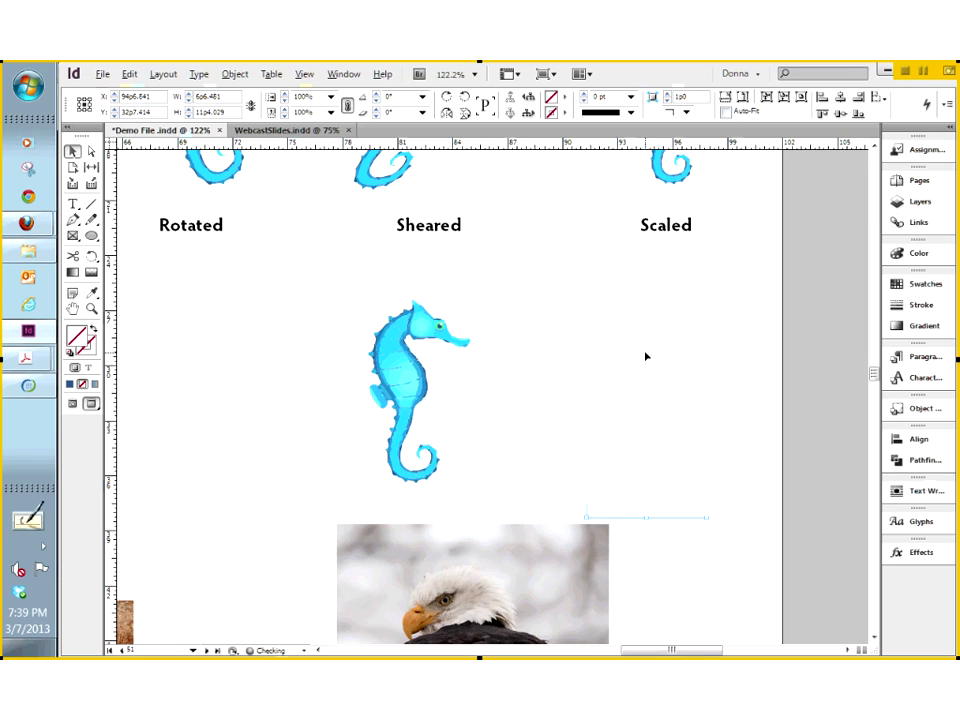
Select the remaining seahorse below the Sheared label and set its X position to 82p0 by adding a half-inch offset to 79p0.
left_click(396, 317)
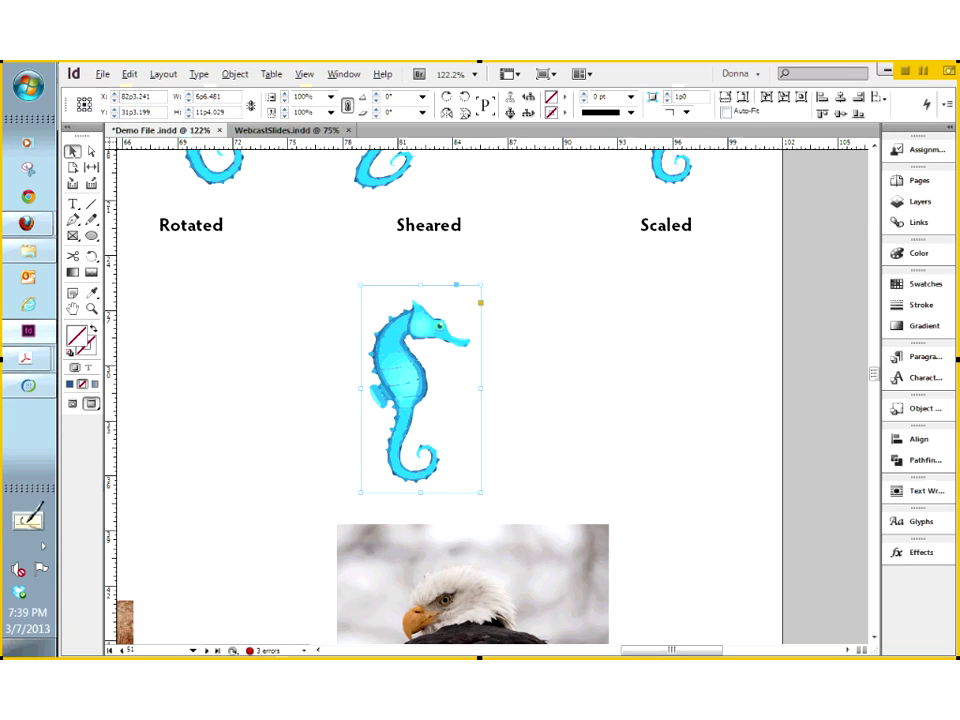
left_click(79, 97)
key("ctrl+0")
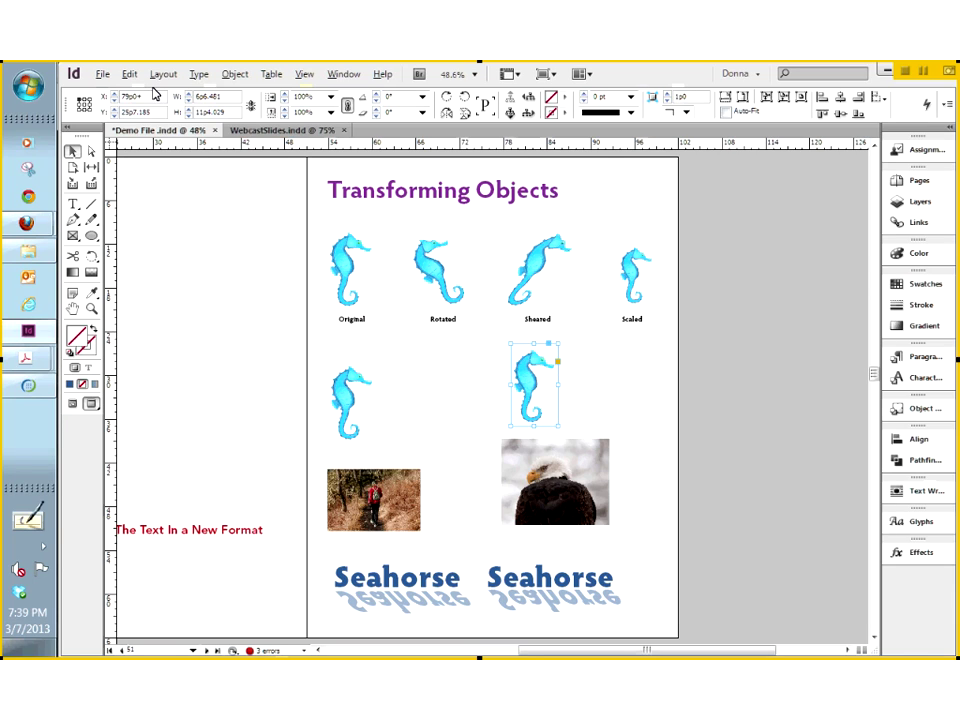
type(".5")
key("Tab")
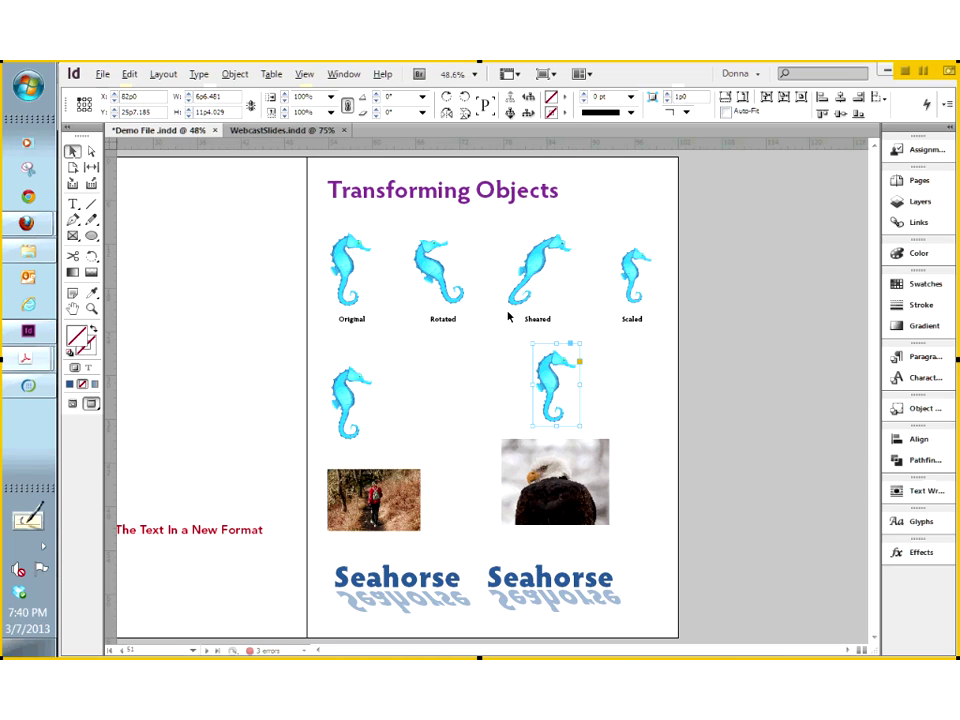
Zoom in on the seahorse below the Sheared label and review the available Transform commands.
key("z")
left_click_drag(502, 305, 583, 447)
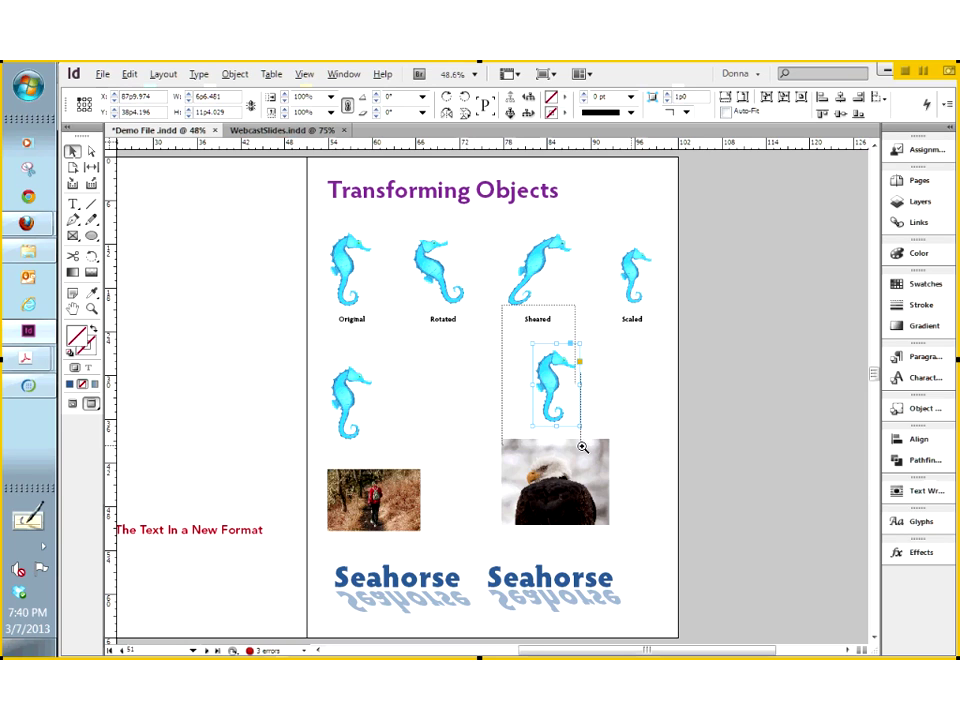
left_click_drag(583, 447, 584, 448)
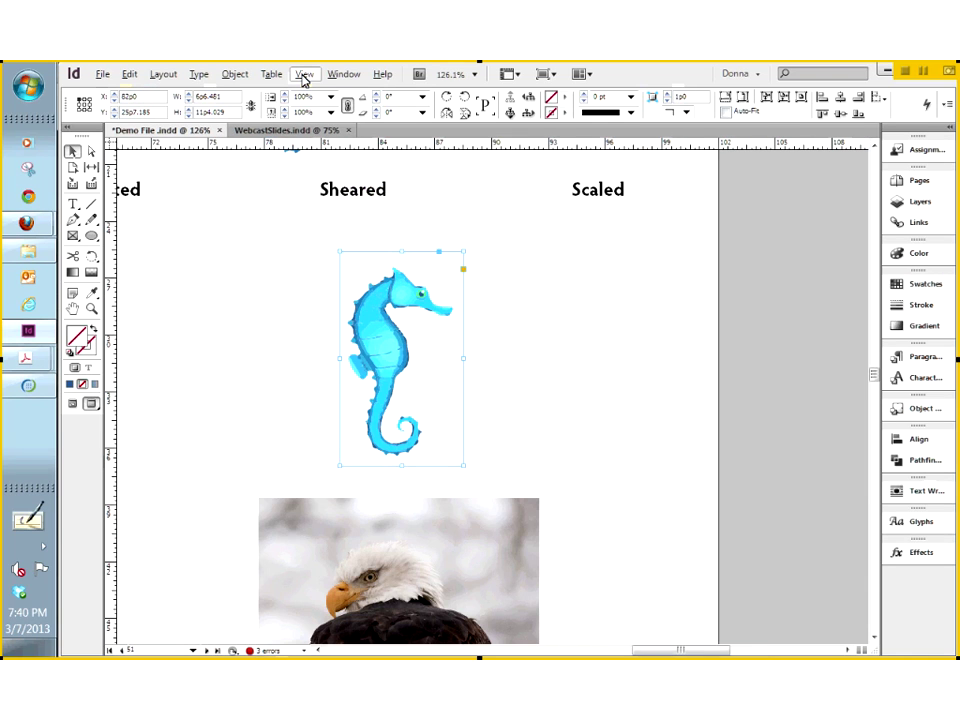
left_click(234, 77)
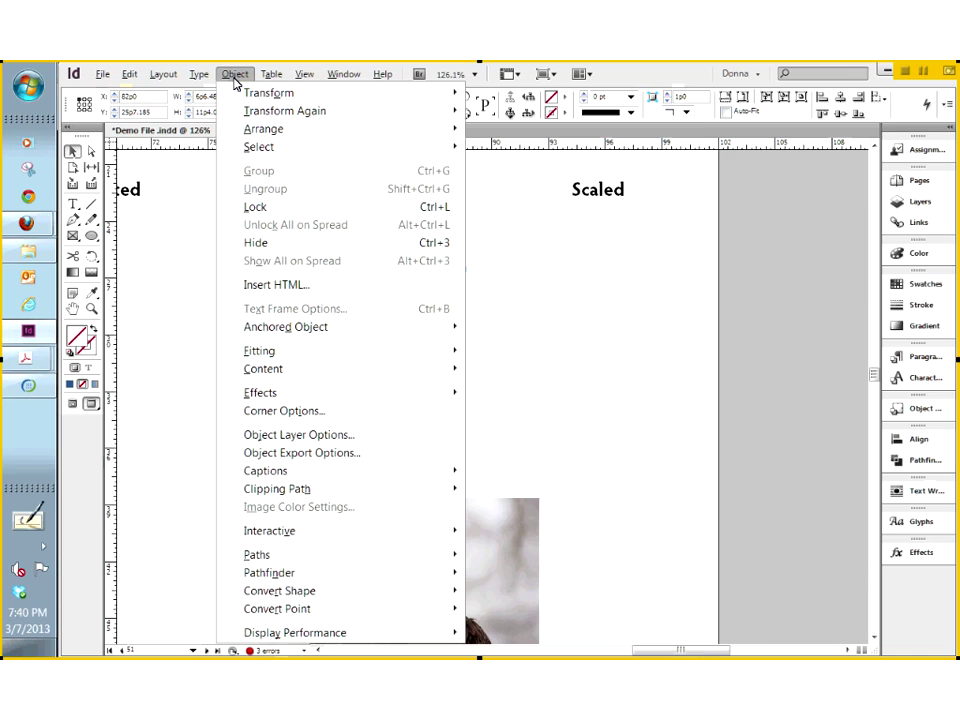
mouse_move(259, 97)
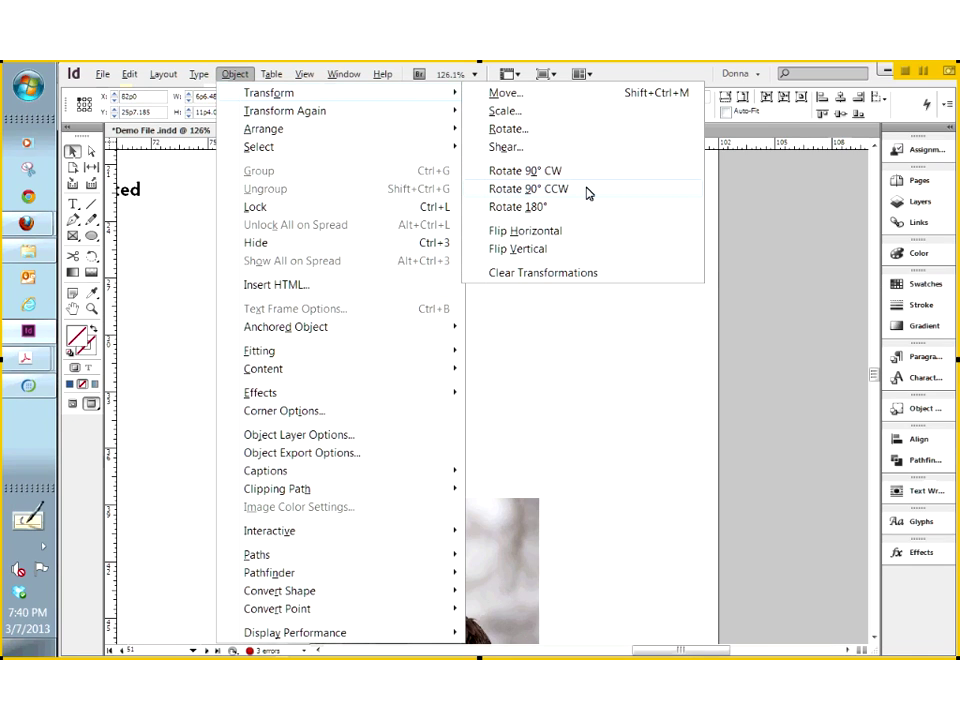
left_click(571, 372)
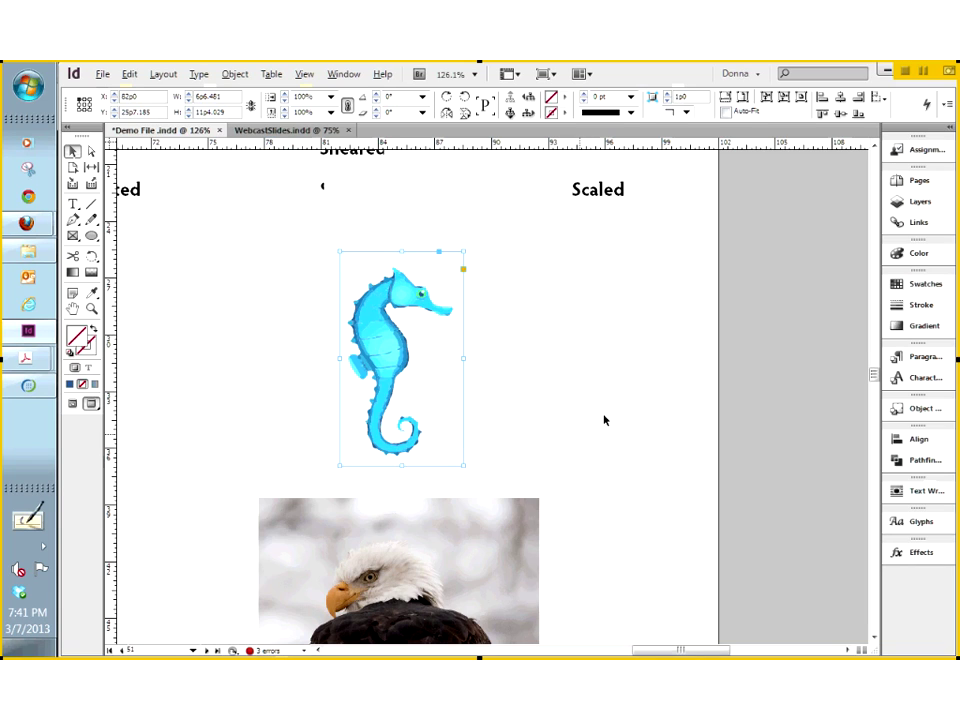
Try scaling the eagle photo down to about 9p7 by 7p8 with the Free Transform tool, and undo the change.
scroll(604, 420, "down", 5)
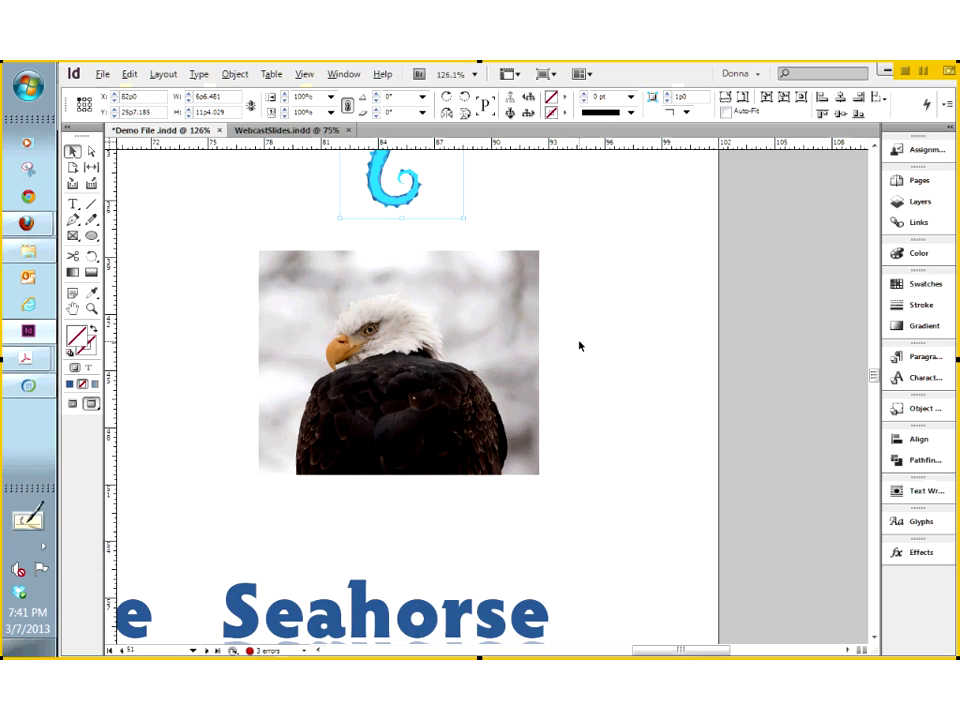
left_click(494, 302)
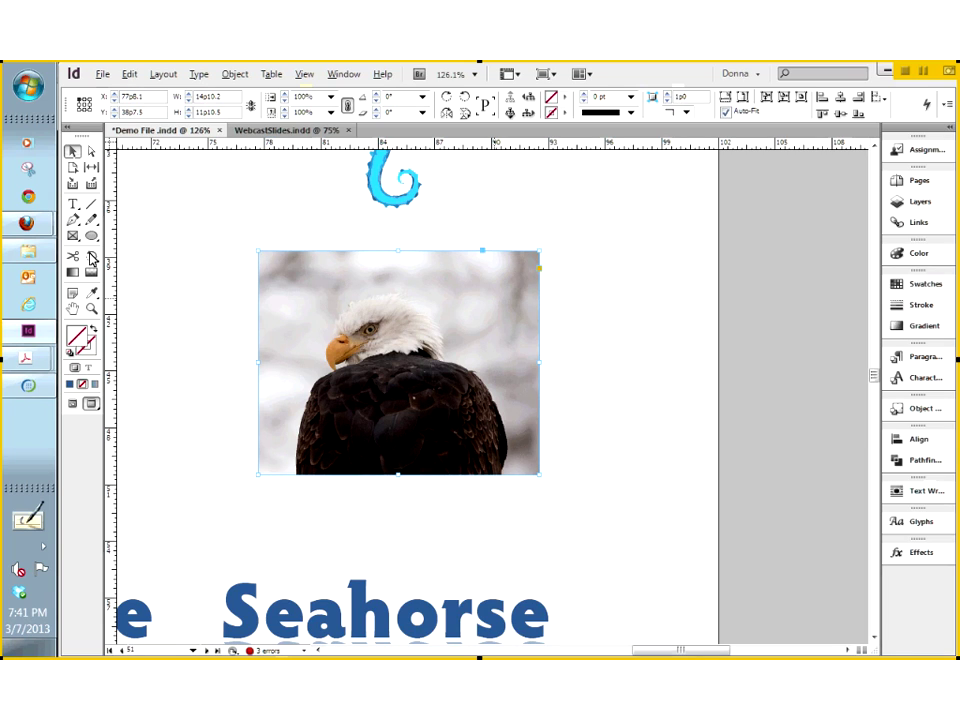
left_click_drag(91, 257, 141, 257)
left_click_drag(541, 249, 440, 330)
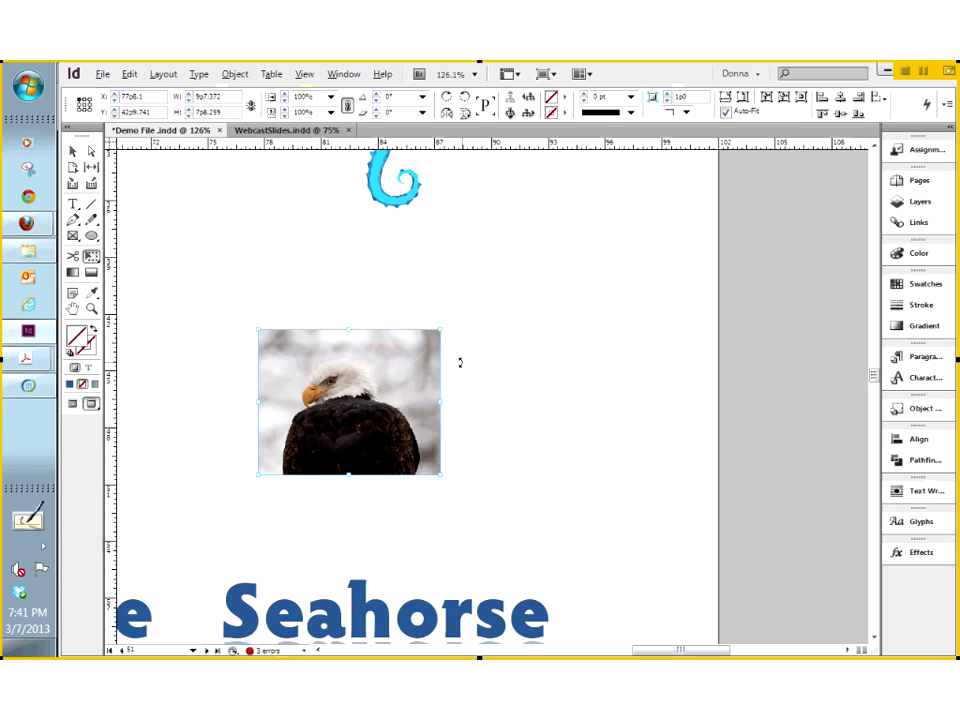
key("ctrl+z")
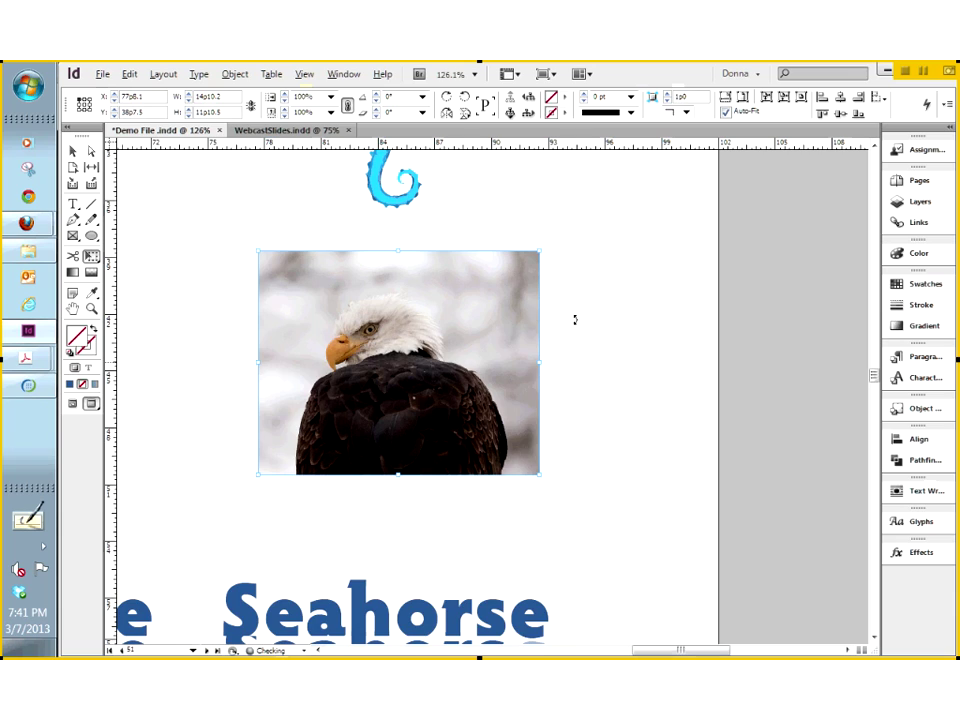
Review the available transform tools and the Transform Again commands for the eagle photo.
scroll(575, 319, "up", 2)
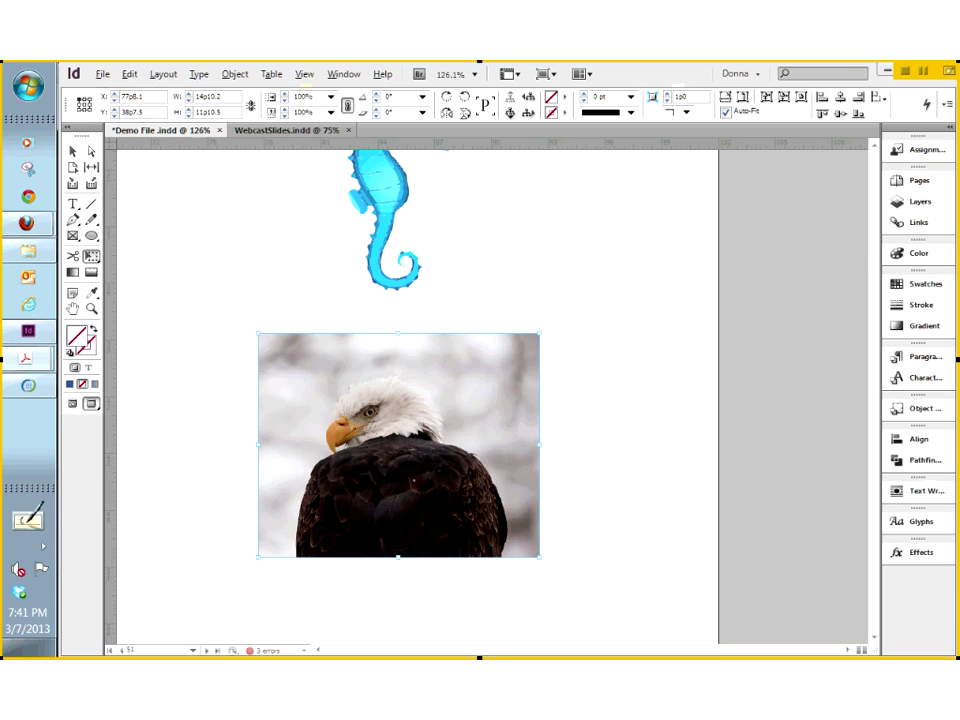
left_click(96, 259)
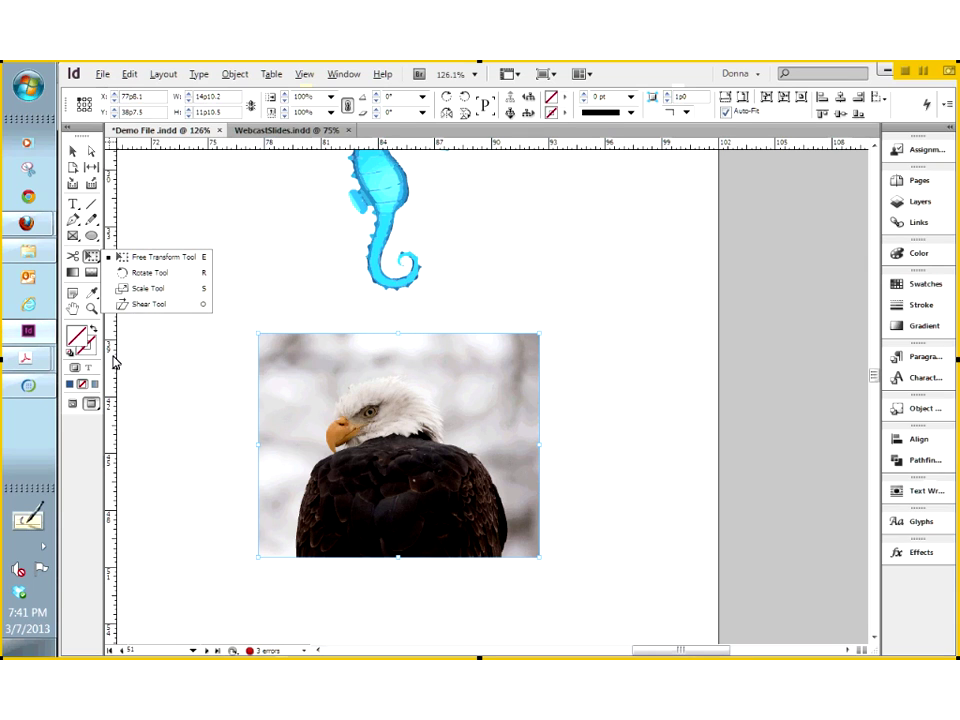
left_click(238, 77)
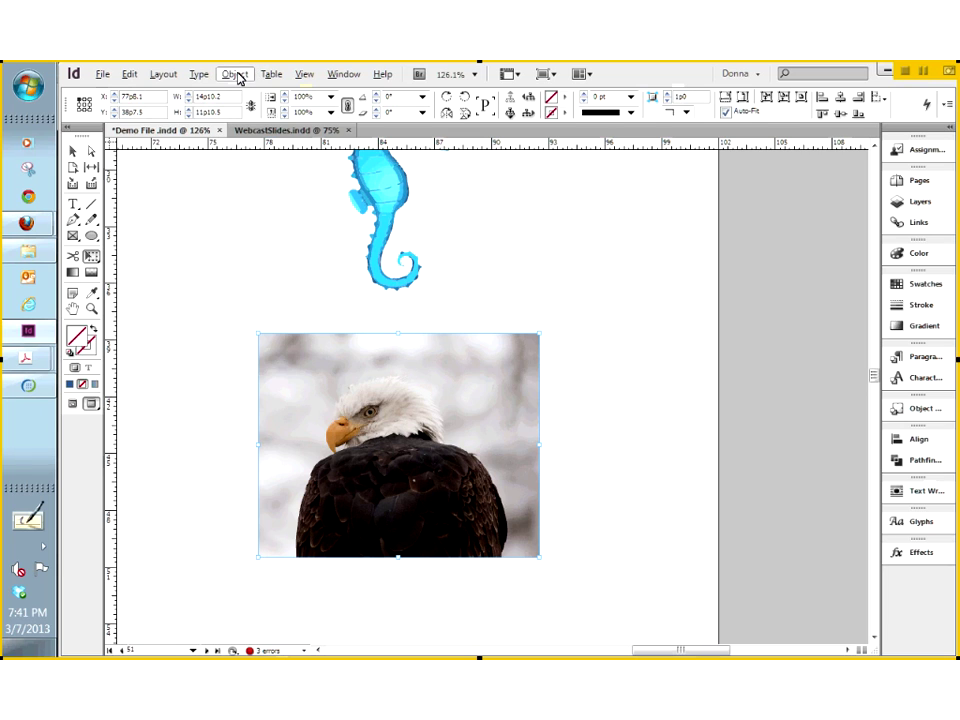
left_click(238, 77)
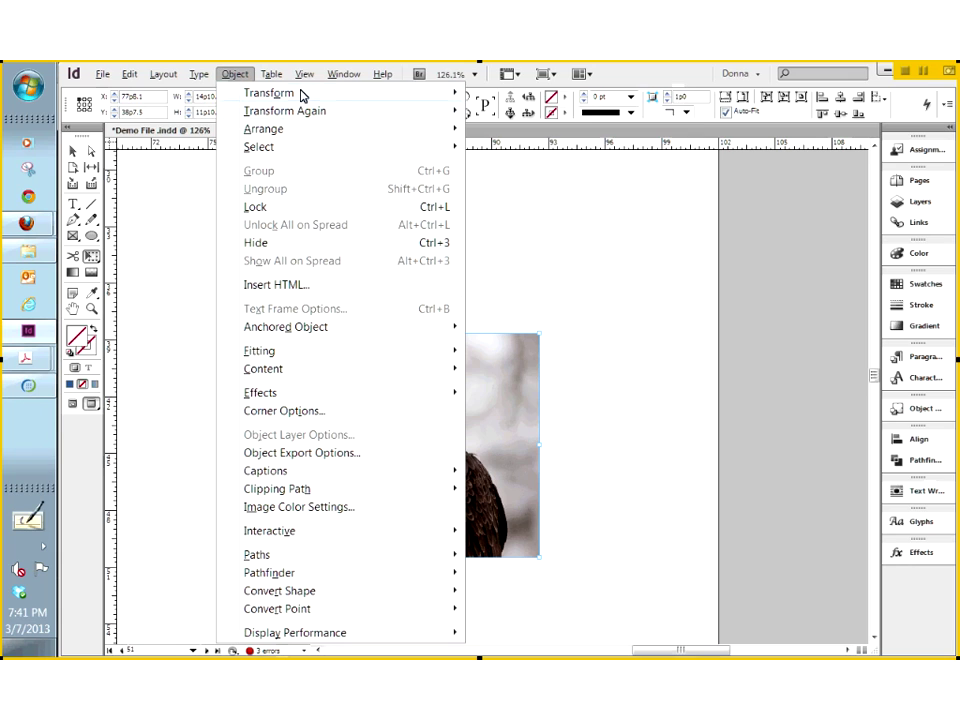
mouse_move(302, 95)
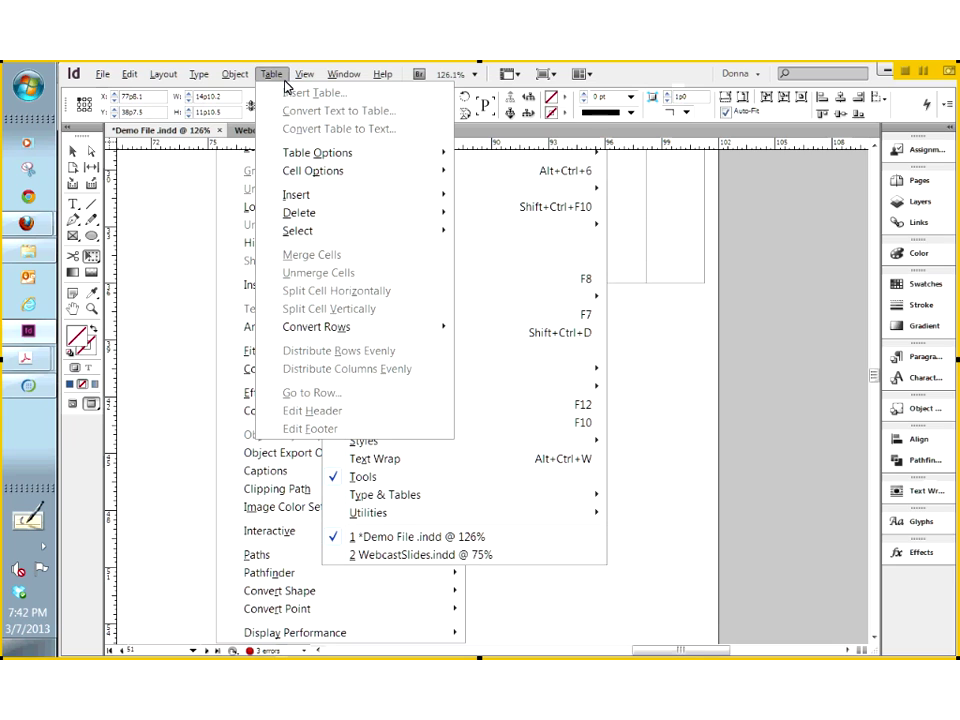
mouse_move(235, 74)
mouse_move(250, 112)
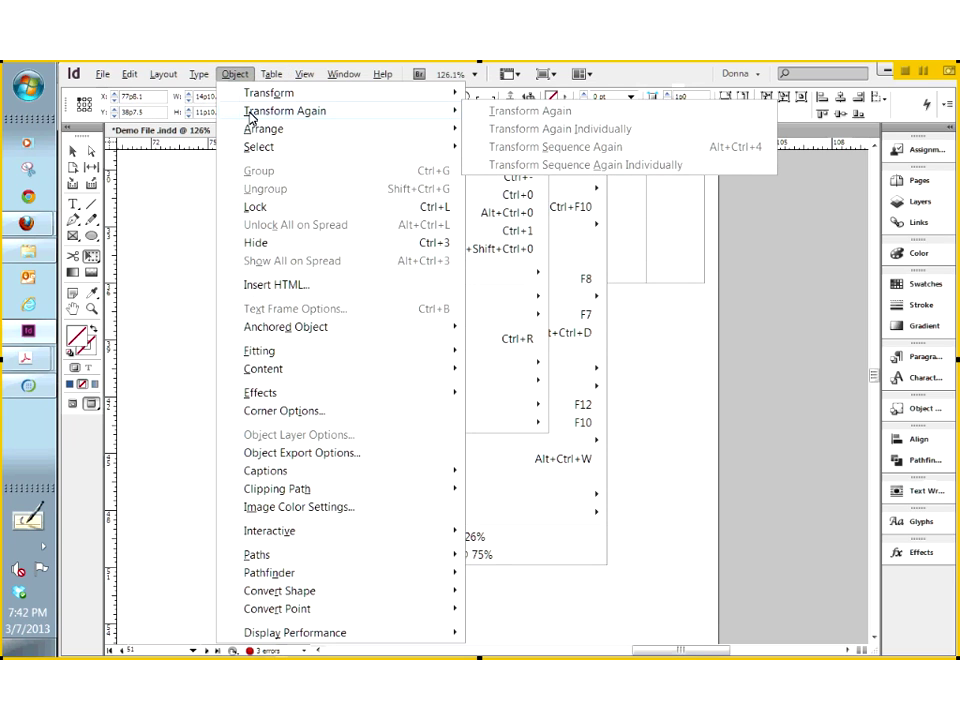
left_click(683, 500)
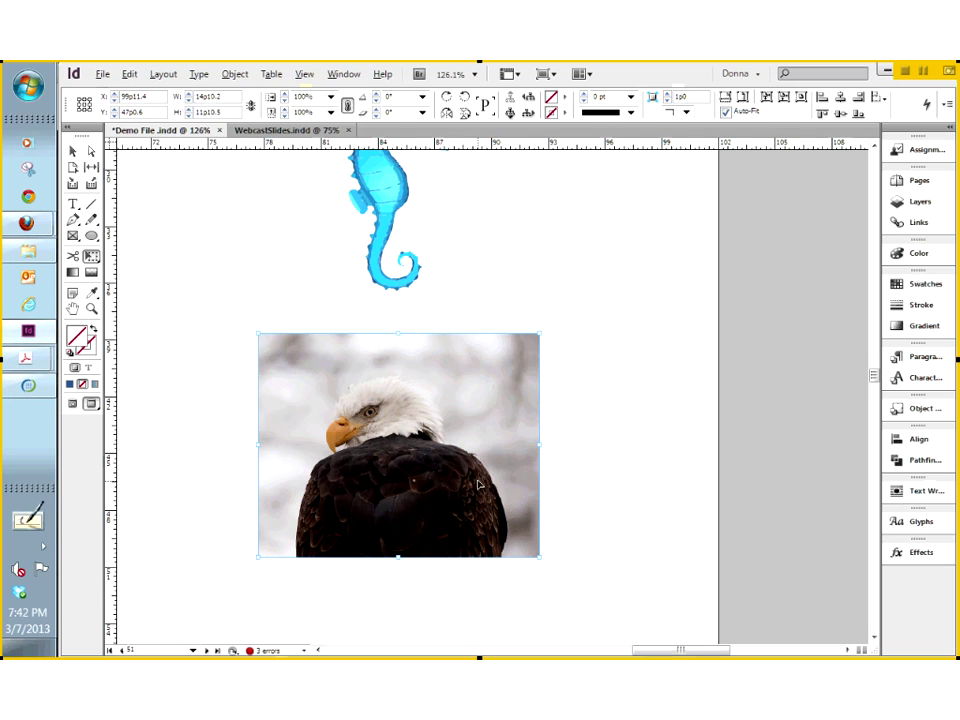
Go to page 52 and duplicate the seahorse above the crescents, placing the copy at about X 35p0 and Y 4p6.
key("ctrl+0")
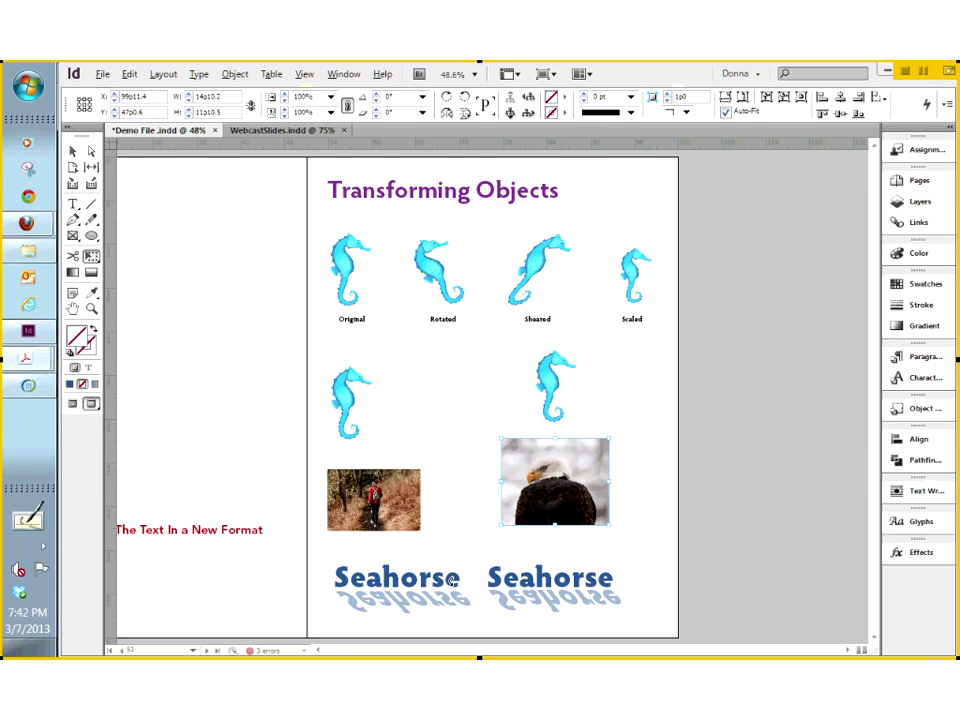
key("shift+Page_Down")
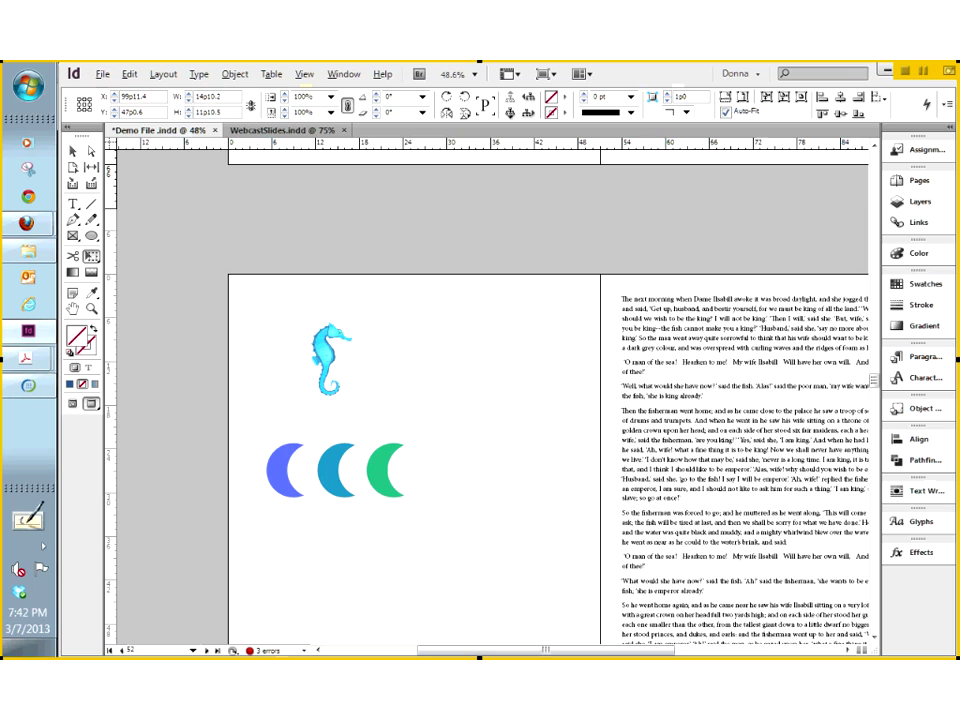
left_click_drag(194, 263, 567, 553)
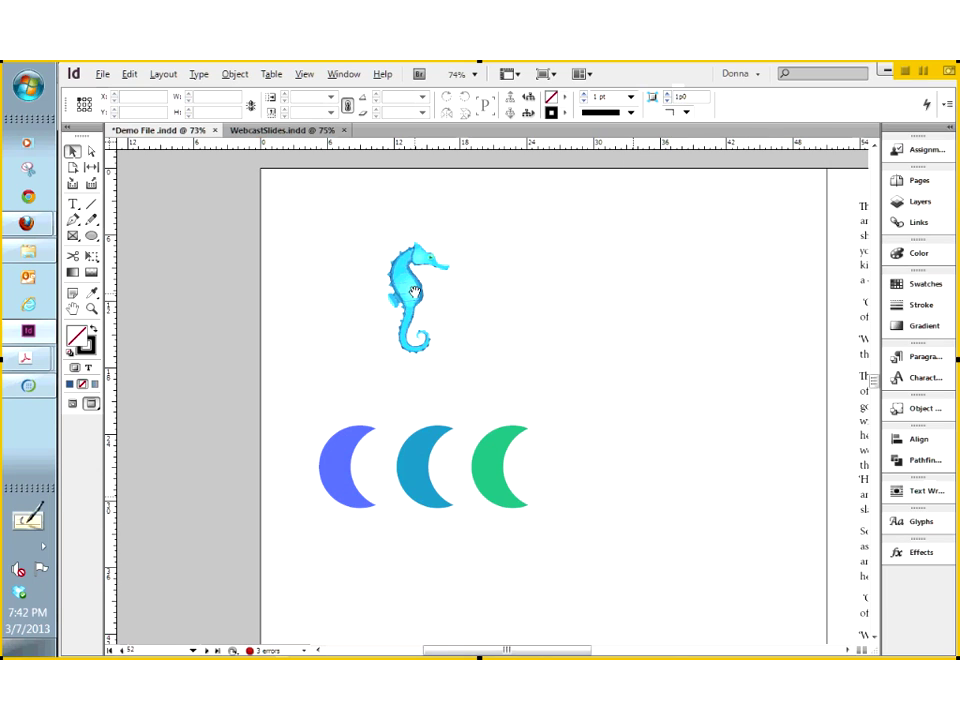
left_click(75, 154)
left_click(405, 275)
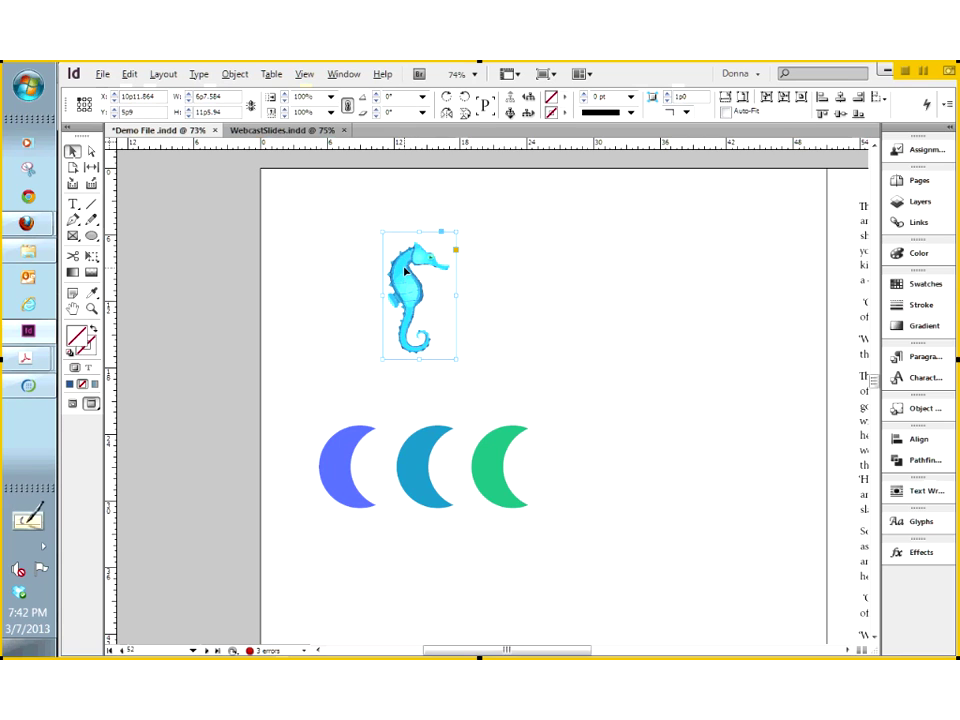
left_click_drag(405, 270, 662, 256)
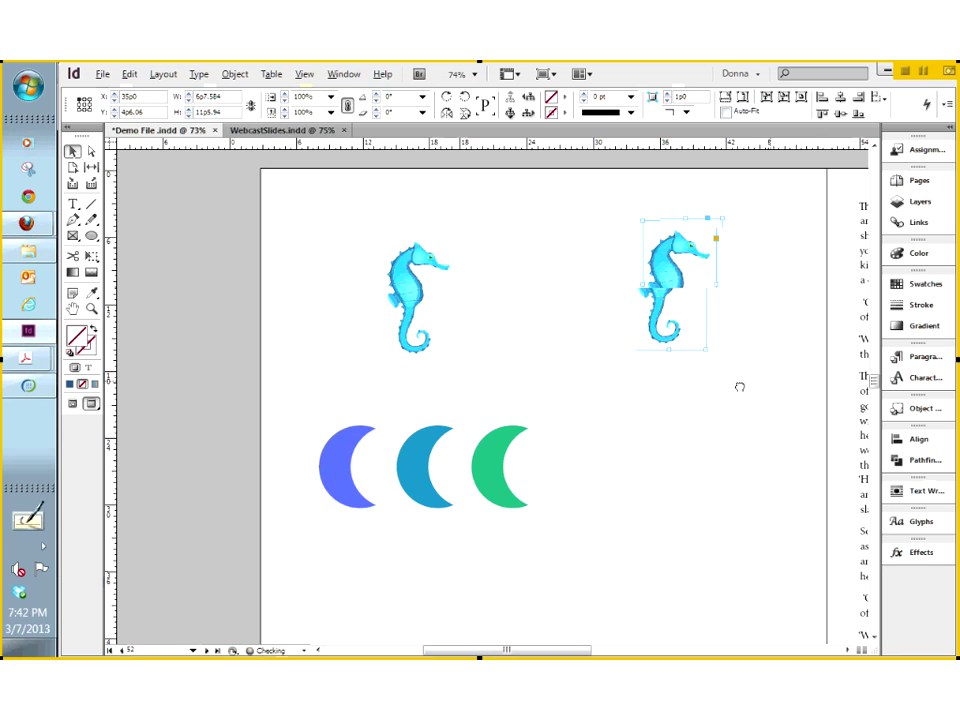
Rotate a copy of the duplicated seahorse by -52° around a reference point set below it.
left_click_drag(91, 256, 140, 256)
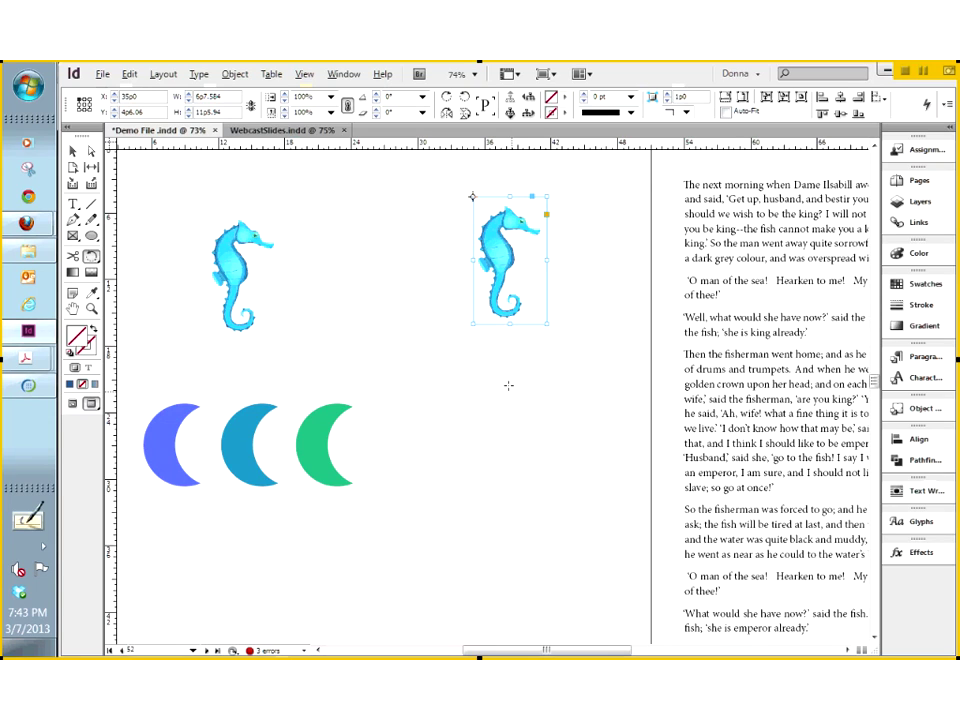
left_click(510, 369)
left_click_drag(566, 167, 657, 300)
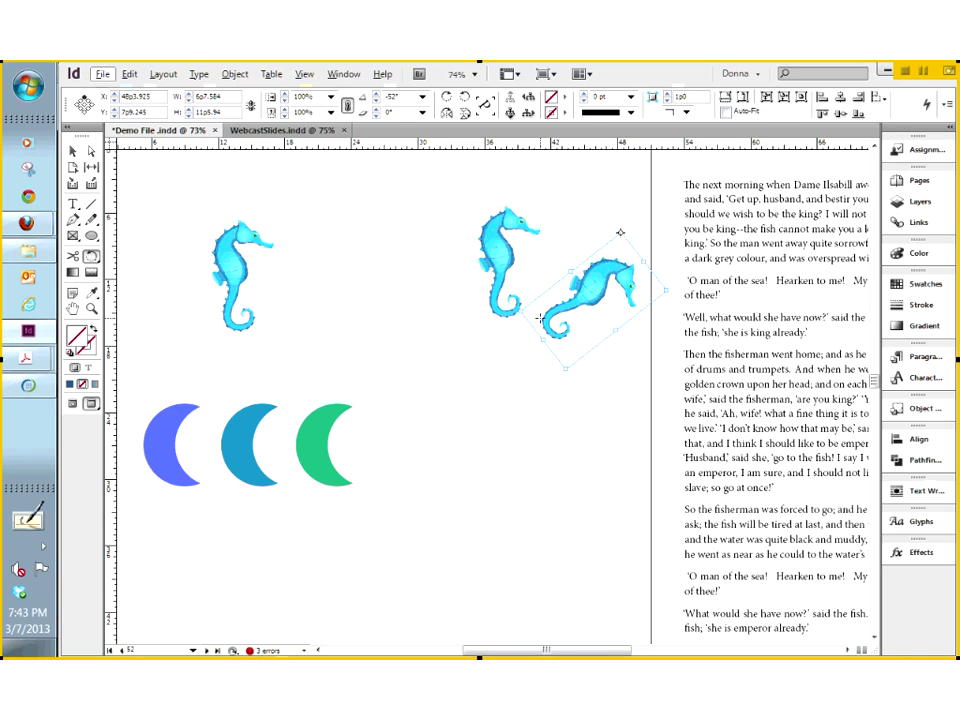
Repeat the copied rotation with Transform Again, and apply Transform Sequence Again to create further seahorse copies.
left_click(235, 75)
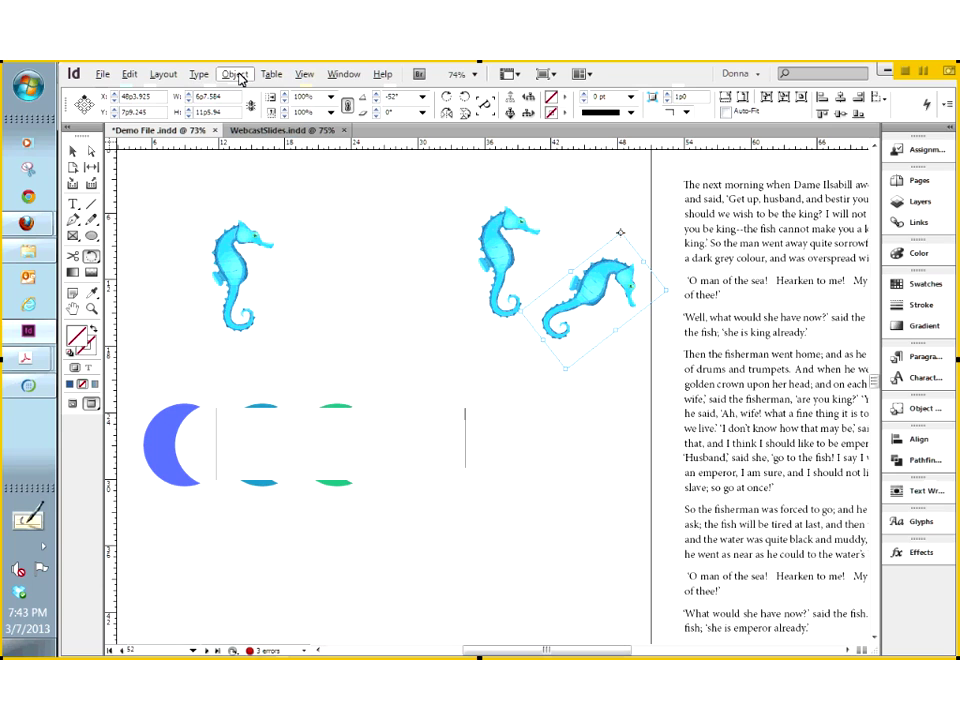
mouse_move(262, 111)
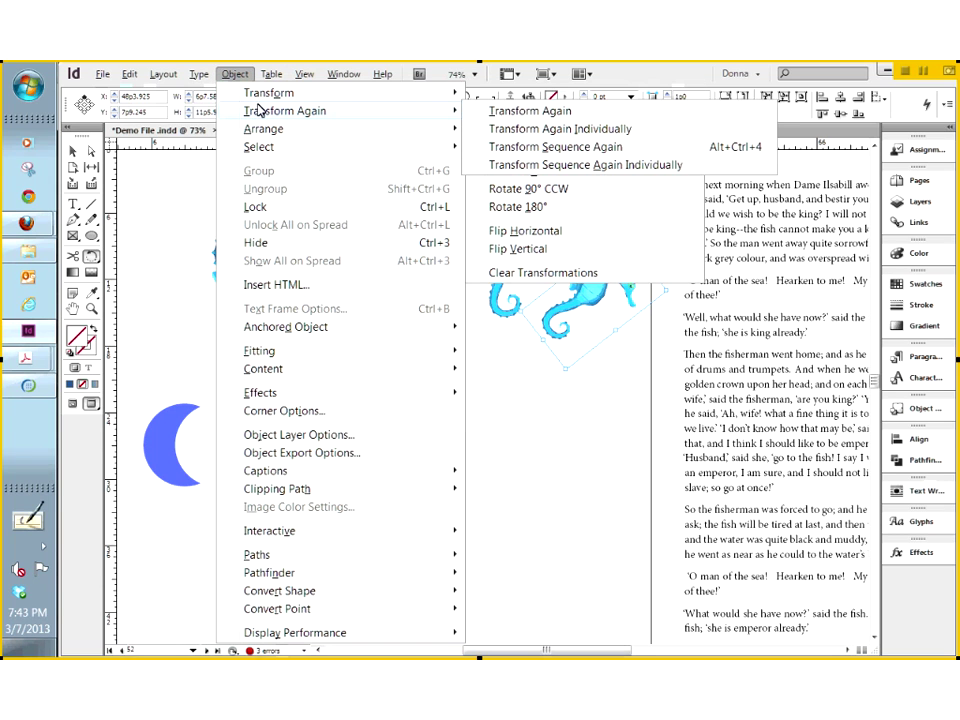
left_click(513, 112)
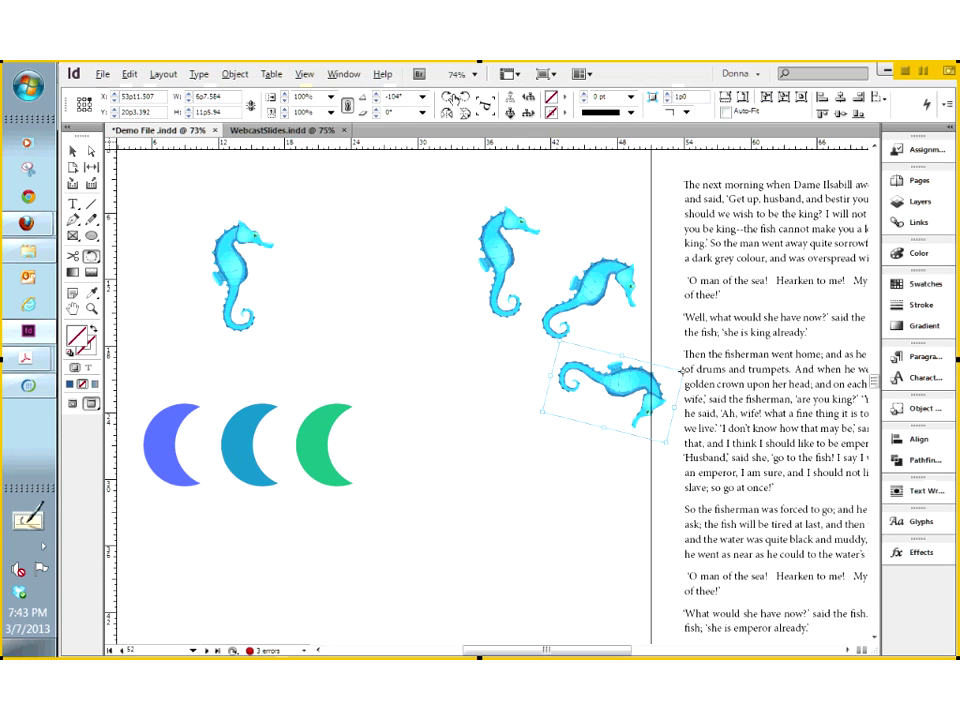
left_click(235, 75)
mouse_move(257, 113)
key("ctrl+alt+4")
key("ctrl+alt+4")
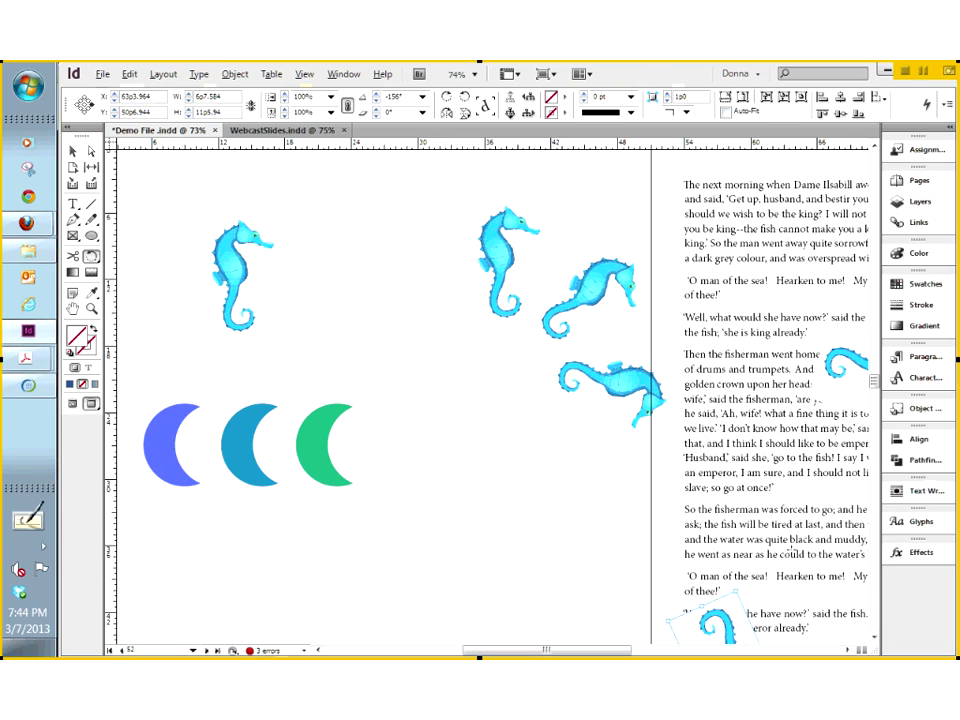
Undo the rotated and repeated seahorse copies back to the single unrotated duplicate on page 52.
left_click_drag(620, 650, 628, 657)
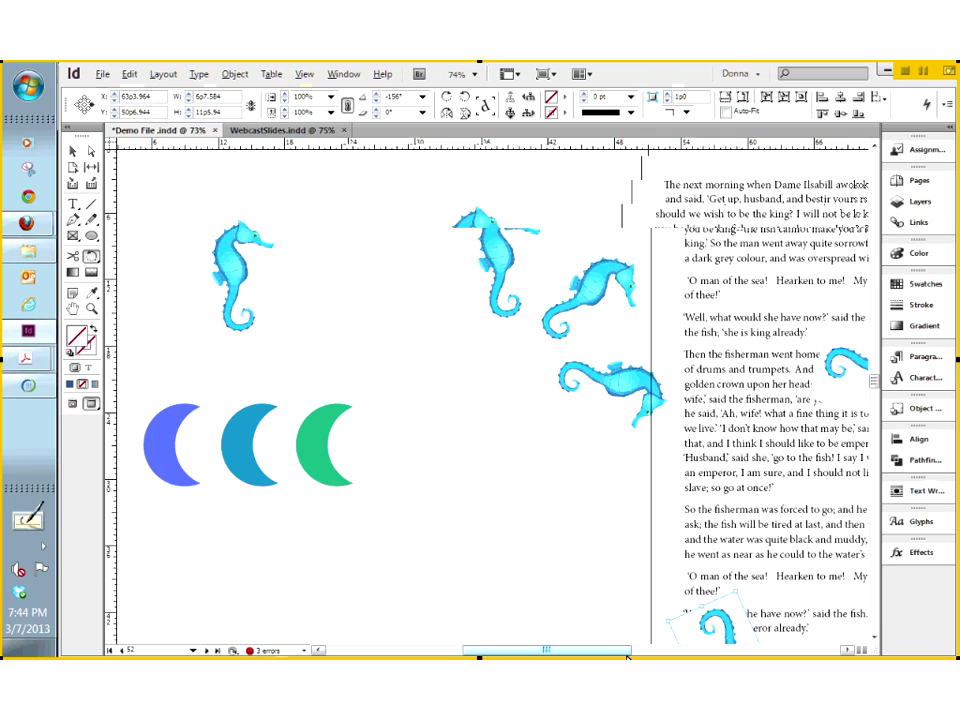
left_click_drag(628, 657, 667, 657)
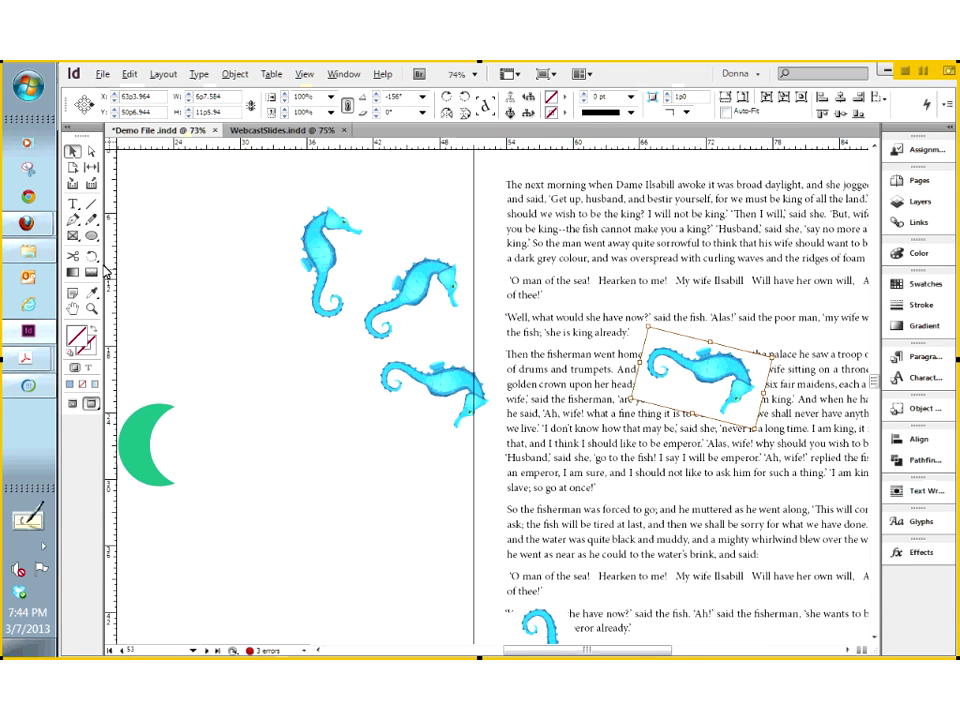
left_click(71, 151)
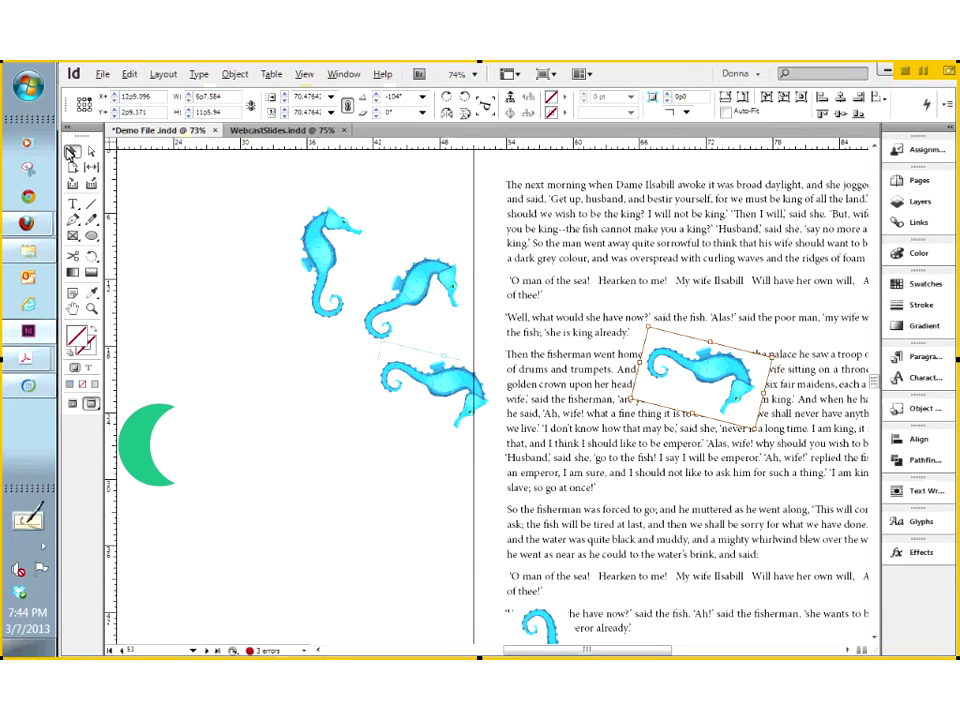
key("ctrl+z")
key("ctrl+z")
key("ctrl+z")
key("ctrl+z")
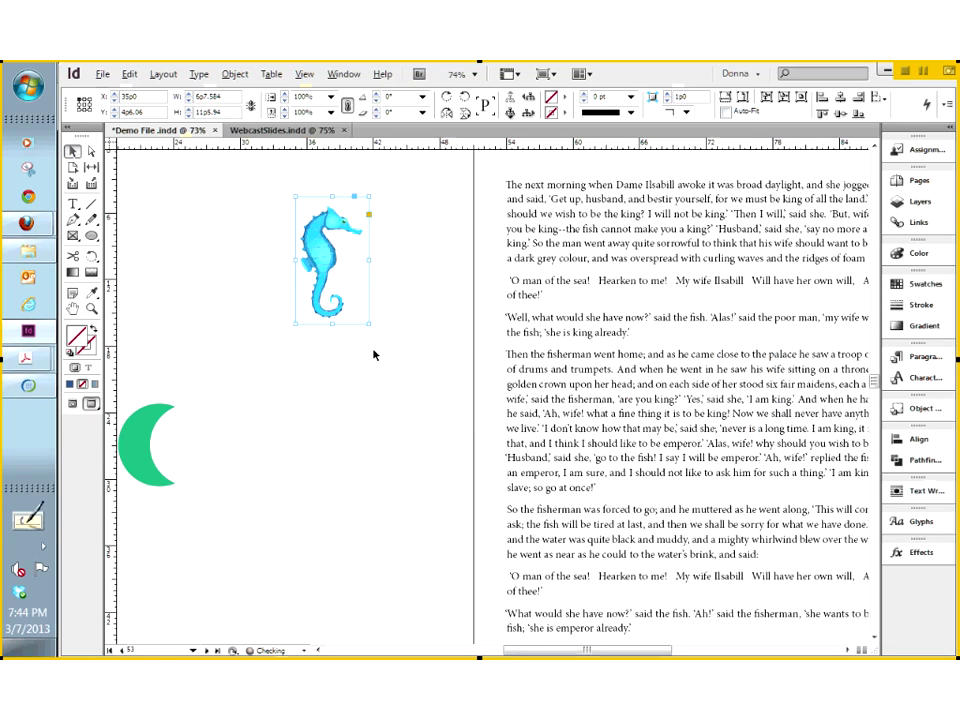
Rotate a copy of the duplicated seahorse by -48.5° around a point below it, and repeat the rotation with Transform Again.
left_click(91, 256)
left_click(331, 385)
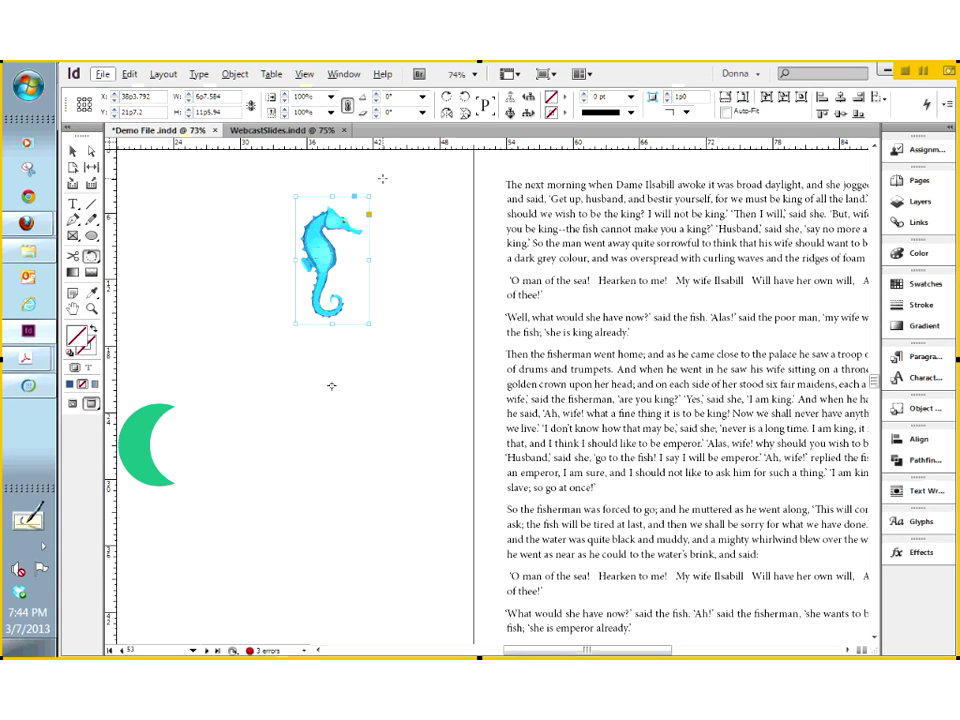
left_click_drag(382, 178, 515, 280)
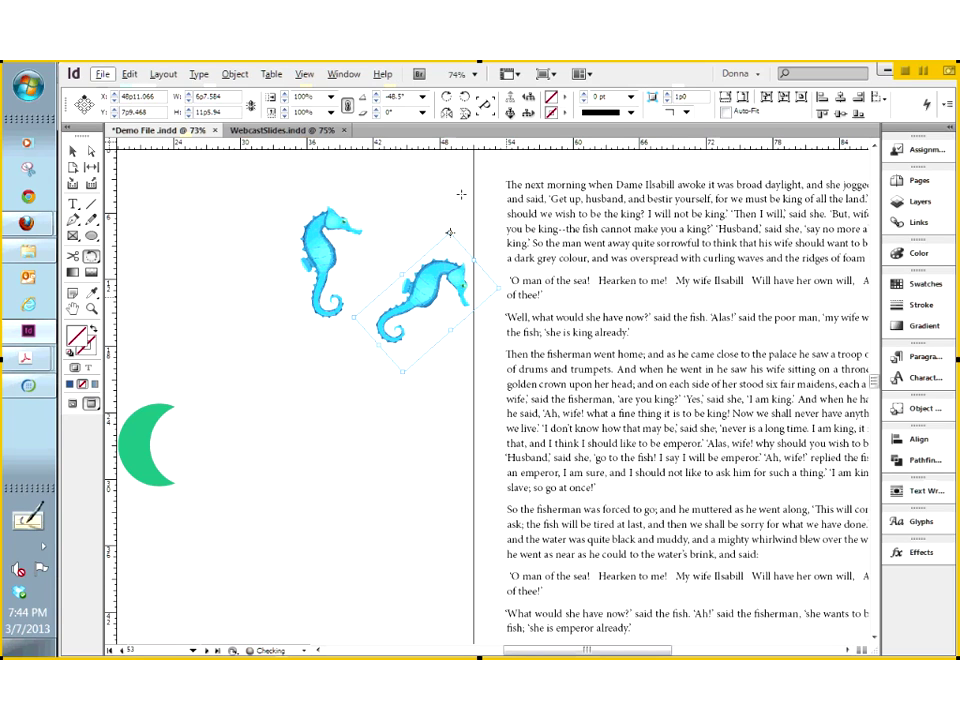
left_click(235, 74)
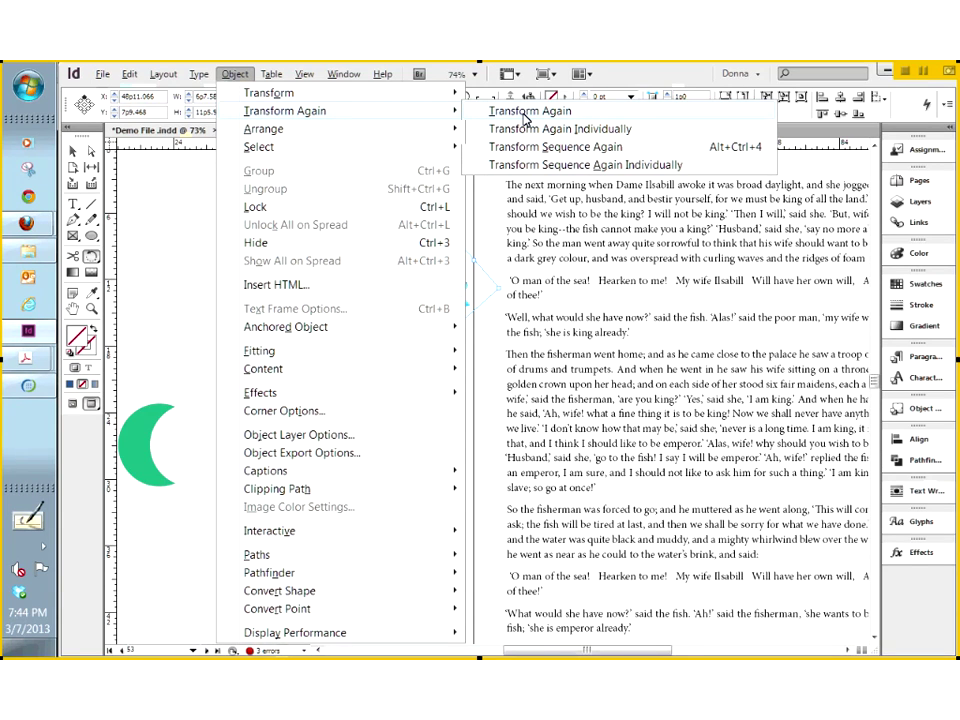
left_click(503, 113)
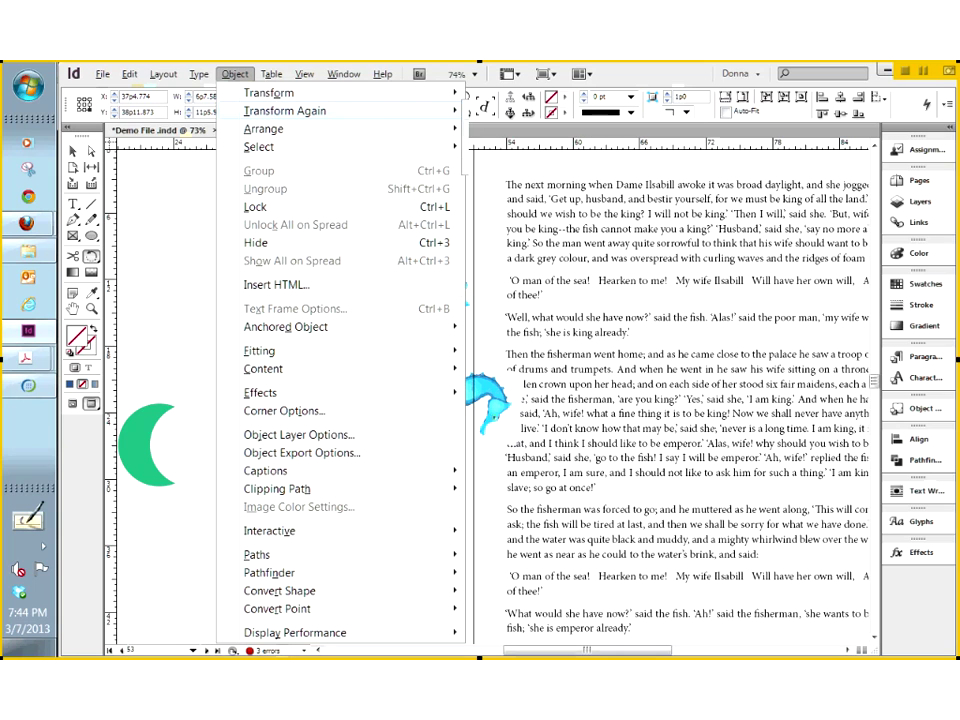
Repeat the copied rotation with Transform Again until the seahorse copies form a full ring around the reference point.
mouse_move(300, 110)
left_click(497, 126)
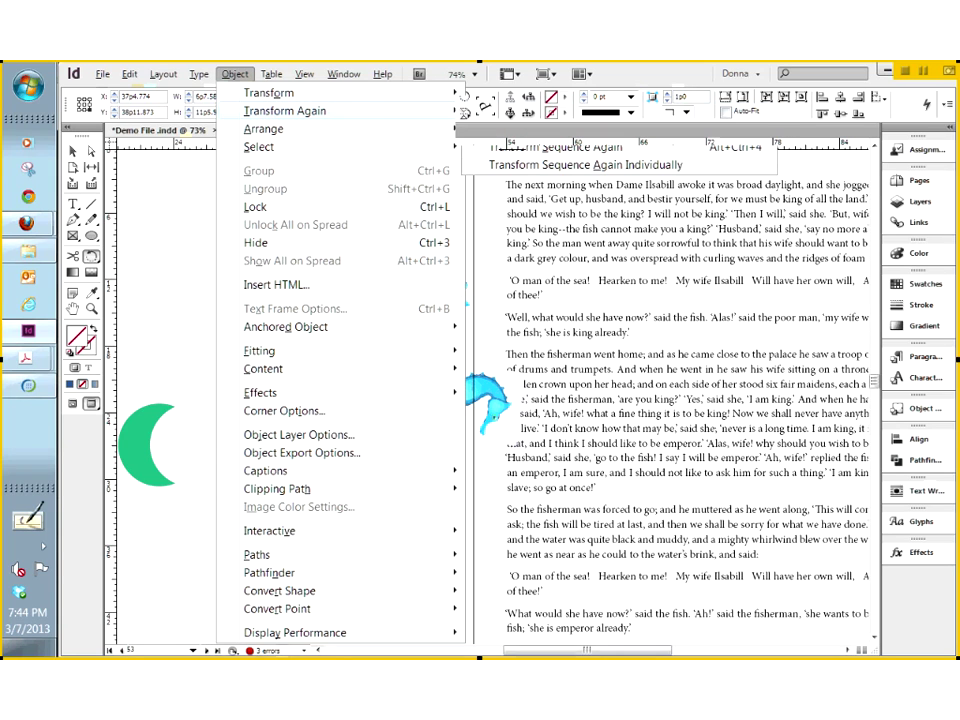
left_click(245, 80)
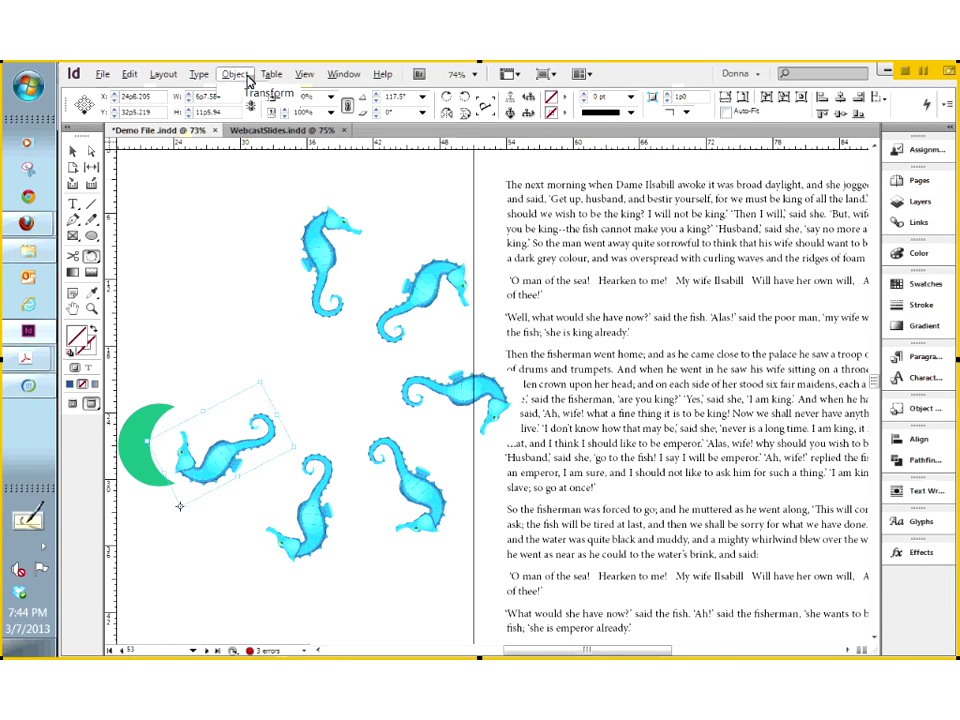
mouse_move(265, 92)
left_click(520, 109)
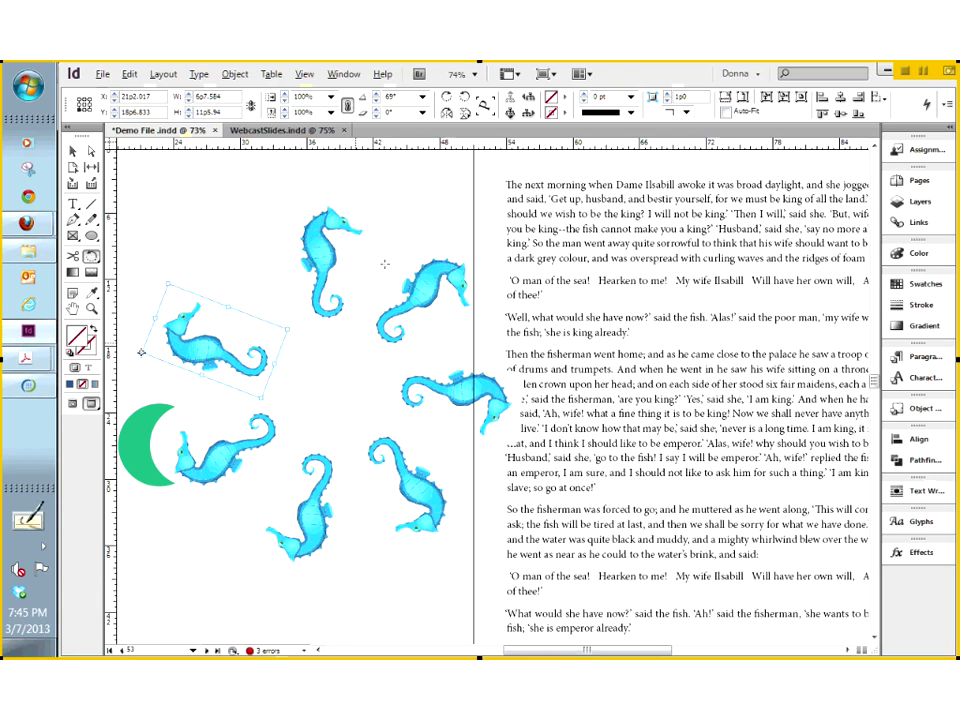
Select all the seahorses in the ring and delete them.
left_click(73, 150)
left_click(211, 231)
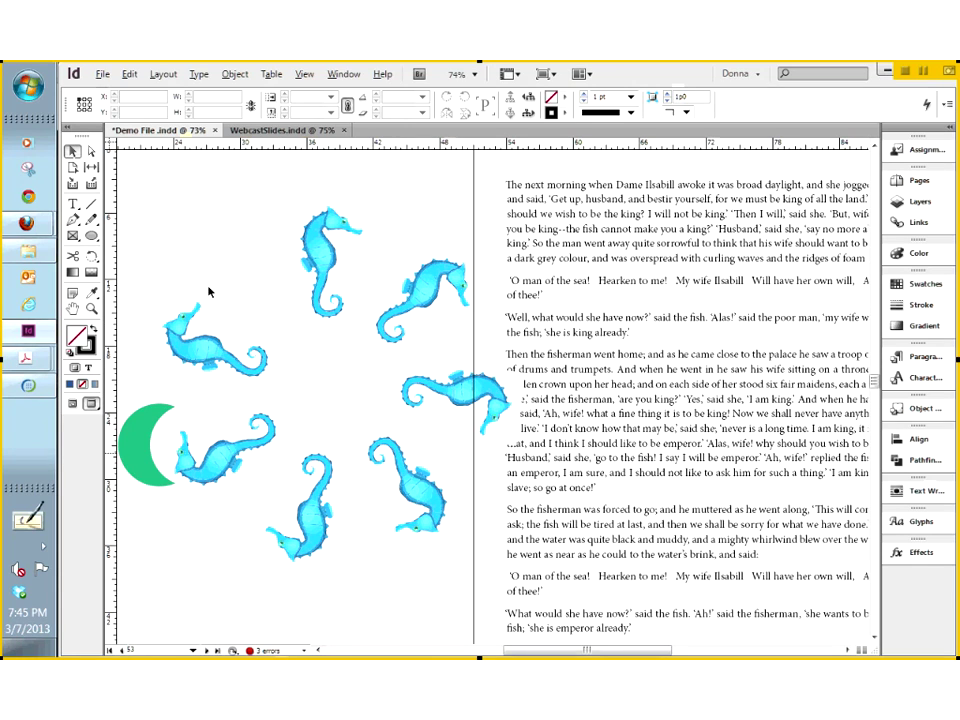
left_click_drag(231, 171, 422, 487)
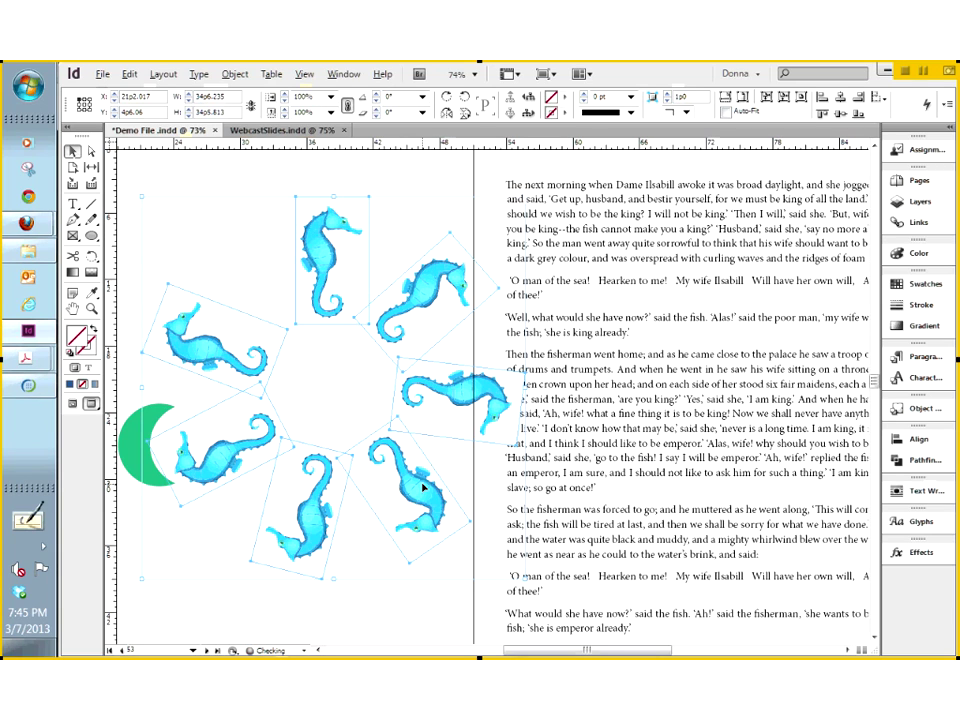
key("Delete")
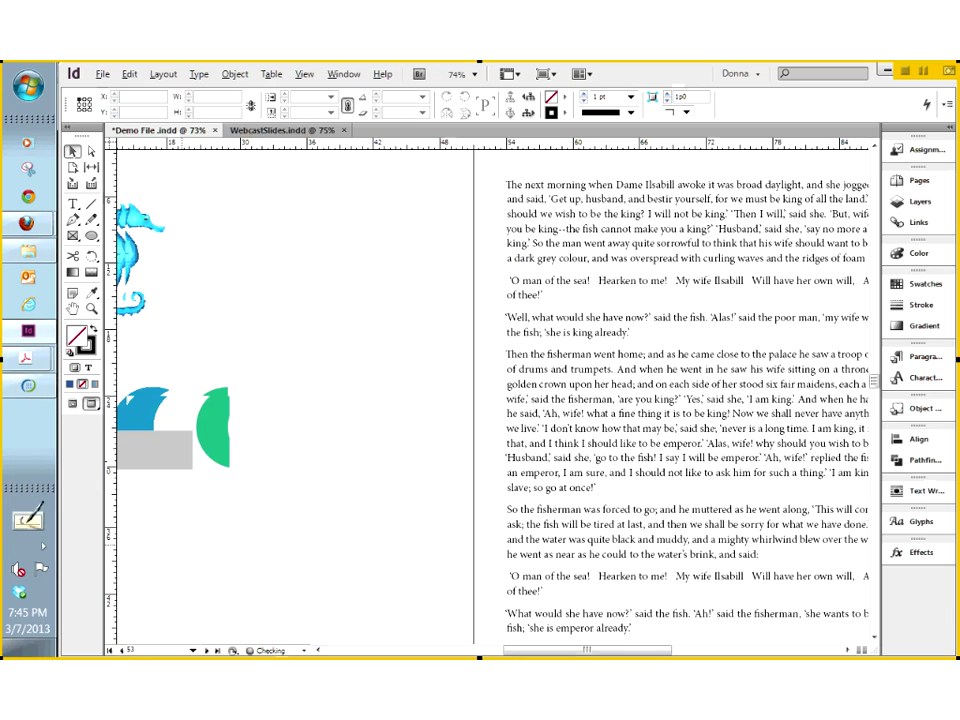
Rotate the original seahorse above the three crescents on page 52 by -30°.
scroll(420, 524, "left", 3)
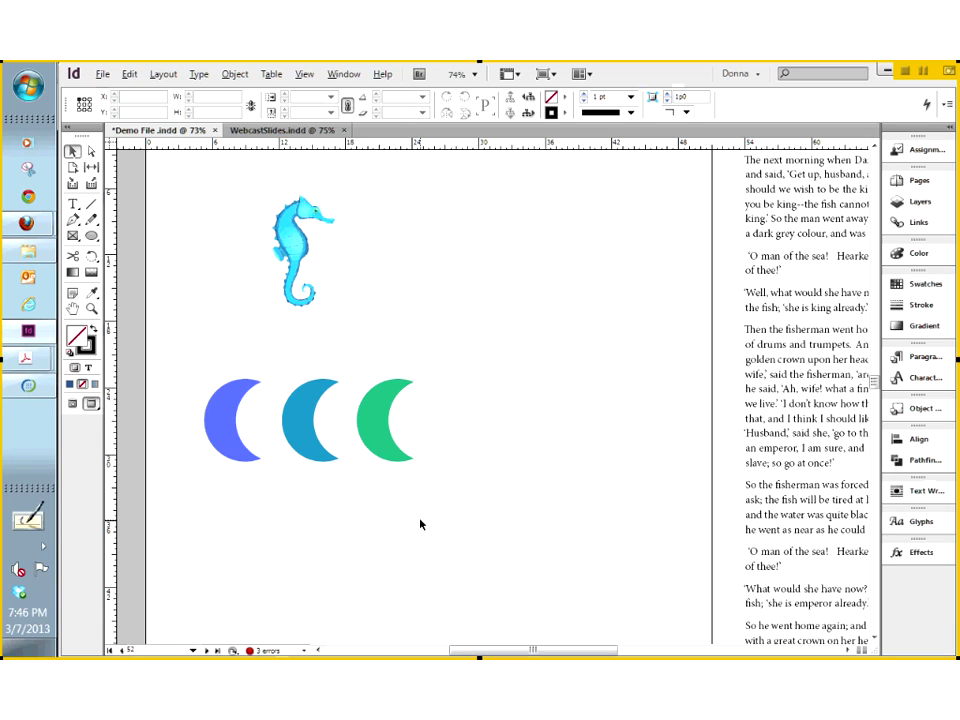
left_click(296, 242)
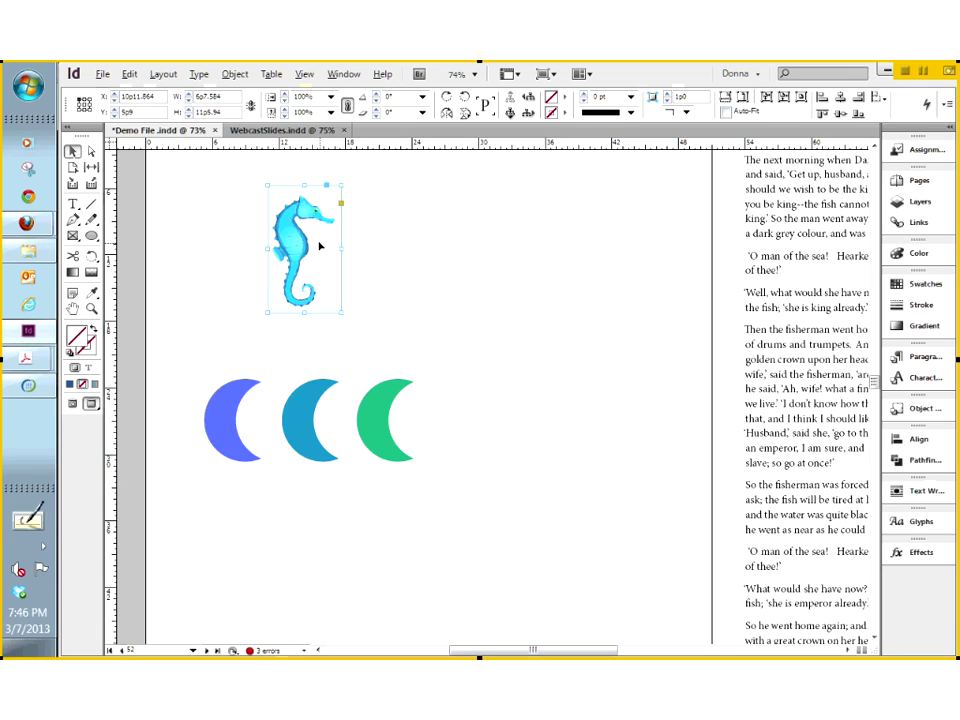
left_click(235, 74)
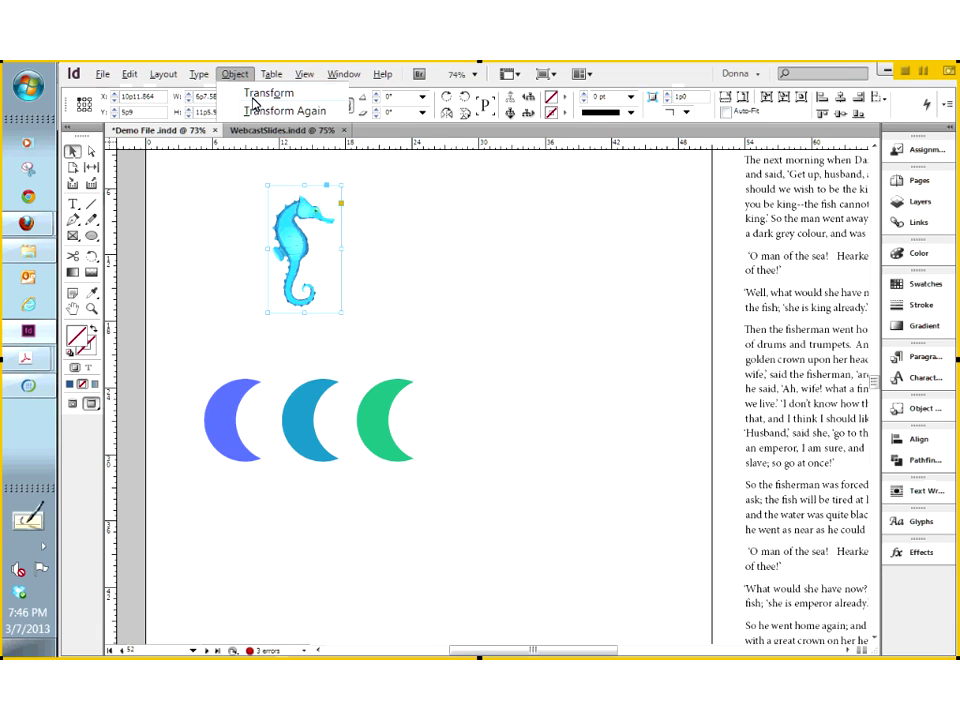
mouse_move(260, 93)
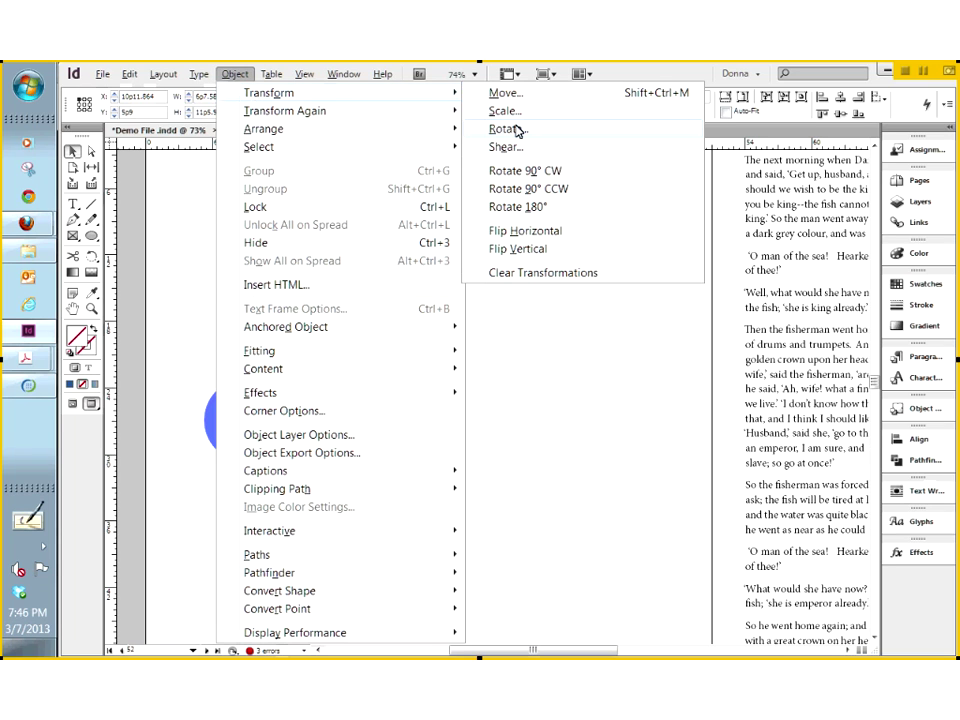
left_click(505, 129)
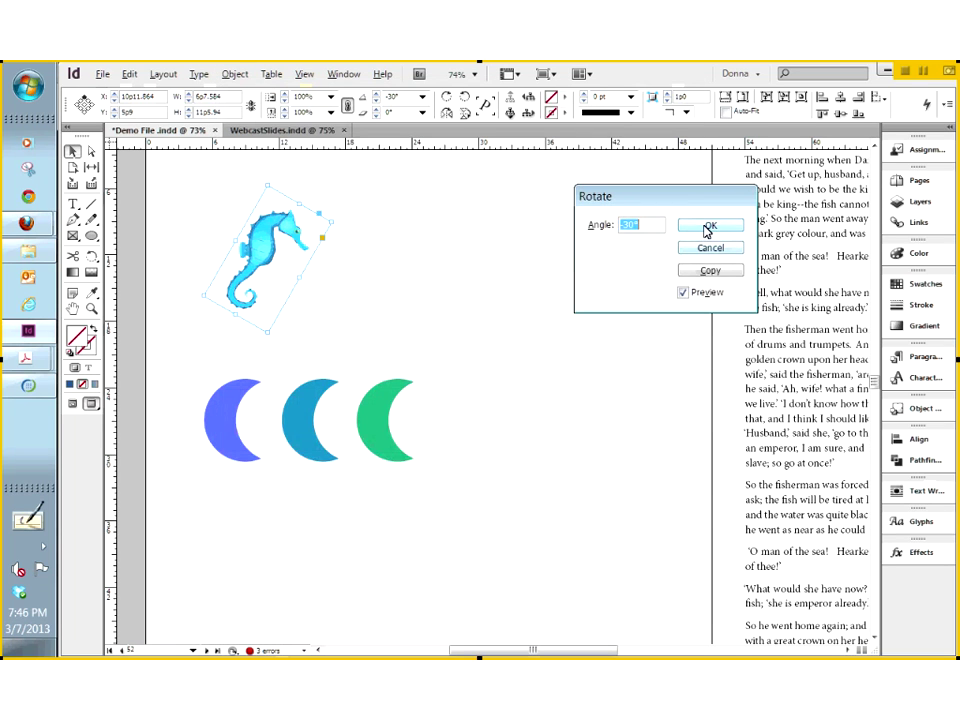
left_click(709, 226)
Scale the rotated seahorse uniformly to 60%.
left_click(236, 74)
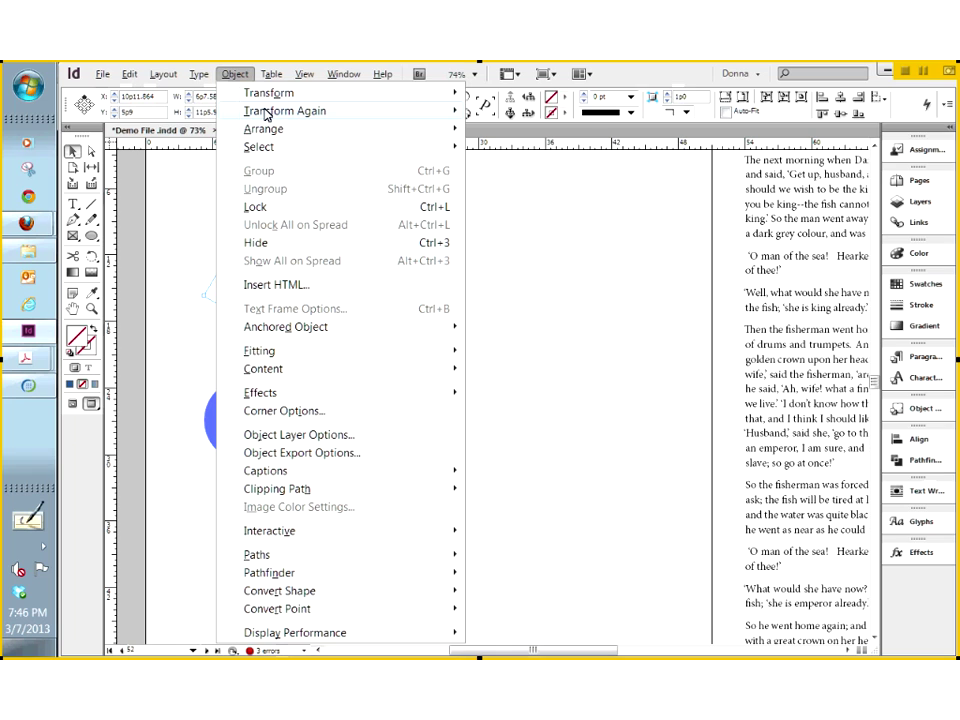
mouse_move(270, 92)
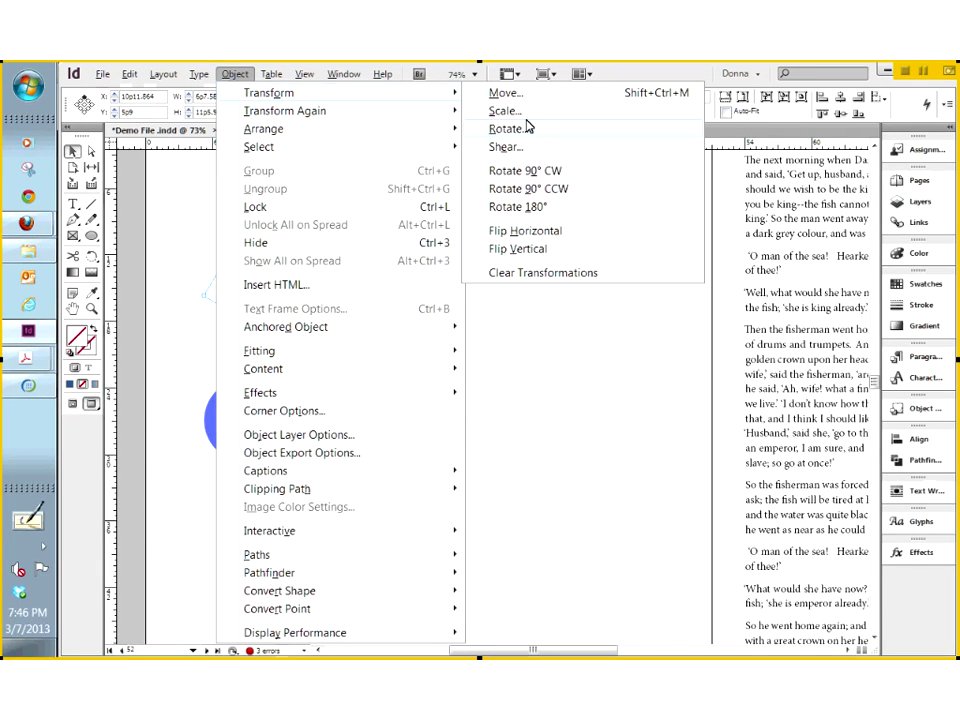
left_click(505, 111)
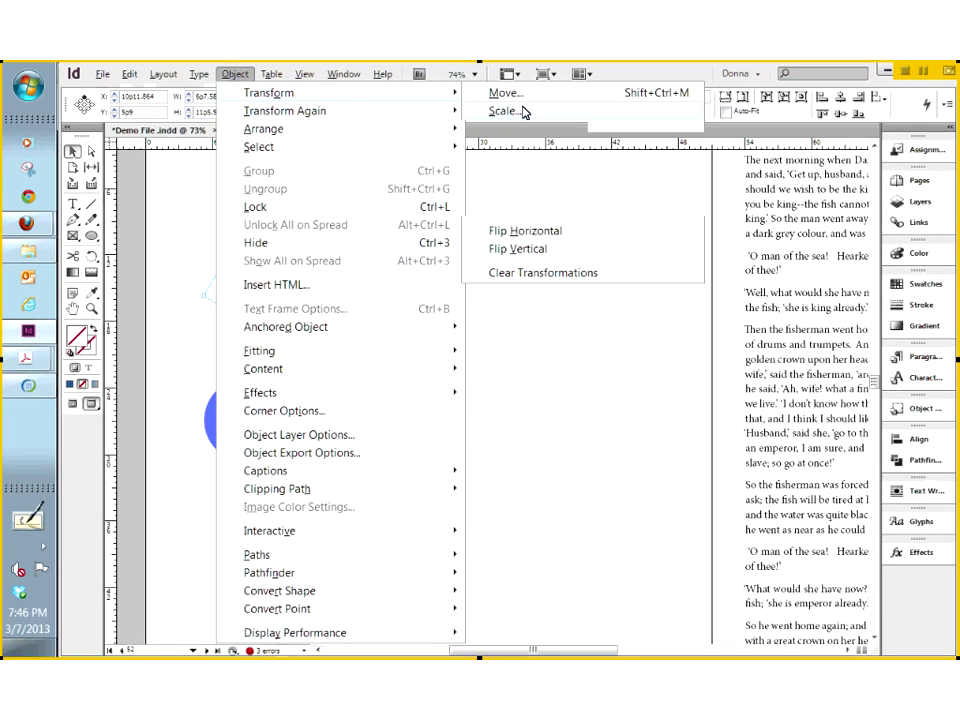
type("60")
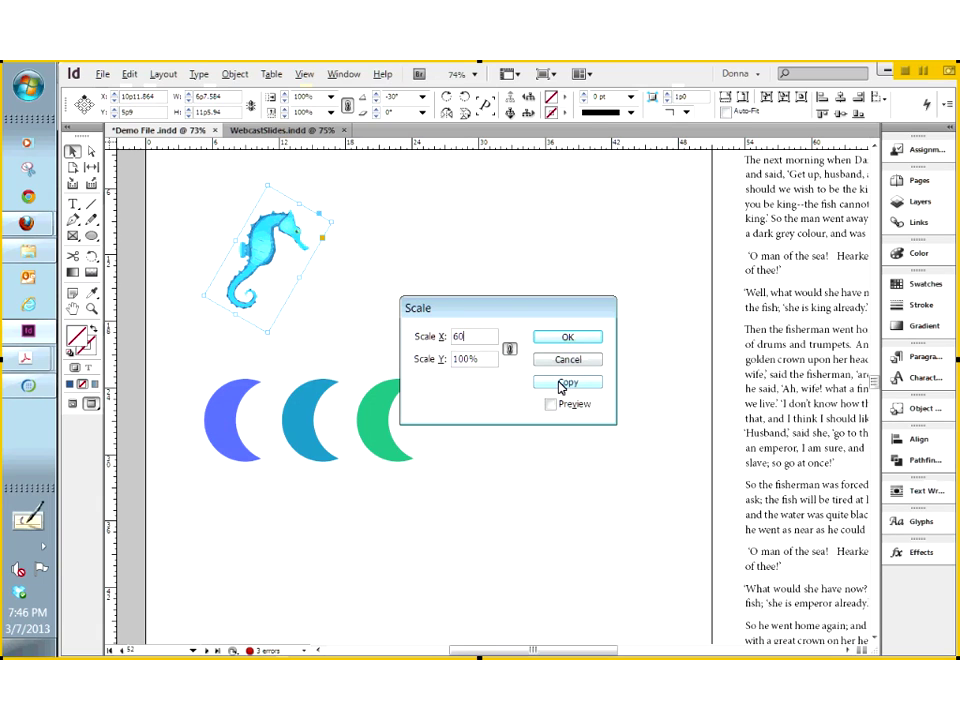
key("Return")
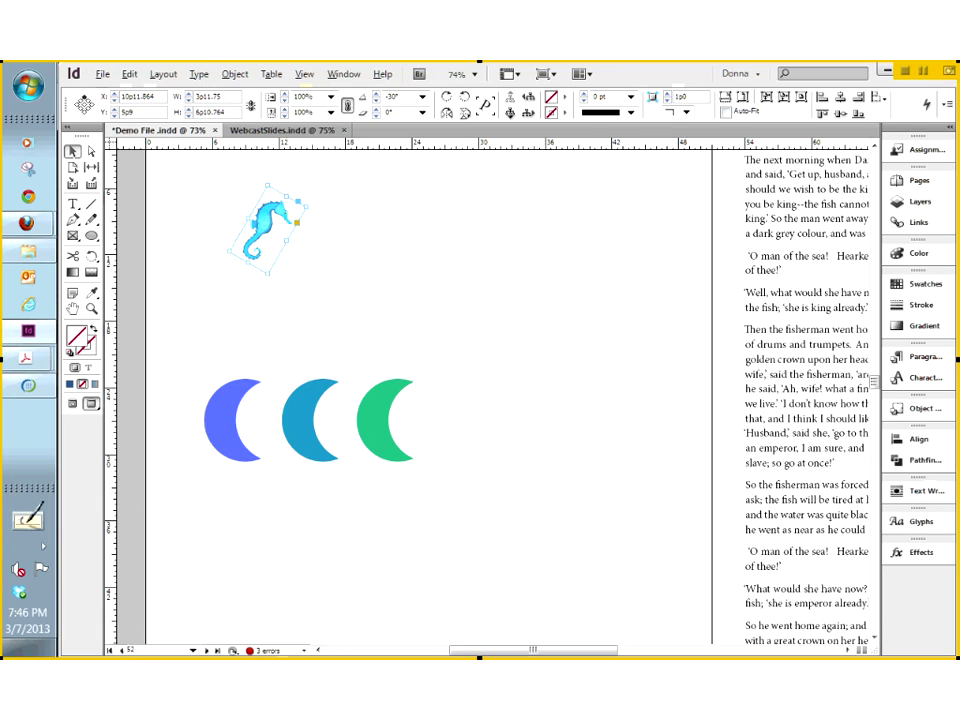
Shear the scaled seahorse with the Shear transformation.
left_click(236, 74)
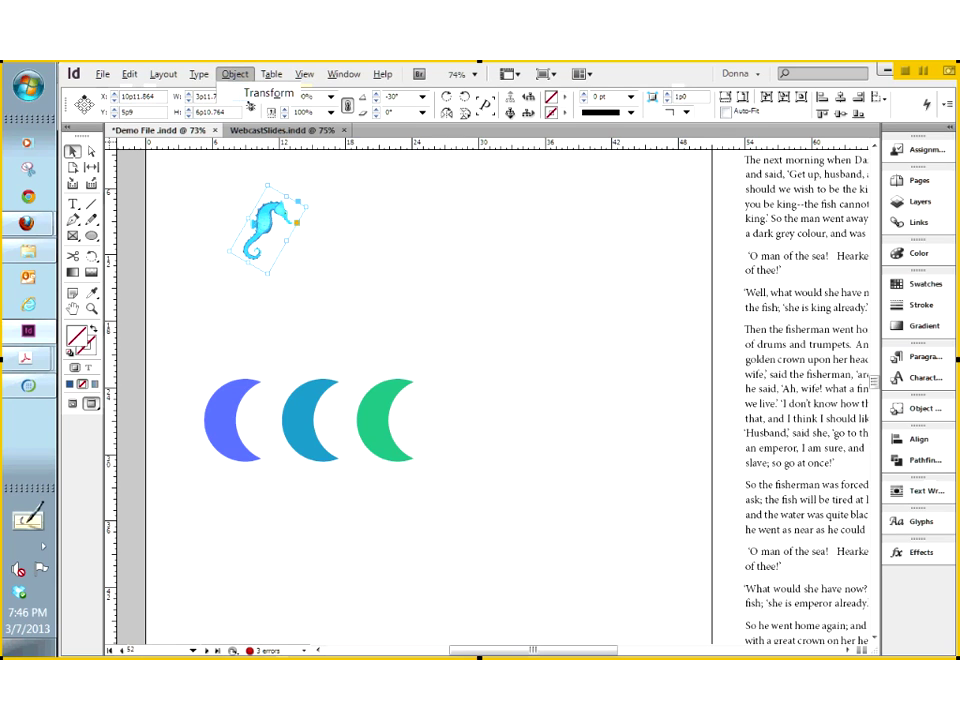
mouse_move(270, 92)
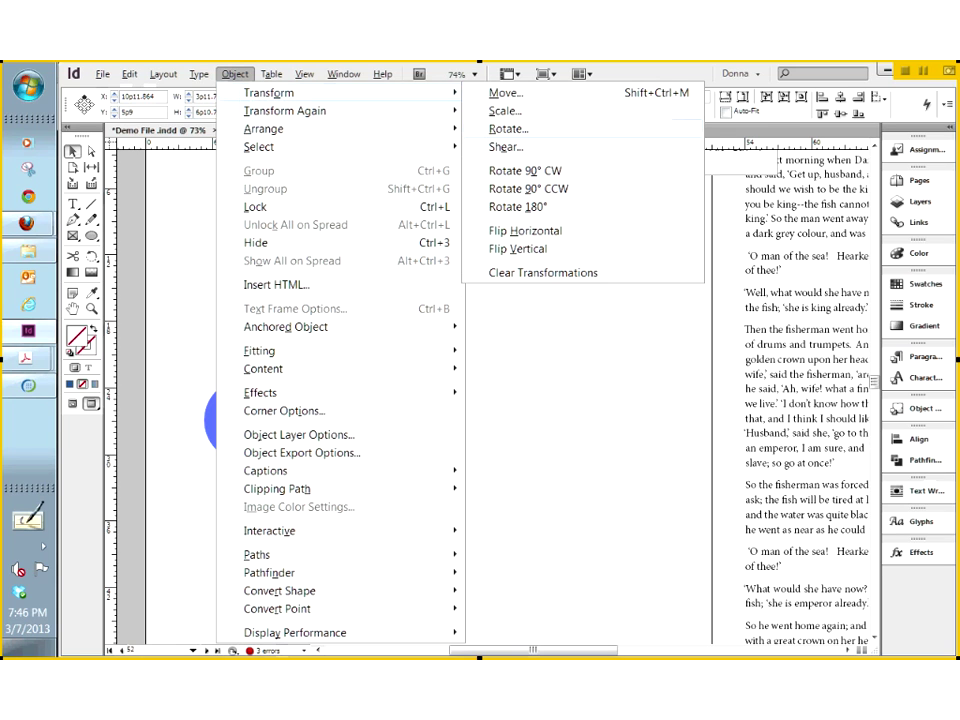
left_click(505, 148)
left_click(564, 339)
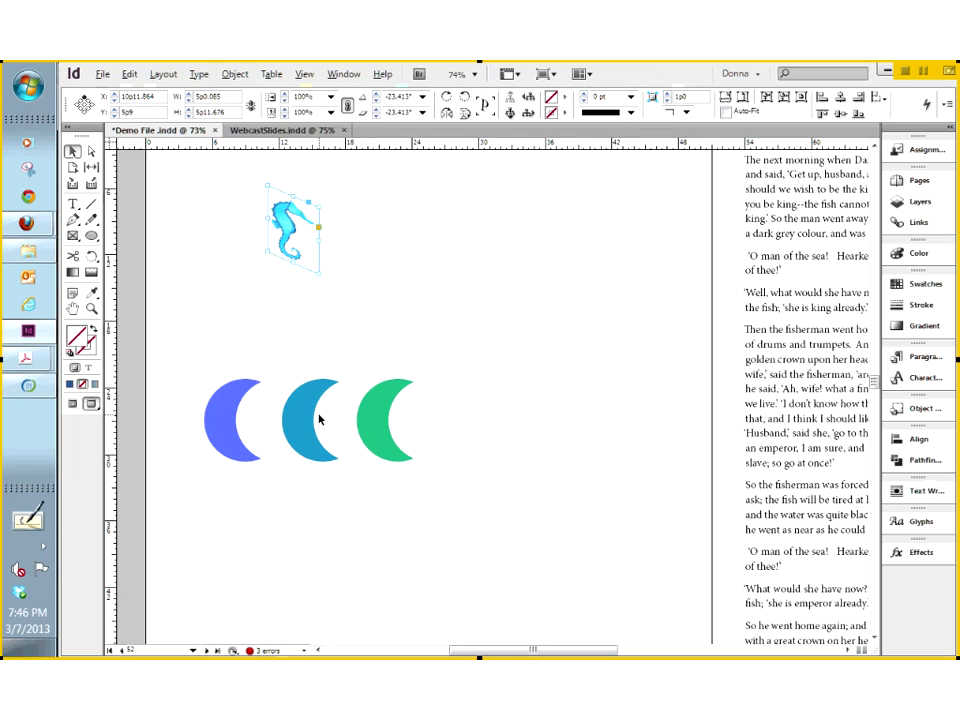
Apply Transform Again Individually to the green crescent, and undo the repeated shear.
left_click(375, 418)
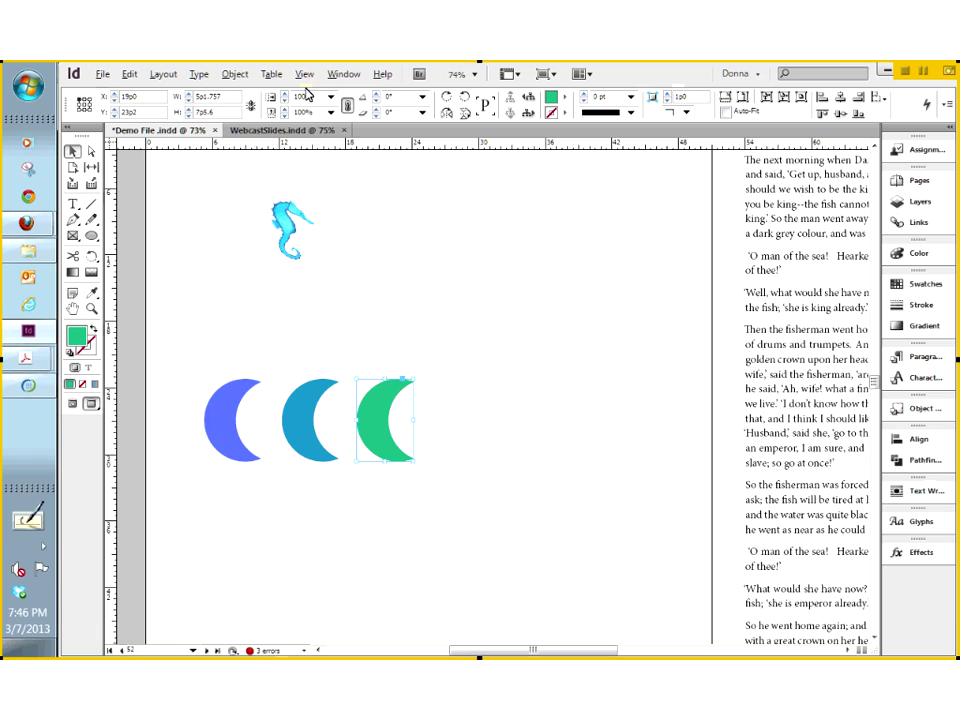
left_click(247, 78)
mouse_move(285, 111)
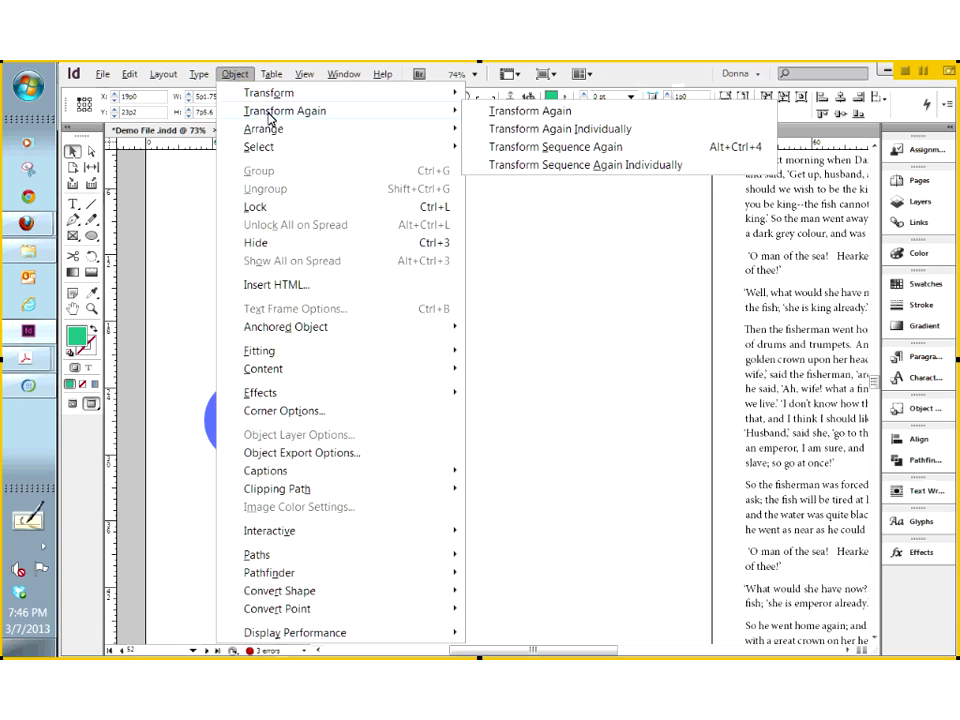
left_click(528, 130)
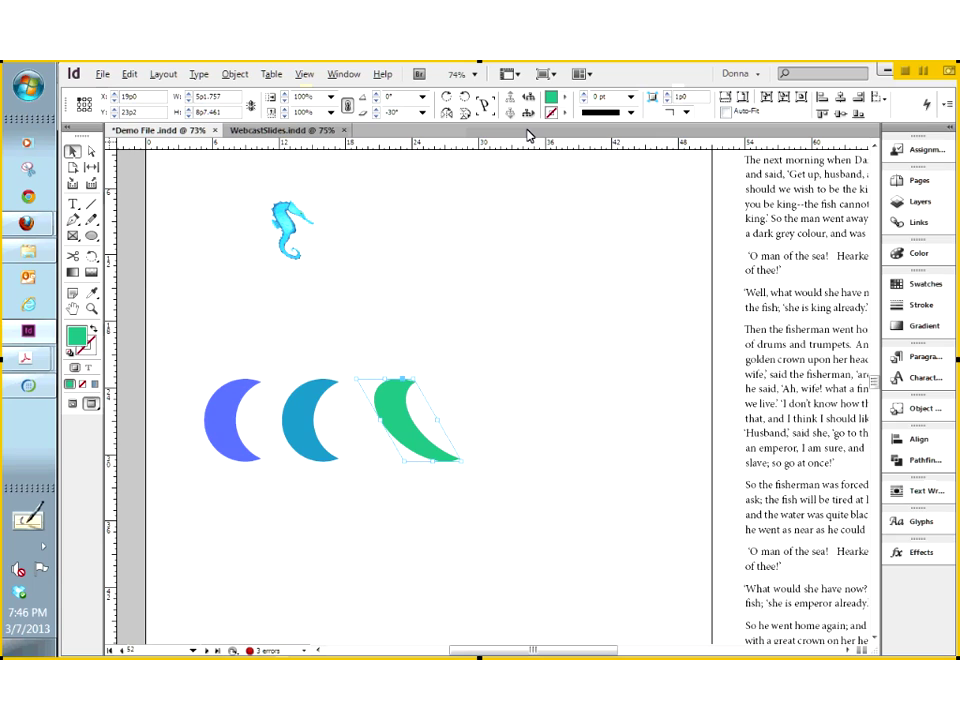
key("ctrl+z")
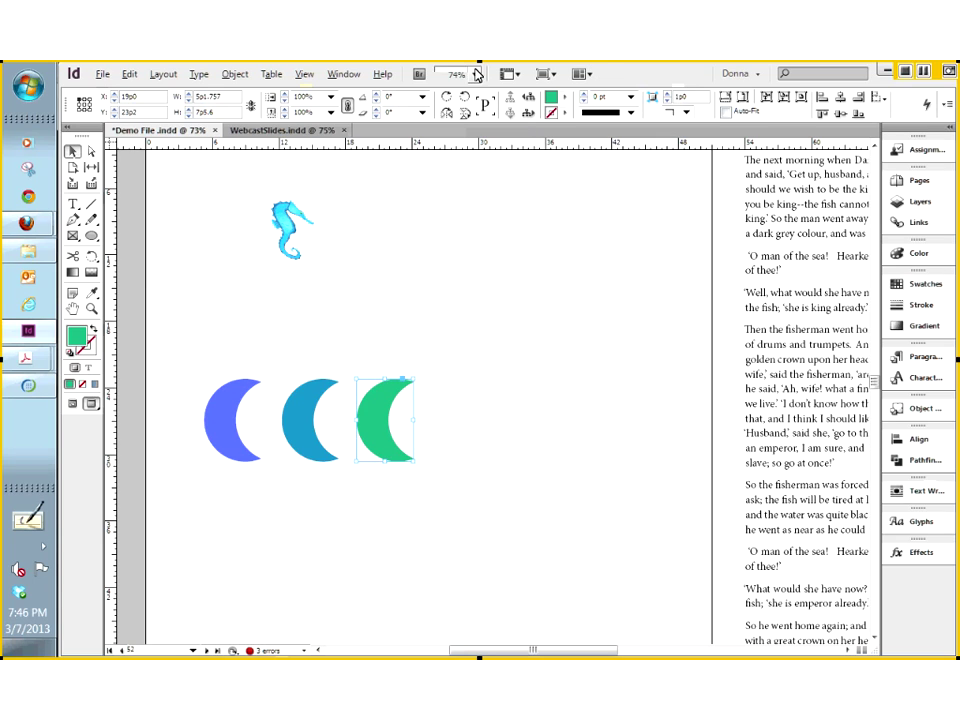
Select all three crescents, apply Transform Again Individually to them, and undo it.
left_click_drag(194, 365, 462, 514)
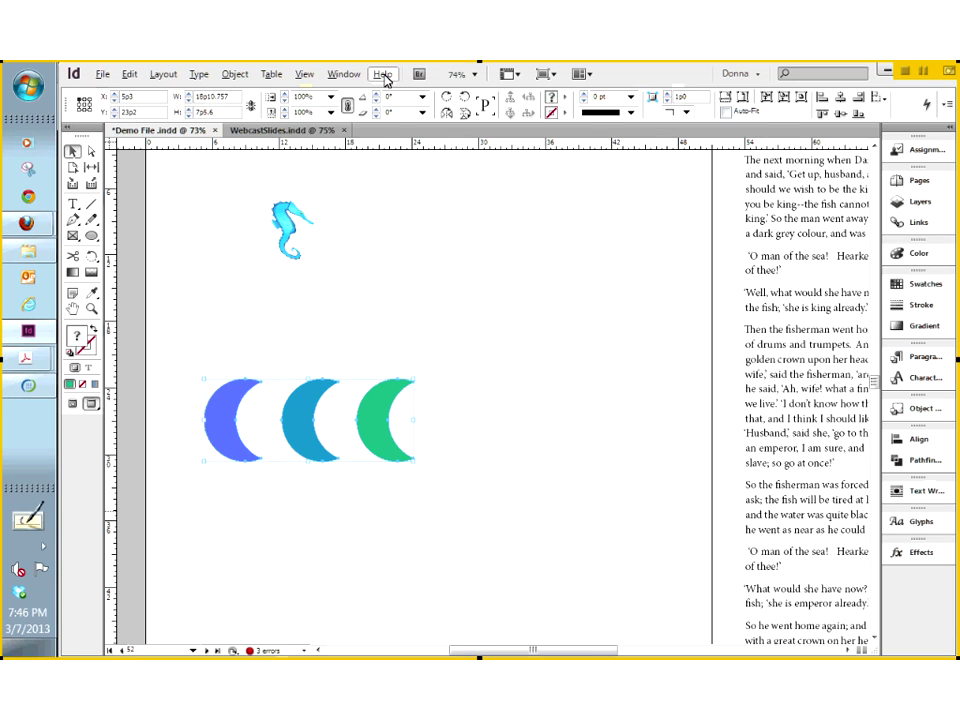
left_click(233, 80)
mouse_move(245, 112)
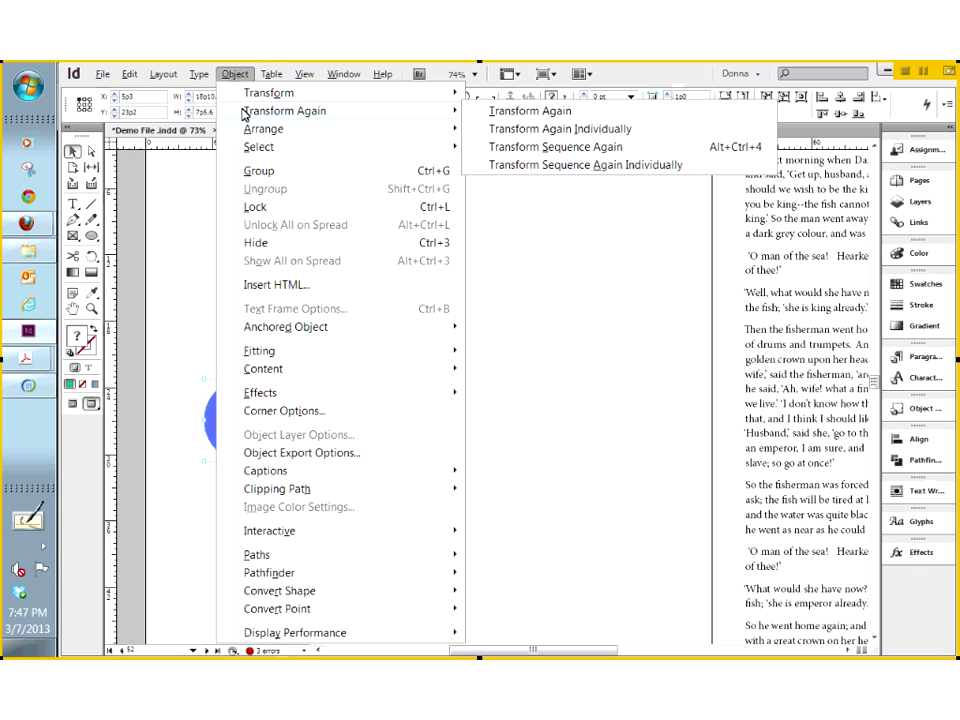
left_click(511, 130)
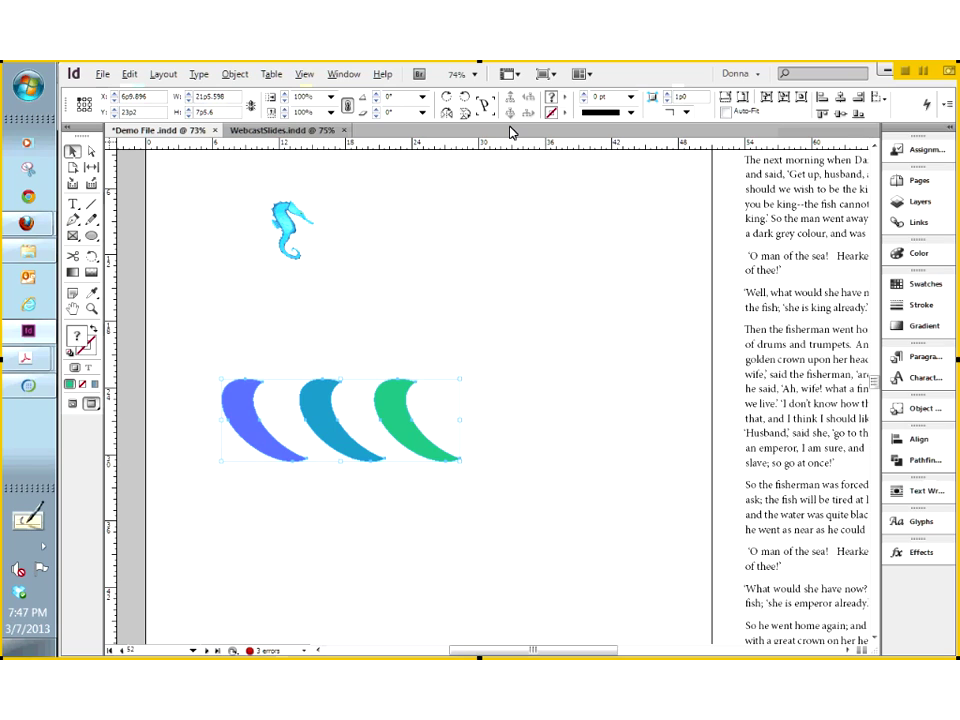
key("ctrl+z")
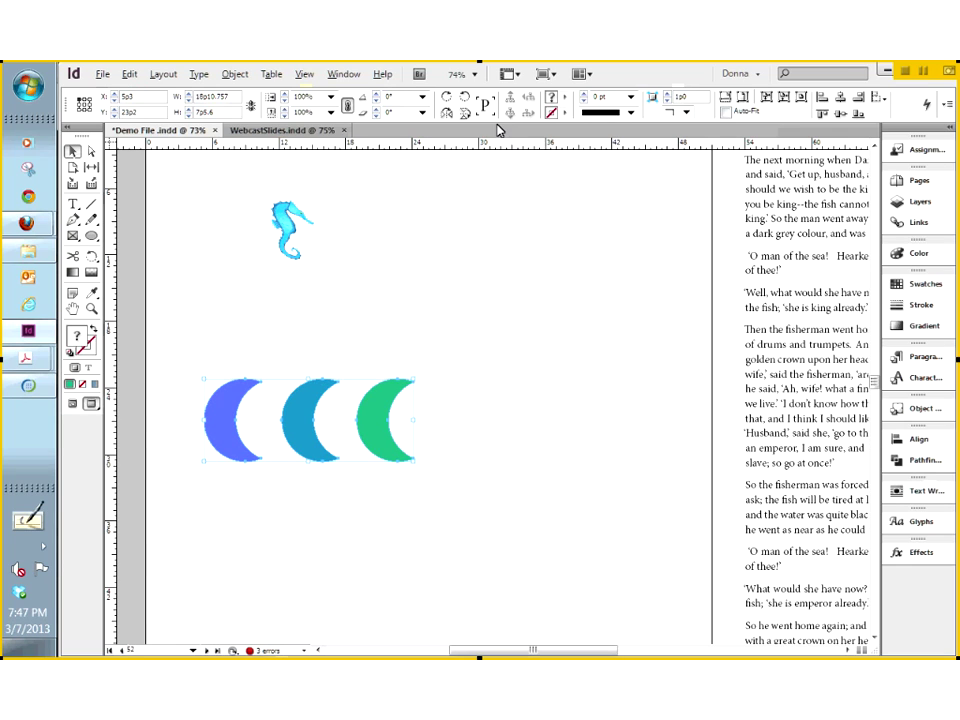
Apply Transform Sequence Again to the three selected crescents as one group, and undo it.
left_click(236, 75)
mouse_move(250, 112)
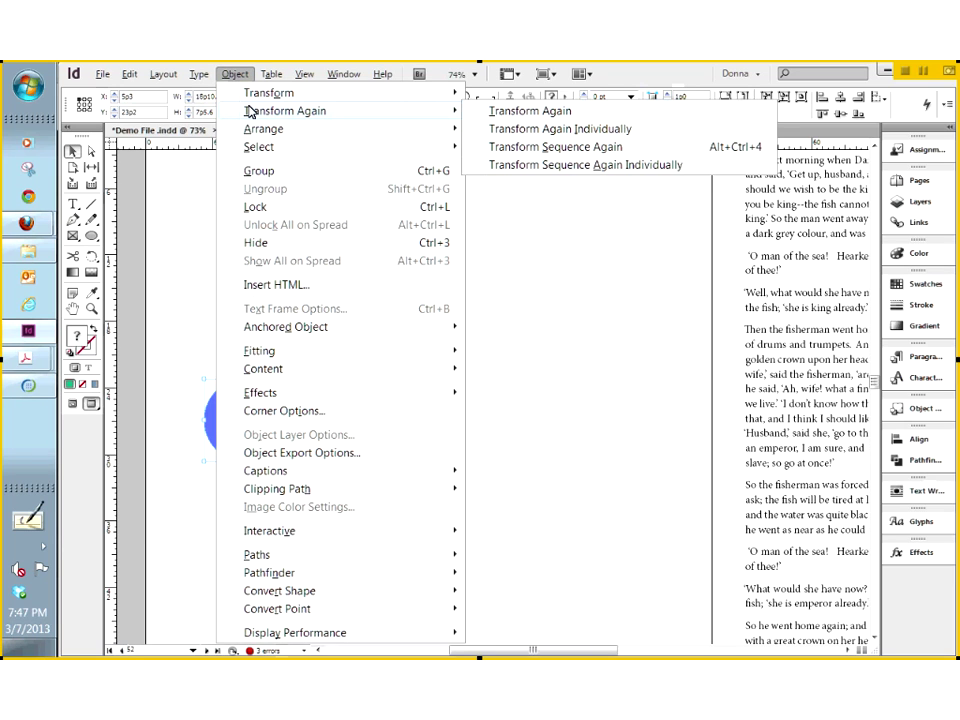
left_click(541, 147)
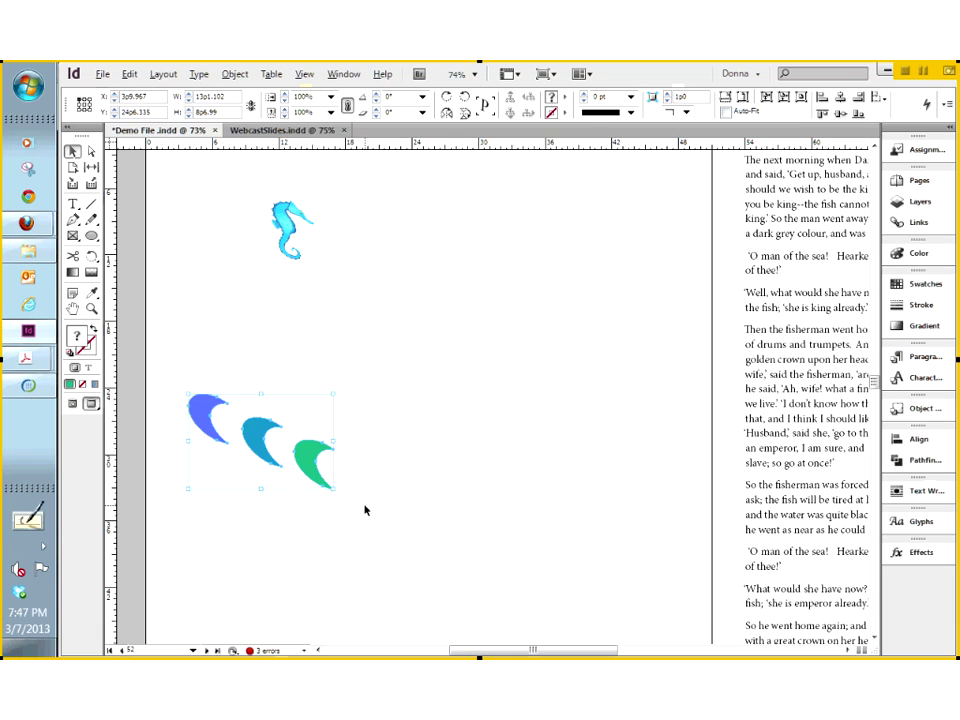
key("ctrl+z")
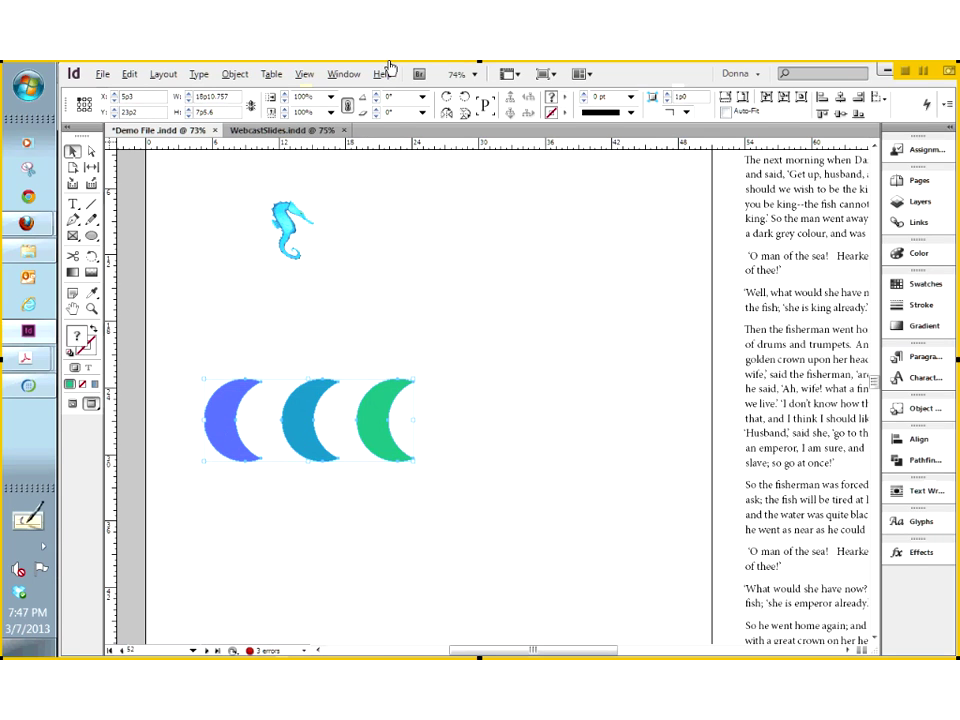
Apply Transform Sequence Again Individually to the three selected crescents, and undo it.
left_click(236, 75)
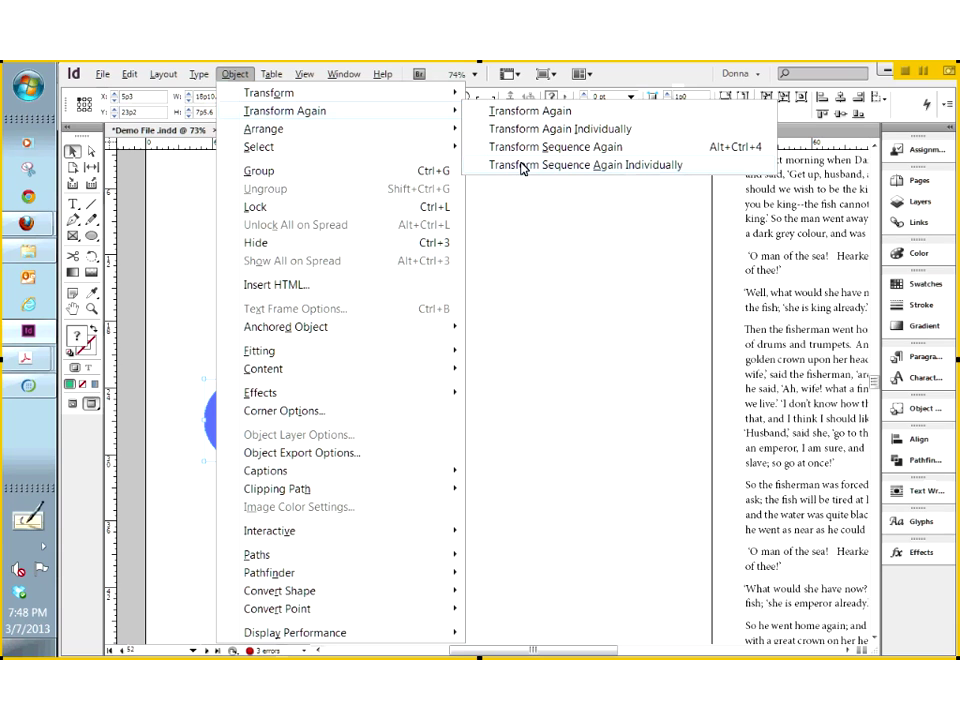
left_click(520, 165)
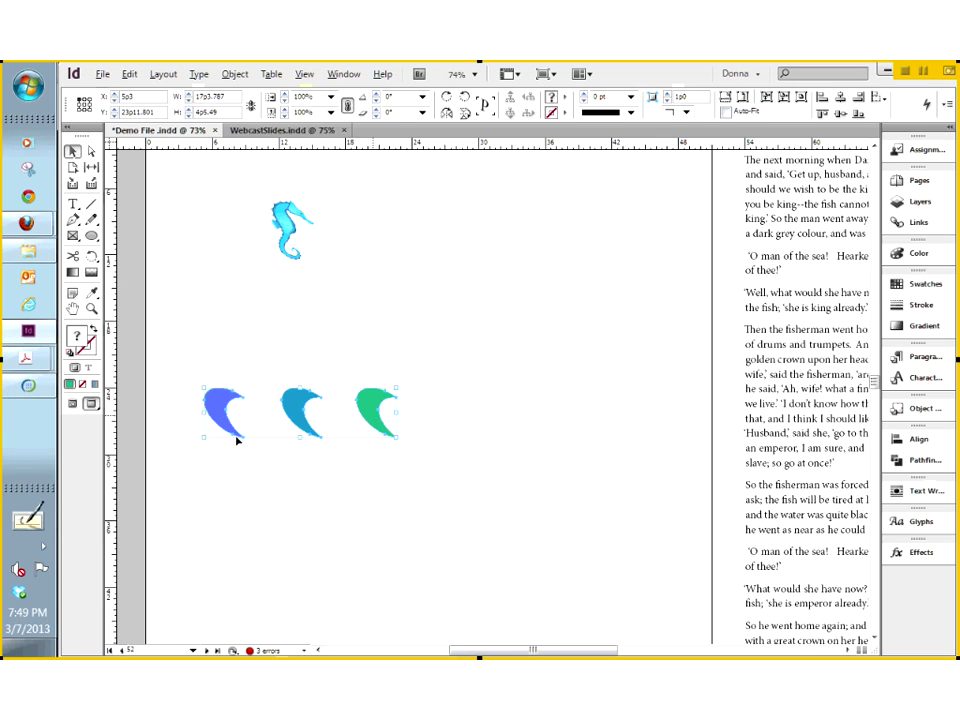
key("ctrl+z")
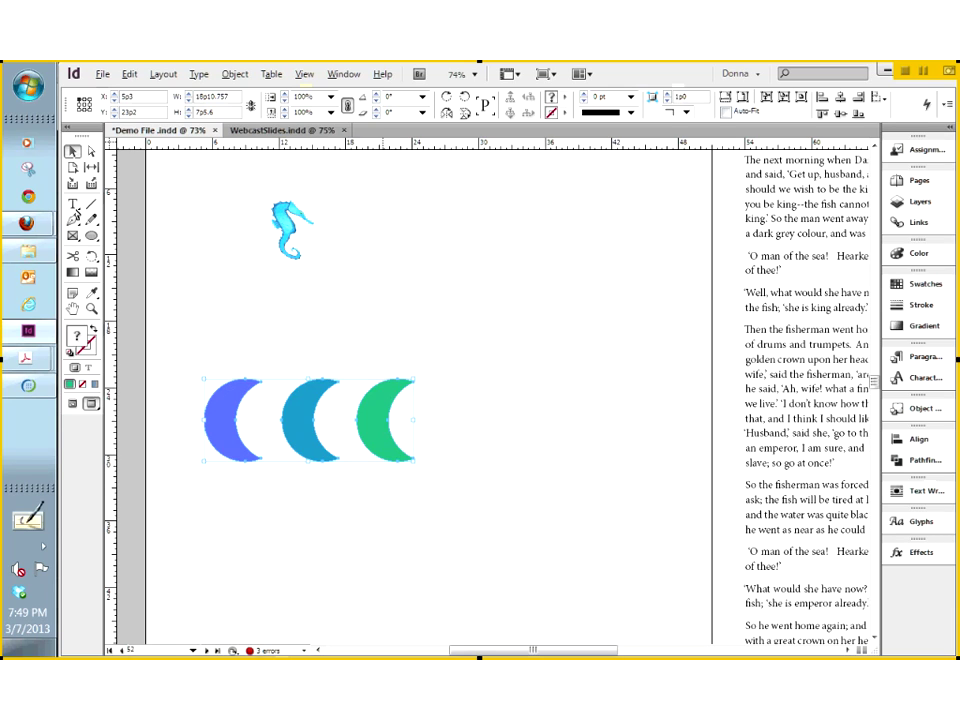
Create a text frame about 10p8 wide and 2p6 high beside the seahorse, containing the text "Callout".
key("t")
left_click_drag(444, 251, 560, 274)
type("Callout")
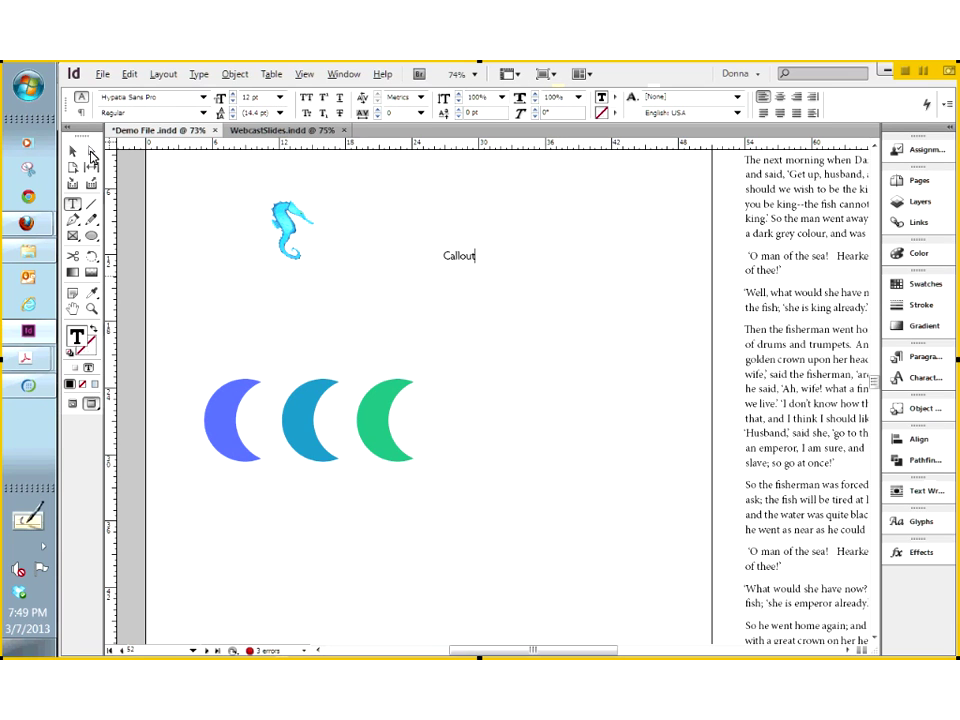
key("Escape")
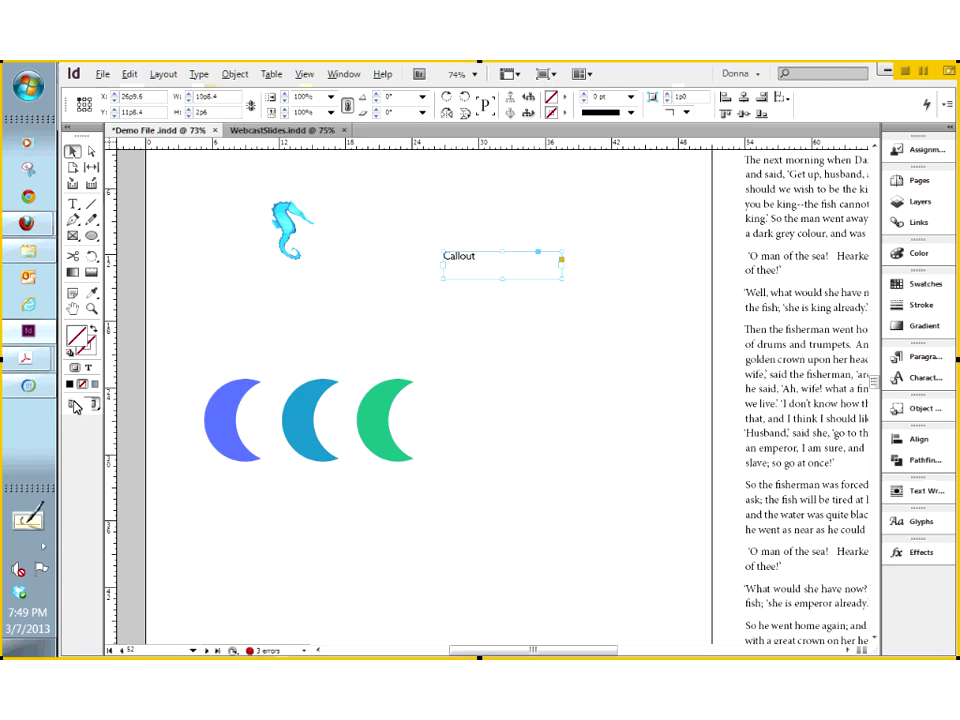
Show frame edges, shrink the "Callout" text frame to about 7p4 by 1p5, and place two copies beside it in a row.
left_click(74, 404)
left_click_drag(562, 278, 525, 266)
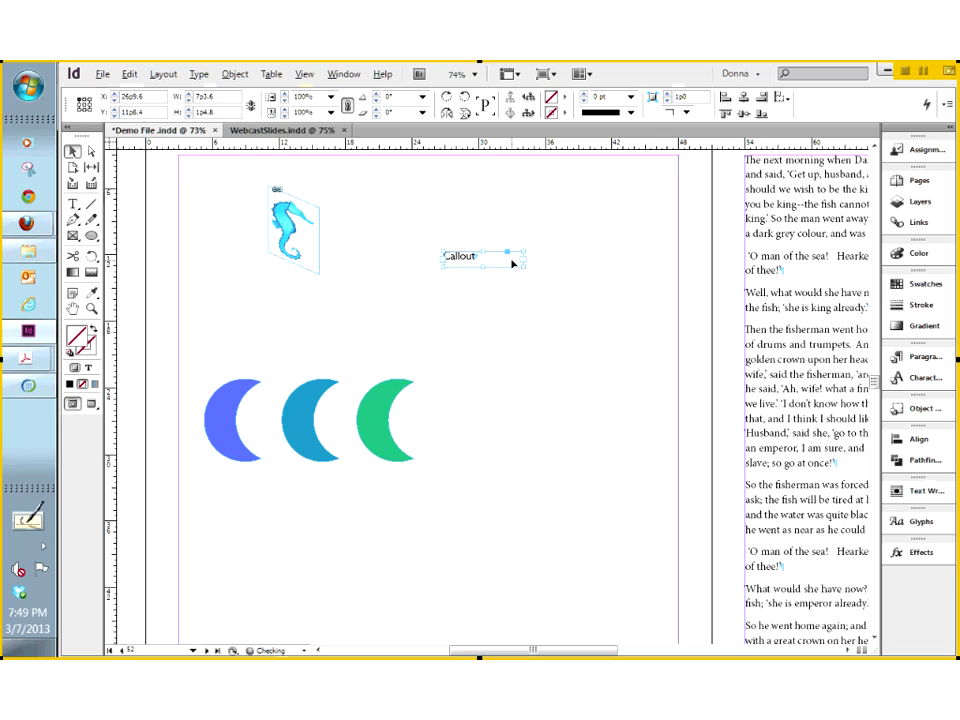
left_click_drag(512, 263, 603, 260)
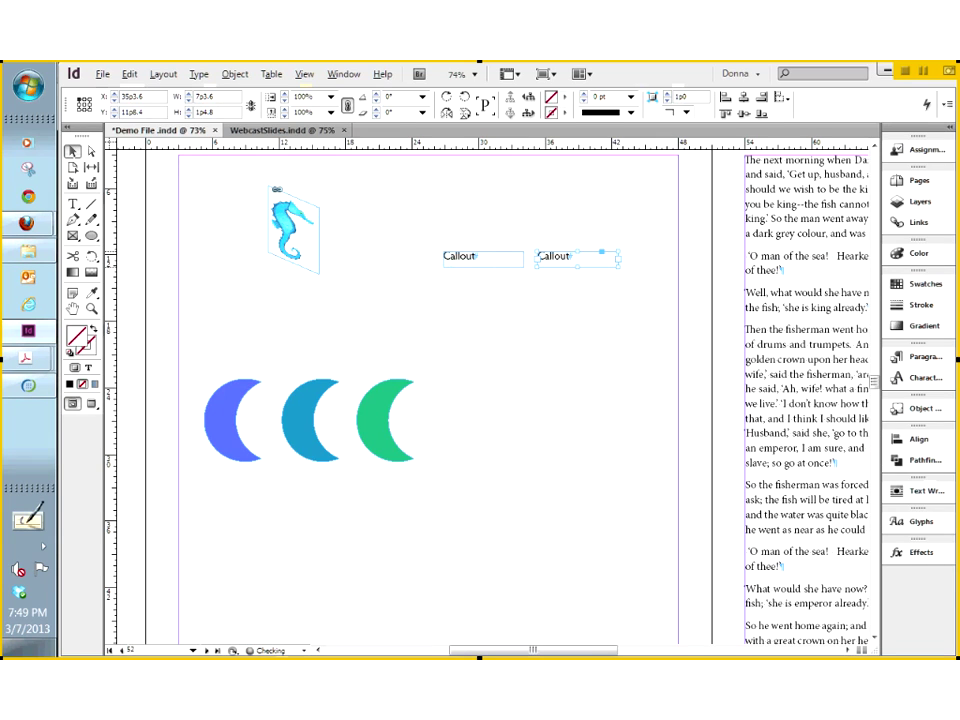
left_click_drag(610, 263, 698, 268)
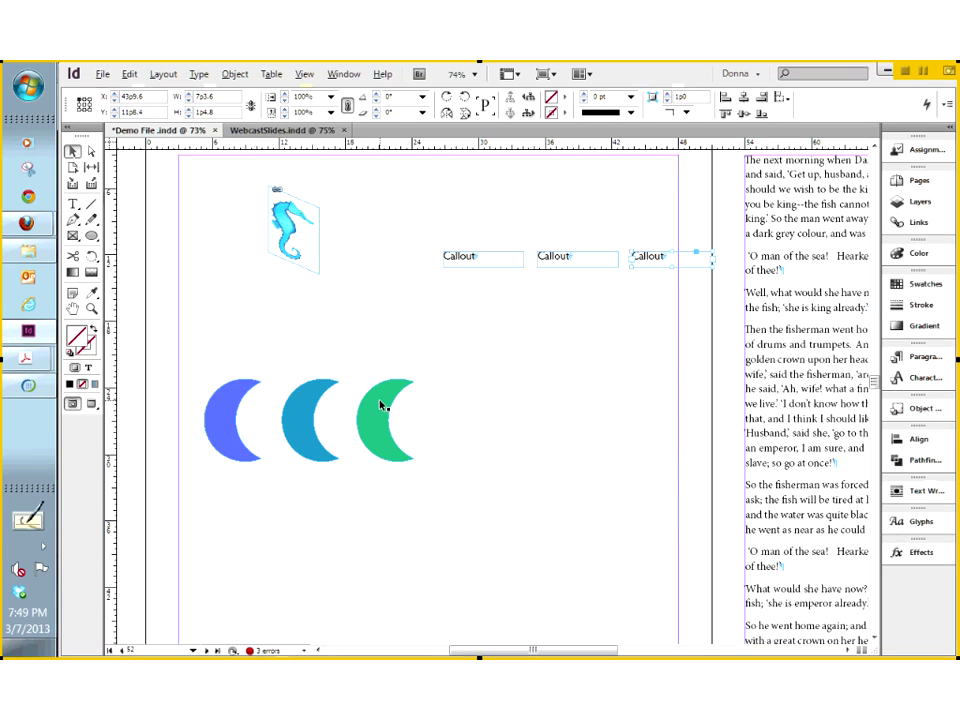
Place a copy of the green crescent above the callout frames and stretch it horizontally to about twice its width.
left_click_drag(219, 166, 369, 208)
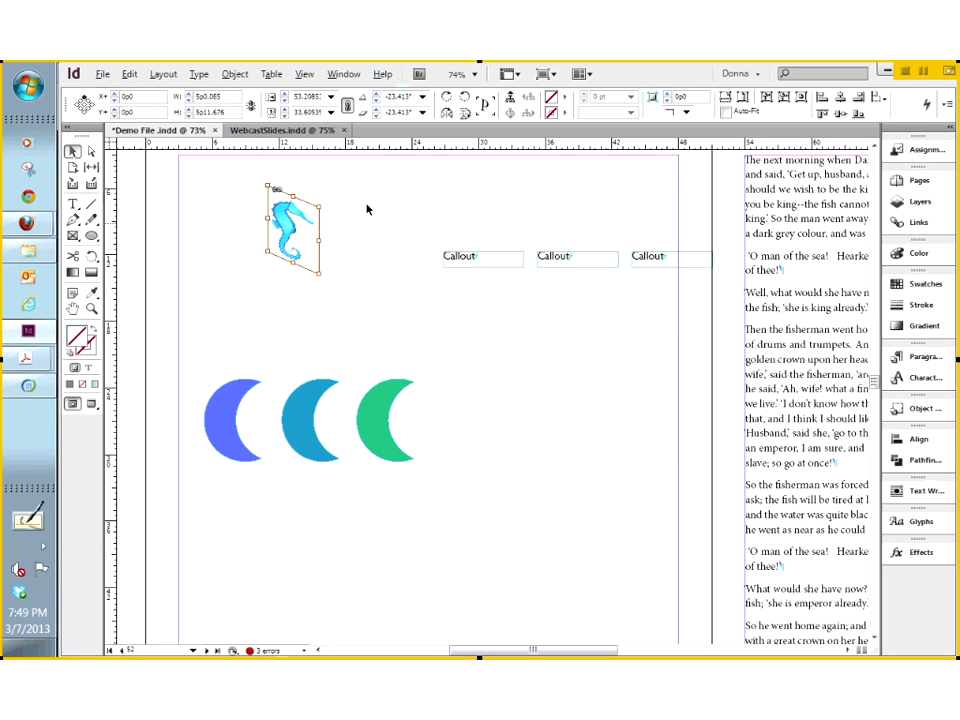
left_click(389, 417)
left_click_drag(586, 205, 669, 197)
left_click_drag(551, 205, 509, 205)
Rotate the three callout frames 90° clockwise one at a time, and undo the rotations.
left_click_drag(484, 291, 666, 267)
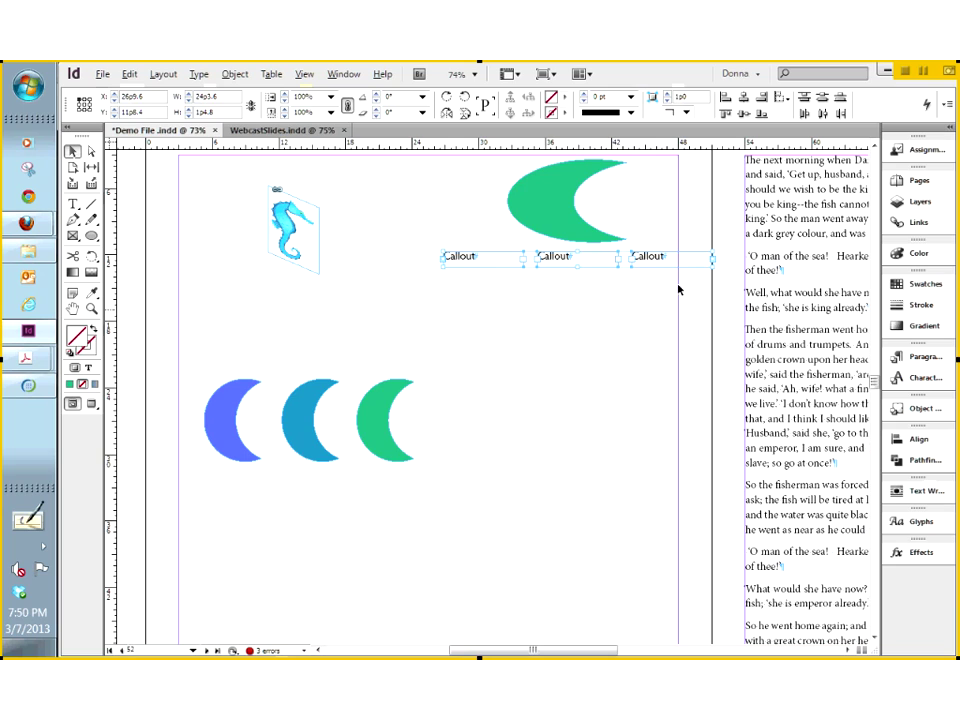
left_click(493, 259)
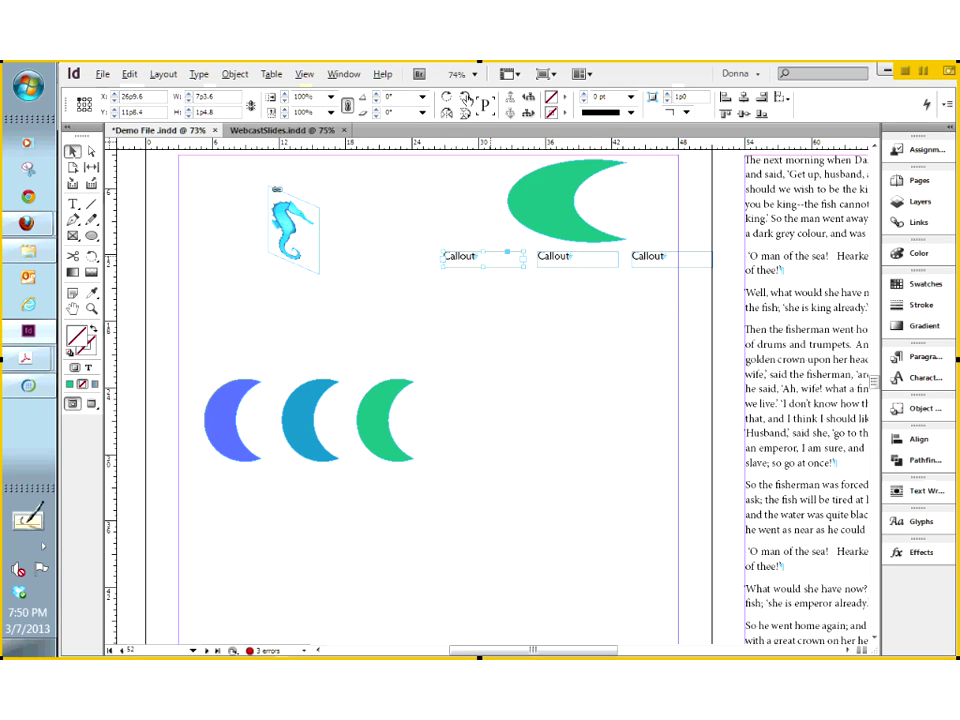
left_click(447, 97)
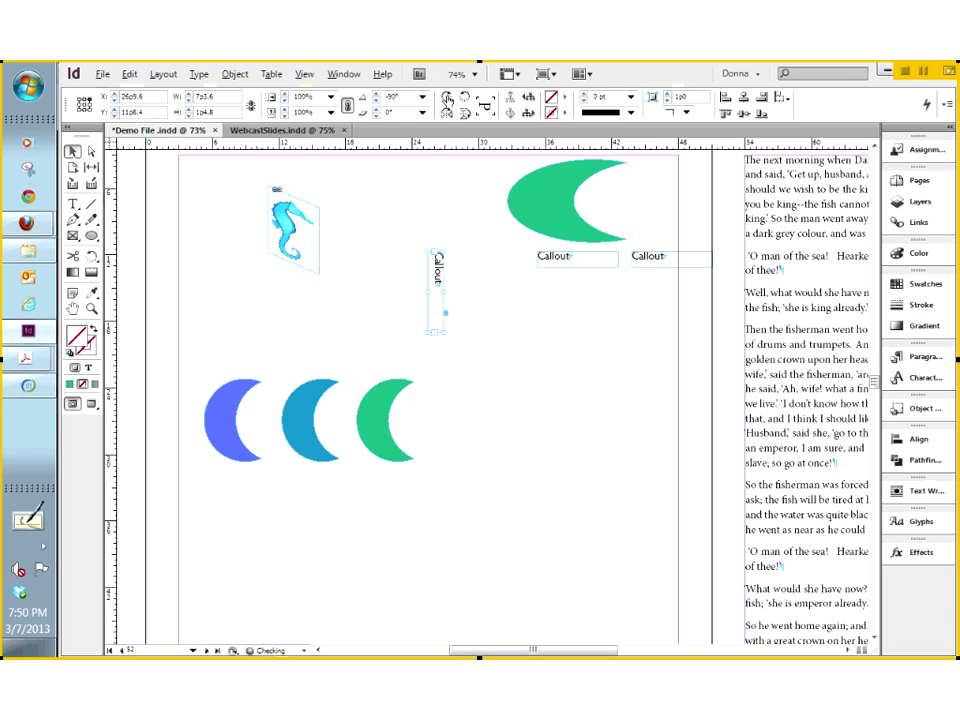
left_click(561, 259)
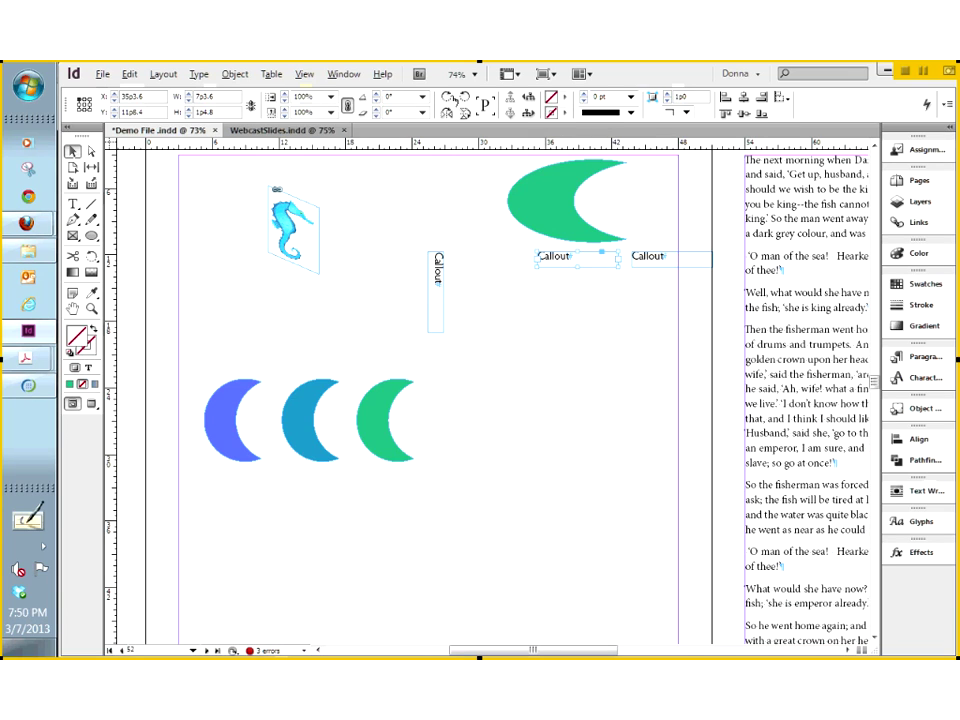
left_click(447, 97)
left_click(648, 257)
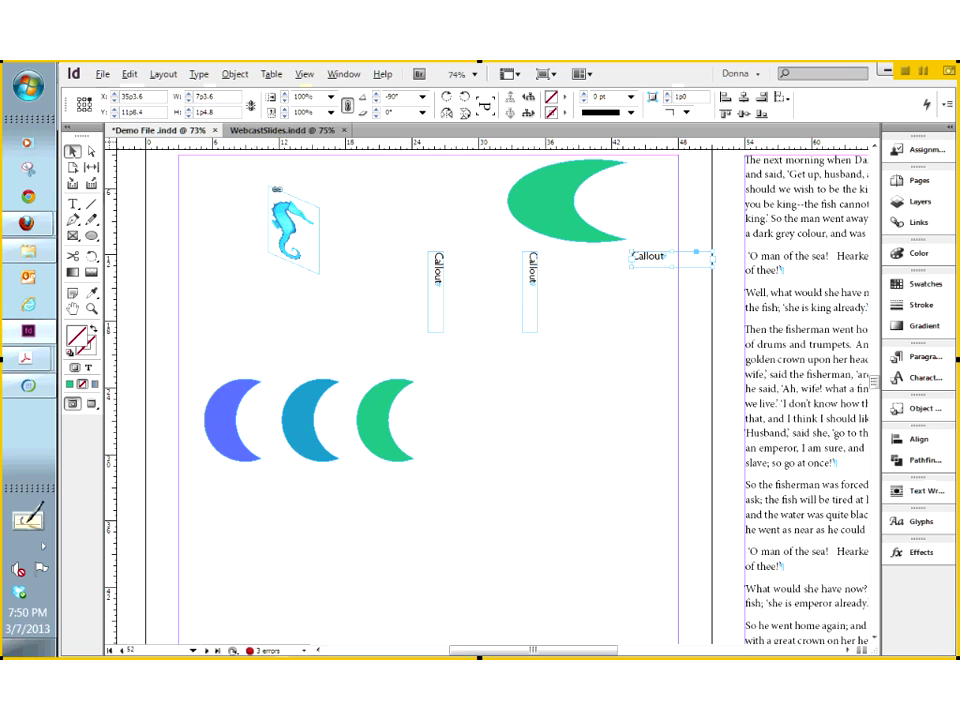
left_click(447, 97)
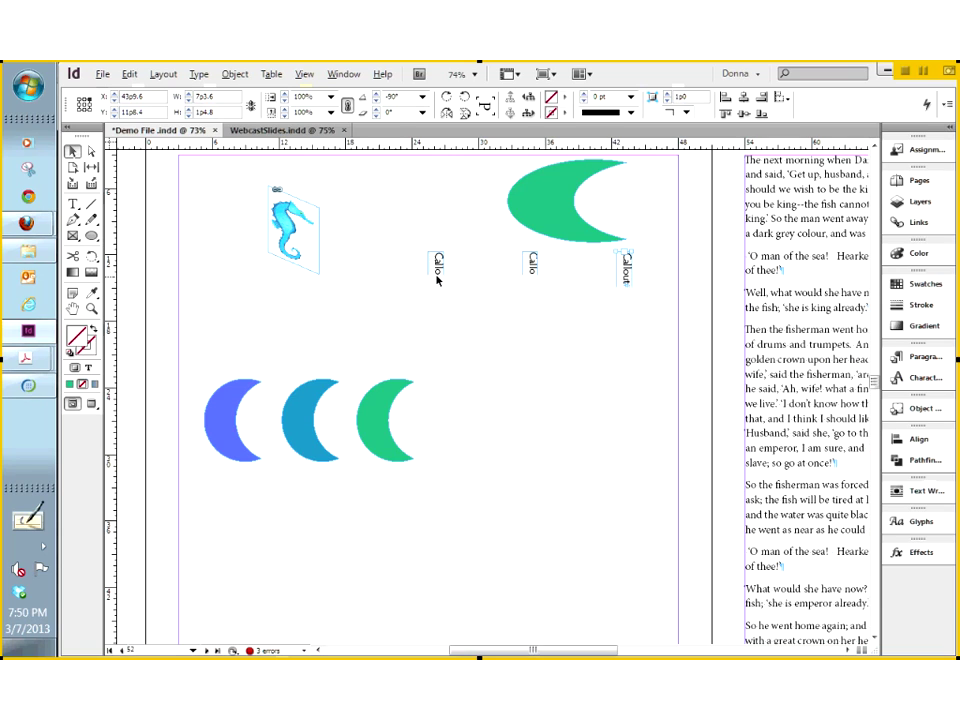
key("ctrl+z")
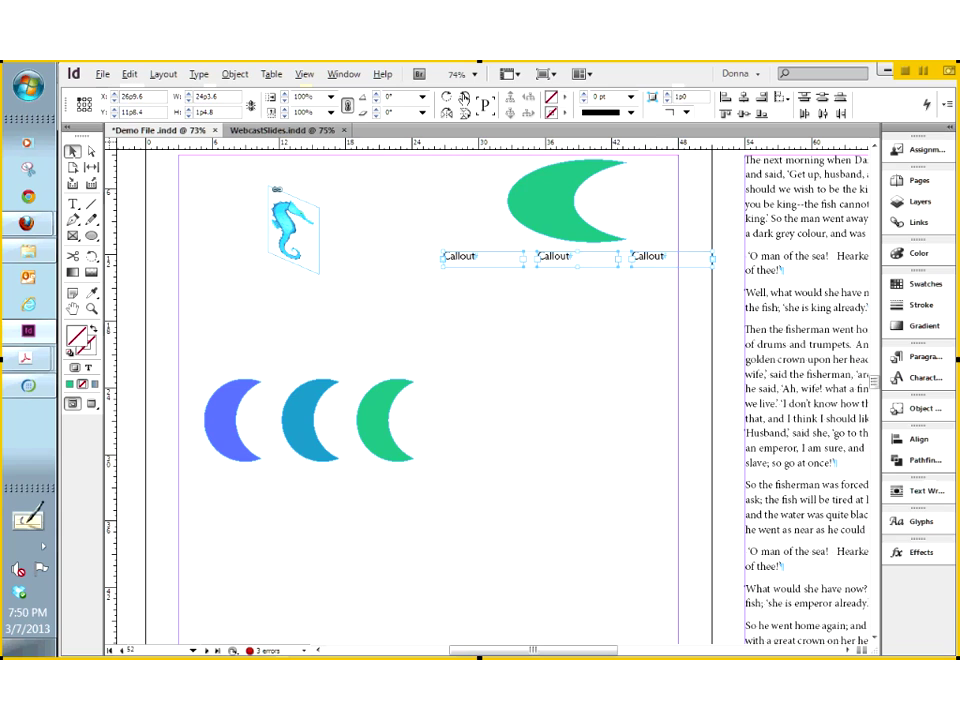
Rotate the three selected callout frames together 90° counterclockwise and undo it, and repeat the trial with 90° clockwise.
key("ctrl+shift+z")
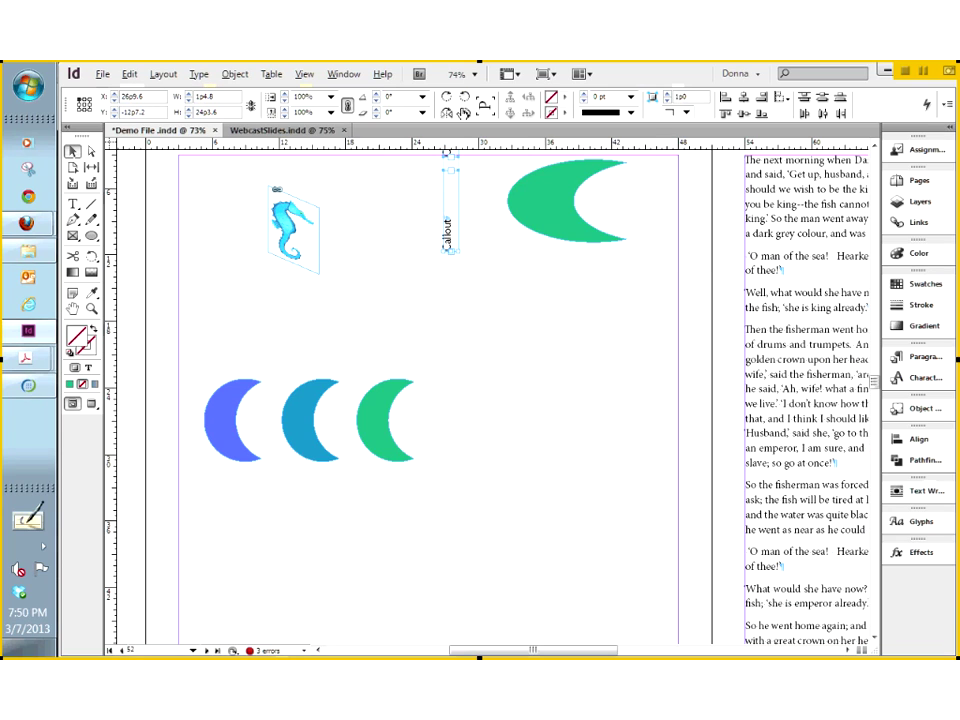
key("ctrl+z")
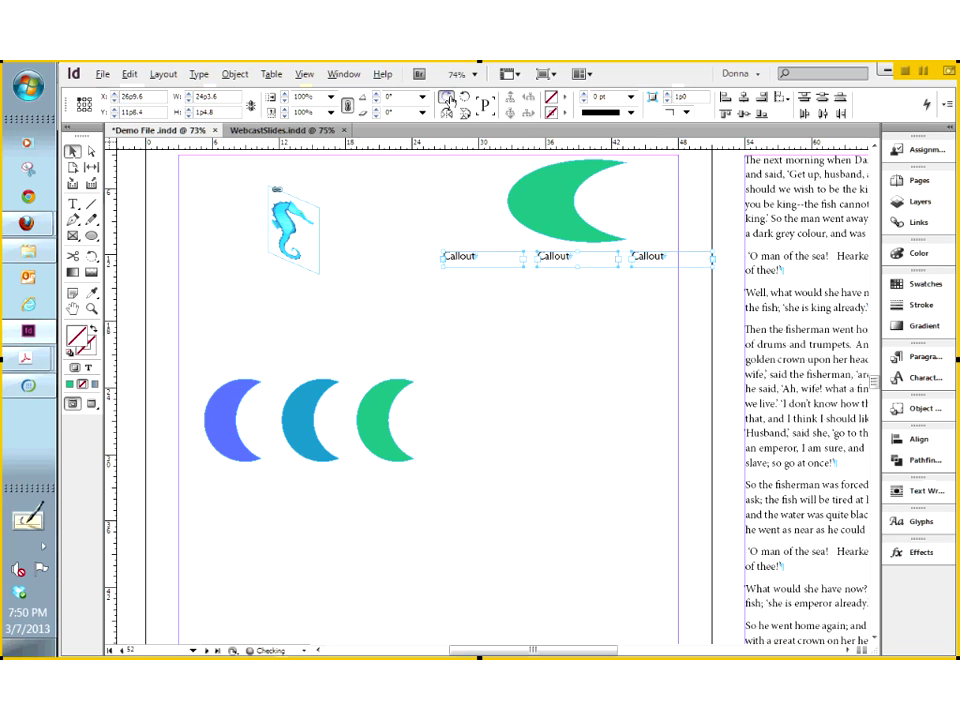
left_click(446, 96)
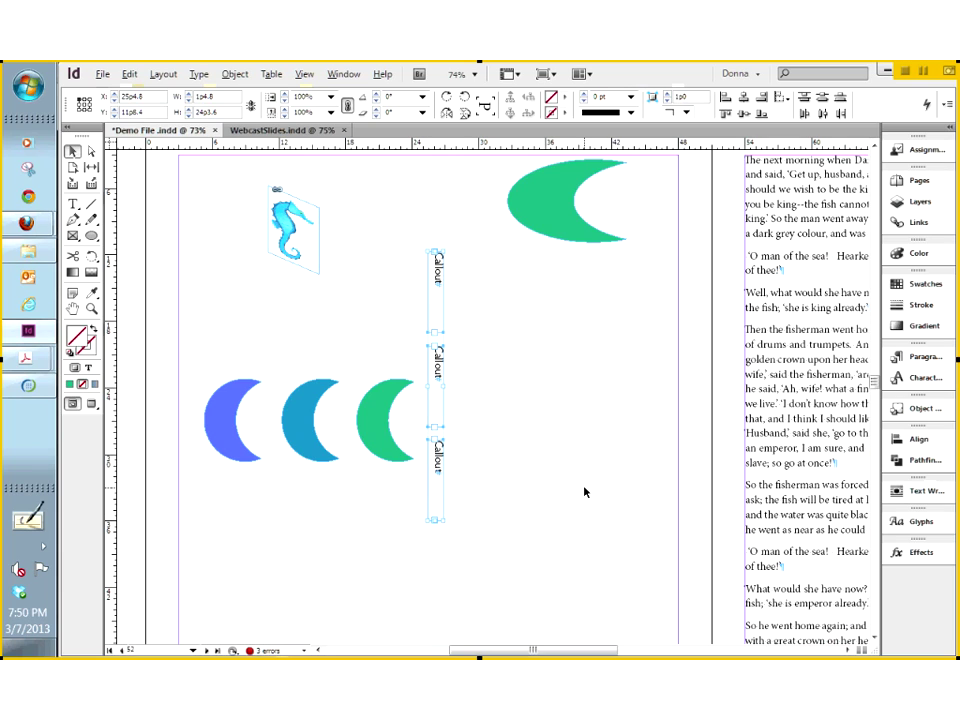
key("ctrl+z")
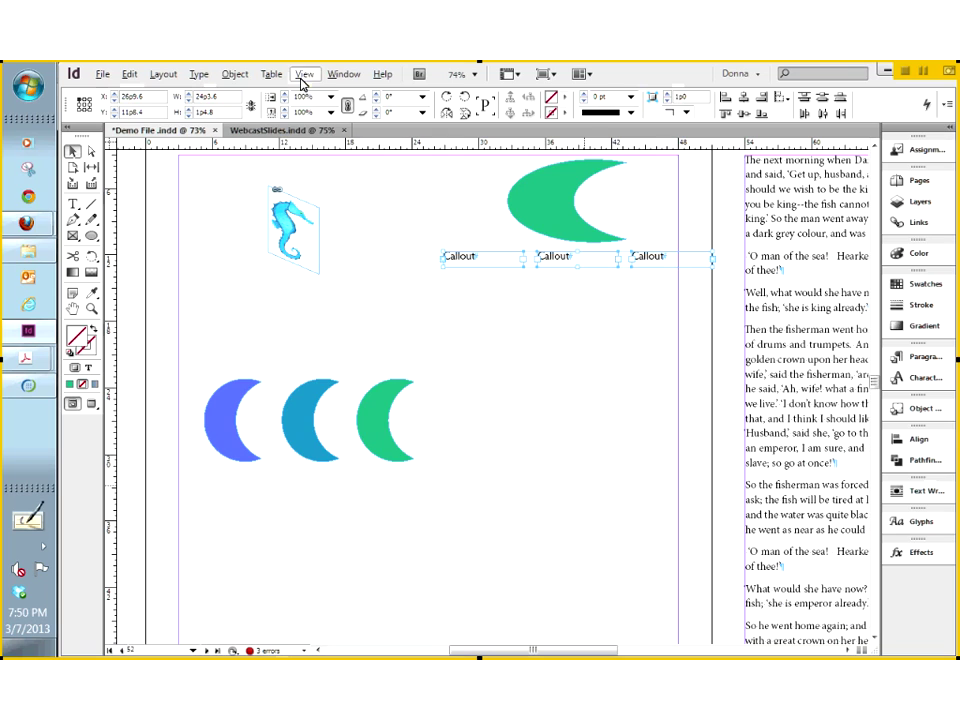
Check which Transform Again commands are available for the three selected callouts, and deselect the frames.
left_click(236, 75)
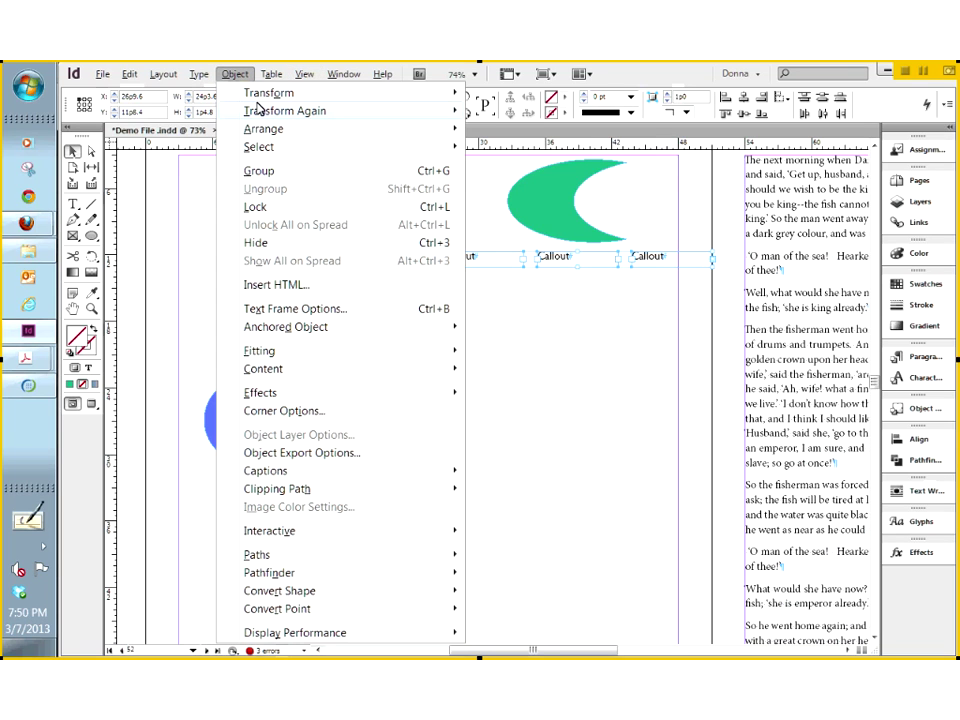
mouse_move(262, 115)
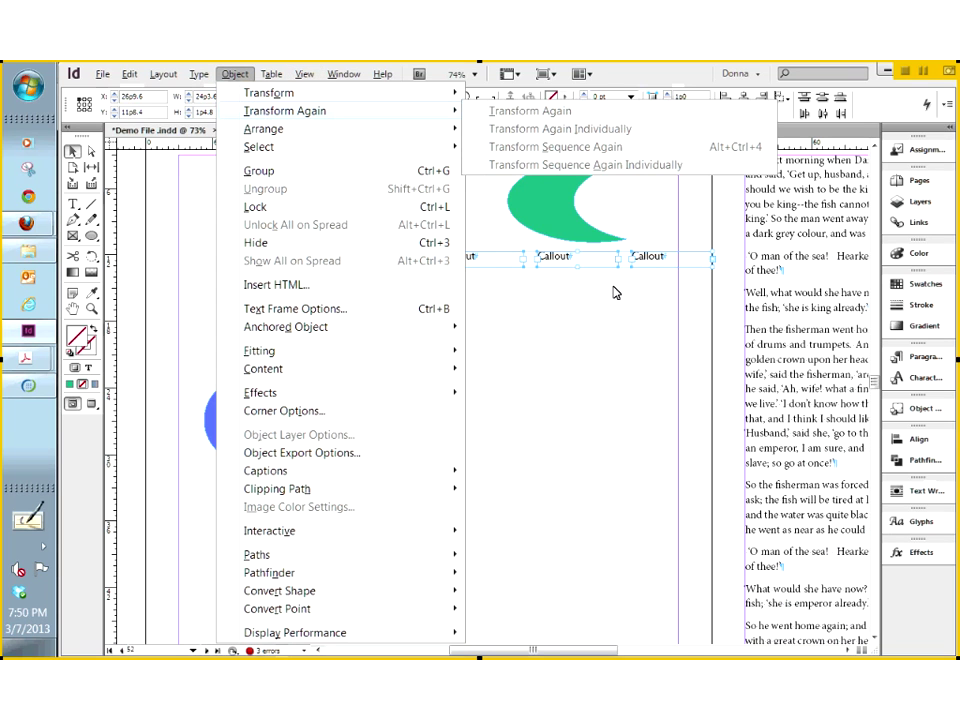
left_click(578, 299)
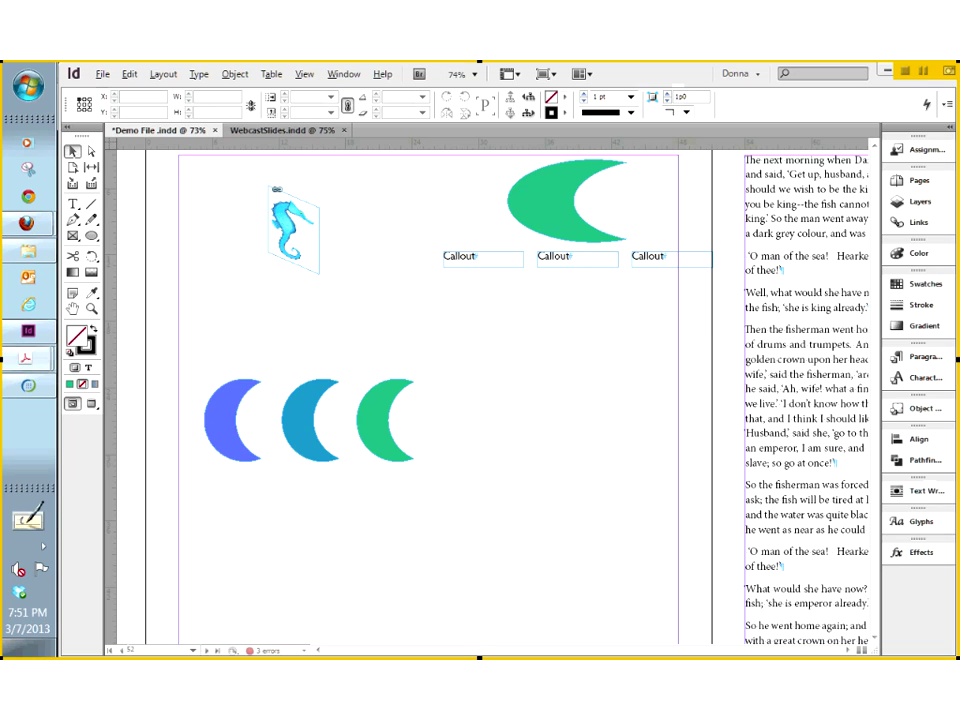
Select the frame of the small skewed seahorse and clear its transformations.
left_click(295, 230)
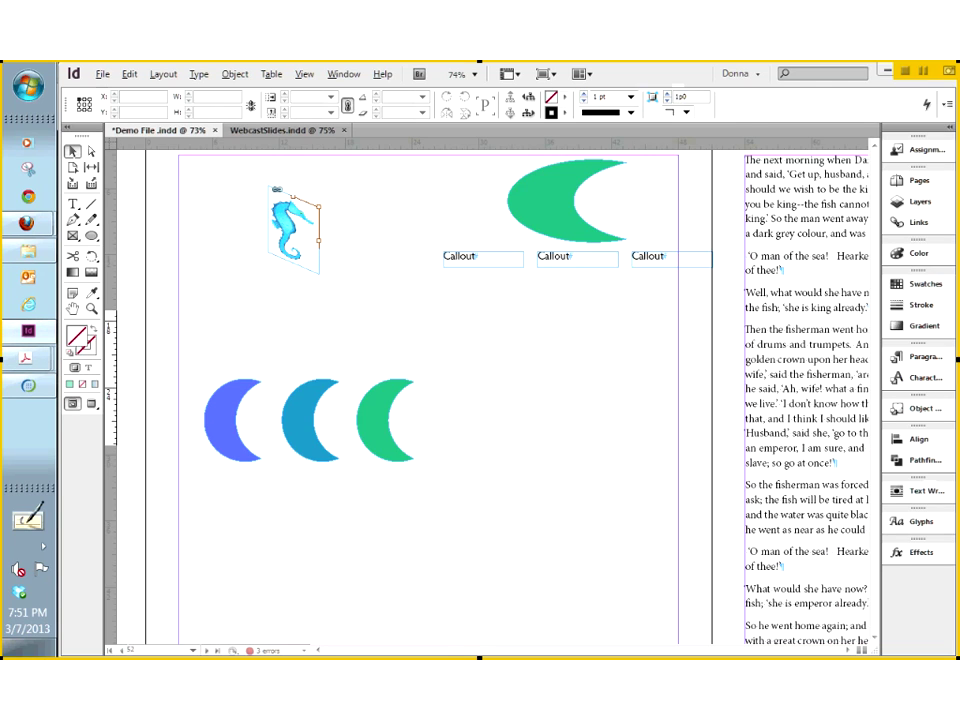
key("Escape")
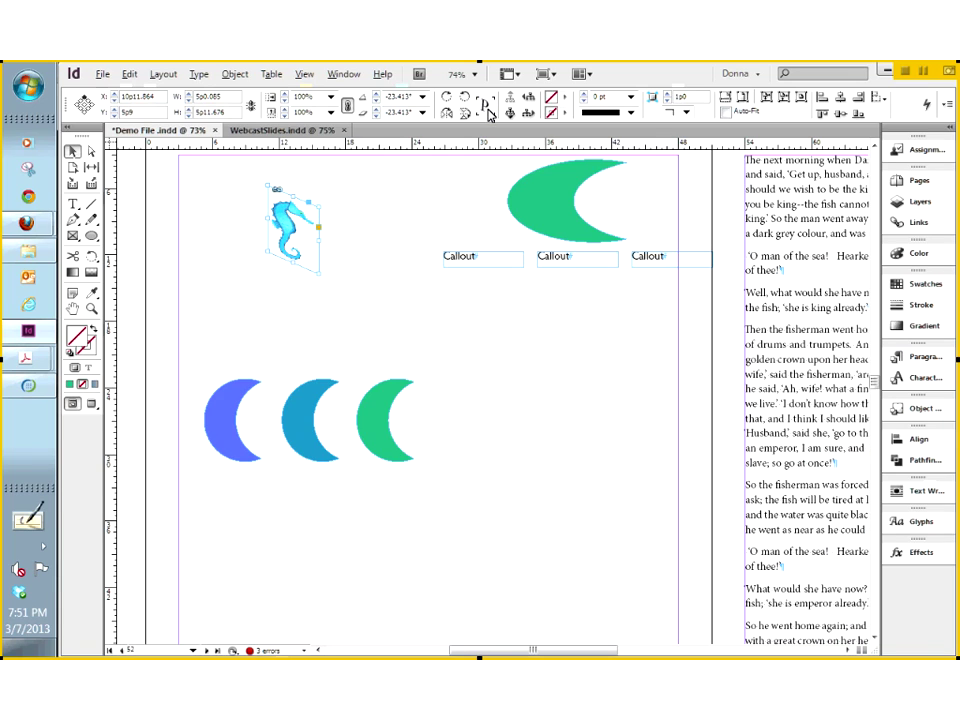
left_click(239, 77)
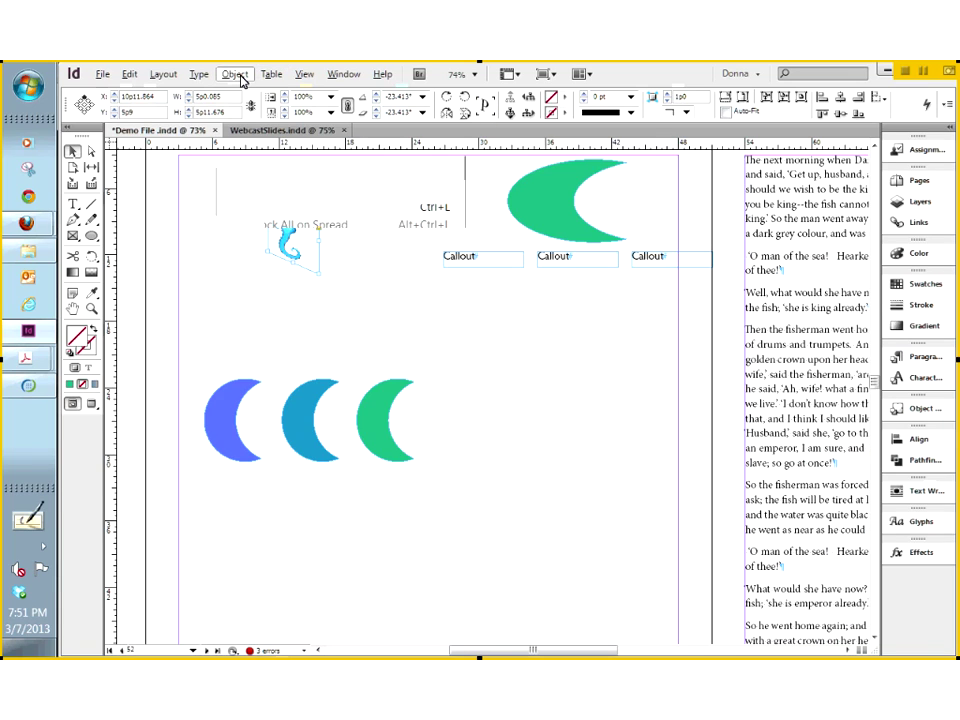
mouse_move(300, 92)
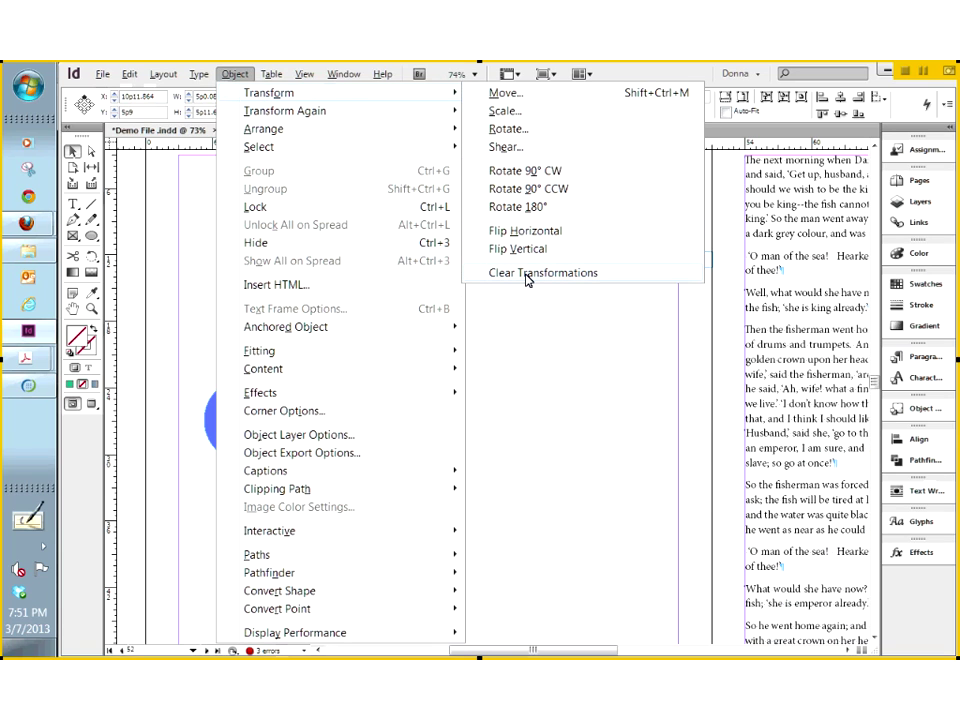
left_click(527, 273)
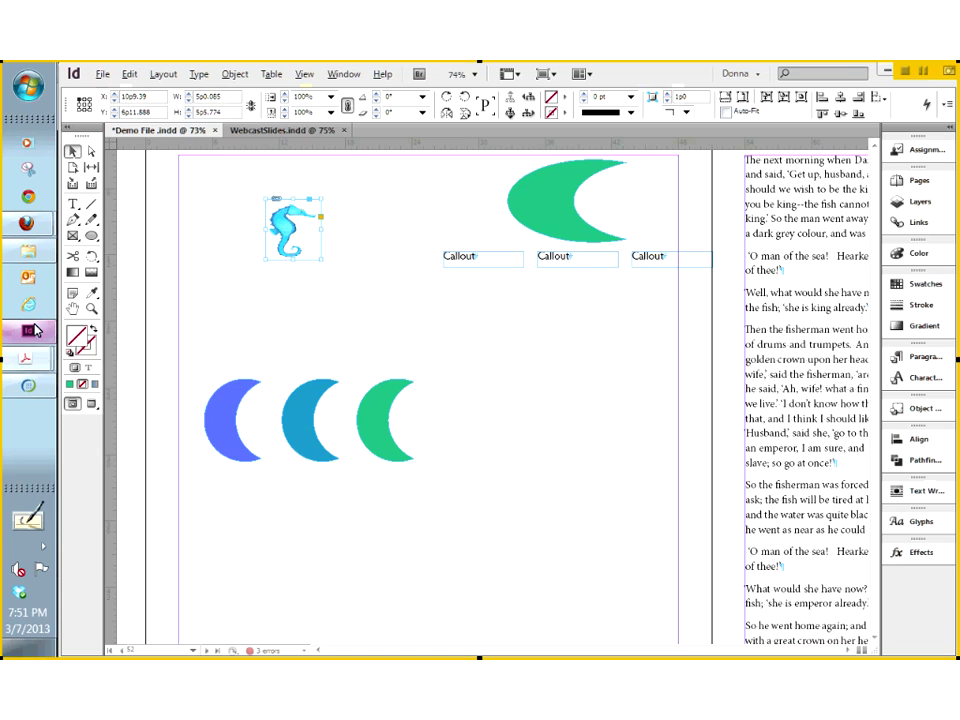
Display the Transform panel's settings for the selected seahorse, close the panel, and deselect the image.
left_click(345, 75)
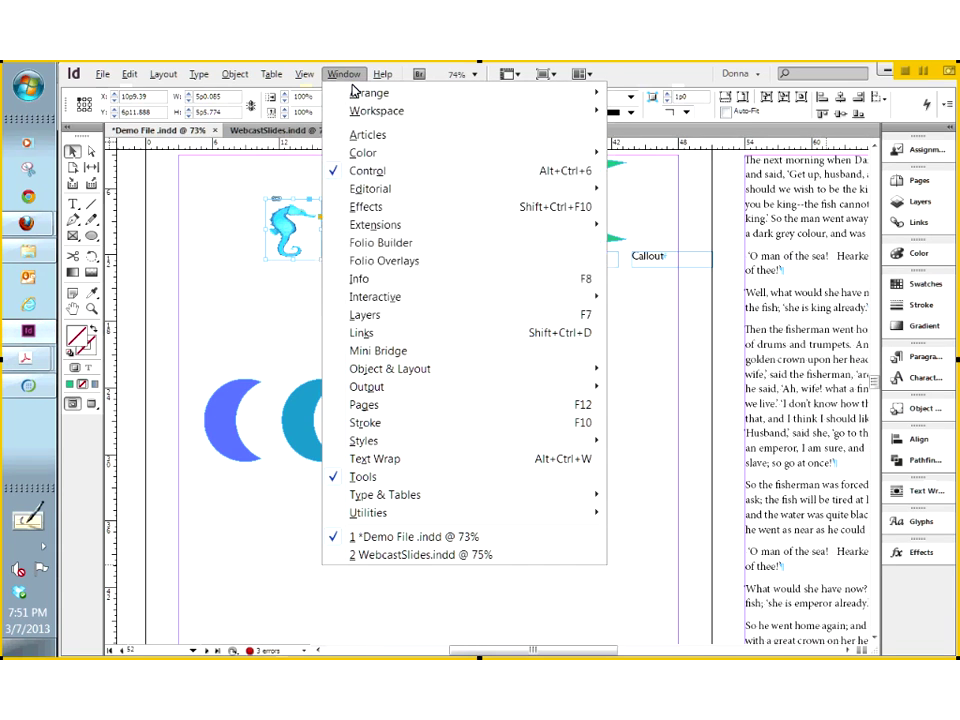
mouse_move(372, 369)
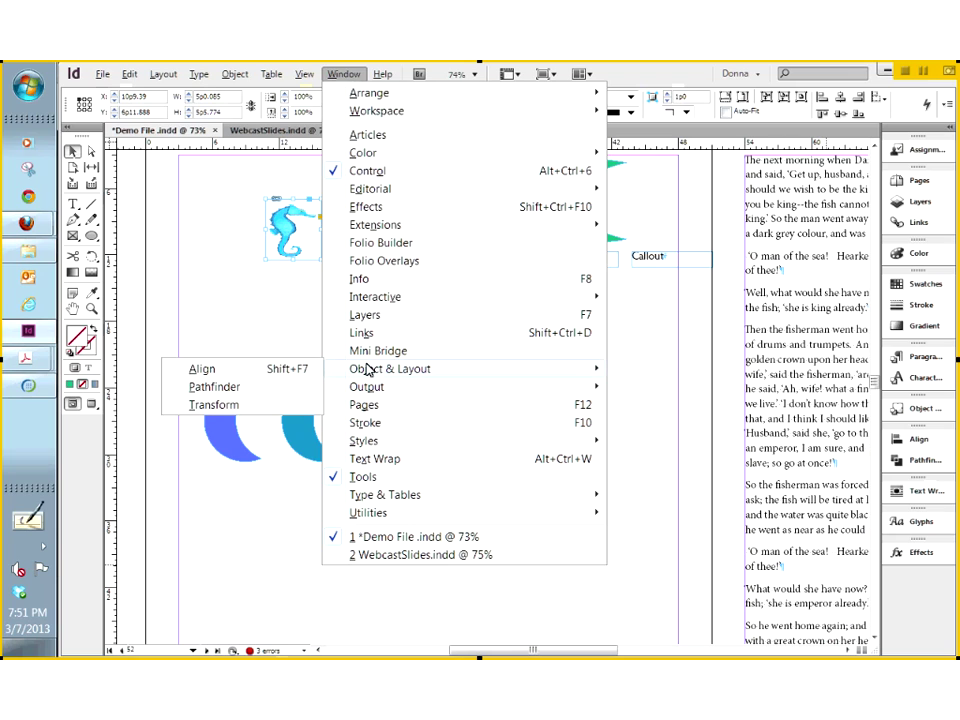
left_click(243, 408)
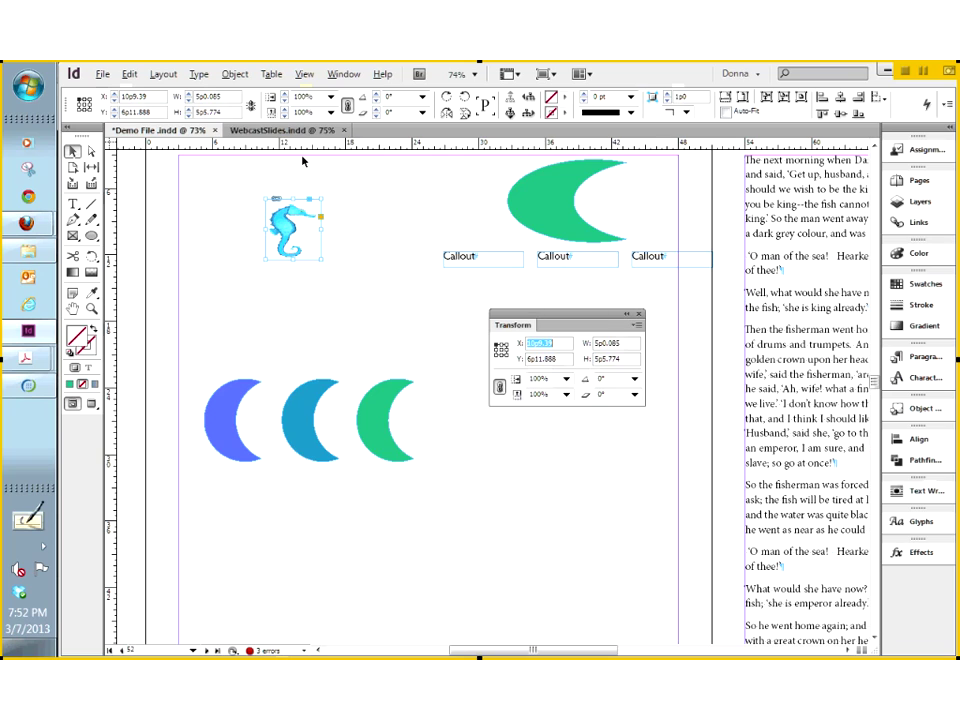
left_click(640, 318)
left_click(378, 266)
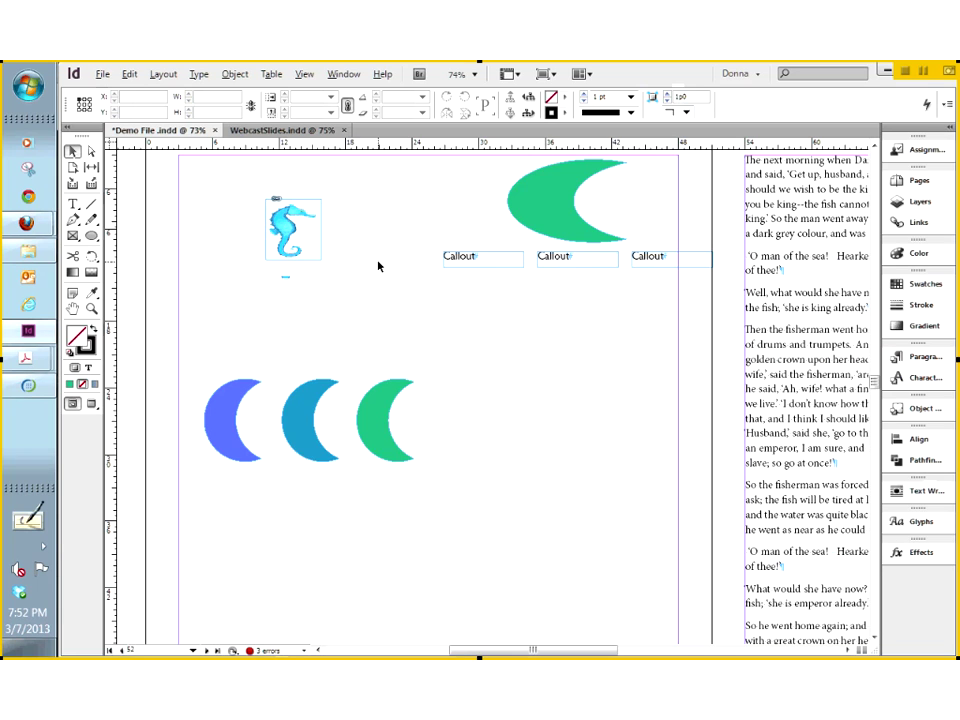
Copy a larger seahorse image from the previous spread and place it on page 52 below the callout frames.
key("shift+Page_Up")
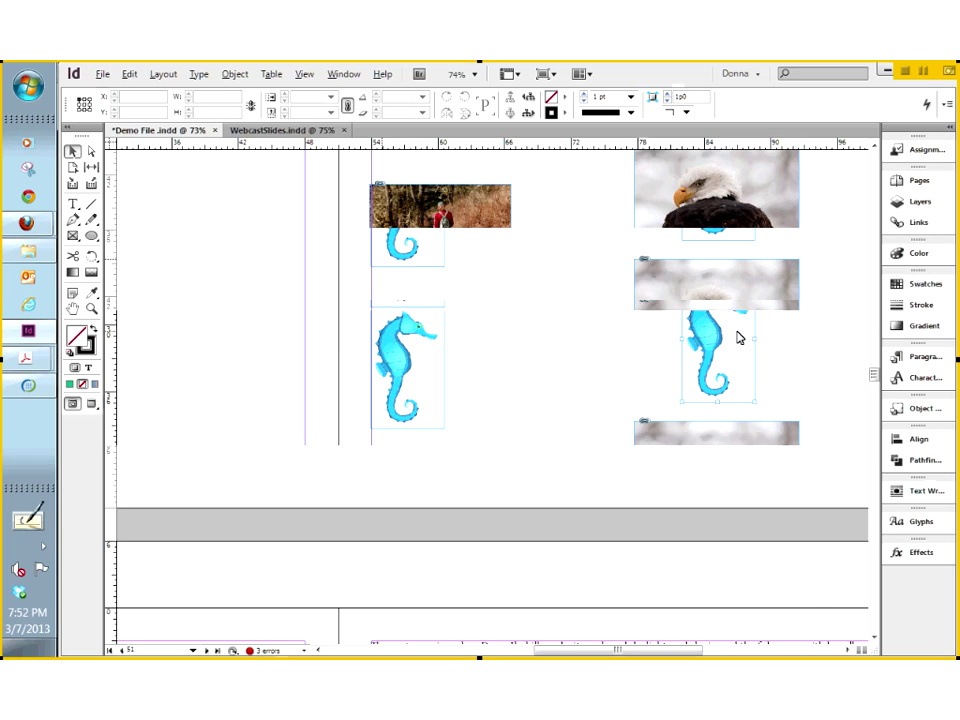
key("shift+Page_Down")
mouse_move(505, 368)
left_mouse_down()
mouse_move(640, 408)
mouse_move(668, 398)
left_mouse_up()
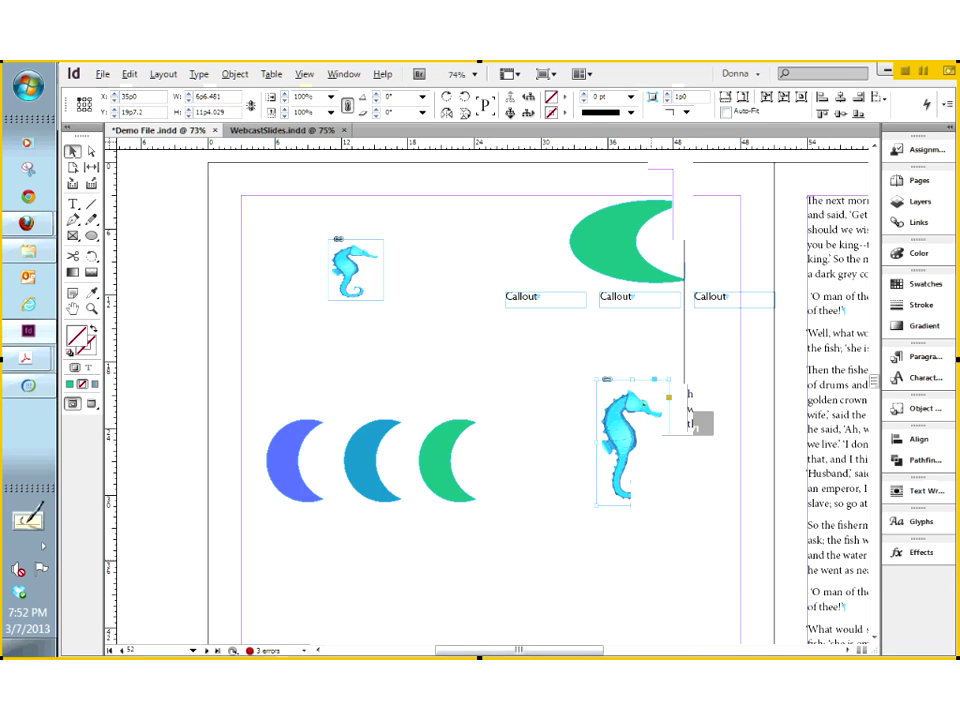
left_click_drag(668, 398, 391, 340)
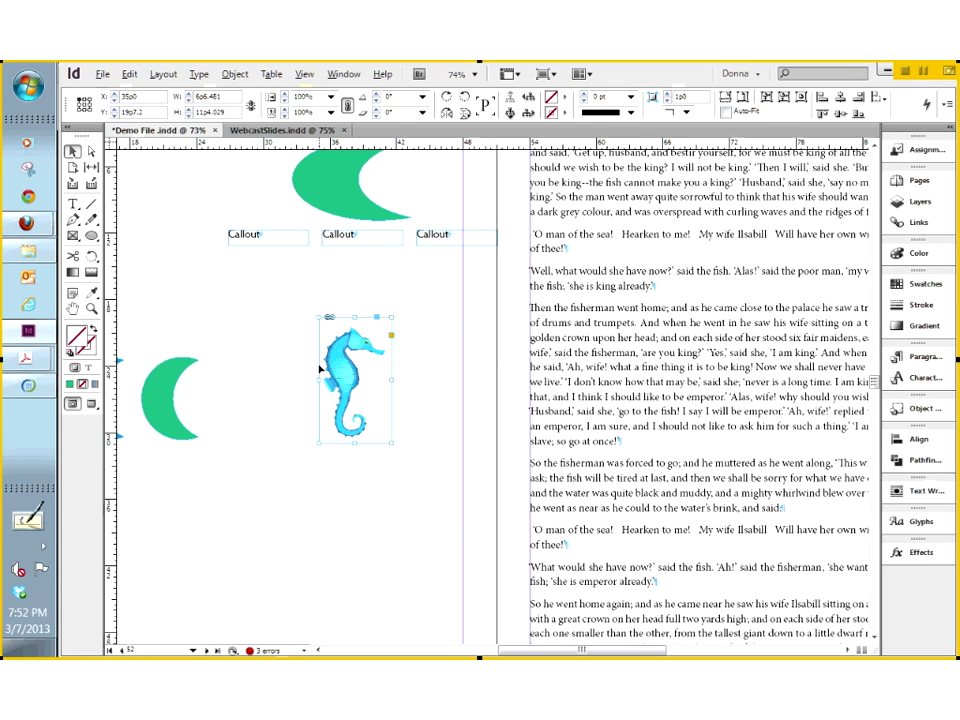
Try enlarging the large seahorse freehand, undo it, and scale the image proportionally to a height of 30p0.
left_click_drag(389, 445, 449, 500)
key("ctrl+z")
left_click(305, 97)
left_click(319, 112)
key("Return")
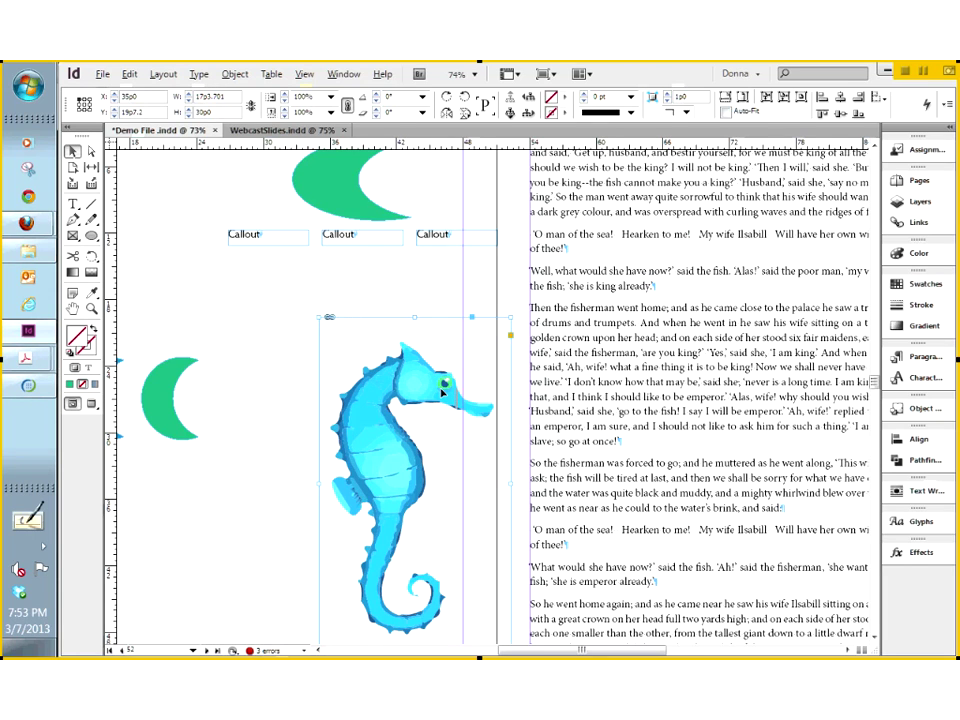
Move the enlarged seahorse up beside the green crescent and crop its frame above and below to about 26p8 high.
left_click_drag(441, 392, 378, 360)
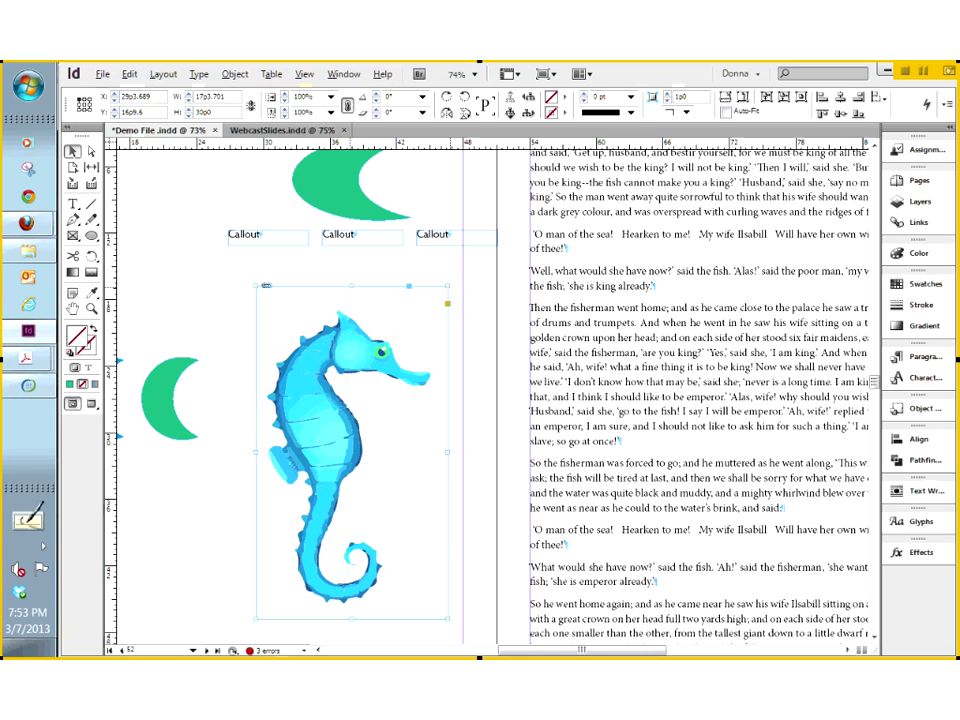
left_click_drag(351, 287, 351, 309)
left_click_drag(351, 617, 351, 604)
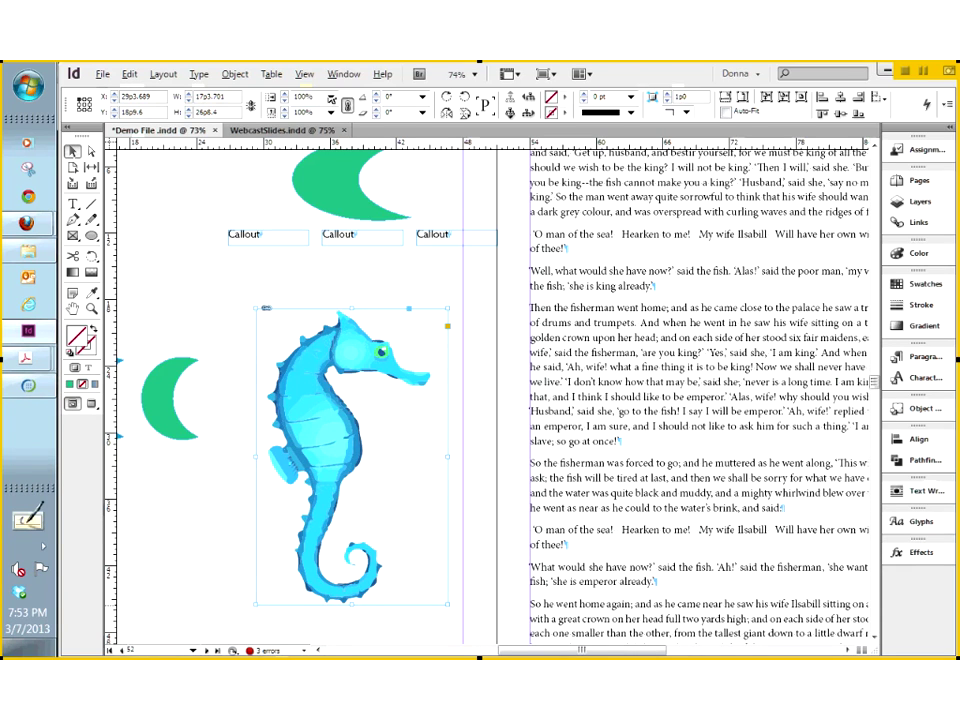
Scale the cropped seahorse proportionally to a height of 30p0.
left_click(296, 111)
type("90")
key("Return")
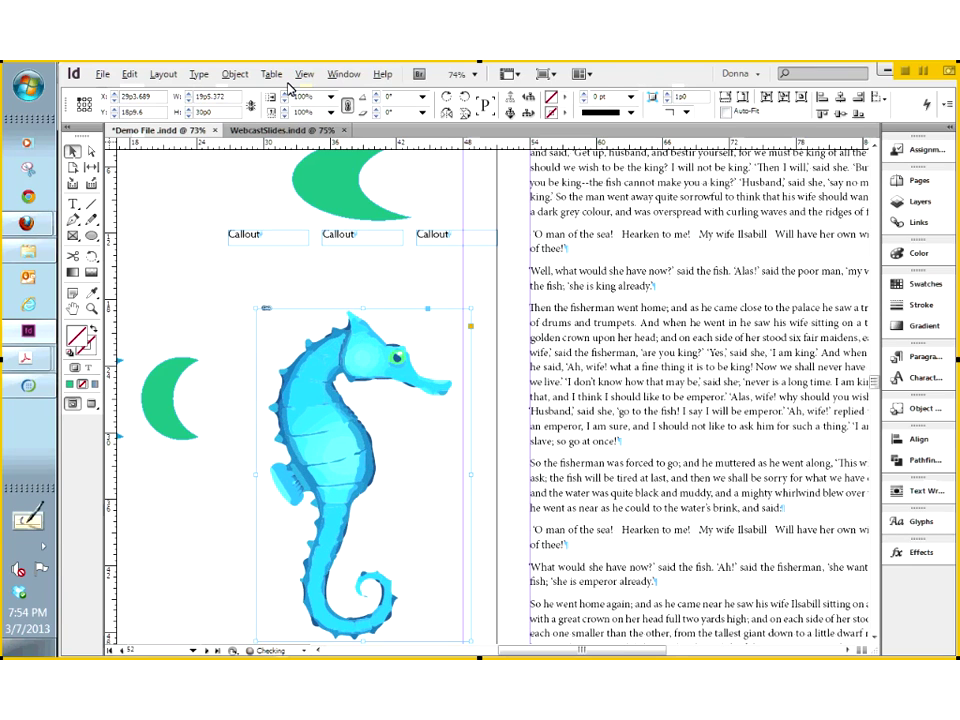
key("ctrl+z")
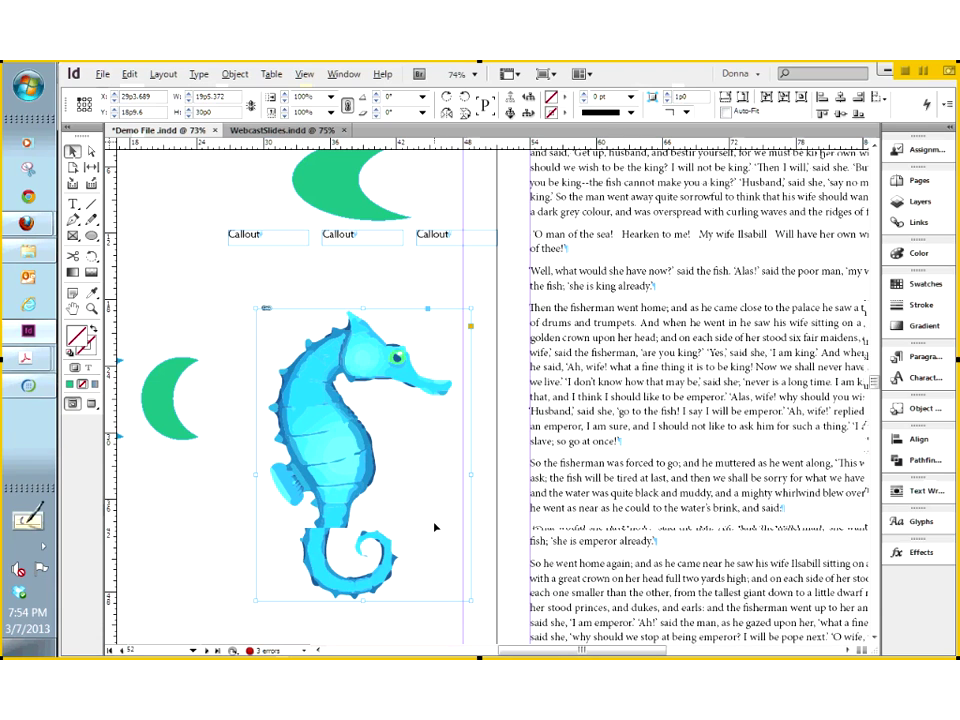
Undo the seahorse's cropping and scaling until it is back at its original small size.
scroll(440, 490, "down", 1)
scroll(446, 454, "up", 1)
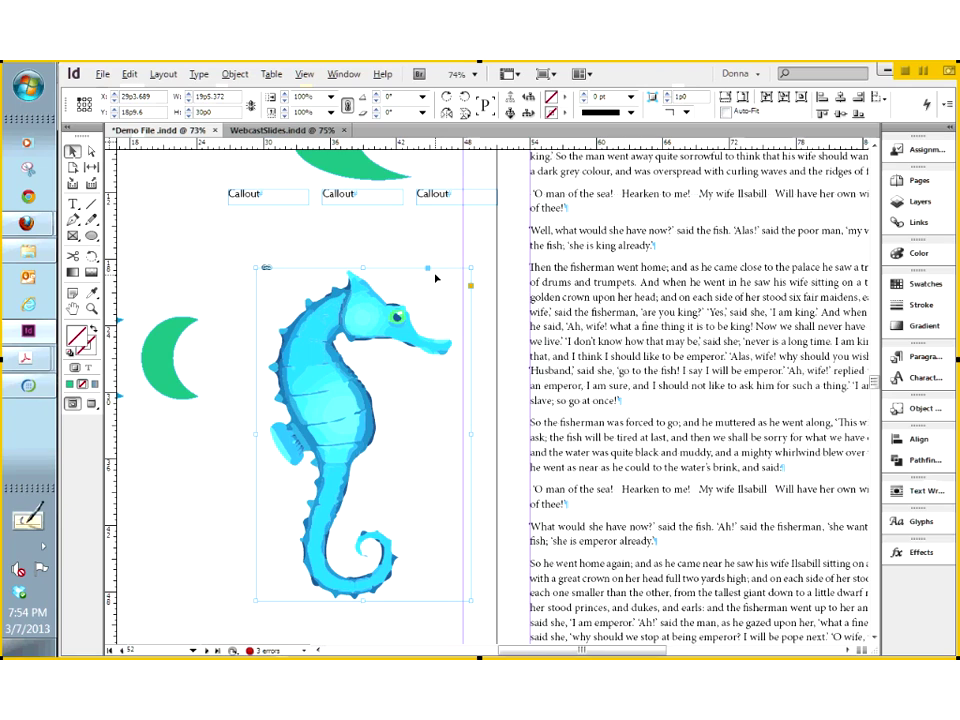
key("ctrl+z")
key("ctrl+z")
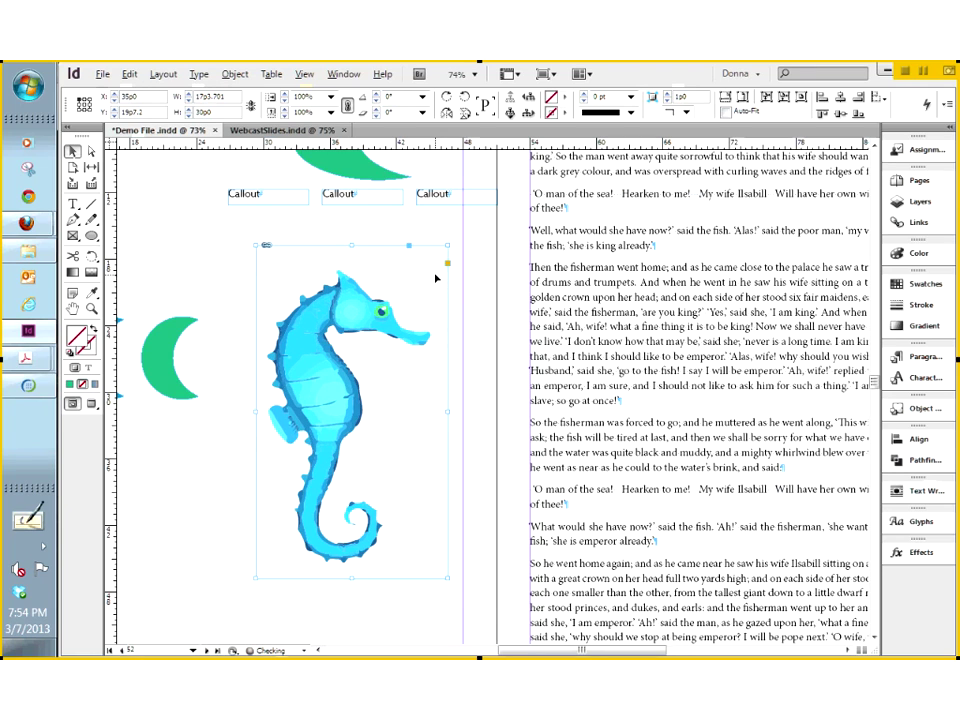
key("ctrl+z")
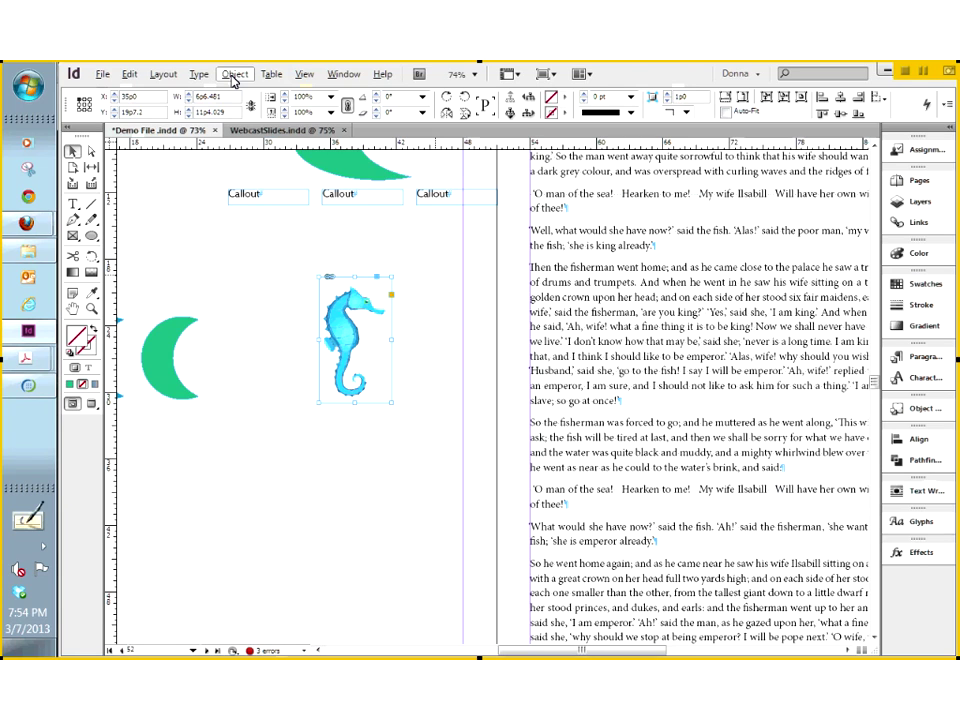
left_click(233, 78)
mouse_move(268, 92)
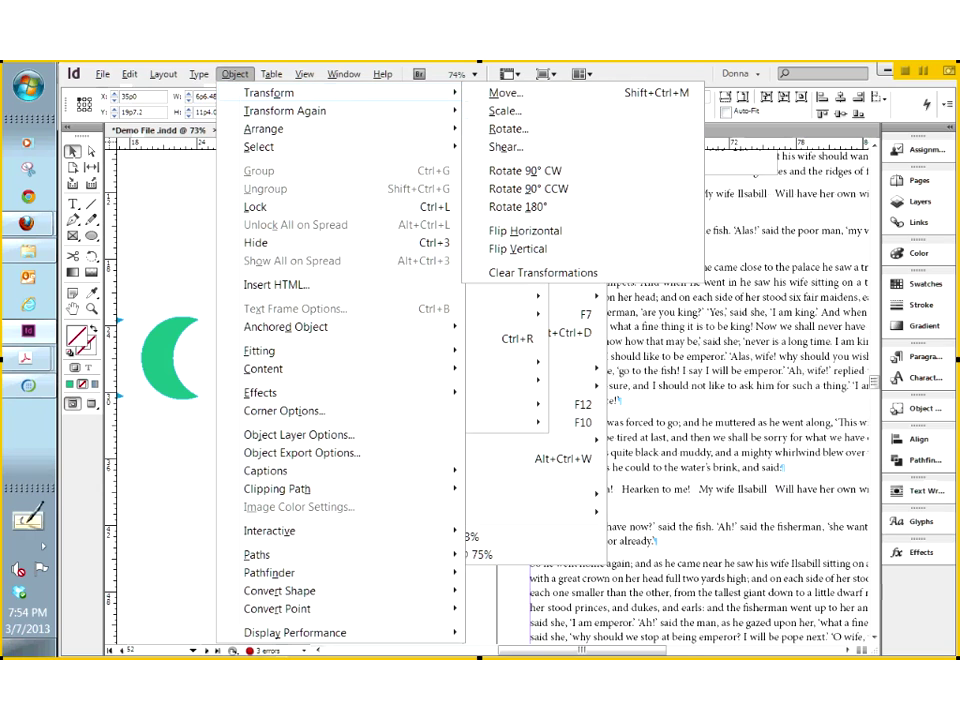
left_click(510, 131)
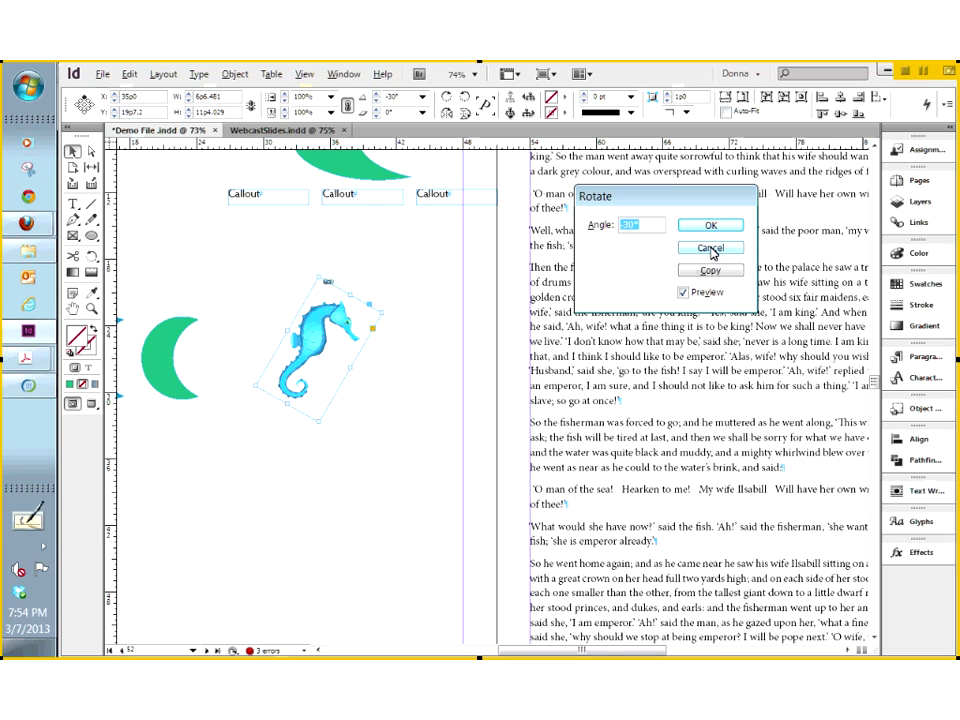
left_click(712, 250)
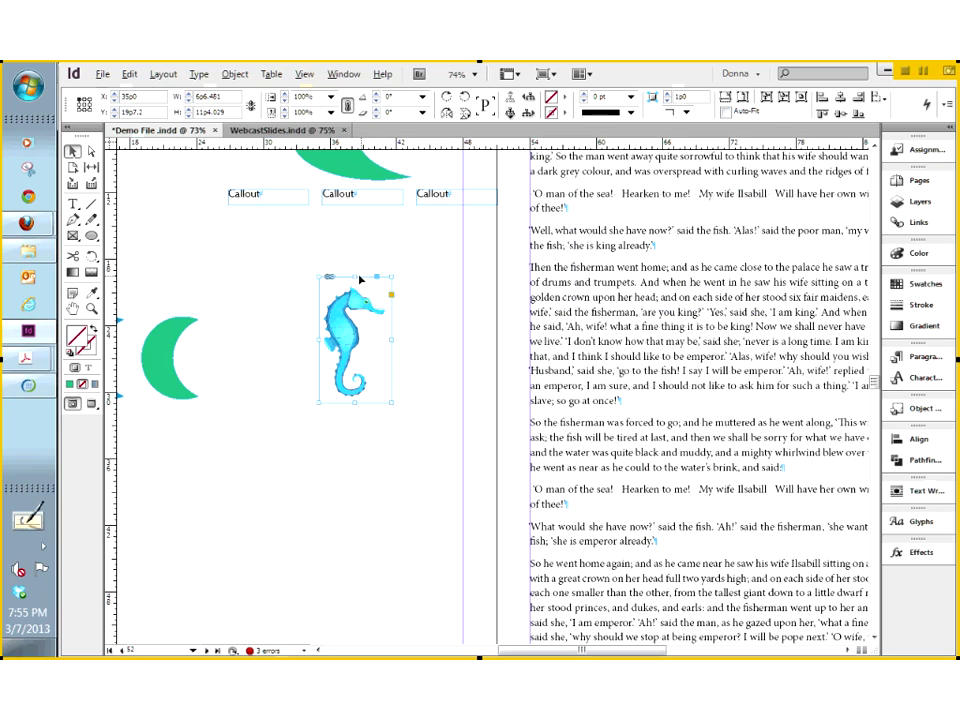
left_click(236, 77)
mouse_move(258, 113)
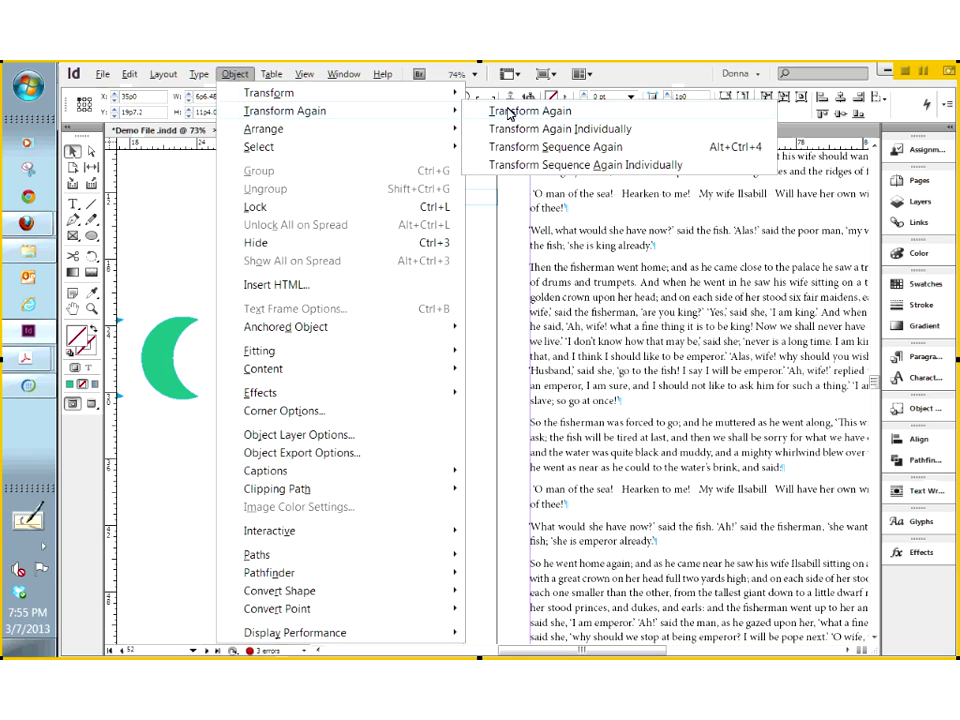
left_click(619, 78)
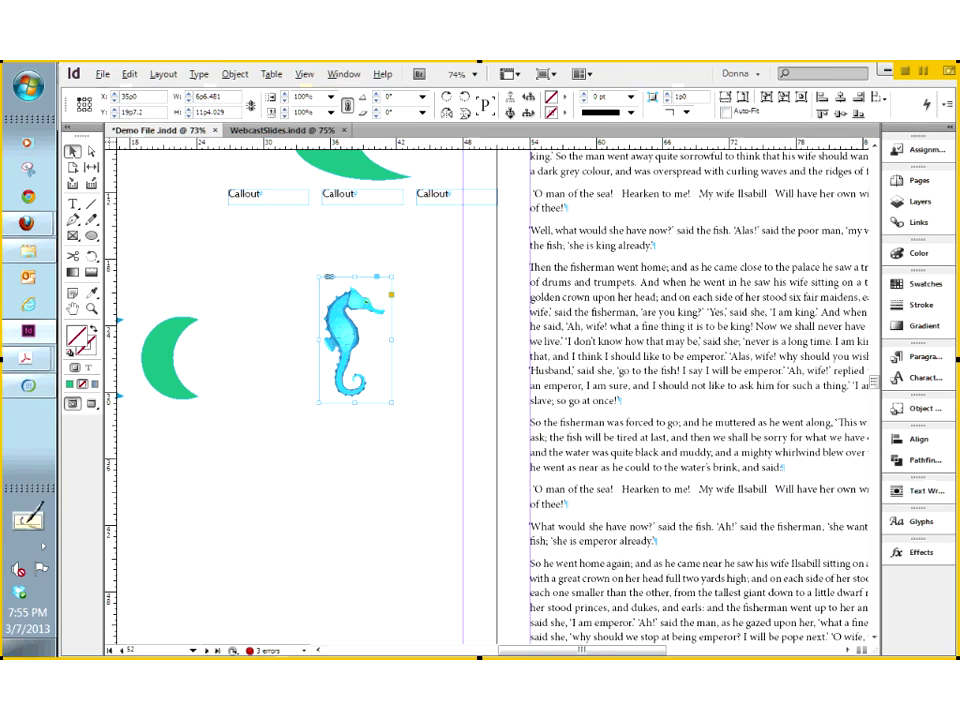
Create a copy of the seahorse rotated -30° about the frame's lower-left corner.
left_click(78, 109)
left_click(422, 97)
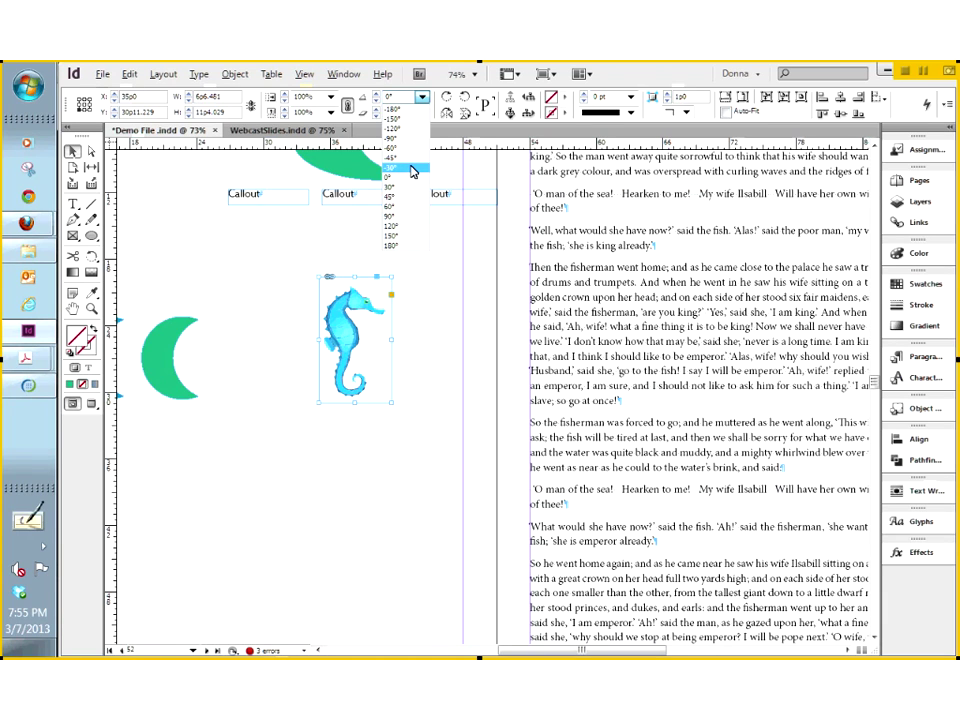
left_click(411, 171)
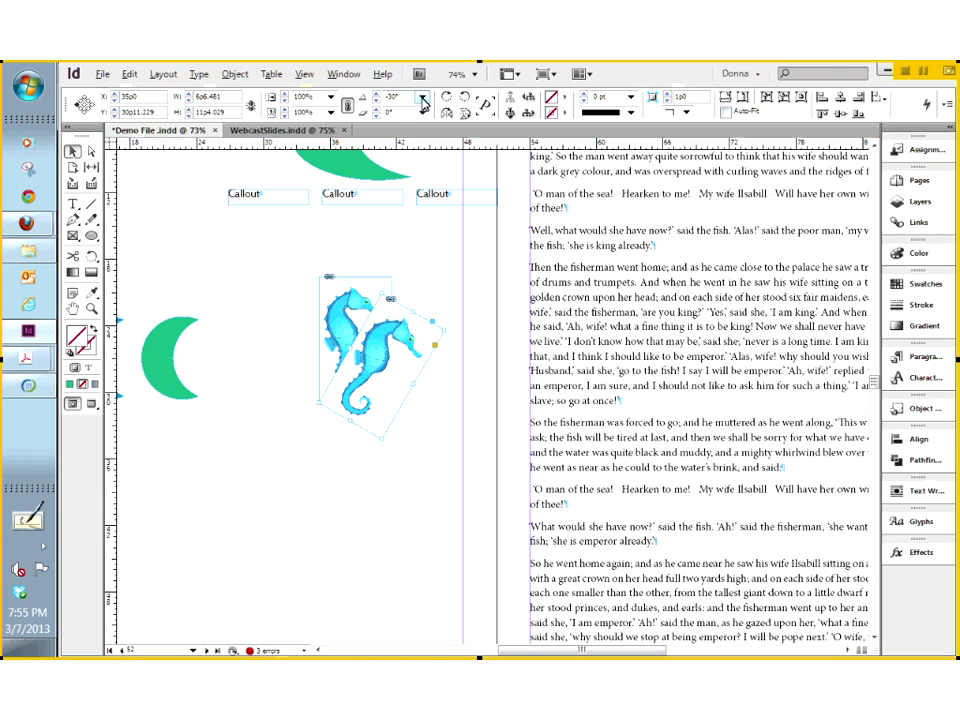
Try to add further seahorse copies by reapplying the -30° rotation to the rotated copy.
left_click(422, 97)
left_click(410, 167)
left_click(422, 97)
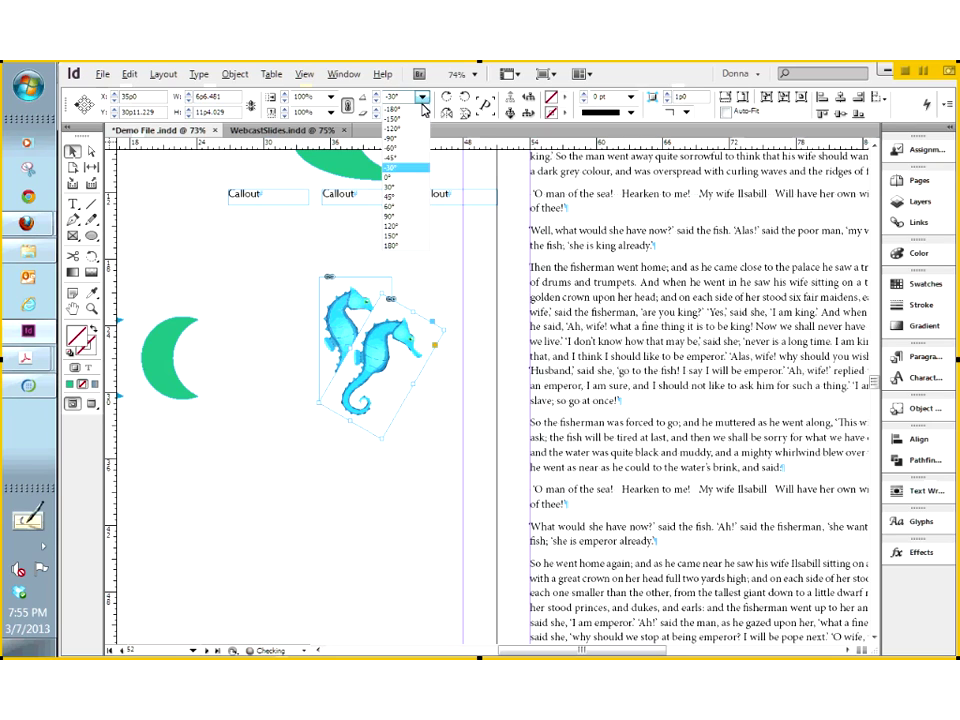
left_click(392, 168)
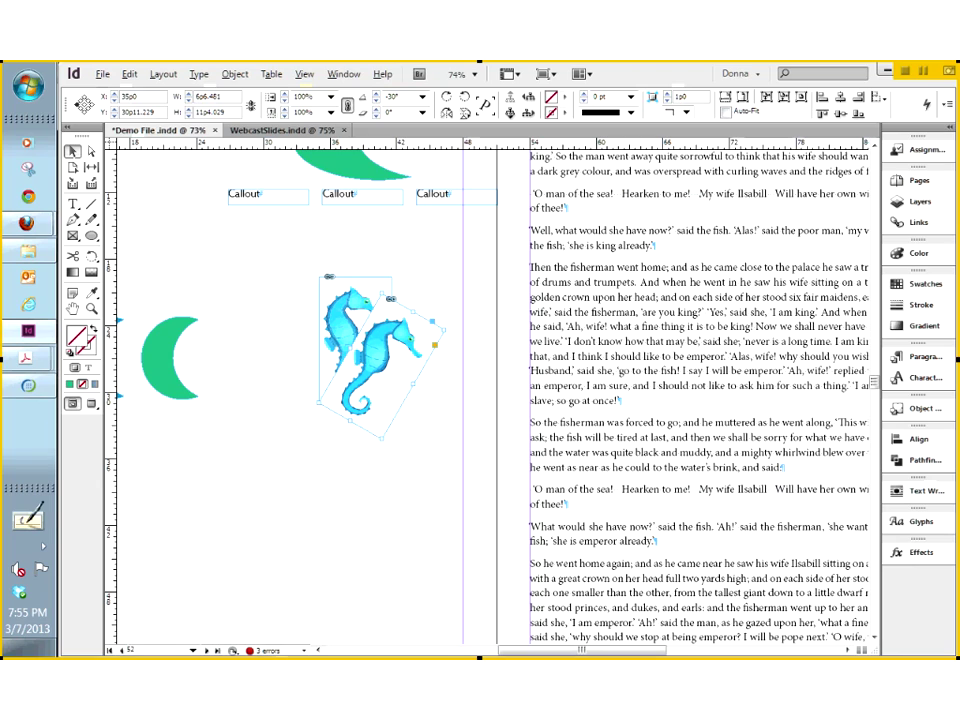
left_click(422, 98)
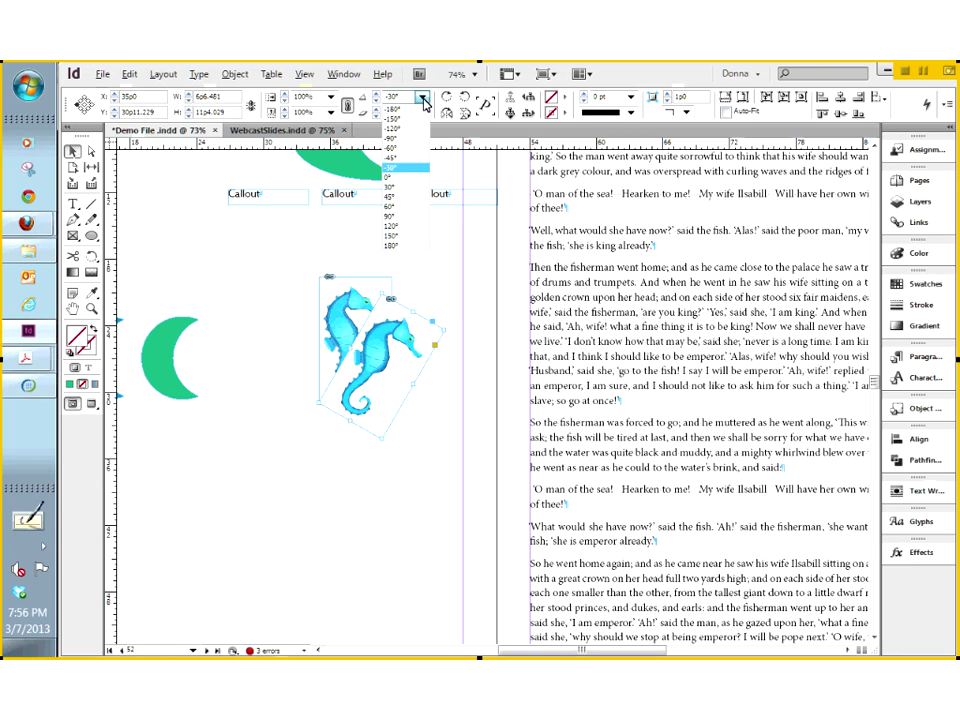
left_click(397, 168)
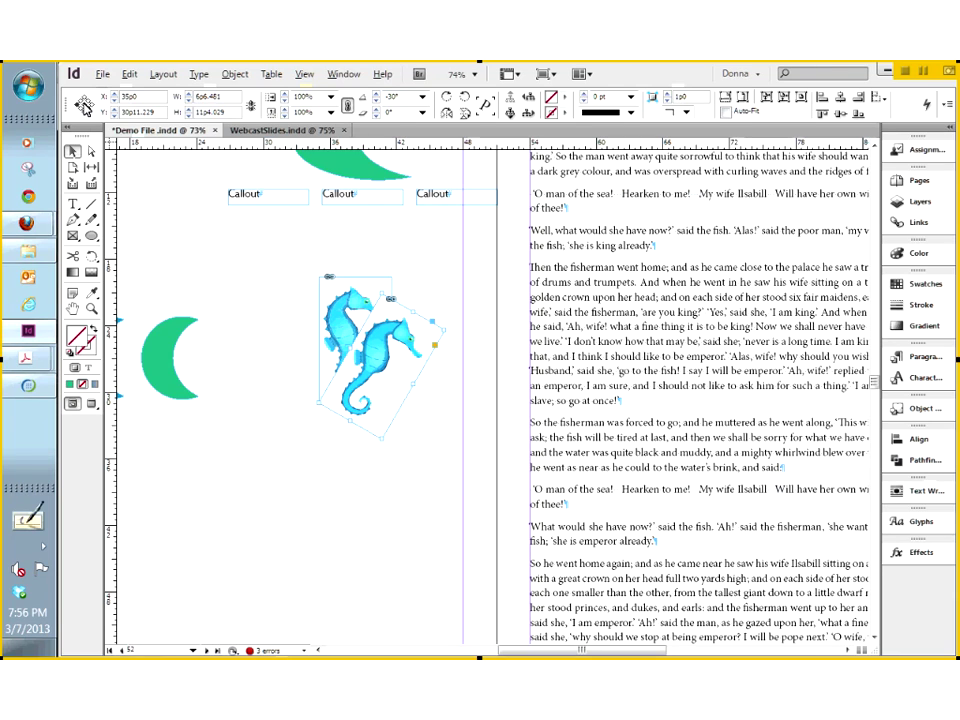
Duplicate the rotated seahorse to several spots around the original, and undo these duplicates.
left_click_drag(413, 346, 433, 383)
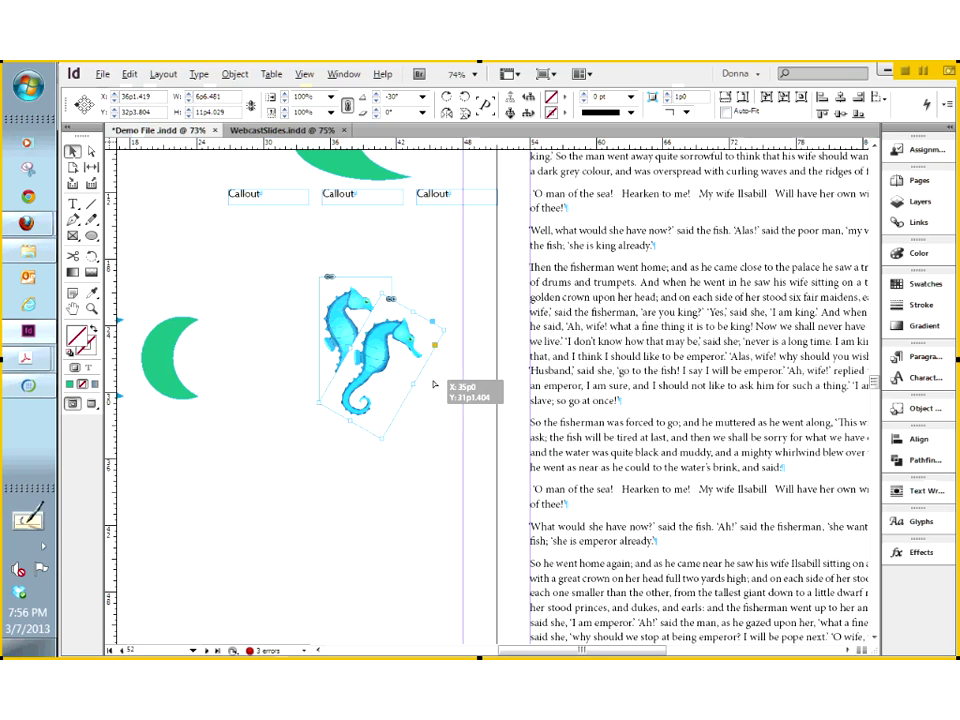
left_click_drag(433, 383, 416, 354)
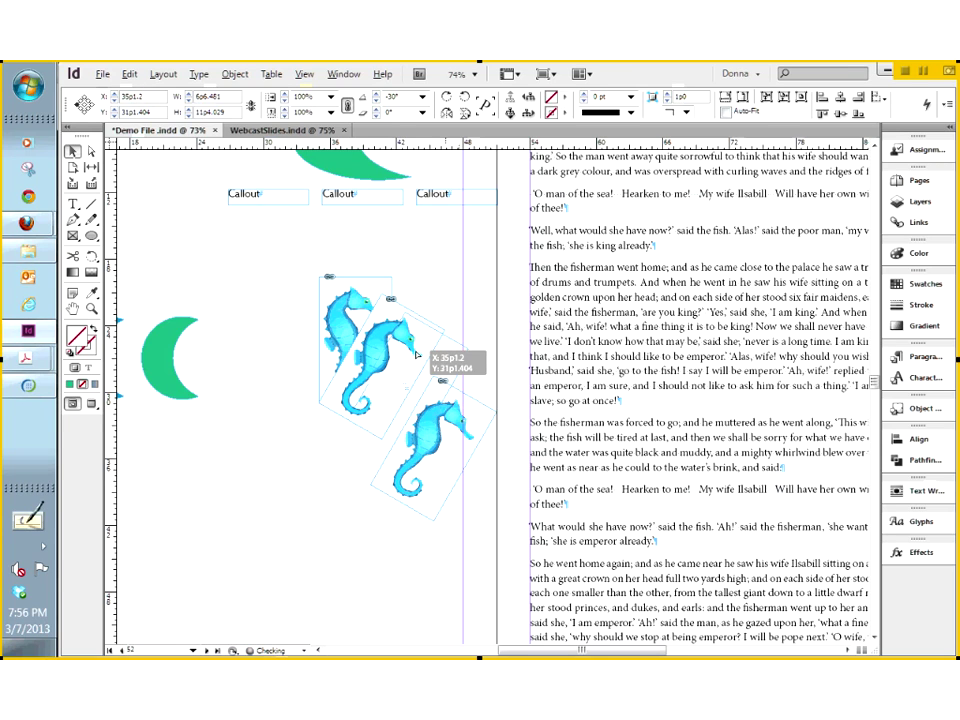
left_click_drag(416, 354, 440, 300)
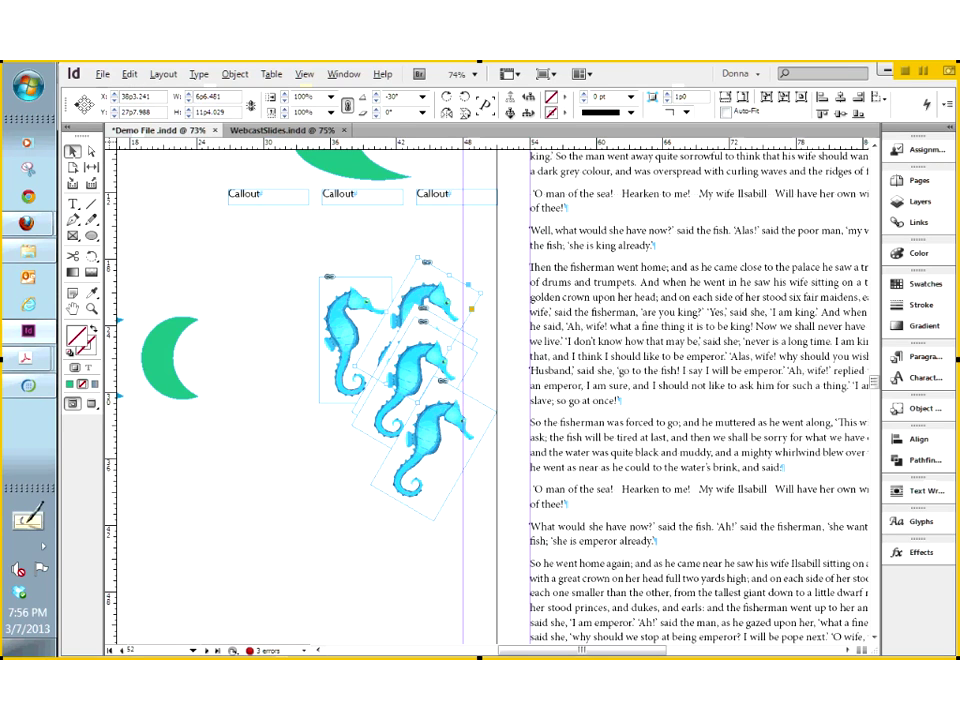
key("ctrl+z")
key("ctrl+z")
key("ctrl+z")
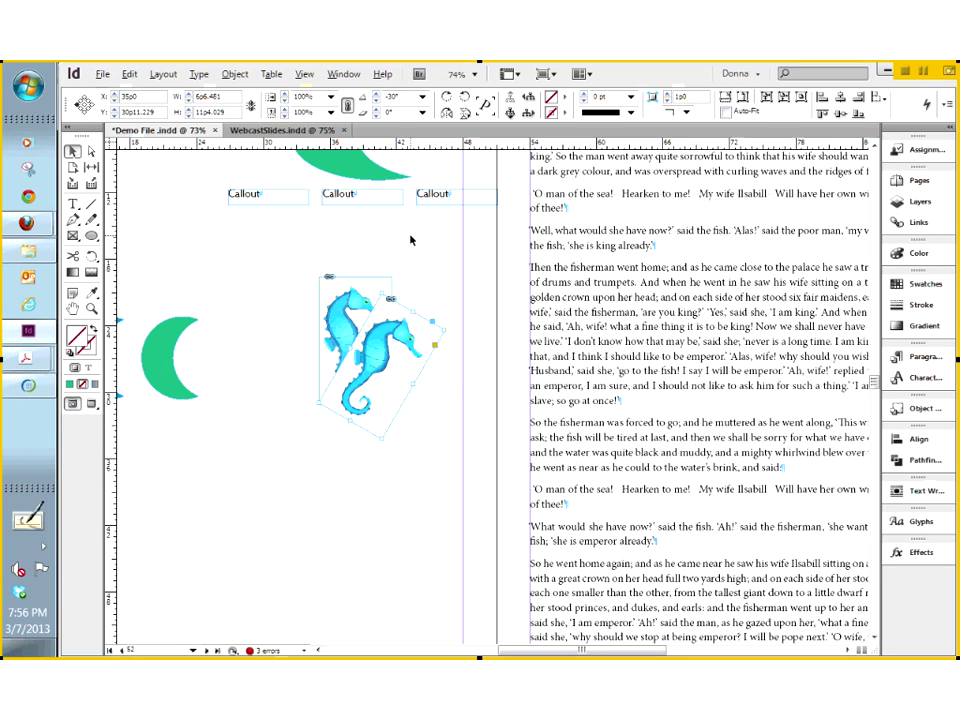
Undo the rotated seahorse copy so only the original image stays, and deselect everything.
left_click(401, 494)
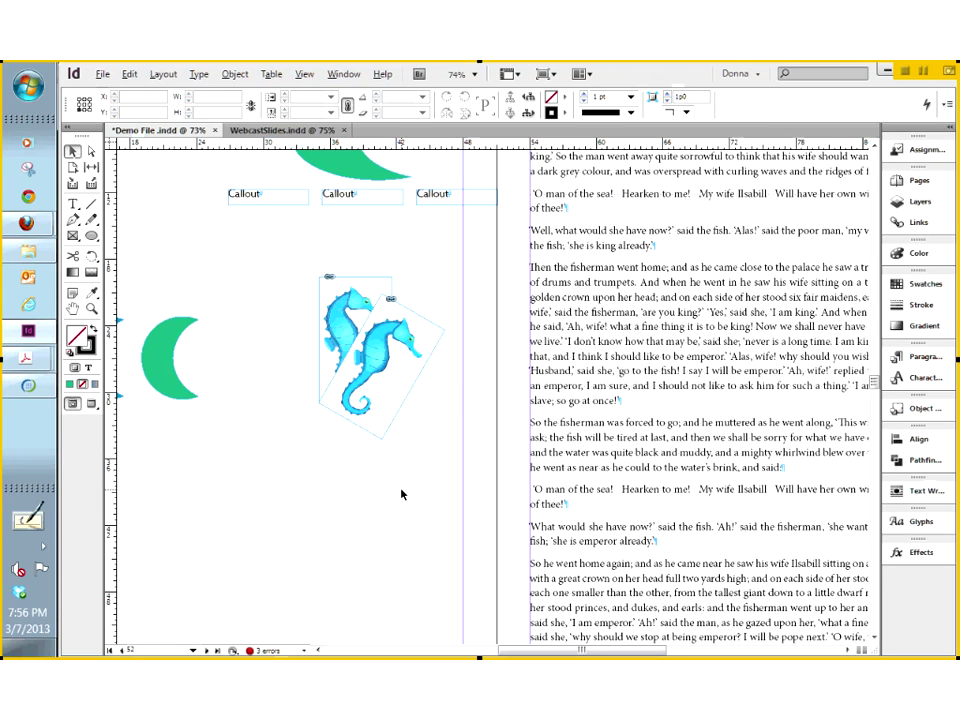
left_click(372, 375)
left_click(402, 373)
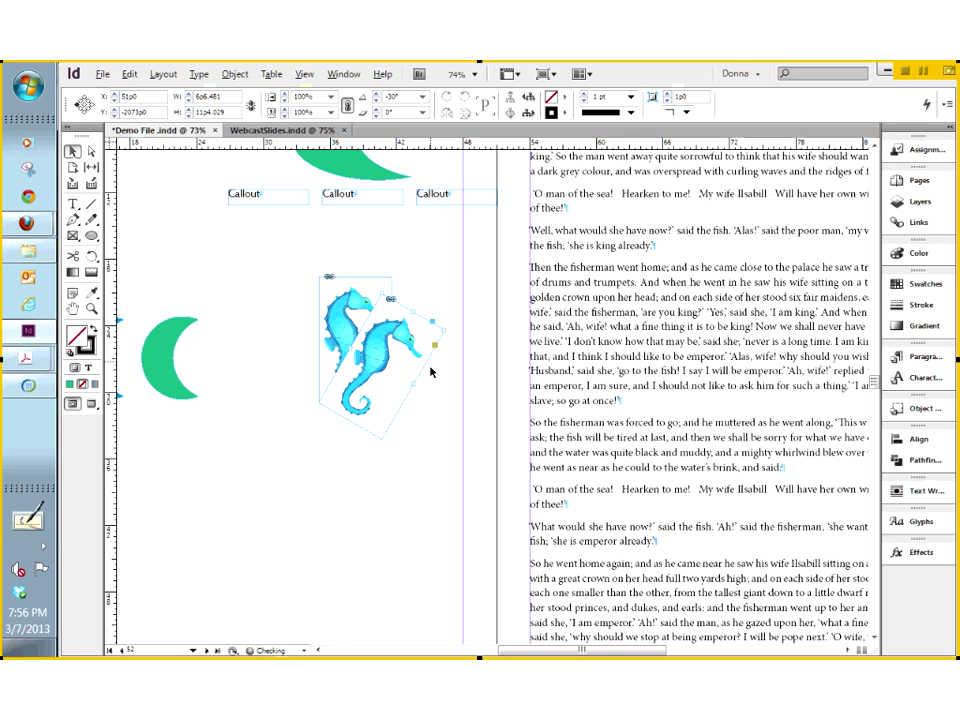
key("ctrl+z")
left_click(259, 319)
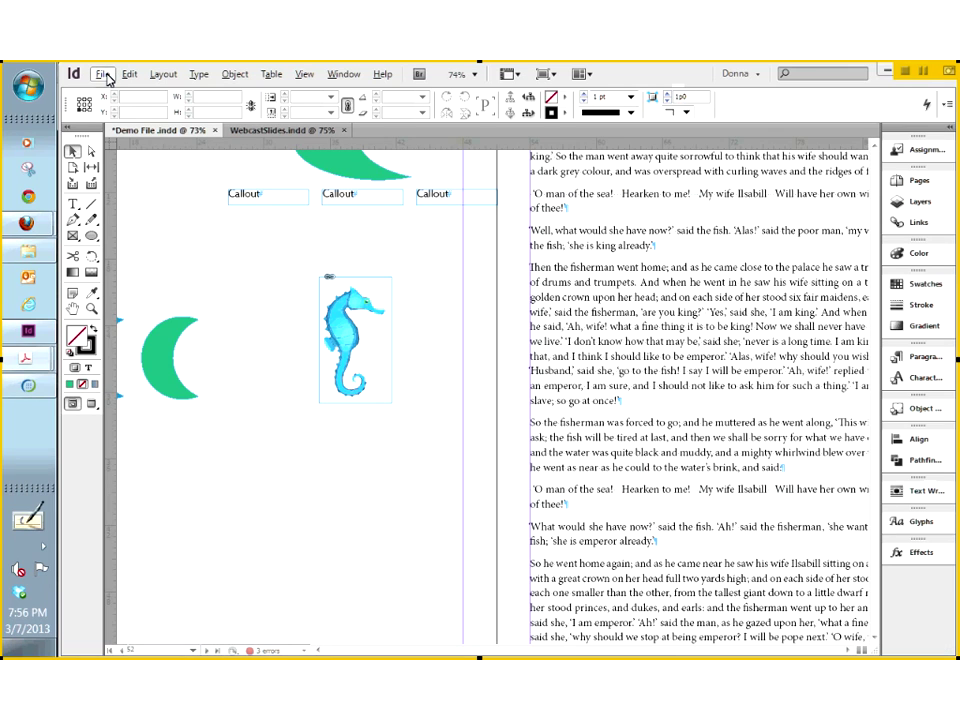
Open the document en.U-0168-01.8UpBusinessCard.0909-01.indd from the Week 8 folder.
key("ctrl+o")
double_click(206, 452)
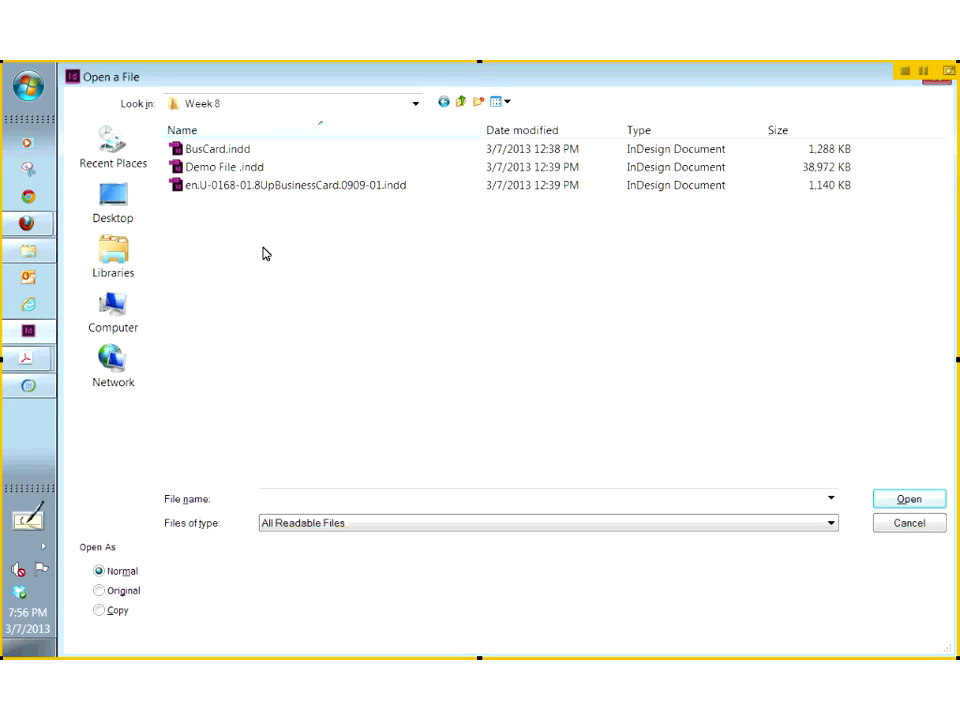
left_click(266, 187)
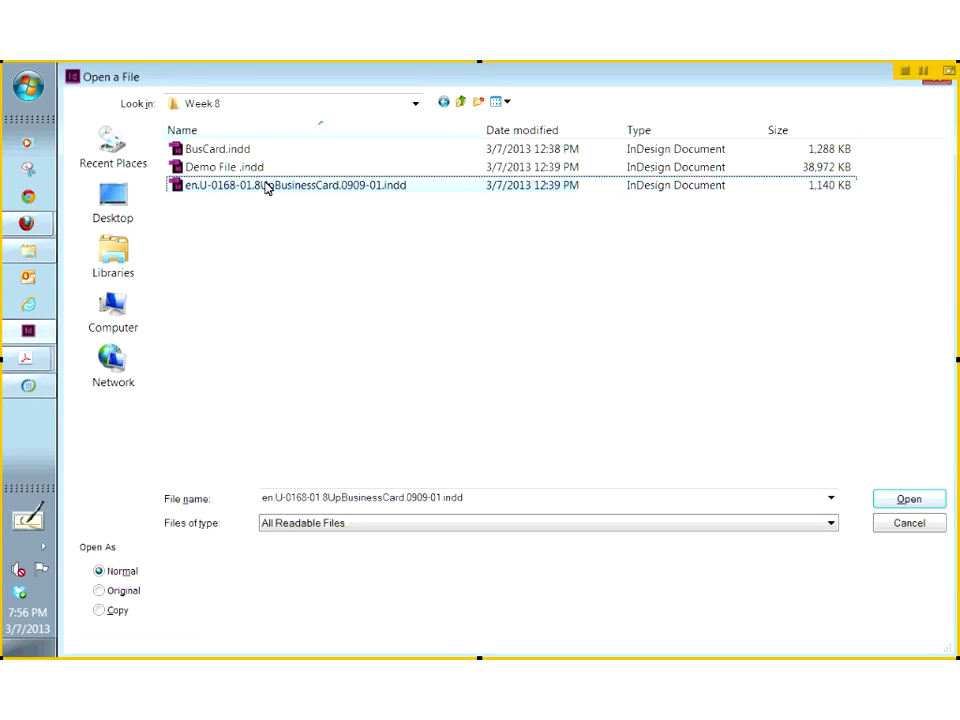
double_click(266, 186)
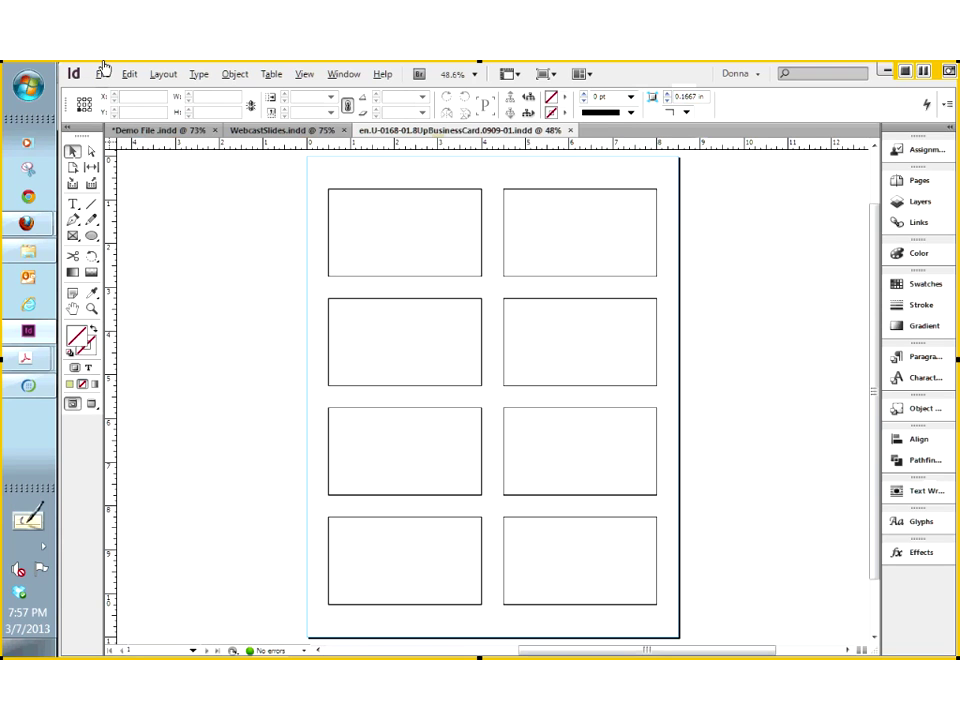
Open BusCard.indd from the Week 8 folder and show it in Normal screen mode.
key("ctrl+o")
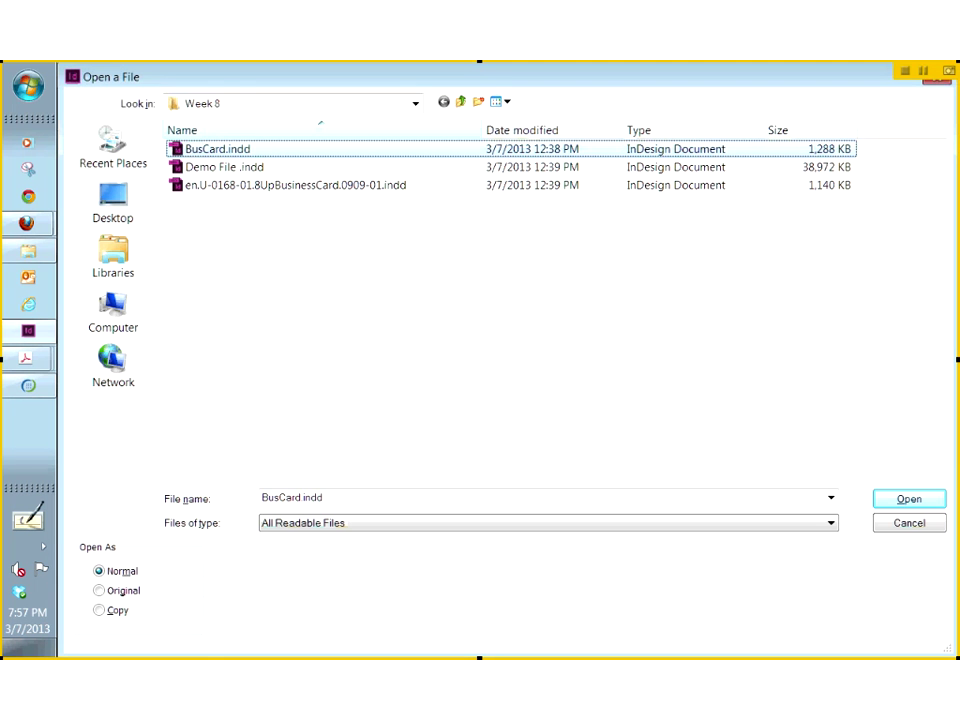
left_click(908, 502)
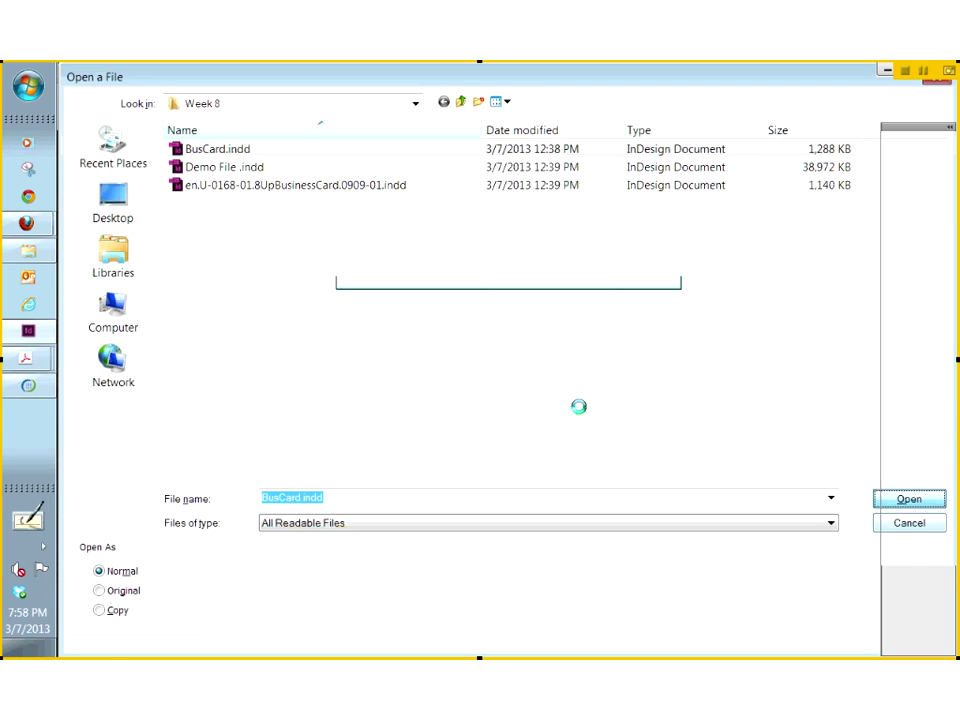
key("ctrl+equal")
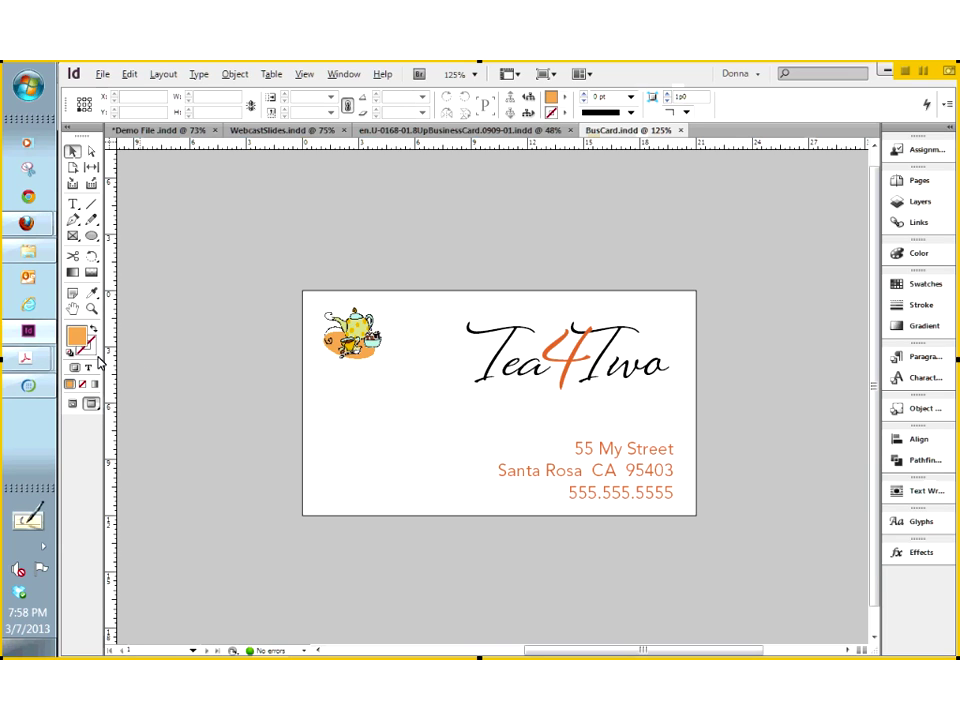
left_click(72, 403)
Group the teapot image, the Tea4Two logo text and the address text on the business card.
left_click_drag(278, 256, 748, 560)
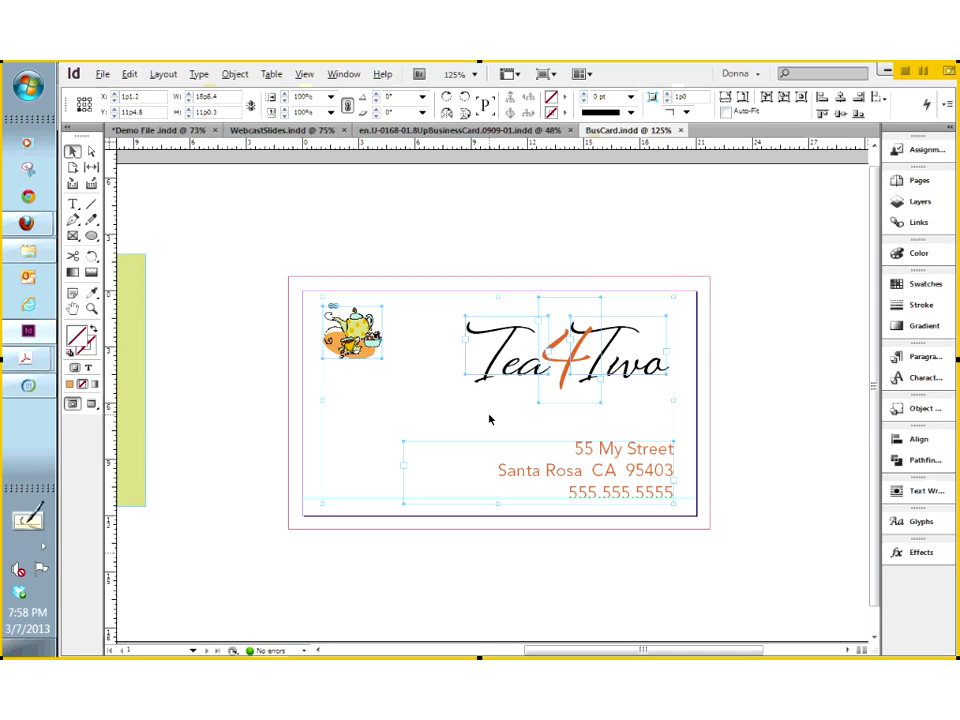
left_click(239, 80)
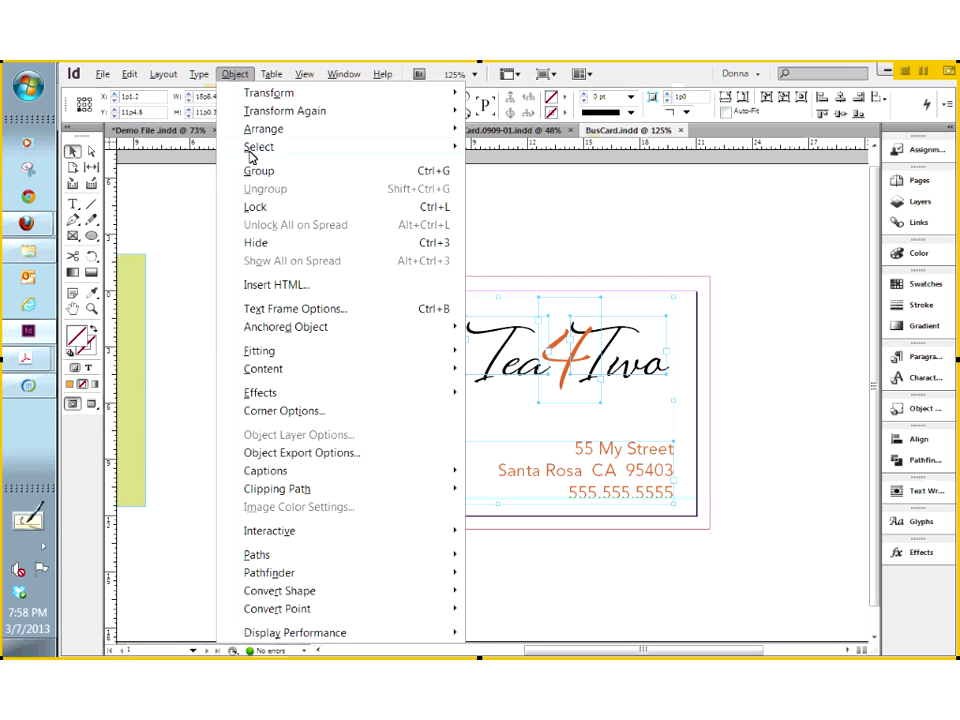
left_click(253, 173)
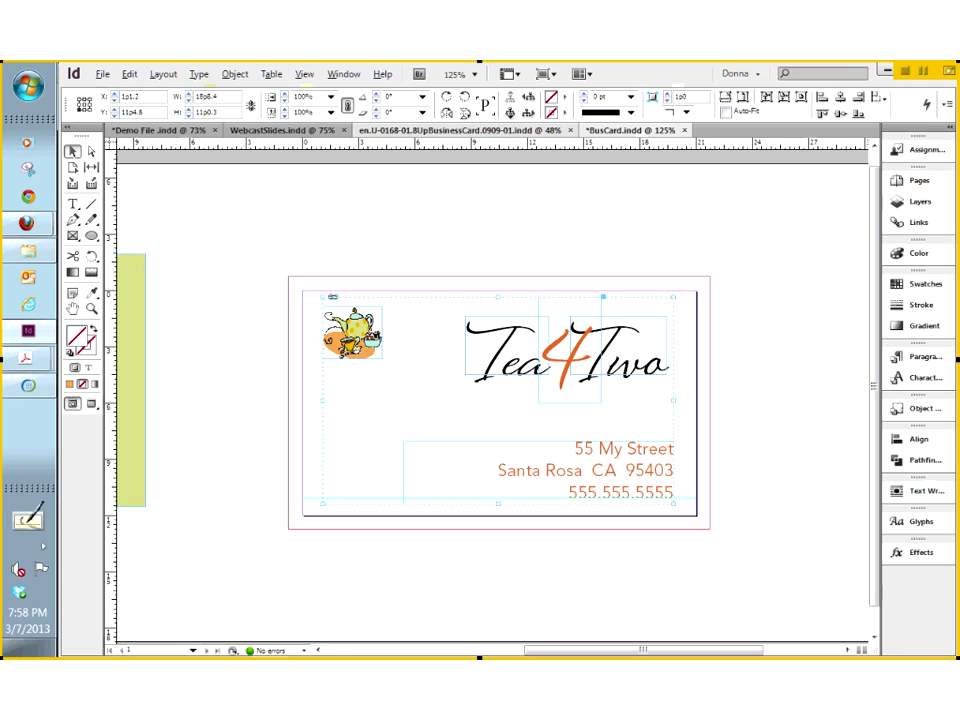
Paste the grouped card artwork into the 8-up business card document and fit it inside the top-left card outline.
left_click(460, 130)
key("ctrl+v")
left_click_drag(485, 365, 401, 214)
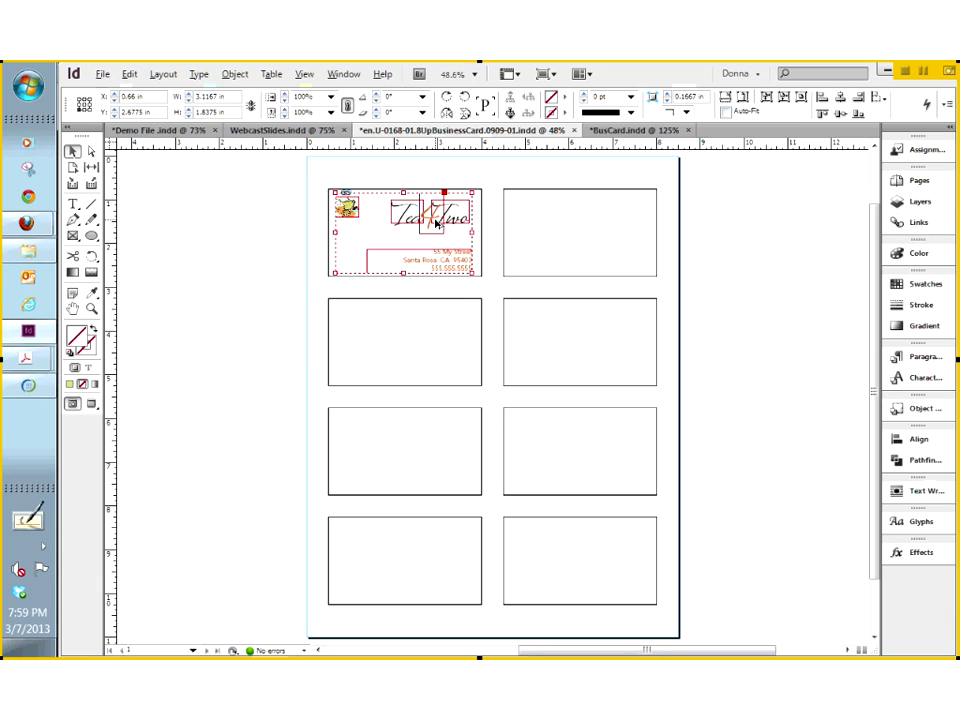
Use the Move command to place a copy of the card group in the outline below, offset 0 in horizontally and 2.5 in vertically.
key("alt")
key("o")
mouse_move(287, 92)
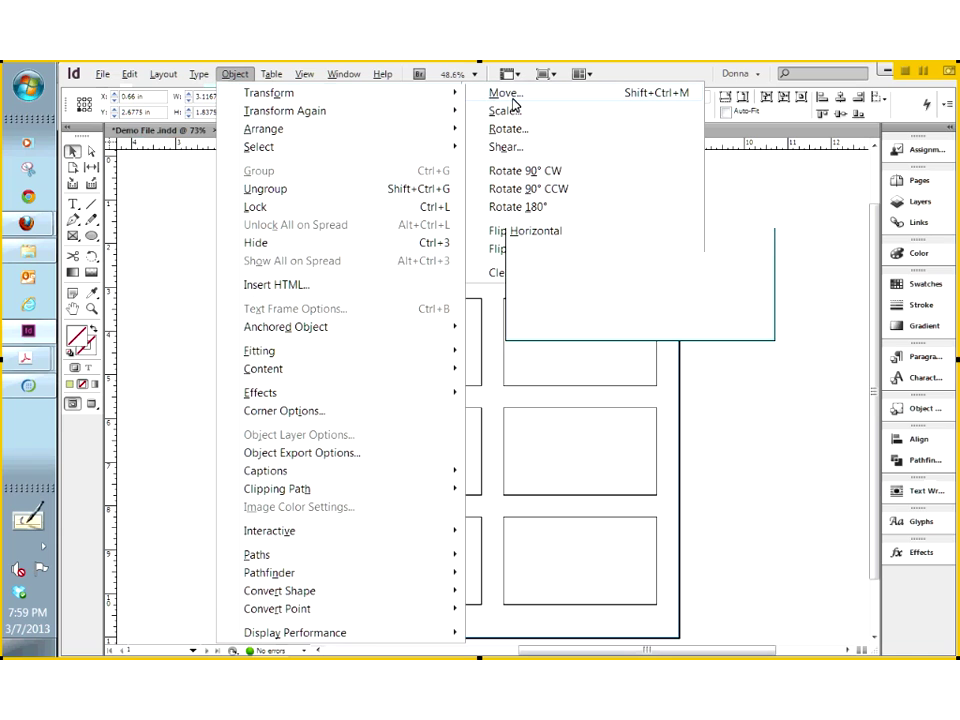
left_click(508, 94)
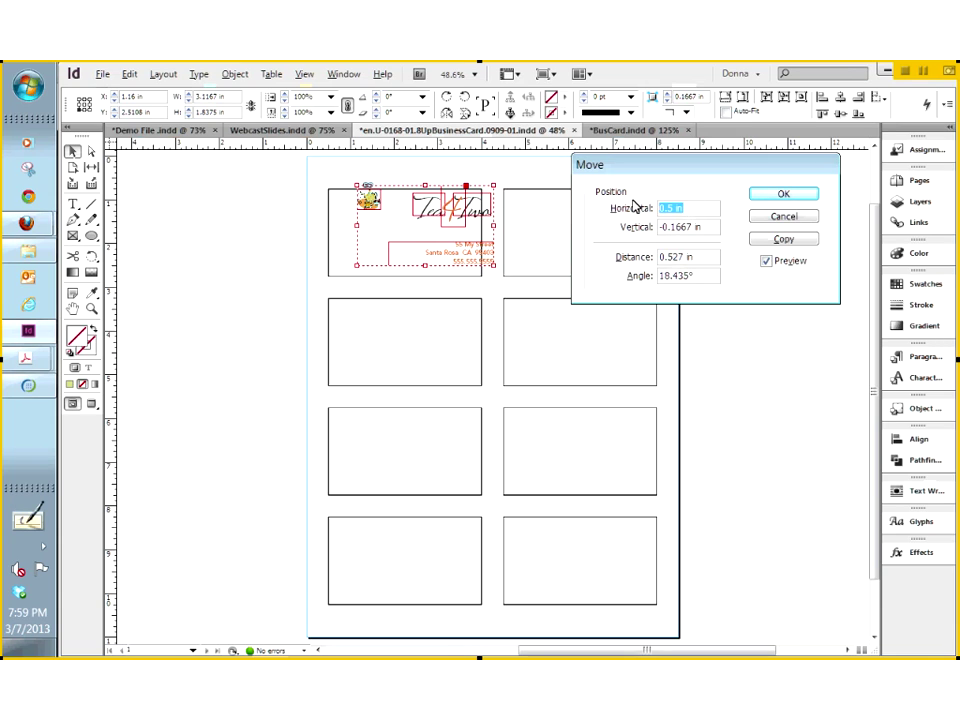
type("0")
key("Tab")
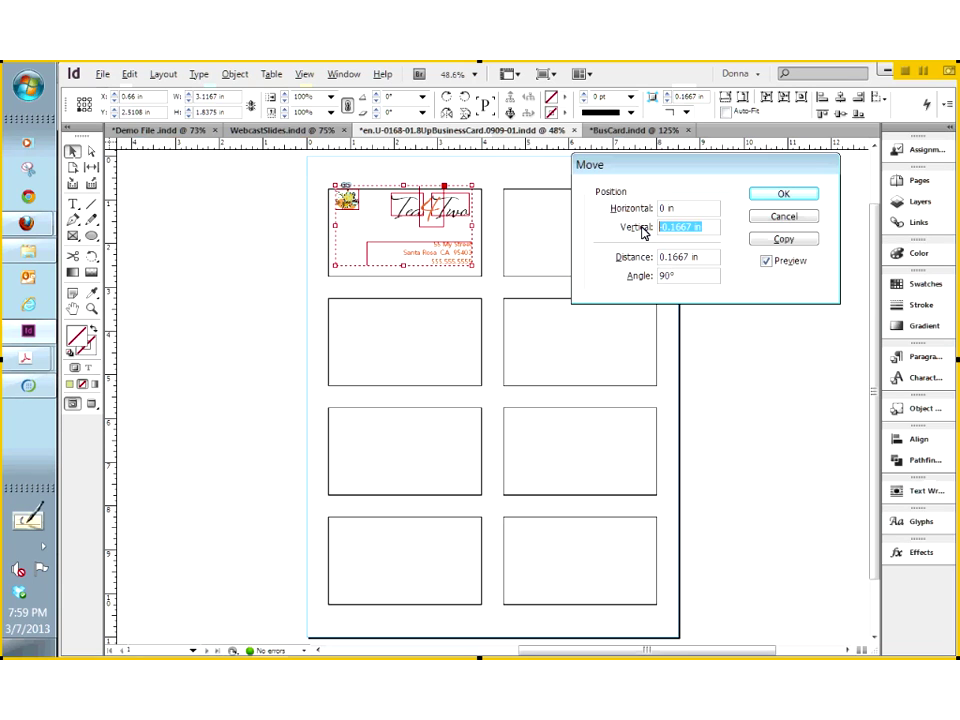
type("-0.25 in")
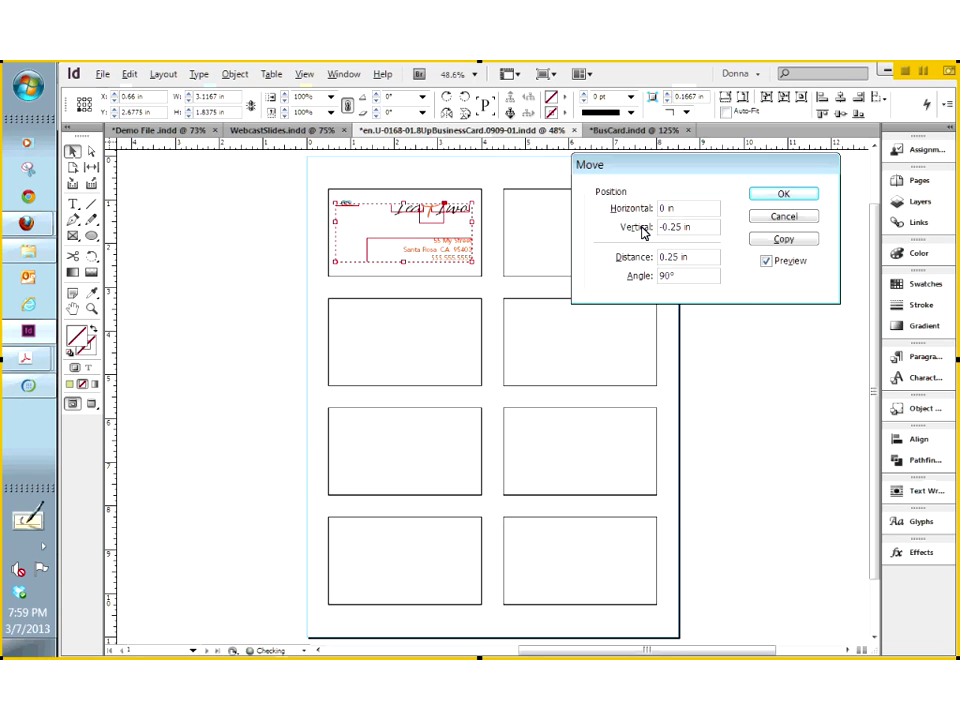
key("Delete")
key("Delete")
type("1")
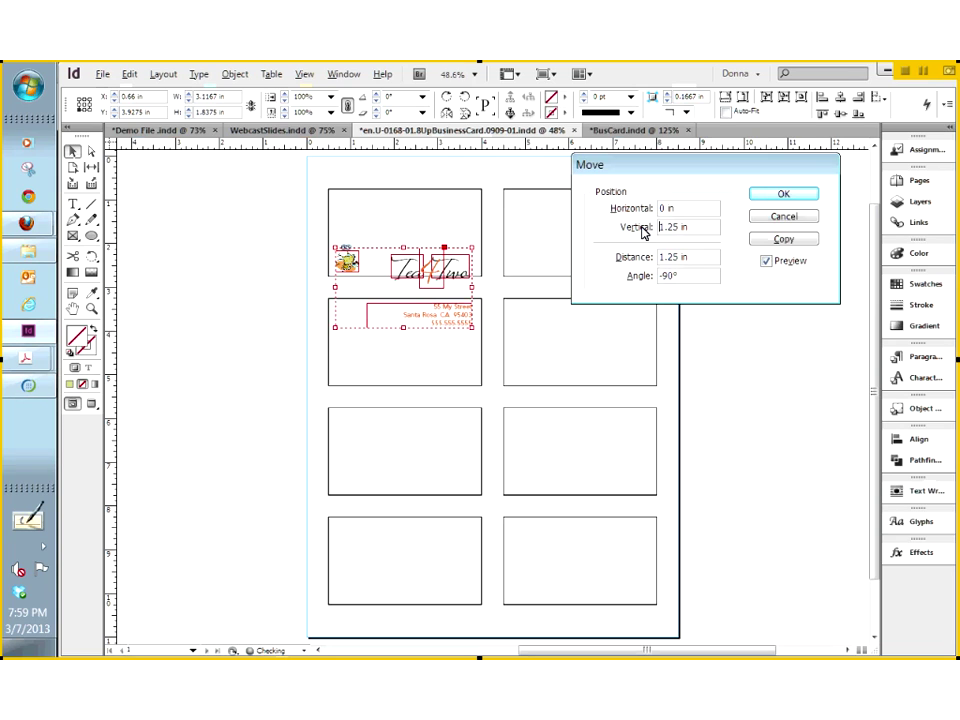
key("Up")
key("Up")
key("Up")
key("Up")
key("Up")
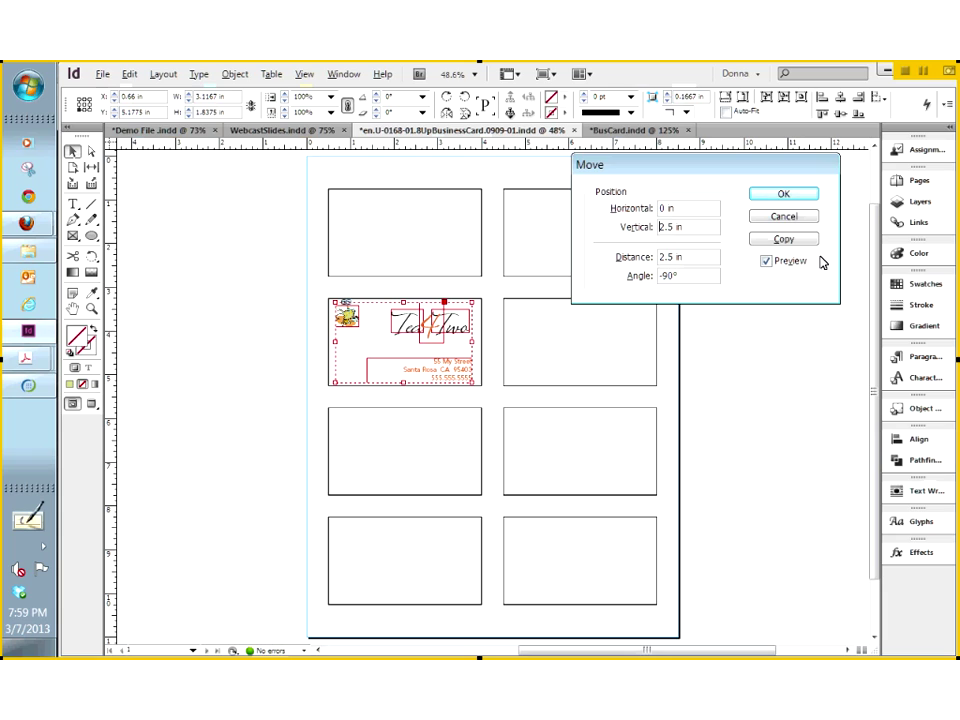
left_click(783, 240)
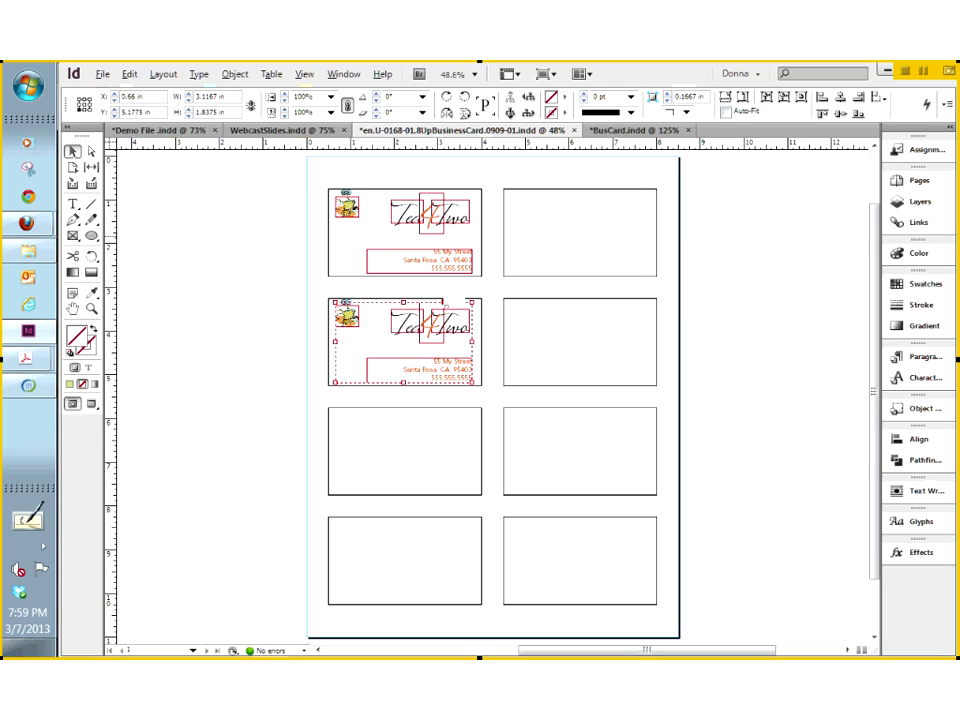
Repeat the last transformation twice to fill the third and fourth card outlines of the first column.
left_click(235, 74)
mouse_move(268, 92)
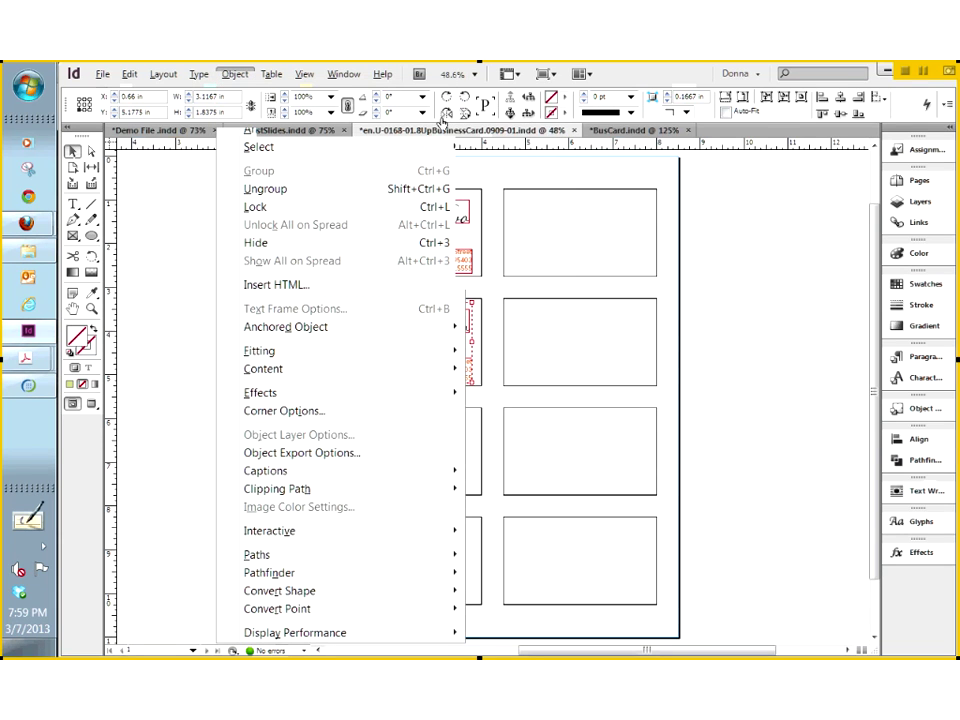
left_click(444, 120)
left_click(235, 74)
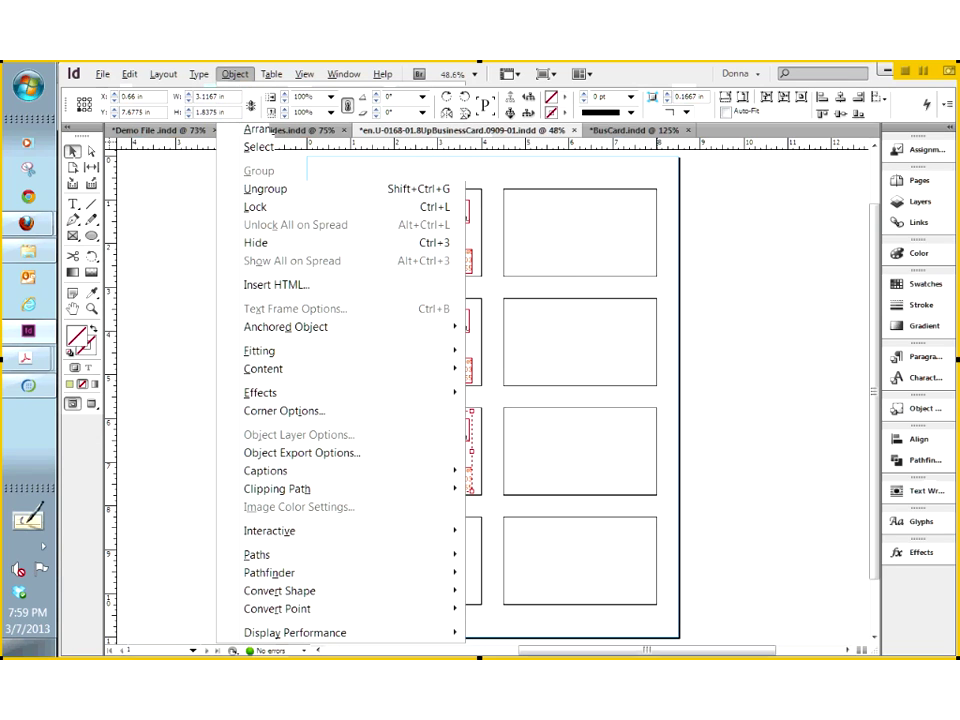
left_click(444, 120)
Select all four card groups and duplicate them horizontally into the outlines of the second column.
key("ctrl+a")
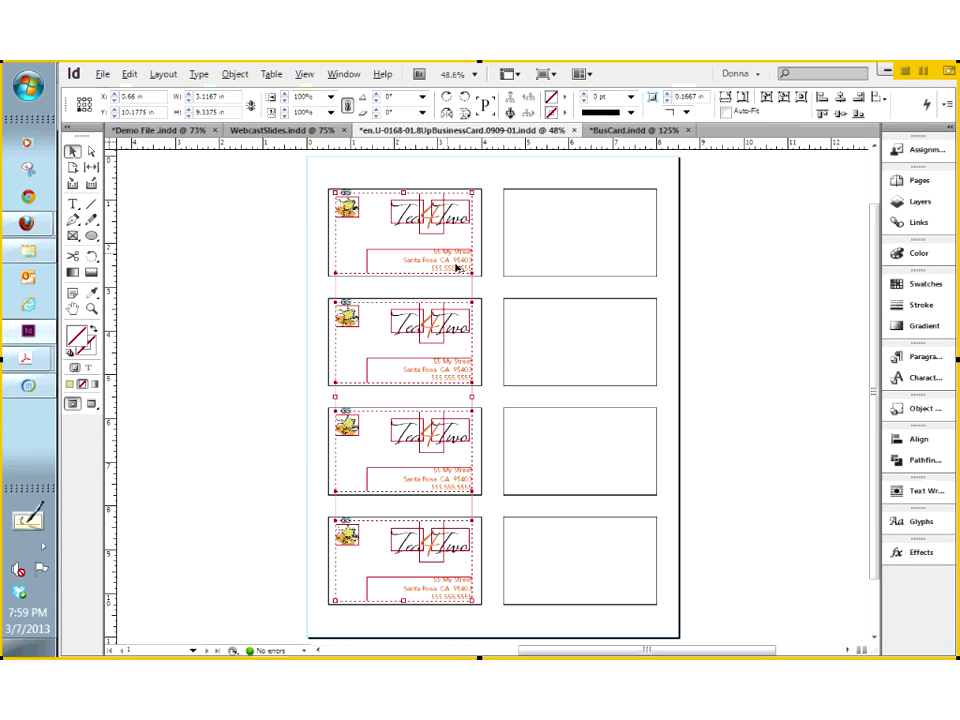
left_click_drag(458, 268, 628, 267)
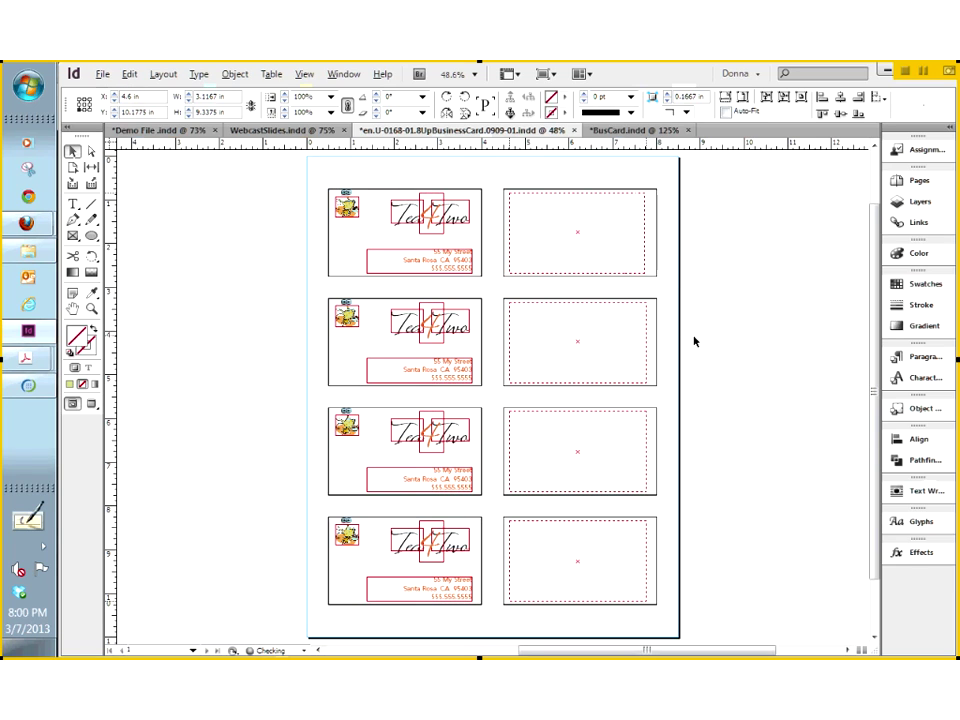
left_click(705, 392)
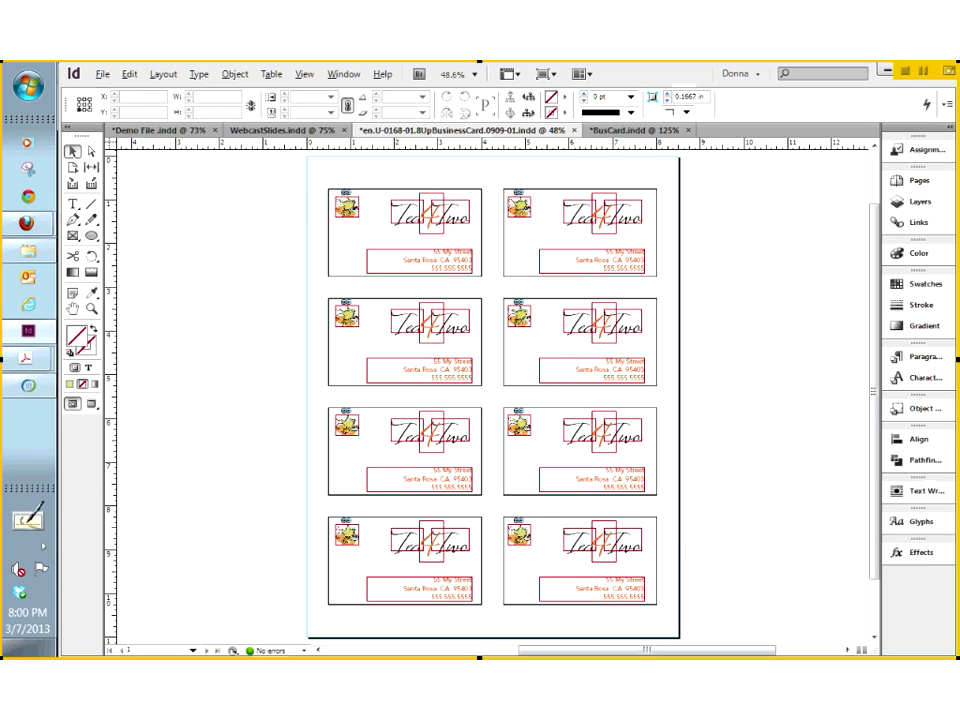
Copy the green bar from BusCard.indd into the 8-up document and stretch it to about 9.92 in tall over the first column's teapots.
left_click(620, 130)
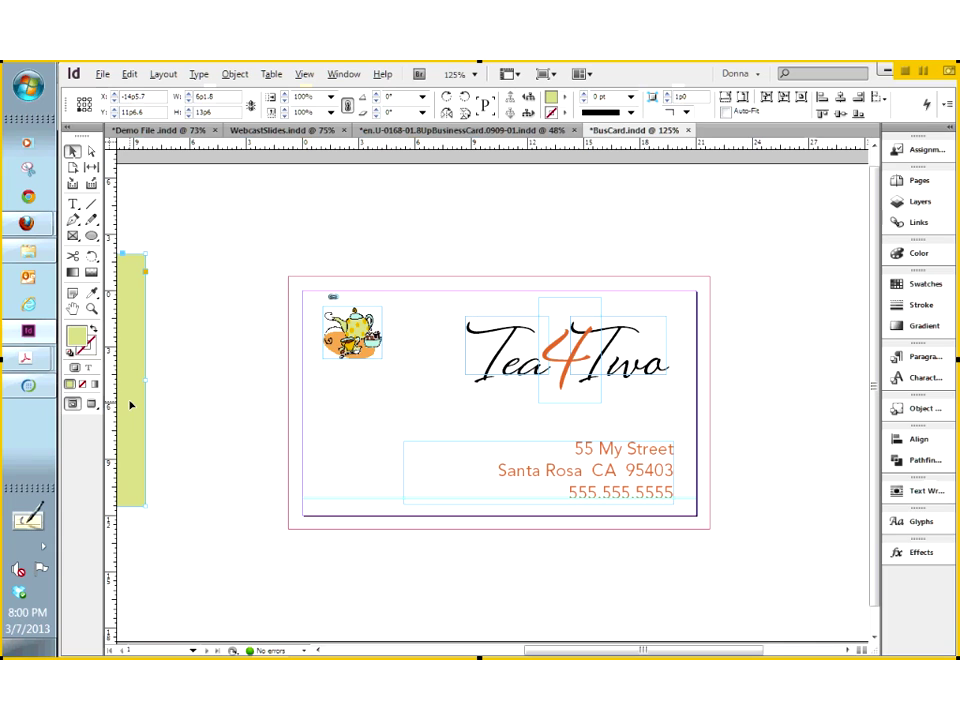
left_click(447, 133)
key("ctrl+v")
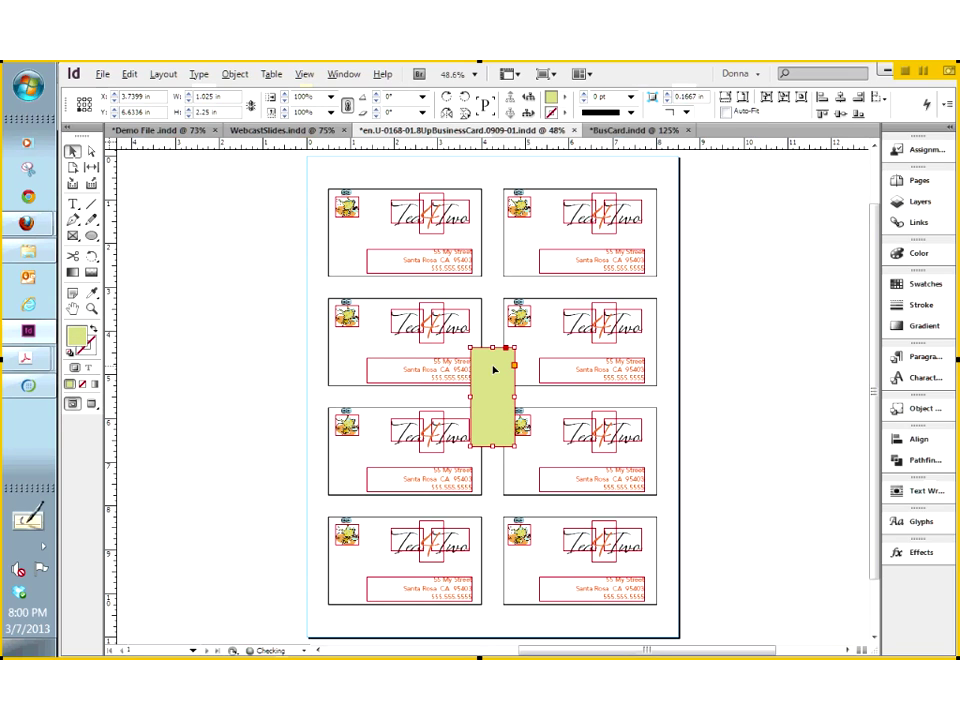
left_click_drag(491, 370, 347, 205)
left_click_drag(345, 280, 332, 615)
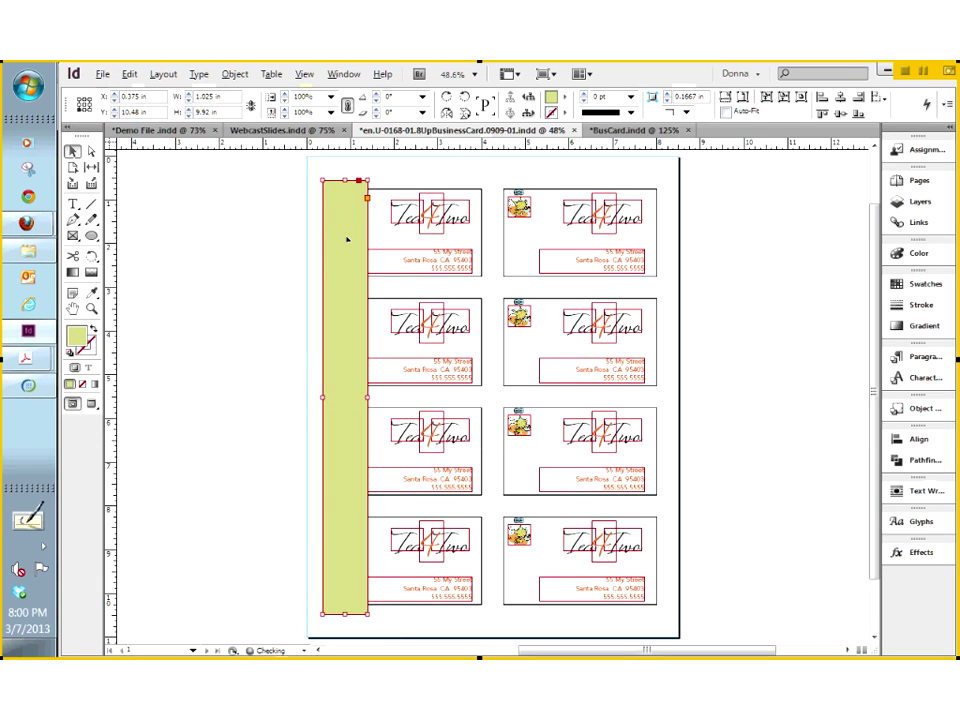
Send the green bar to the back behind the card artwork and preview the page.
right_click(346, 240)
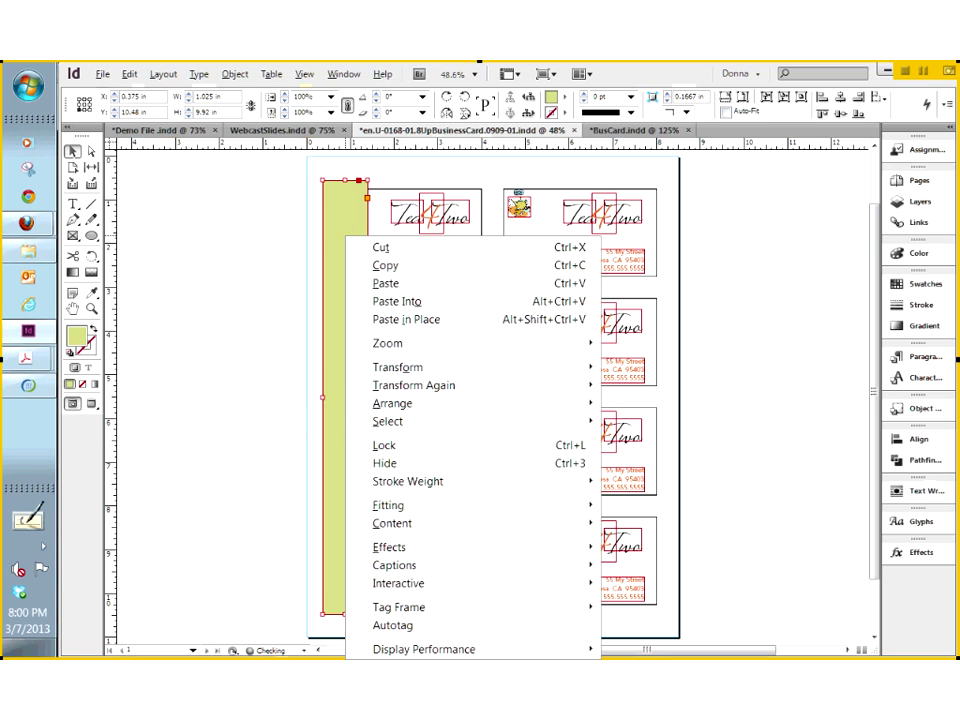
mouse_move(385, 403)
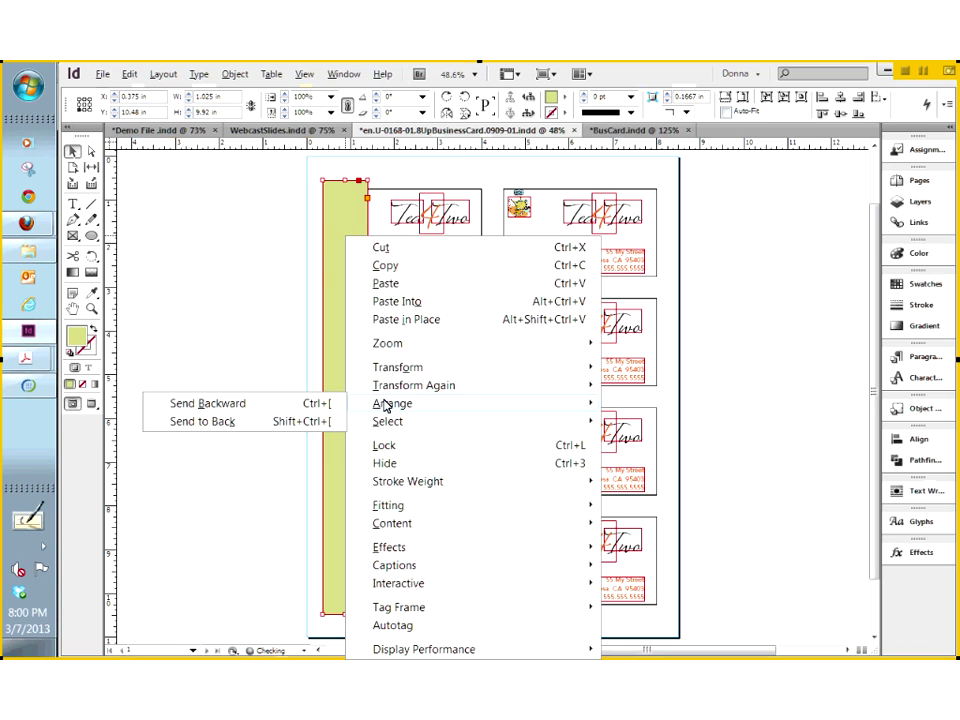
left_click(334, 422)
left_click(289, 420)
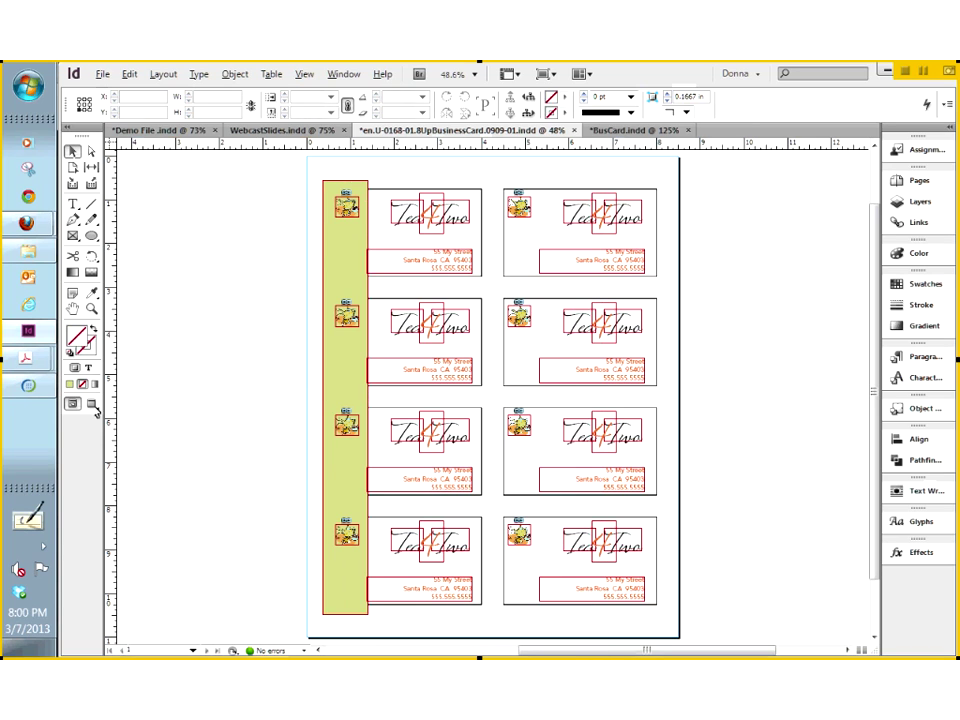
key("w")
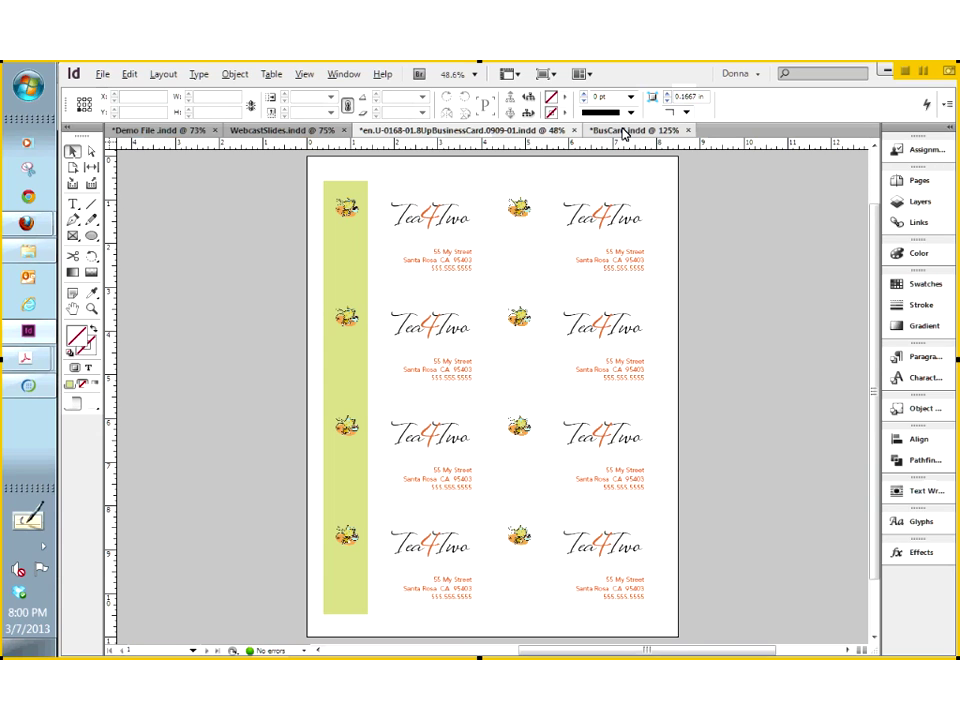
In BusCard.indd, duplicate the teapot image into an evenly spaced vertical column of three, about 10p6 tall overall.
left_click(625, 133)
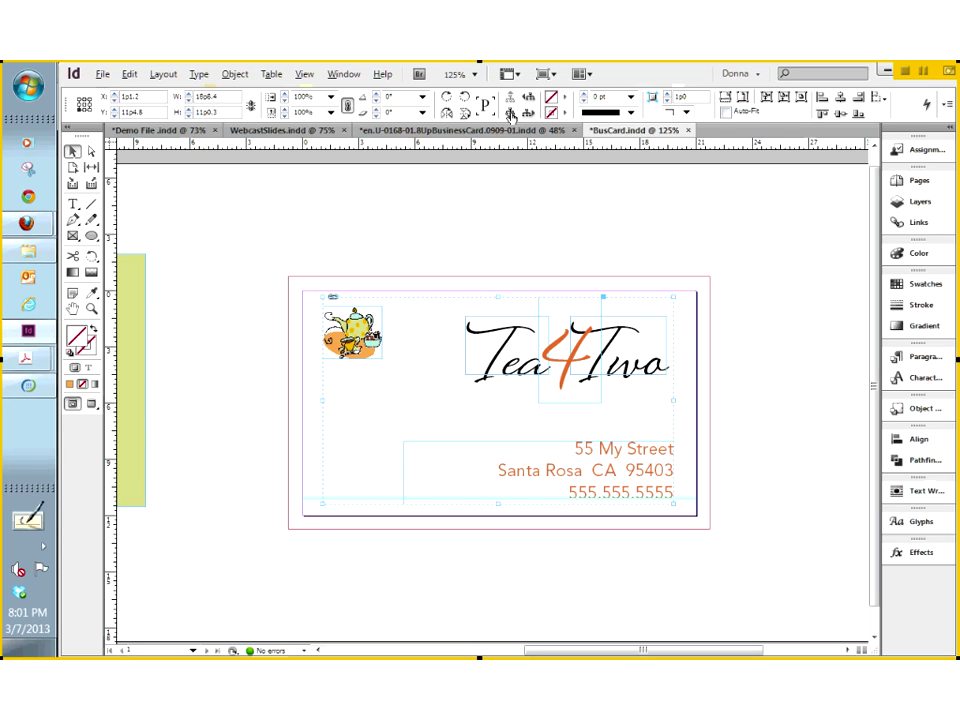
left_click(360, 330)
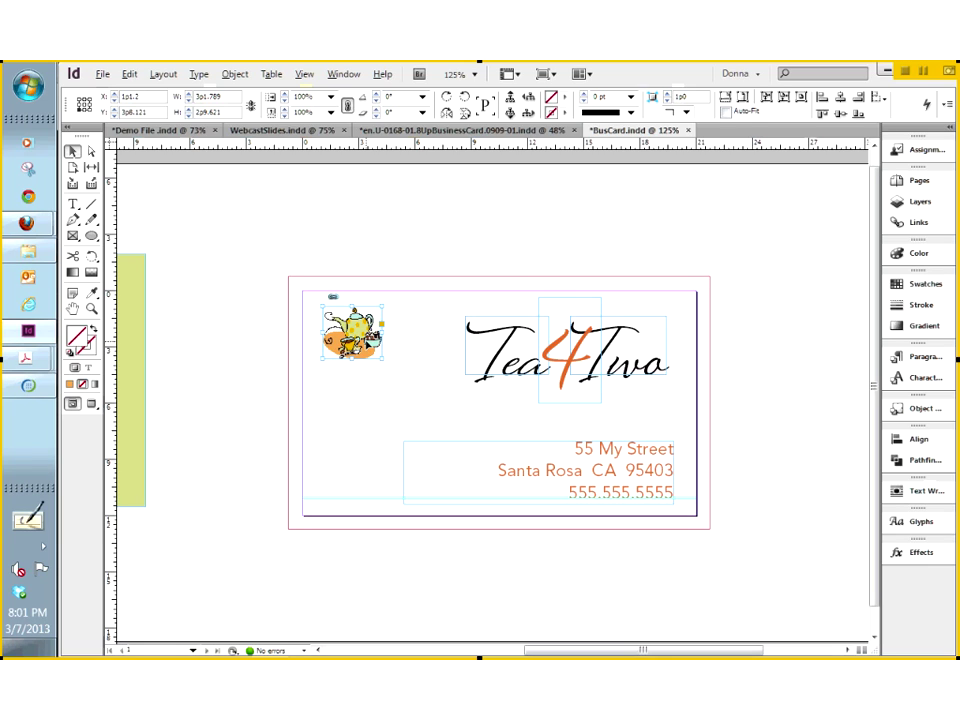
left_click_drag(372, 344, 378, 355)
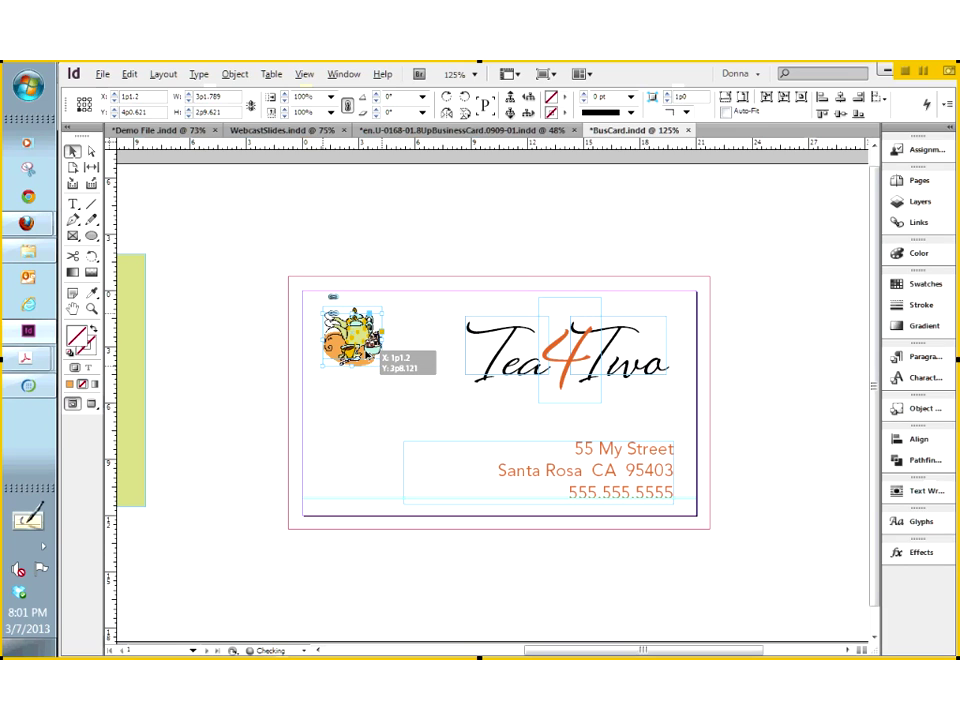
left_click_drag(372, 352, 353, 486)
key("Down")
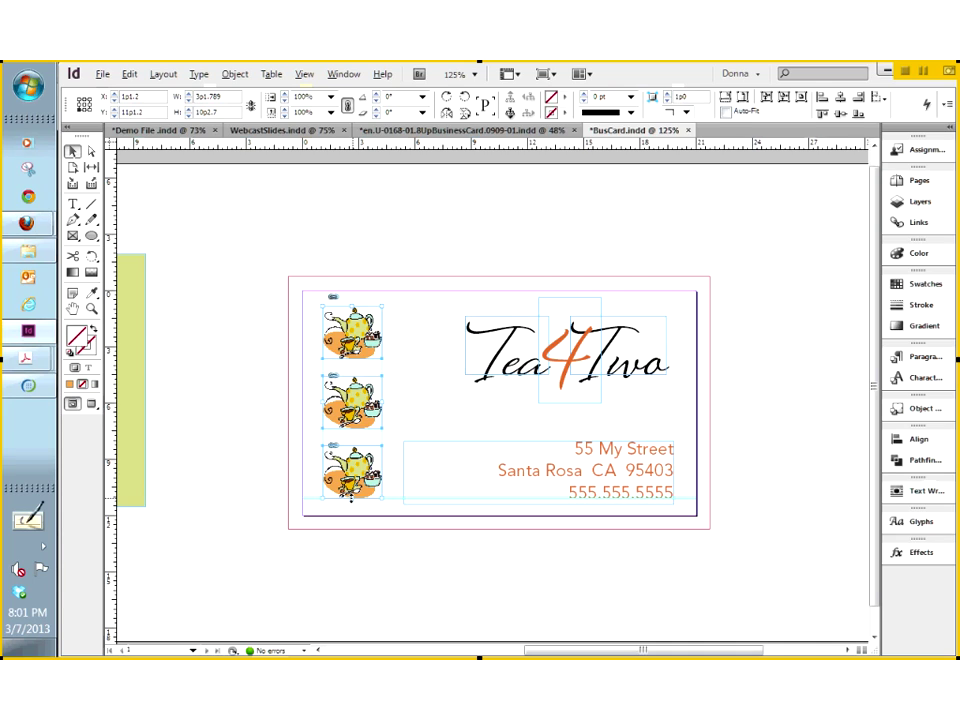
left_click_drag(351, 500, 351, 505)
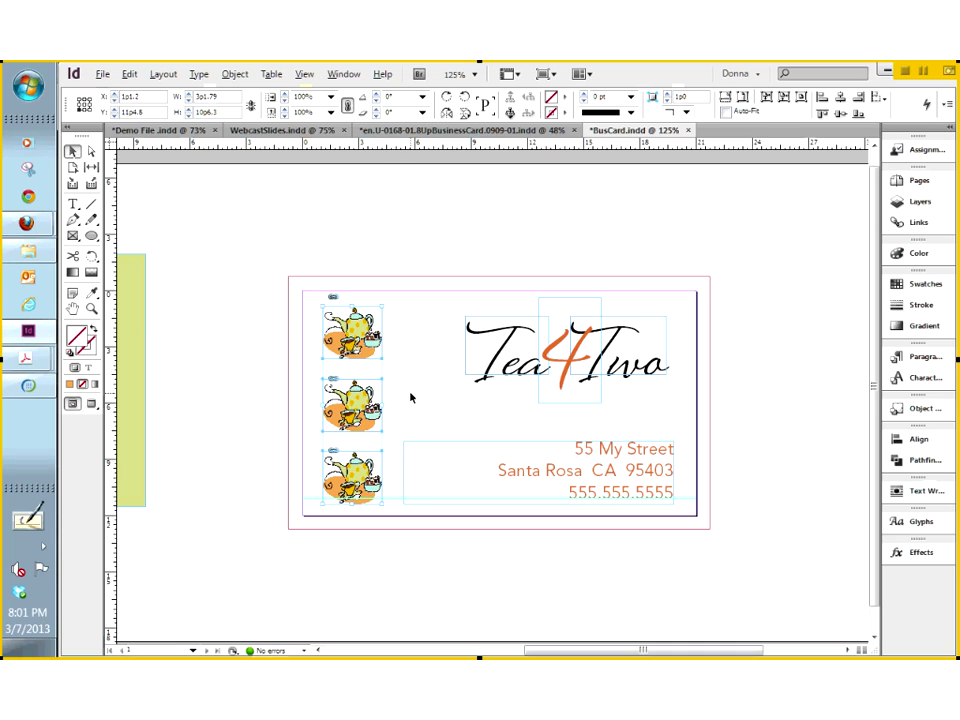
In the 8-up document, duplicate the green bar behind the second column's teapots at about X 4.32 in and preview the sheet.
left_click(420, 130)
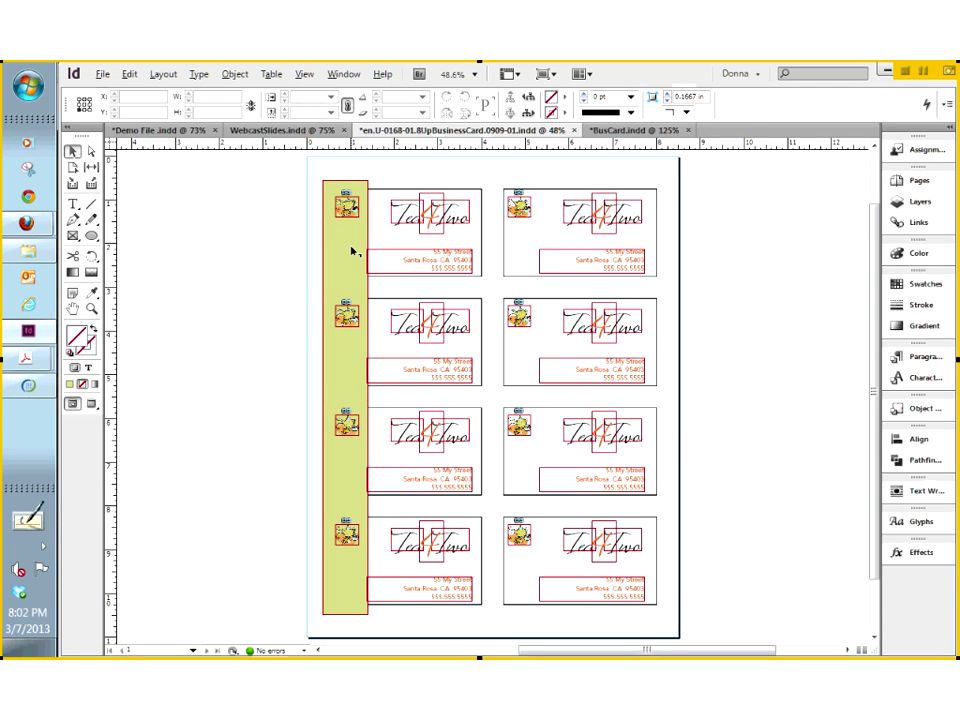
left_click(355, 251)
left_click_drag(355, 251, 525, 266)
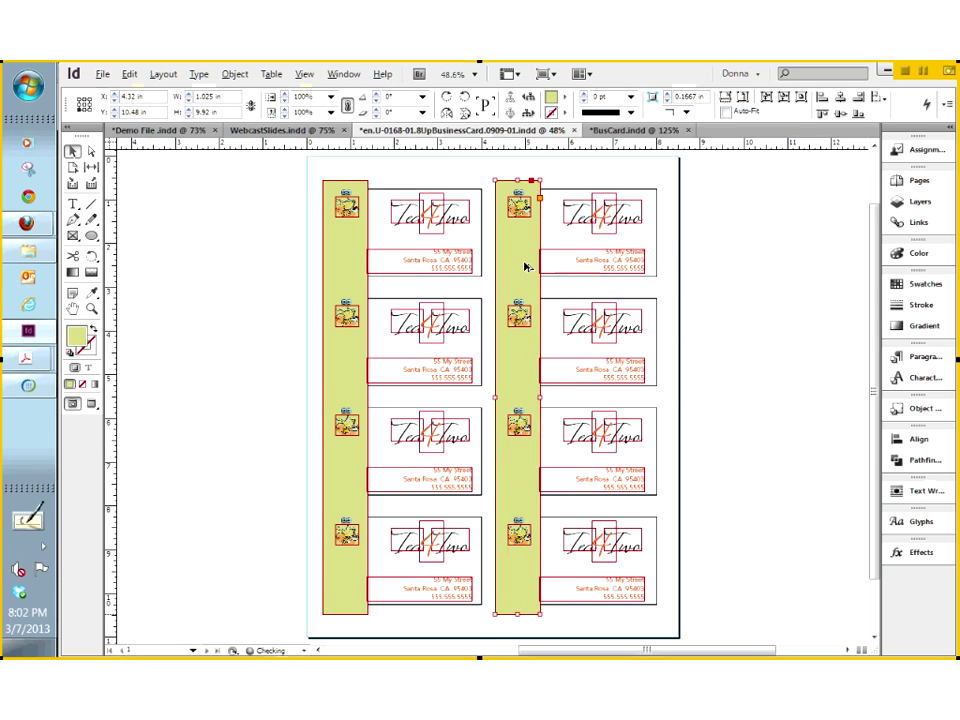
left_click(130, 362)
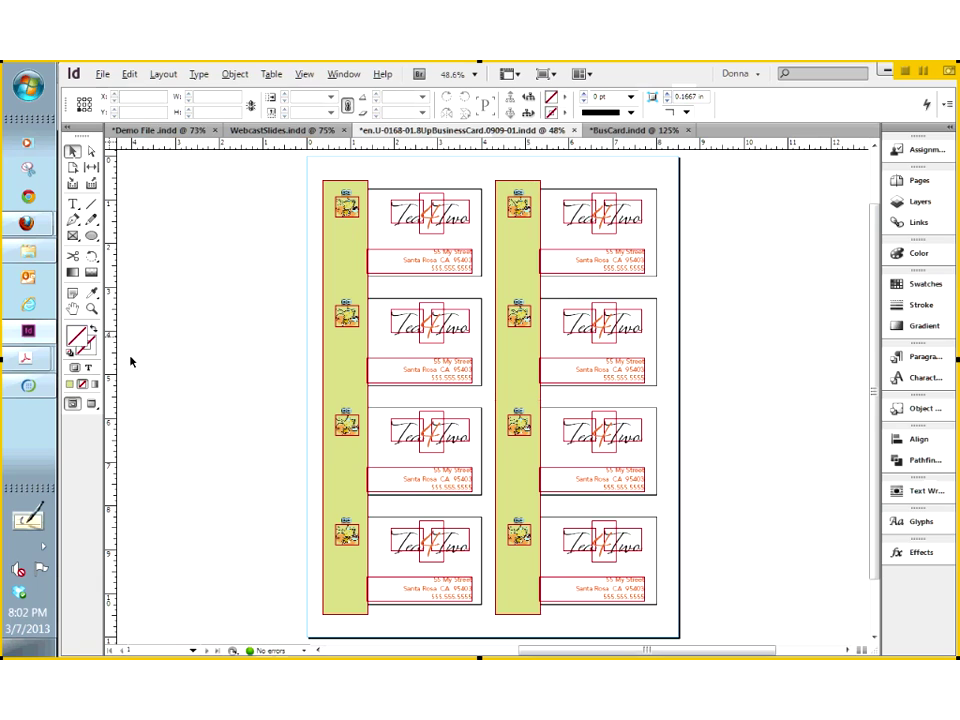
left_click(95, 405)
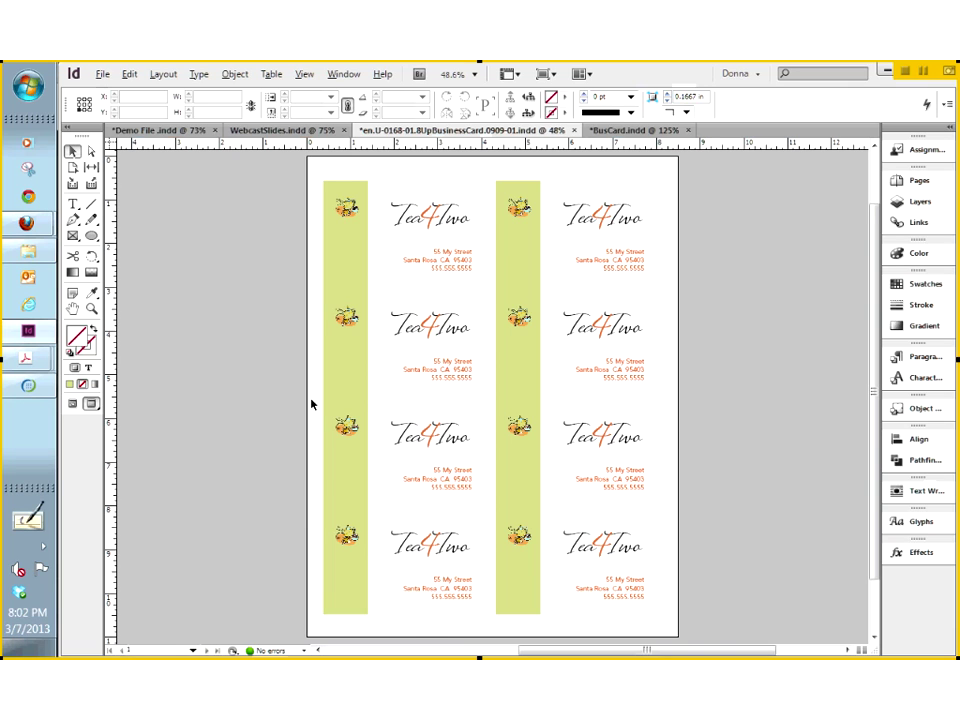
In BusCard.indd, move the green bar behind the three teapots so it extends to the card's left bleed edge.
left_click(613, 131)
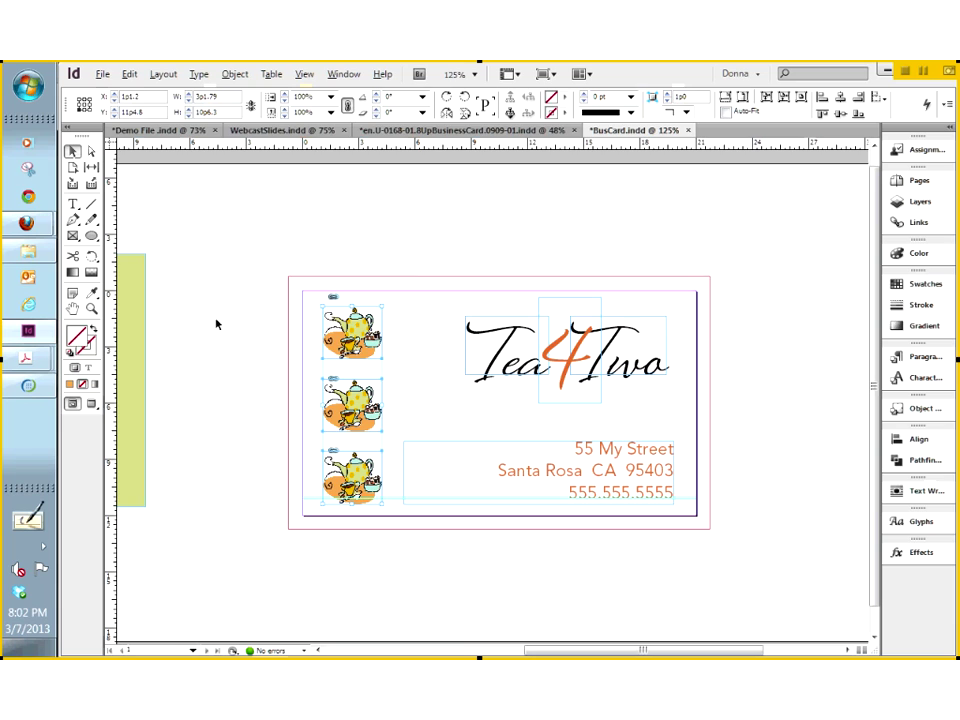
left_click_drag(135, 382, 391, 404)
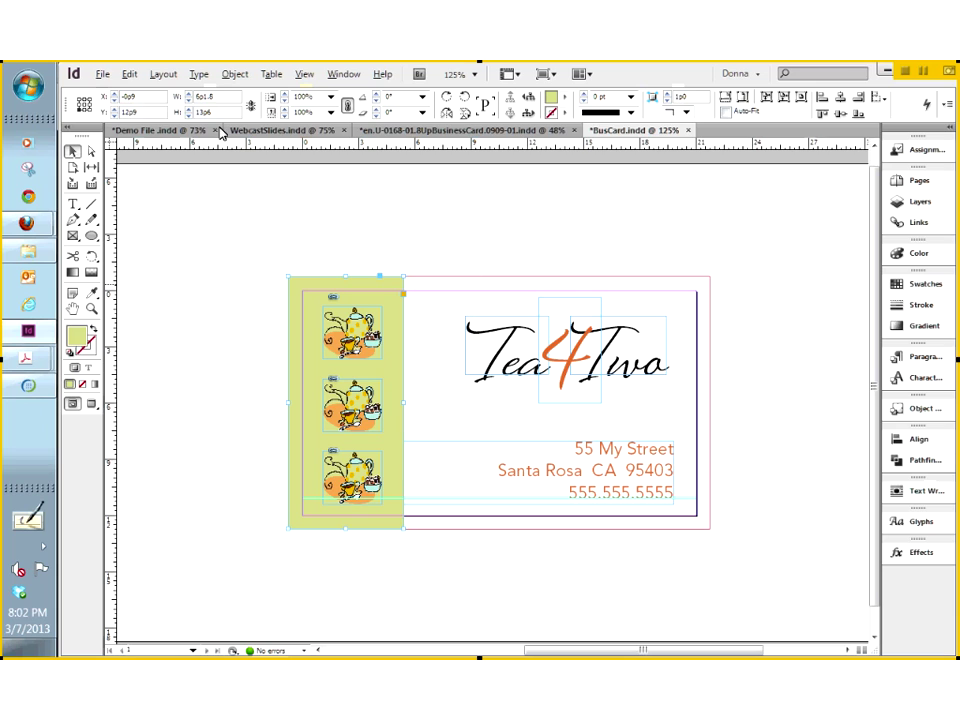
Examine the bleed and slug values in Document Setup without changing them, and preview the card trimmed to its edges.
left_click(104, 75)
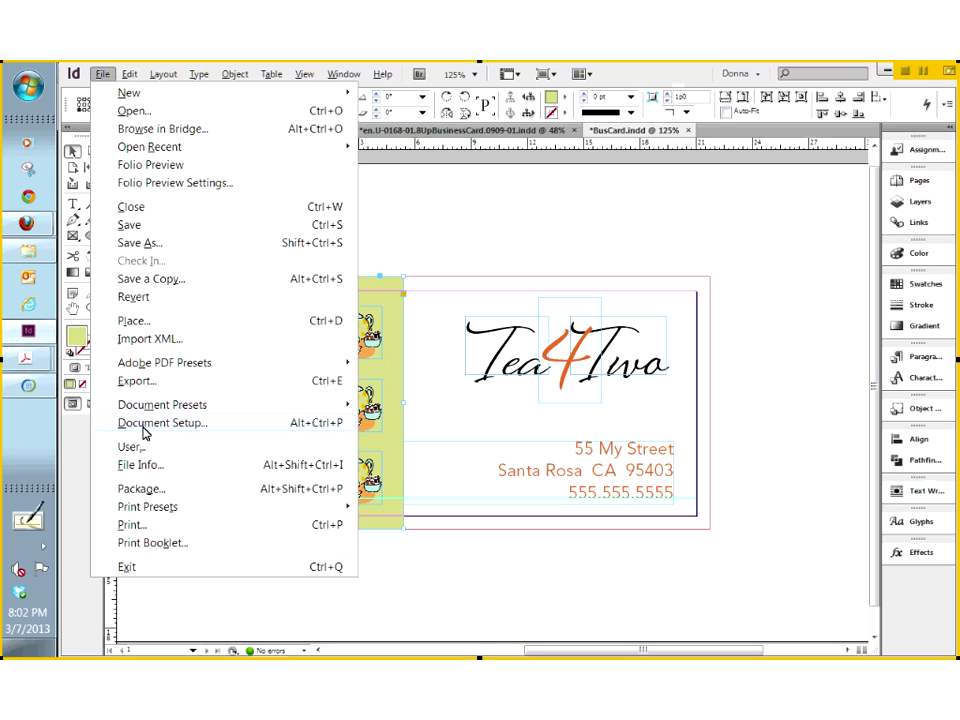
left_click(146, 428)
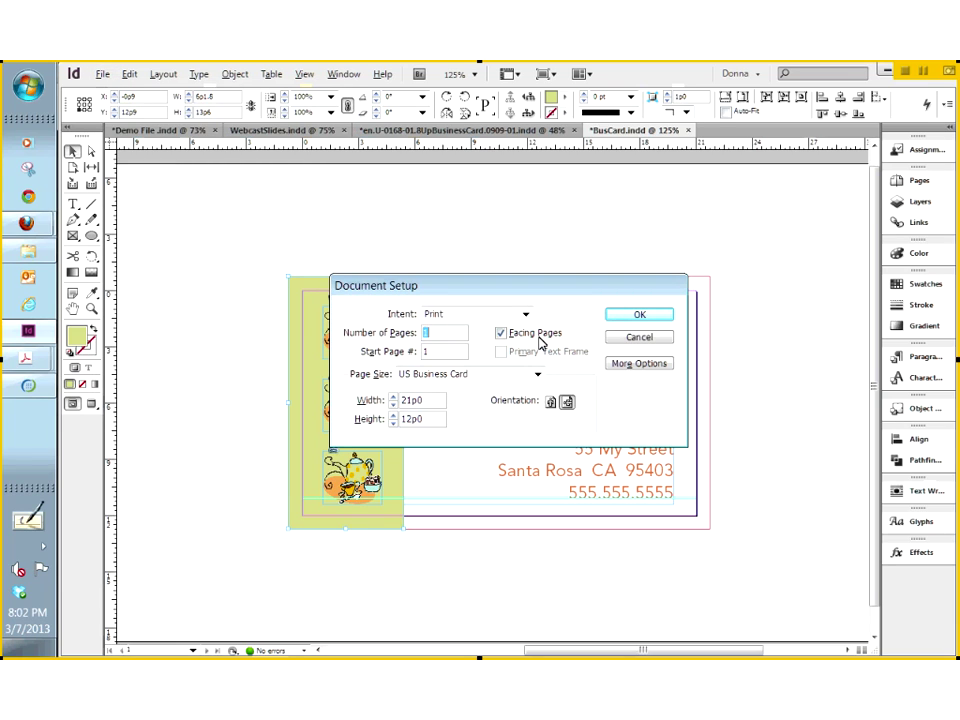
left_click(639, 363)
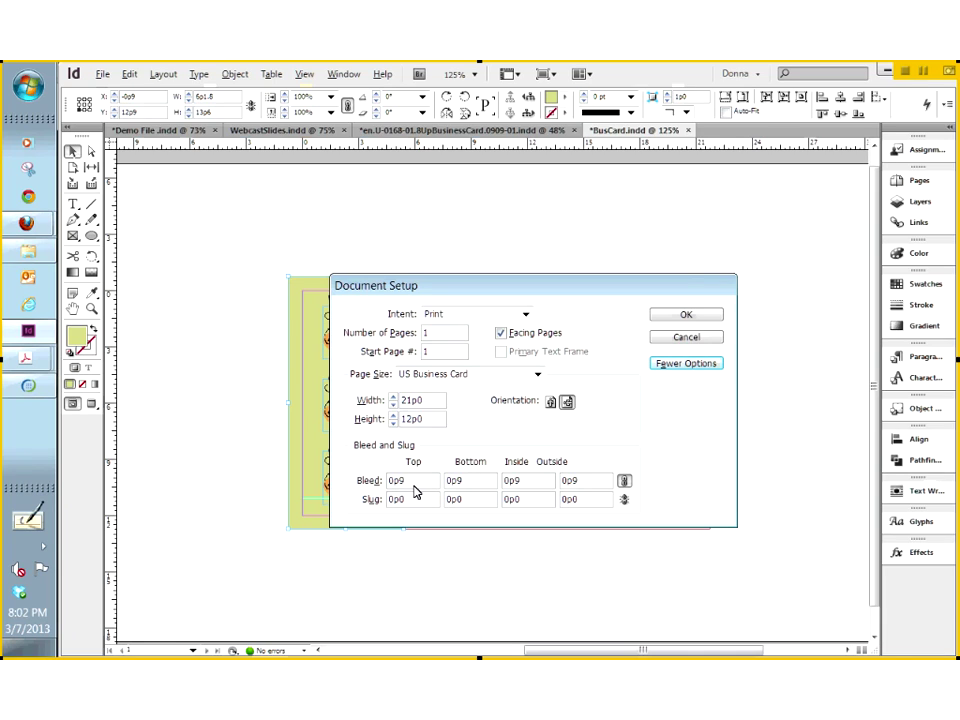
left_click(686, 337)
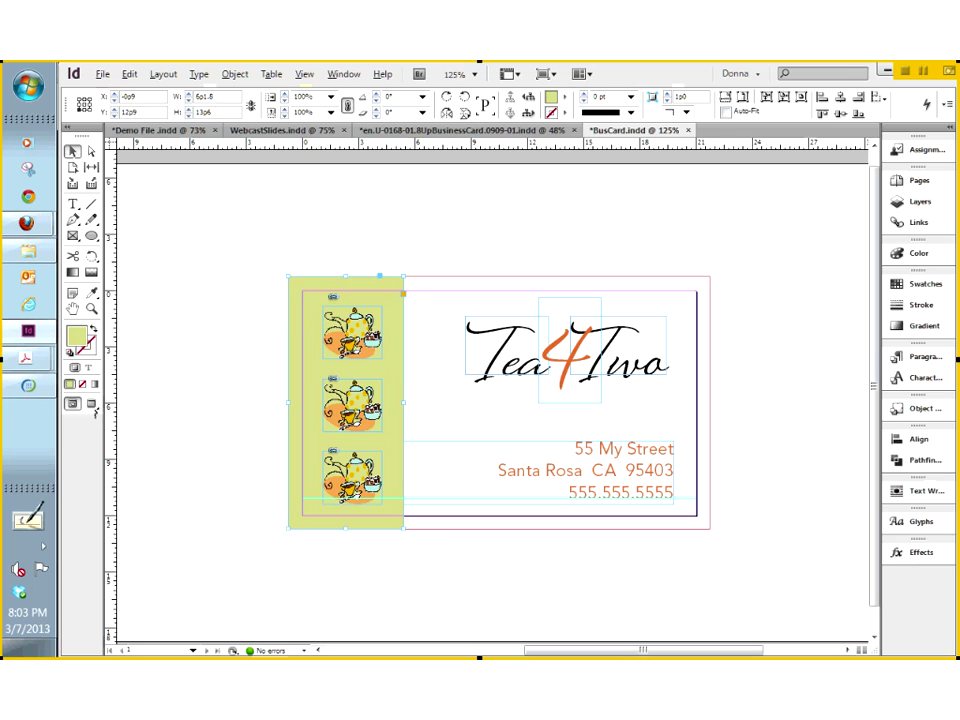
left_click(91, 405)
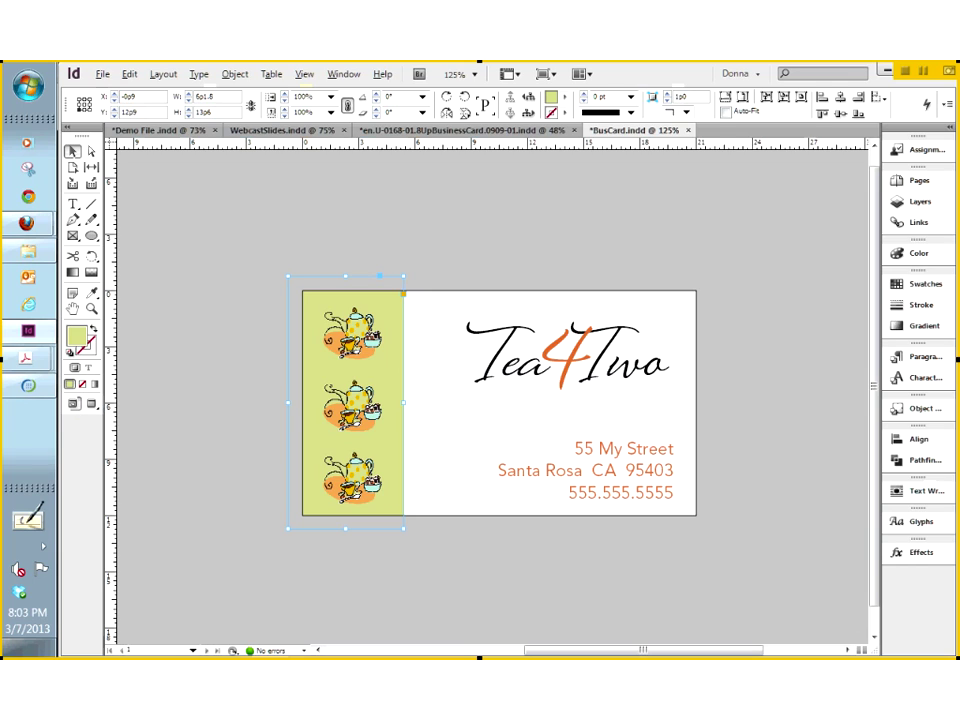
Return the card to Normal view and bring up the Marks and Bleeds settings for exporting it as BusCard.pdf in Adobe PDF (Print) format, replacing the existing file.
key("w")
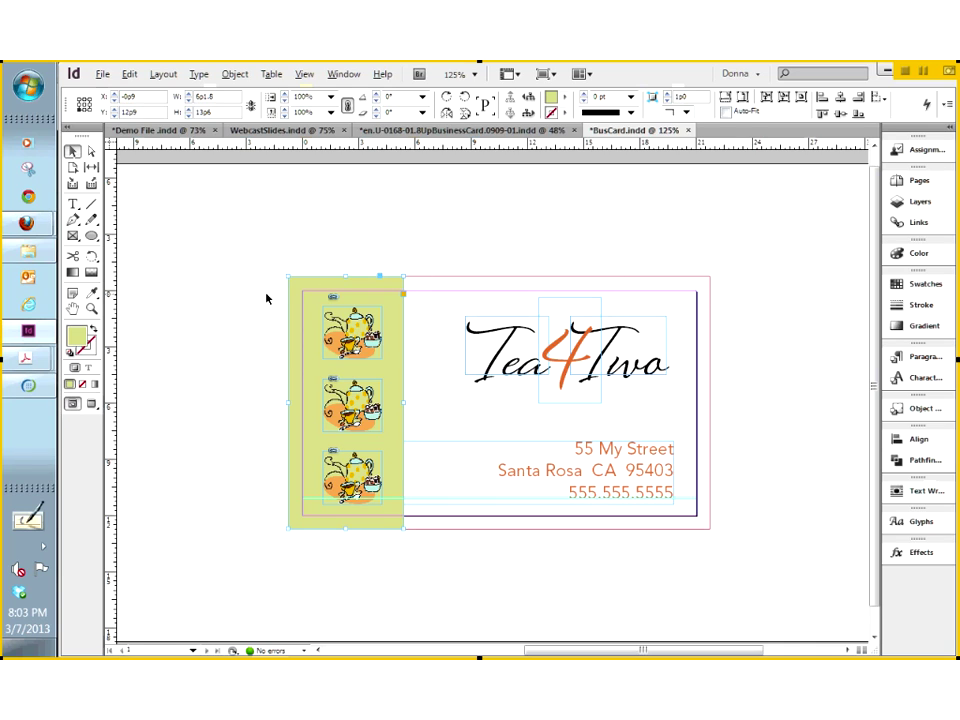
left_click(104, 77)
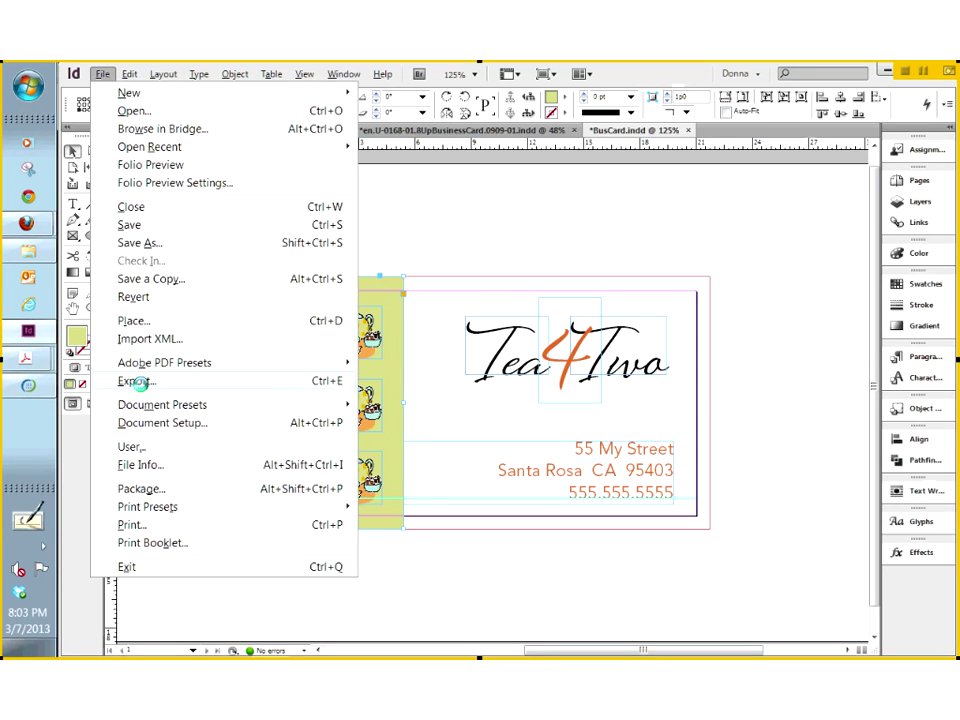
left_click(137, 382)
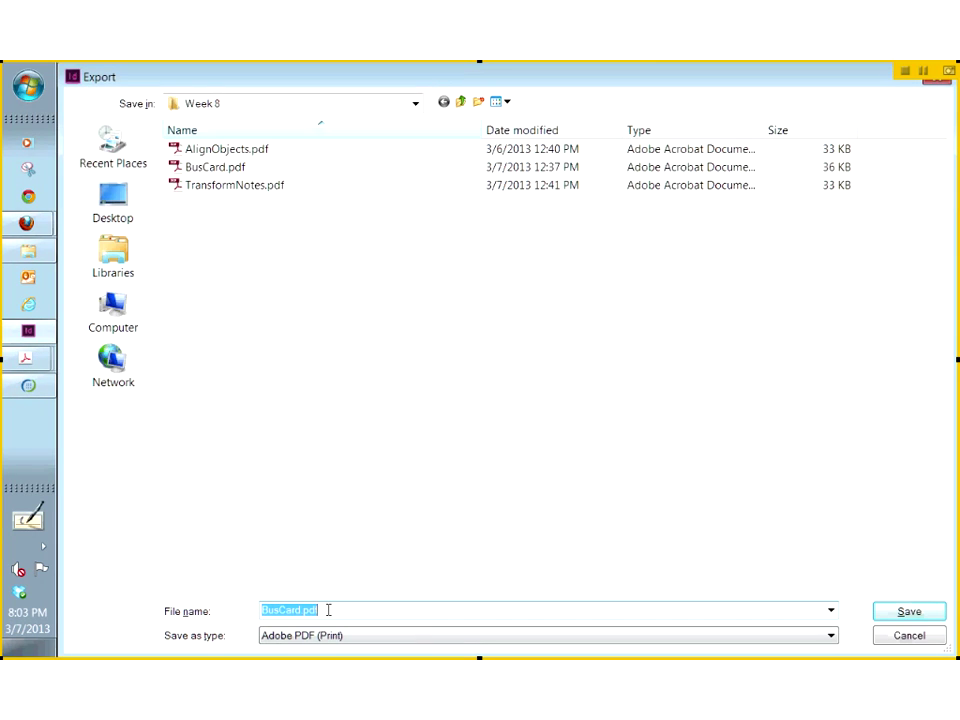
left_click(918, 615)
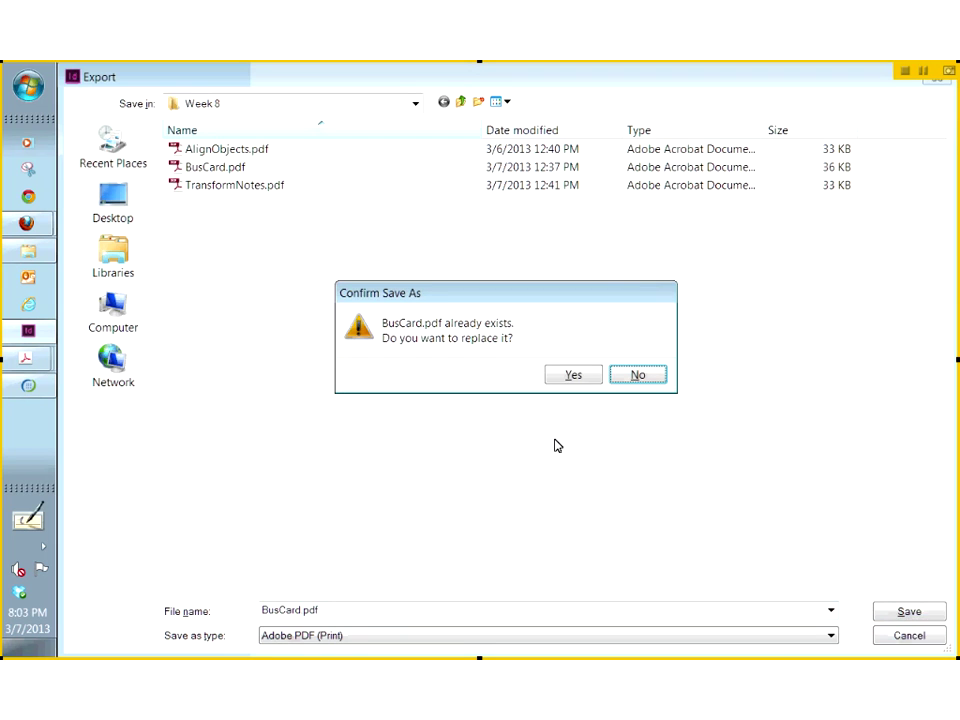
key("y")
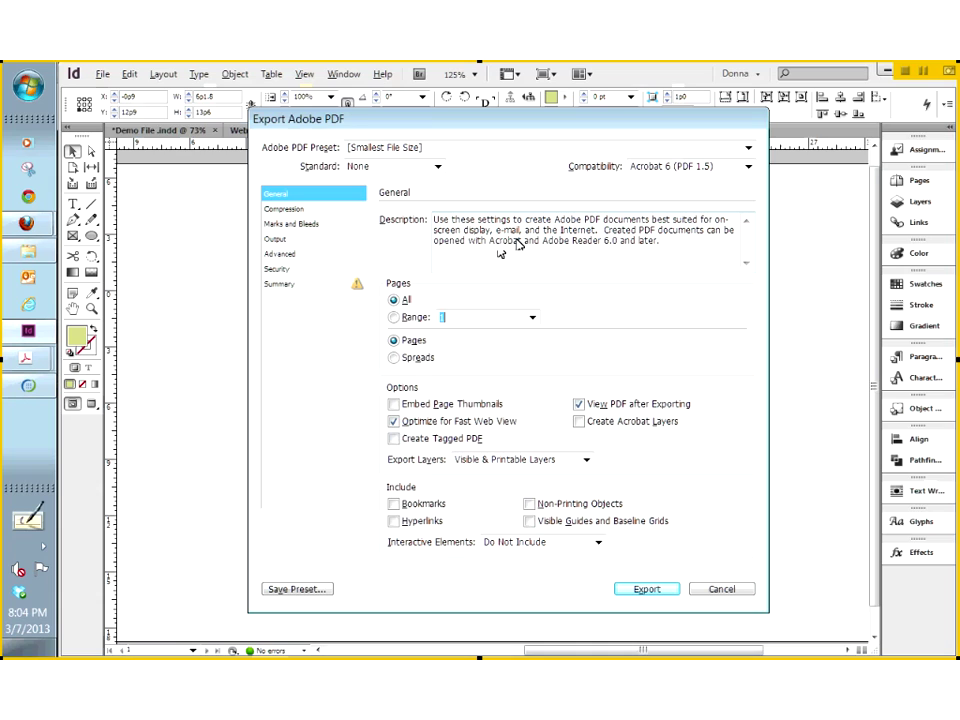
left_click(284, 226)
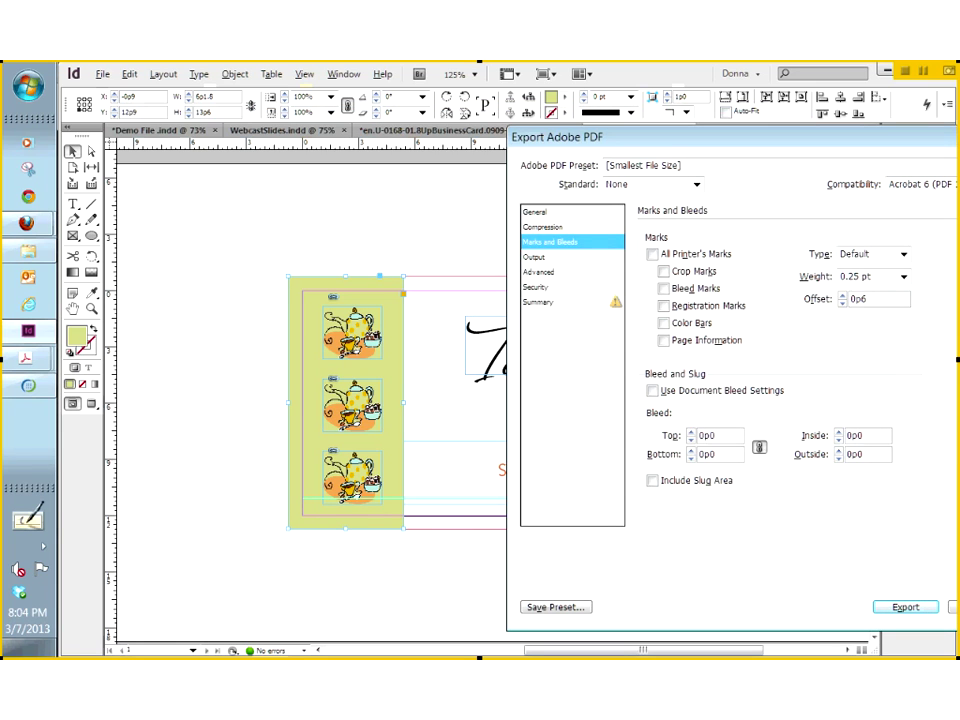
Leave the PDF export and examine the page size presets for a new document, including US Business Card, without creating one.
left_click(797, 612)
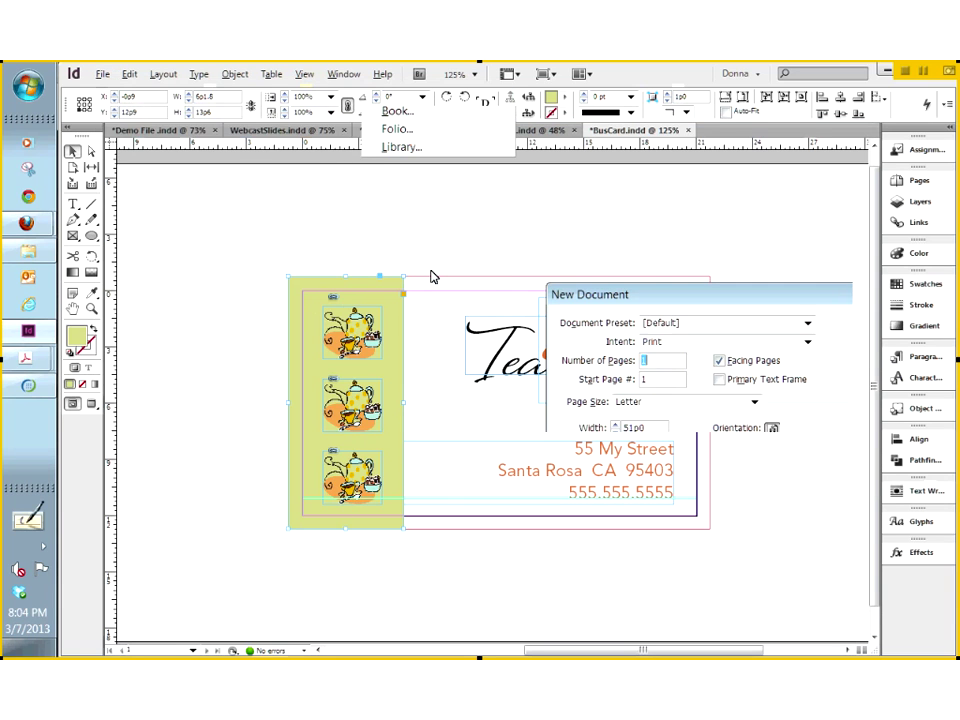
left_click(754, 401)
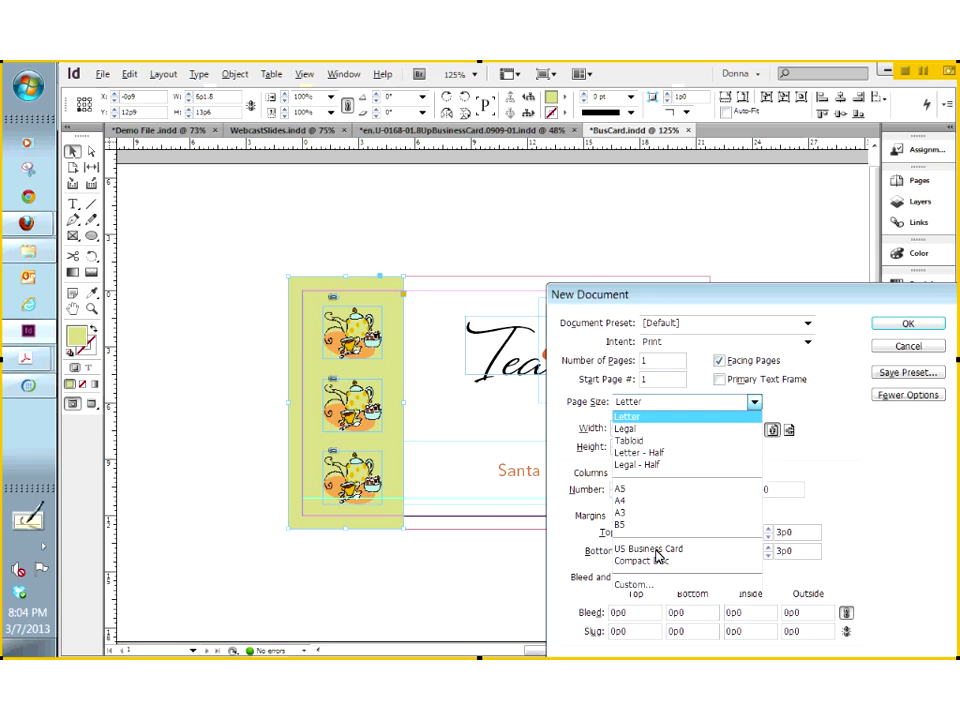
left_click(903, 349)
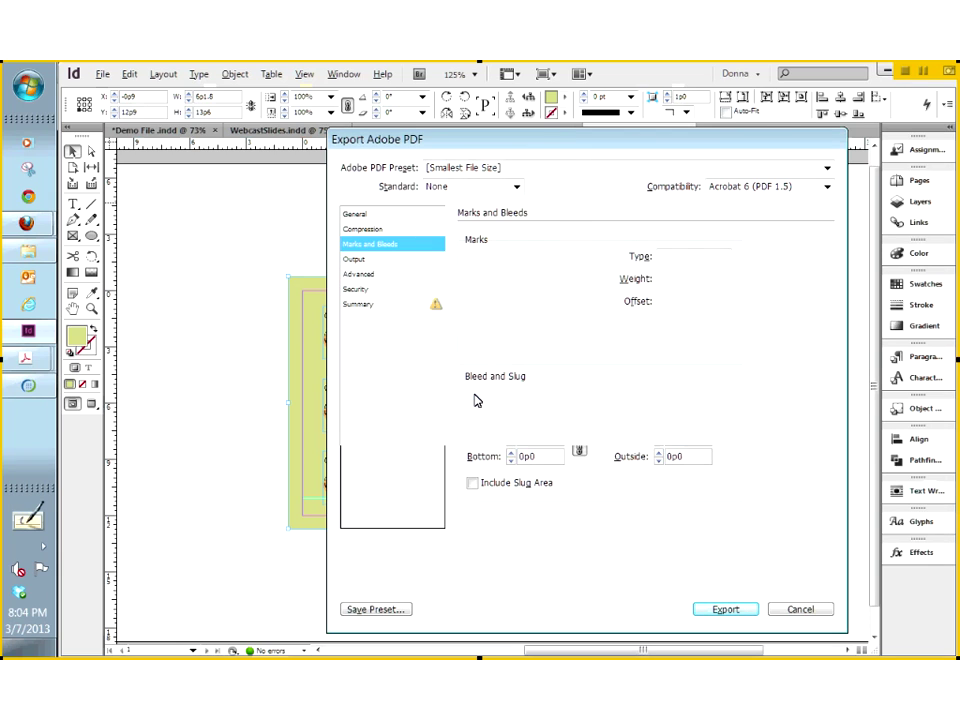
Export the business card PDF using the document bleed settings and crop marks.
left_click(591, 393)
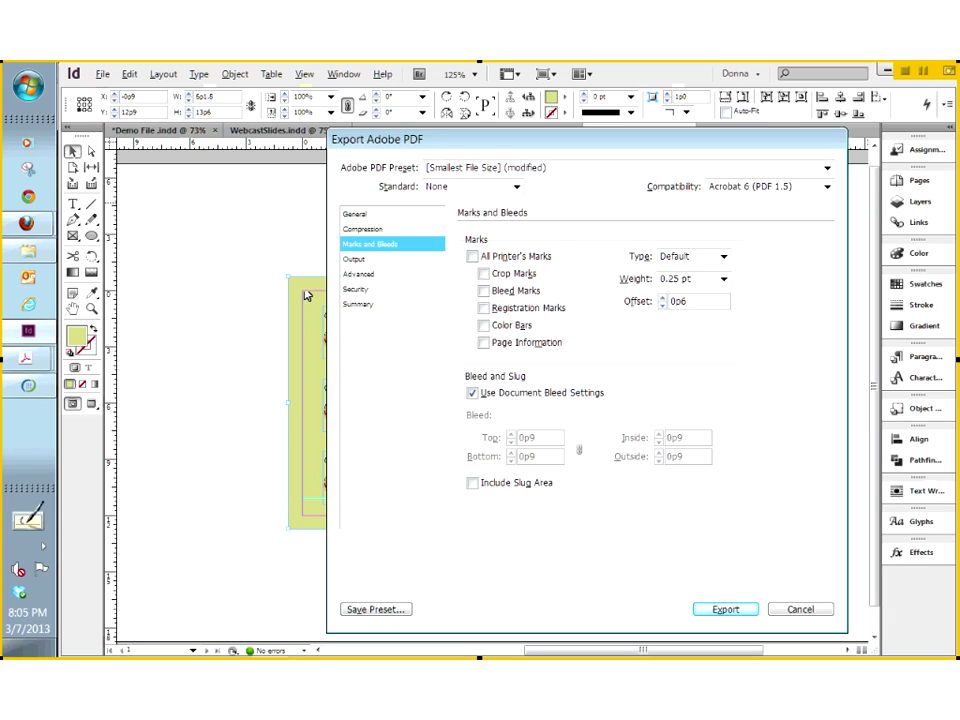
left_click(484, 274)
left_click(725, 609)
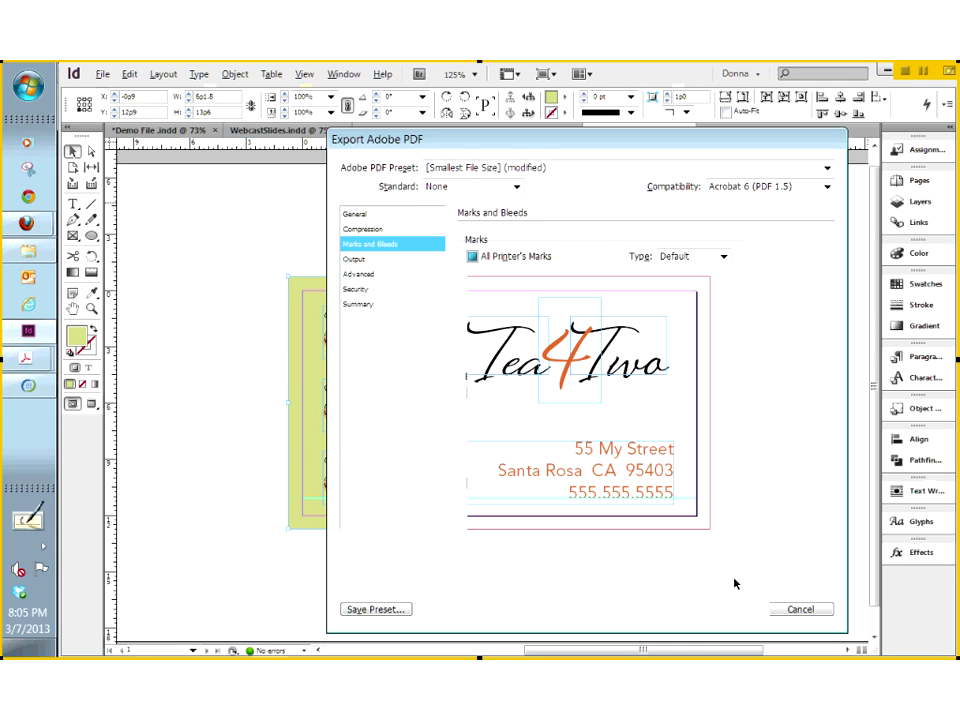
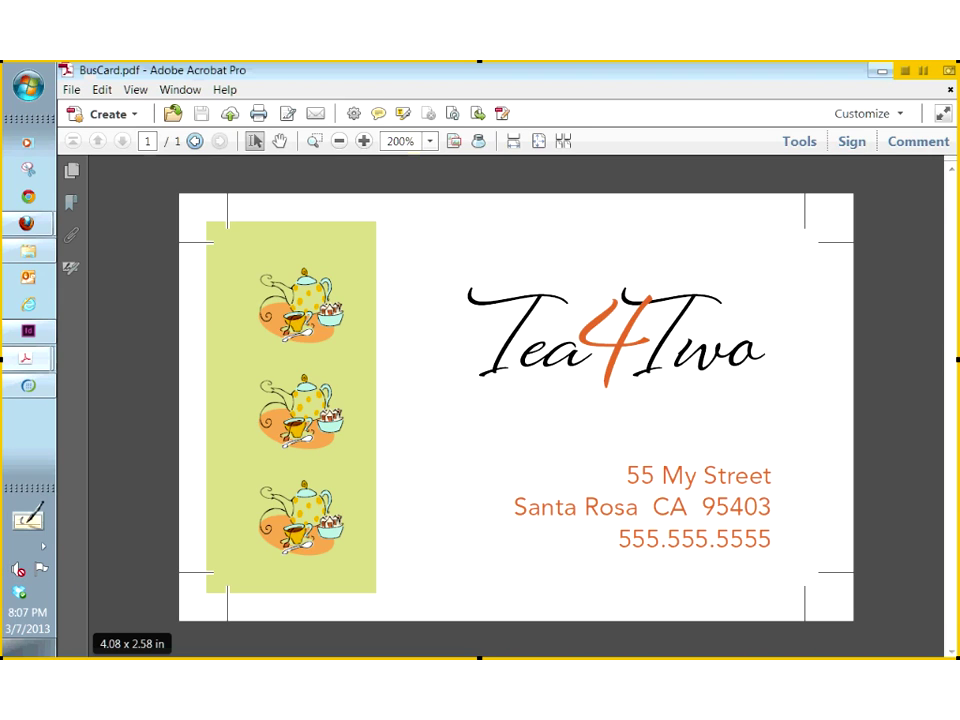
Switch from the exported PDF to the CCC Confer live session window.
mouse_move(30, 393)
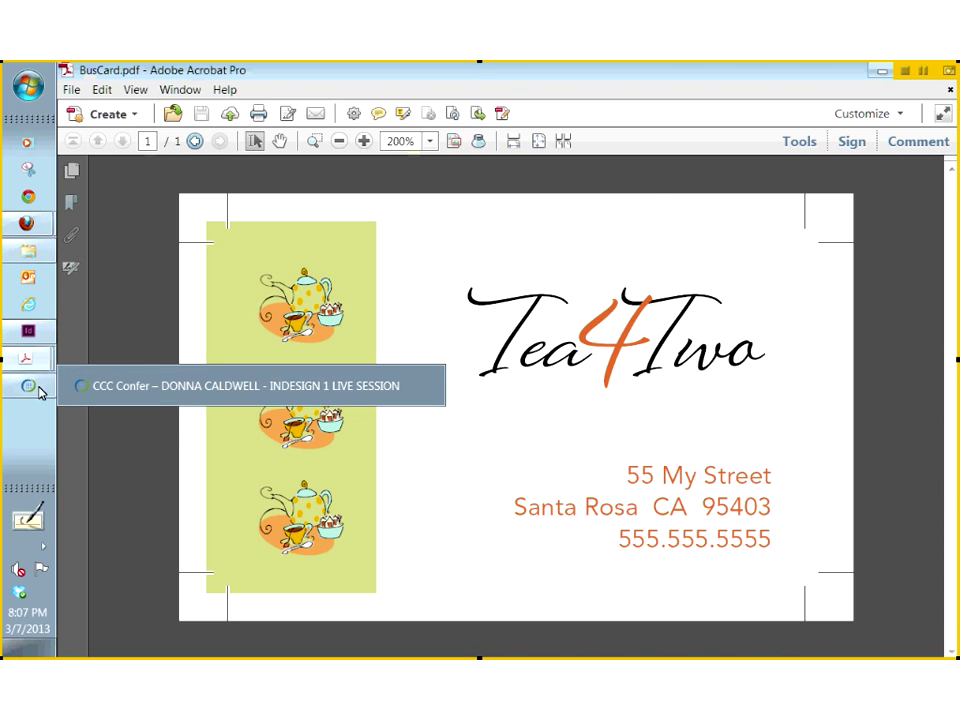
left_click(38, 393)
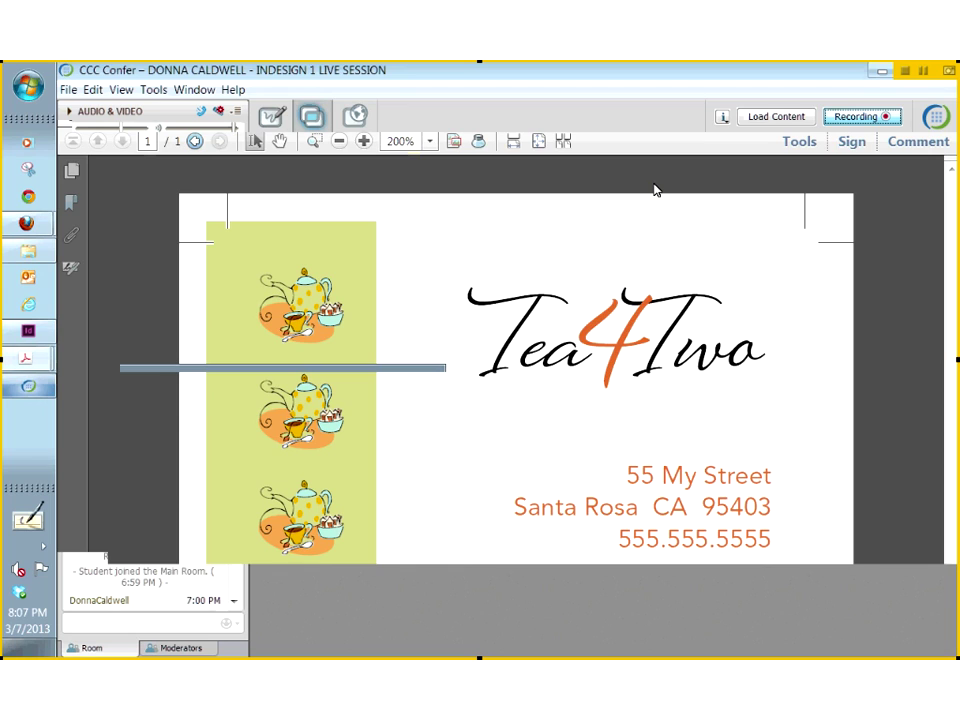